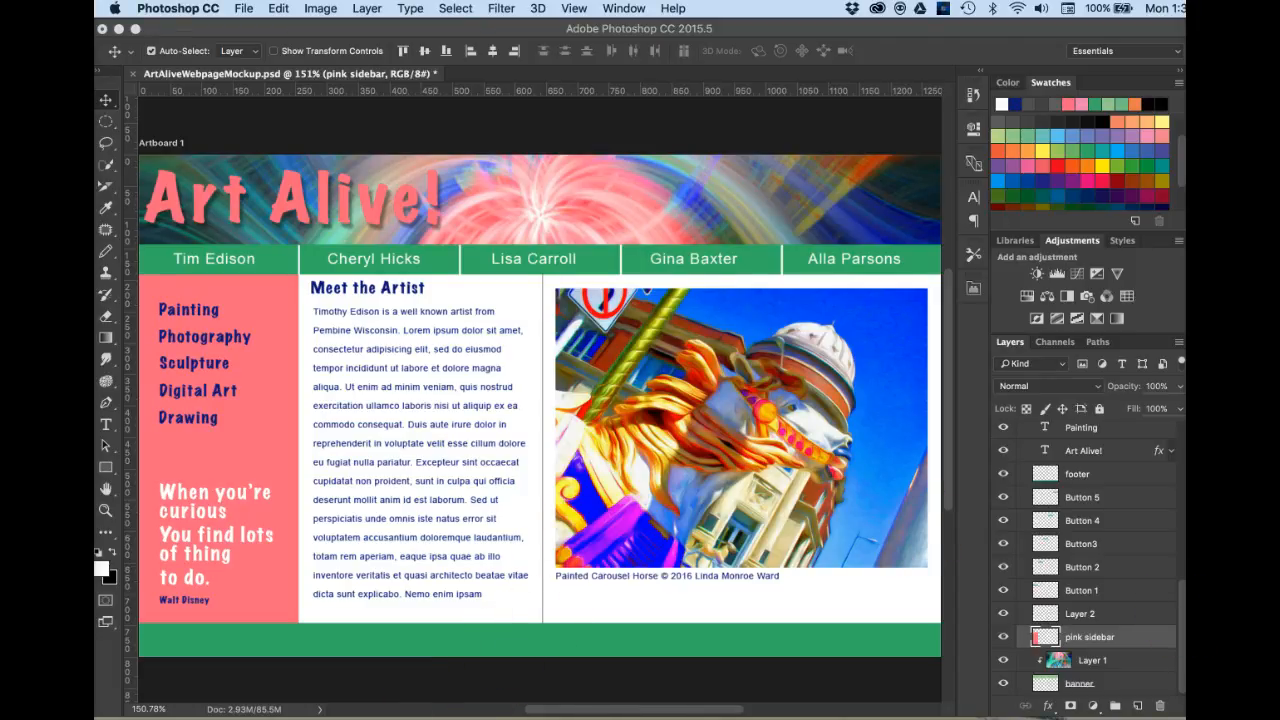
- Hide and show Layer 1 again to examine the banner shape beneath the artwork
{"action": "mouse_move", "coordinate": [1184, 621]}
{"action": "left_mouse_down"}
{"action": "mouse_move", "coordinate": [1184, 593]}
{"action": "mouse_move", "coordinate": [1184, 624]}
{"action": "left_mouse_up"}
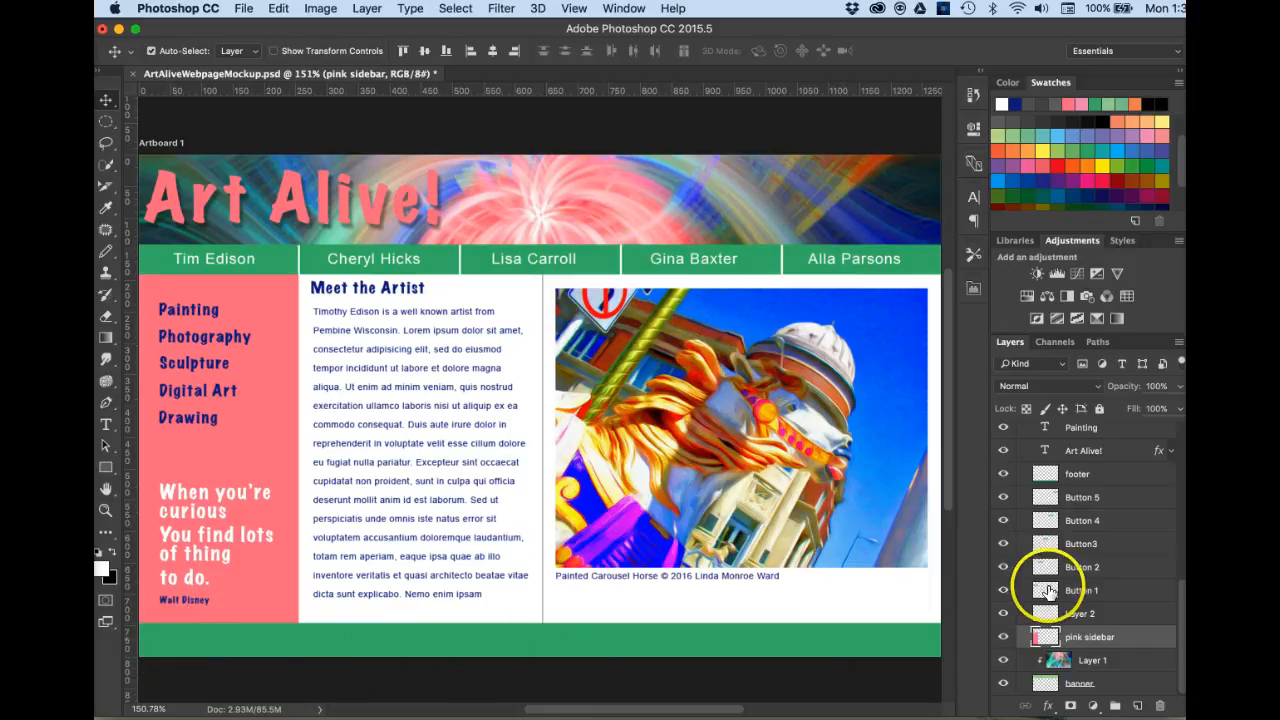
{"action": "left_click", "coordinate": [1088, 686]}
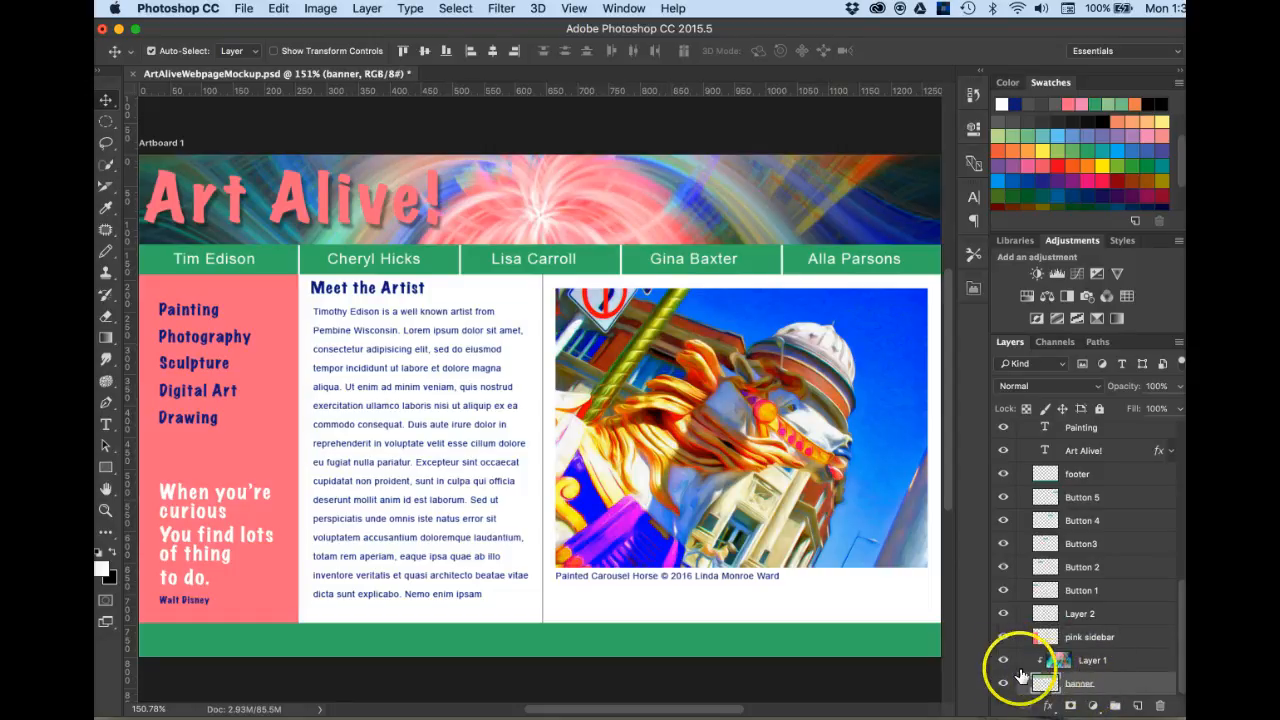
{"action": "left_click", "coordinate": [1003, 660]}
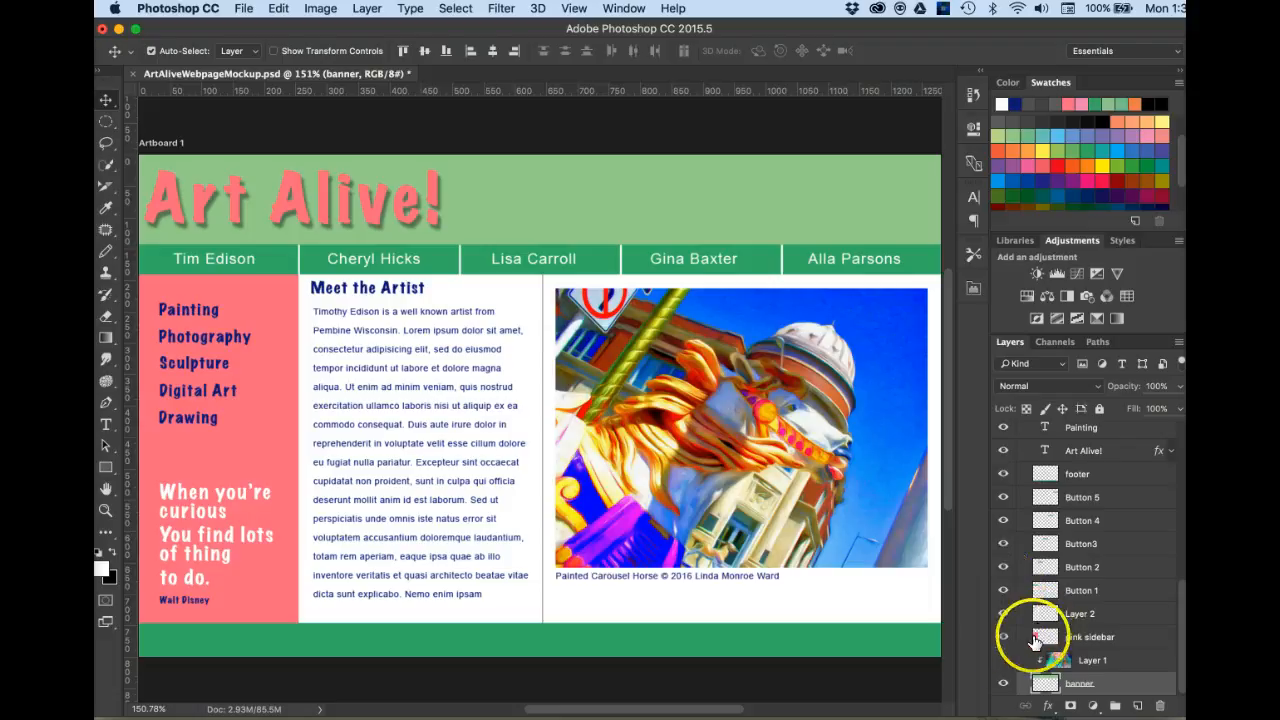
{"action": "left_click", "coordinate": [1004, 660]}
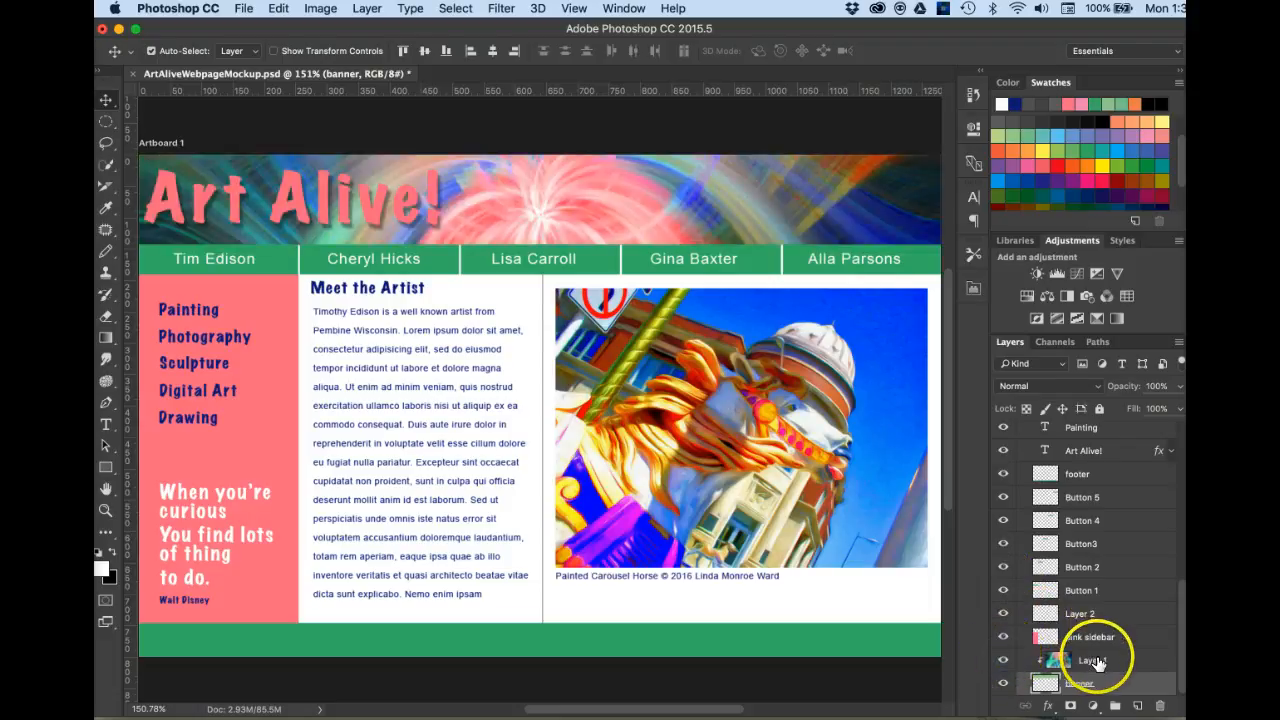
- Release Layer 1 from its clipping mask on the banner layer, and clip it to the banner again
{"action": "left_click", "coordinate": [1095, 661]}
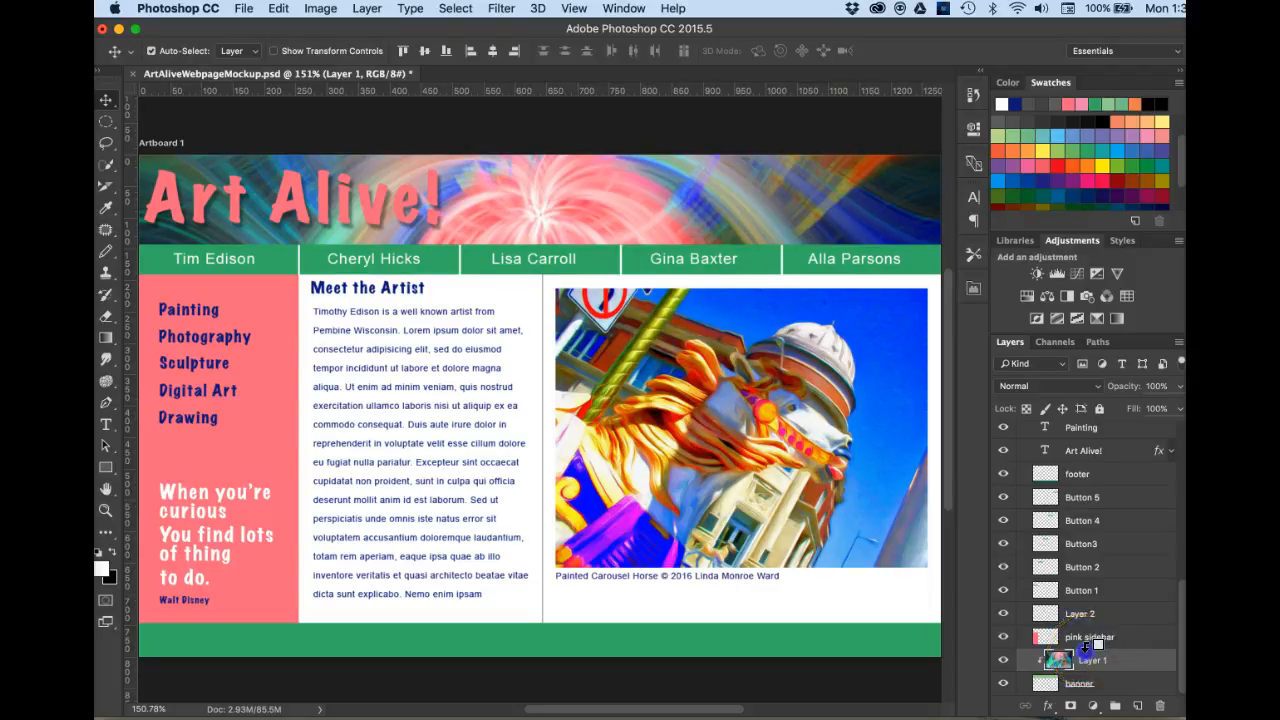
{"action": "left_click", "coordinate": [1090, 647], "text": "alt"}
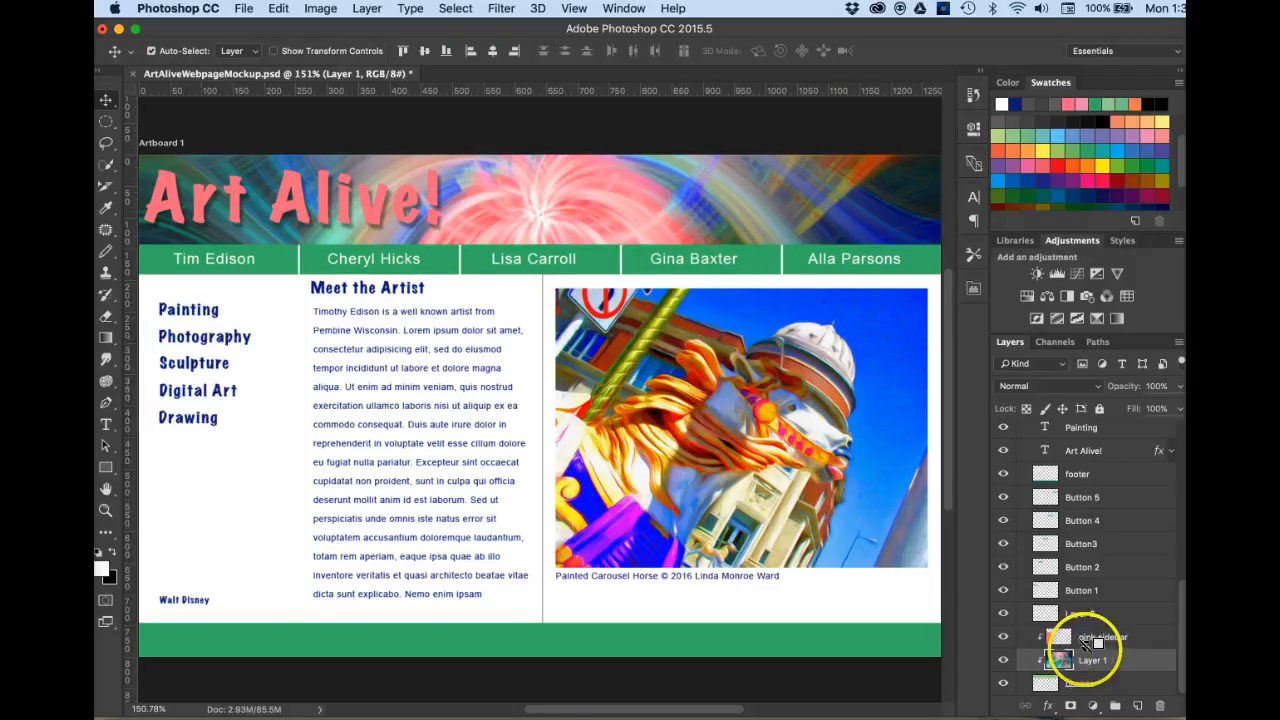
{"action": "left_click", "coordinate": [1089, 647], "text": "alt"}
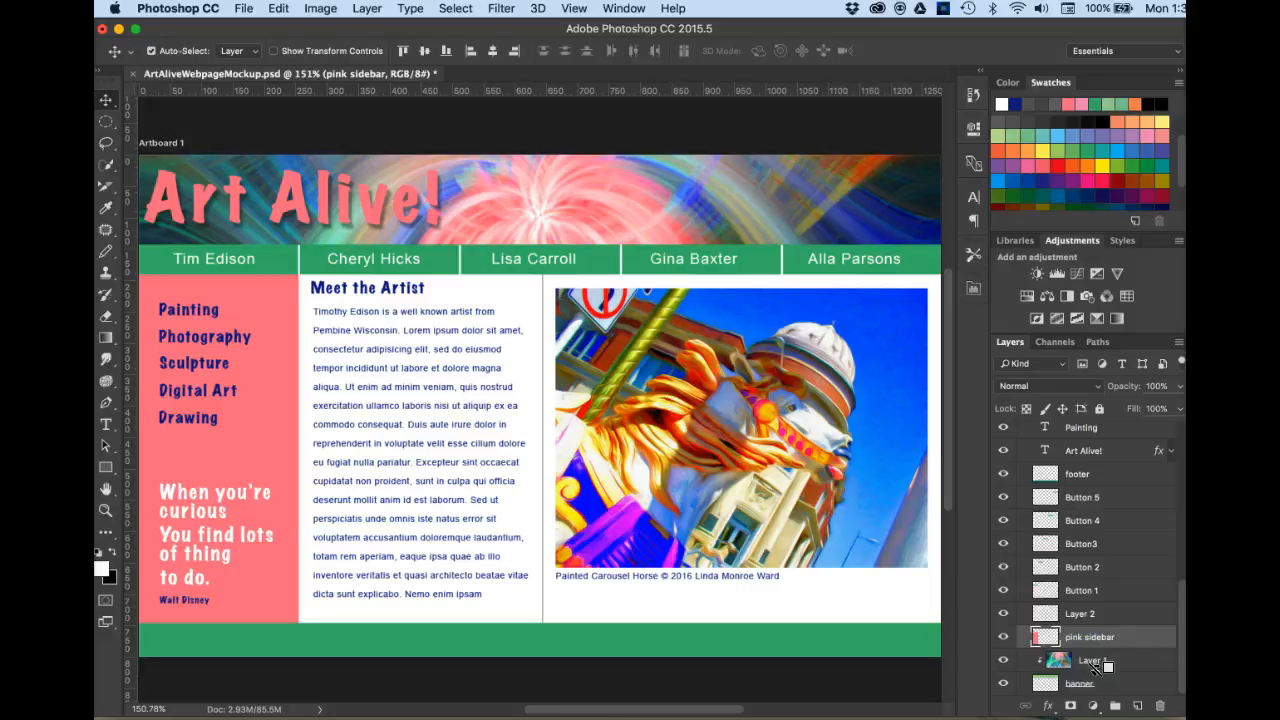
{"action": "left_click", "coordinate": [1094, 668], "text": "alt"}
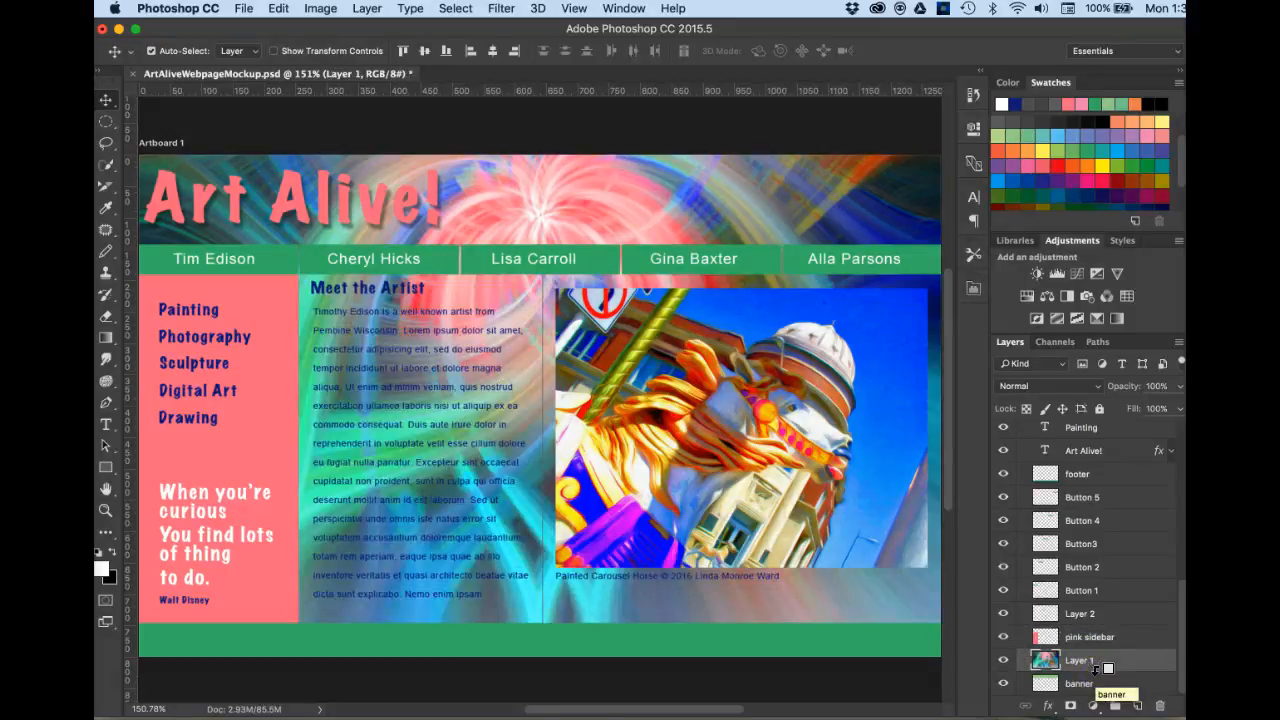
{"action": "left_click", "coordinate": [1104, 671], "text": "alt"}
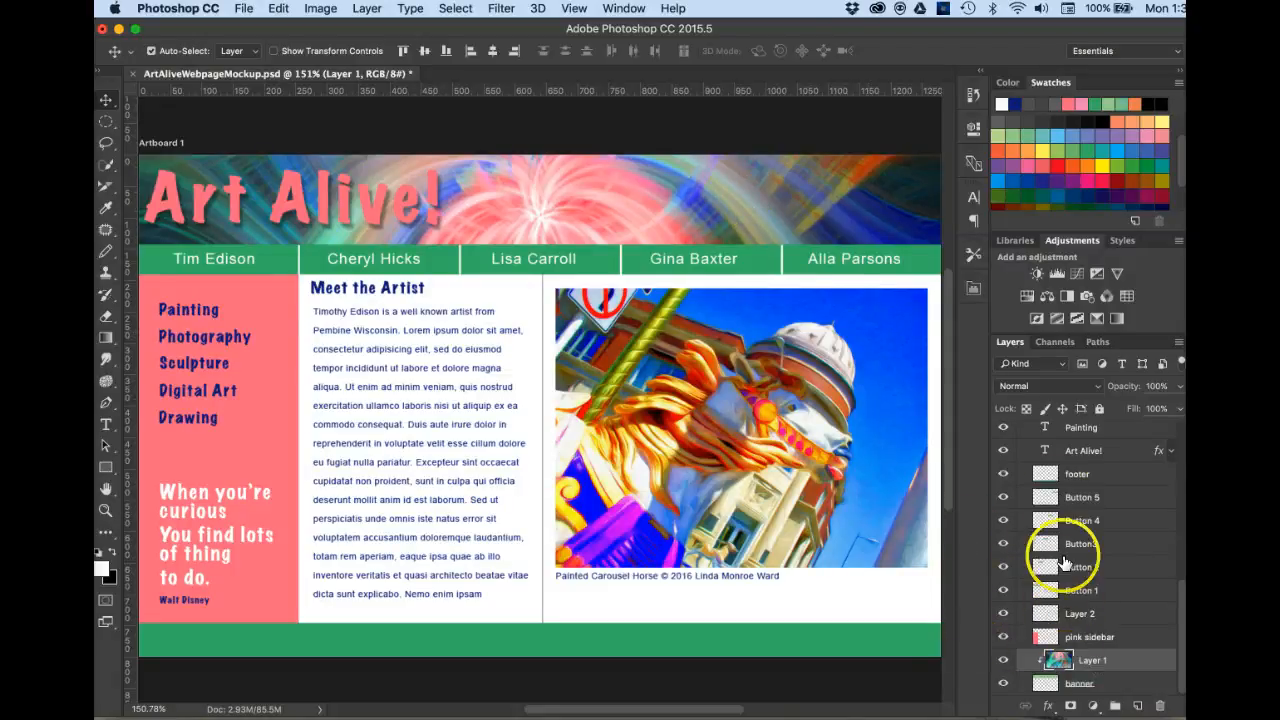
{"action": "scroll", "coordinate": [1064, 555], "scroll_direction": "up", "scroll_amount": 5}
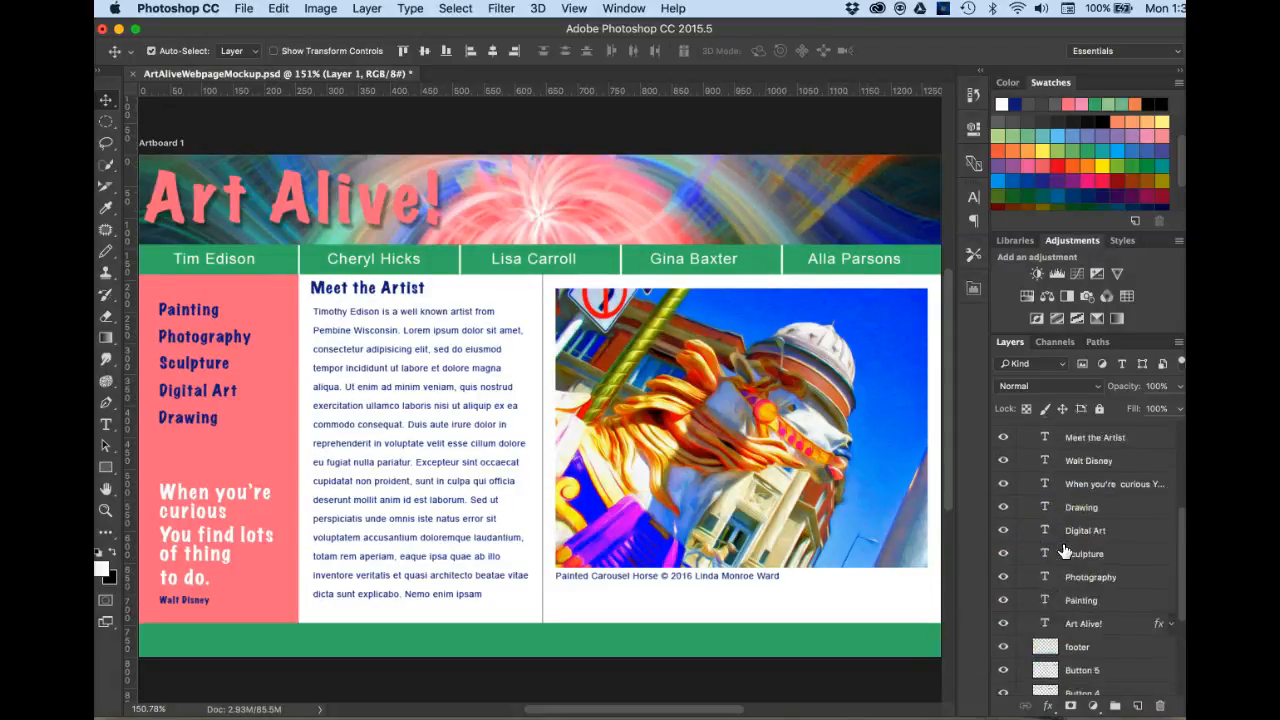
{"action": "scroll", "coordinate": [1066, 552], "scroll_direction": "up", "scroll_amount": 4}
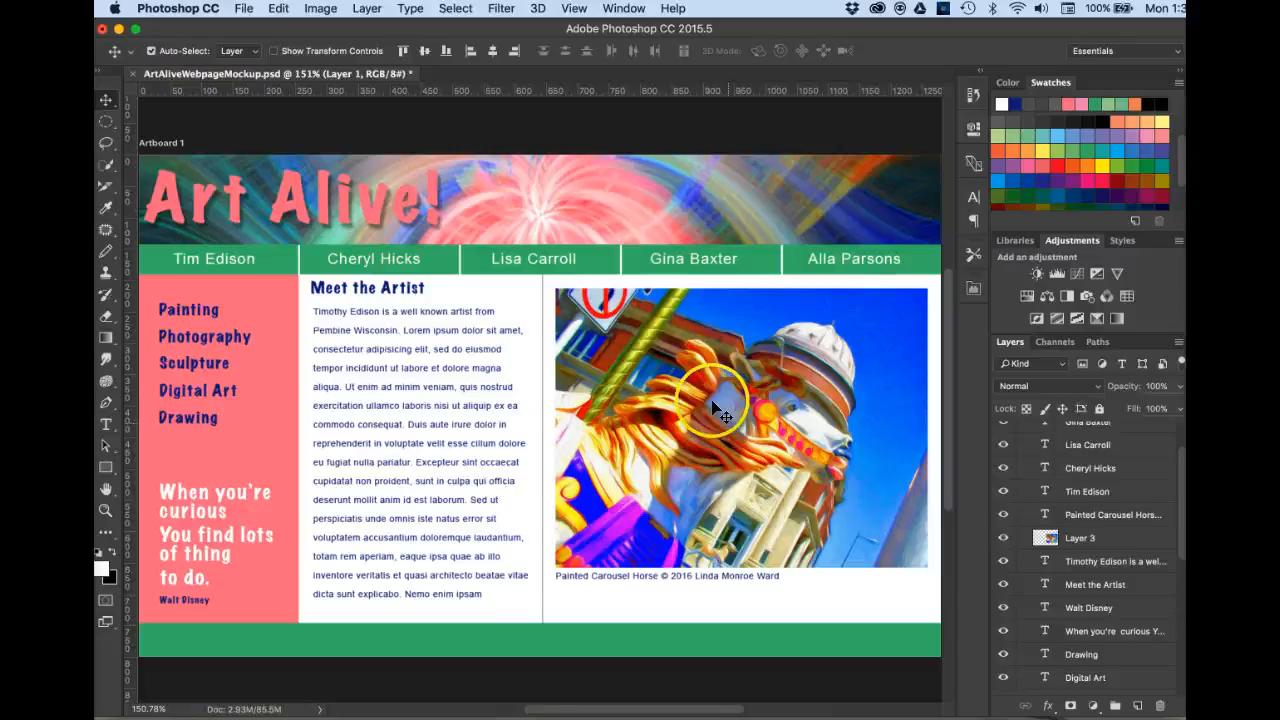
{"action": "left_click", "coordinate": [648, 140]}
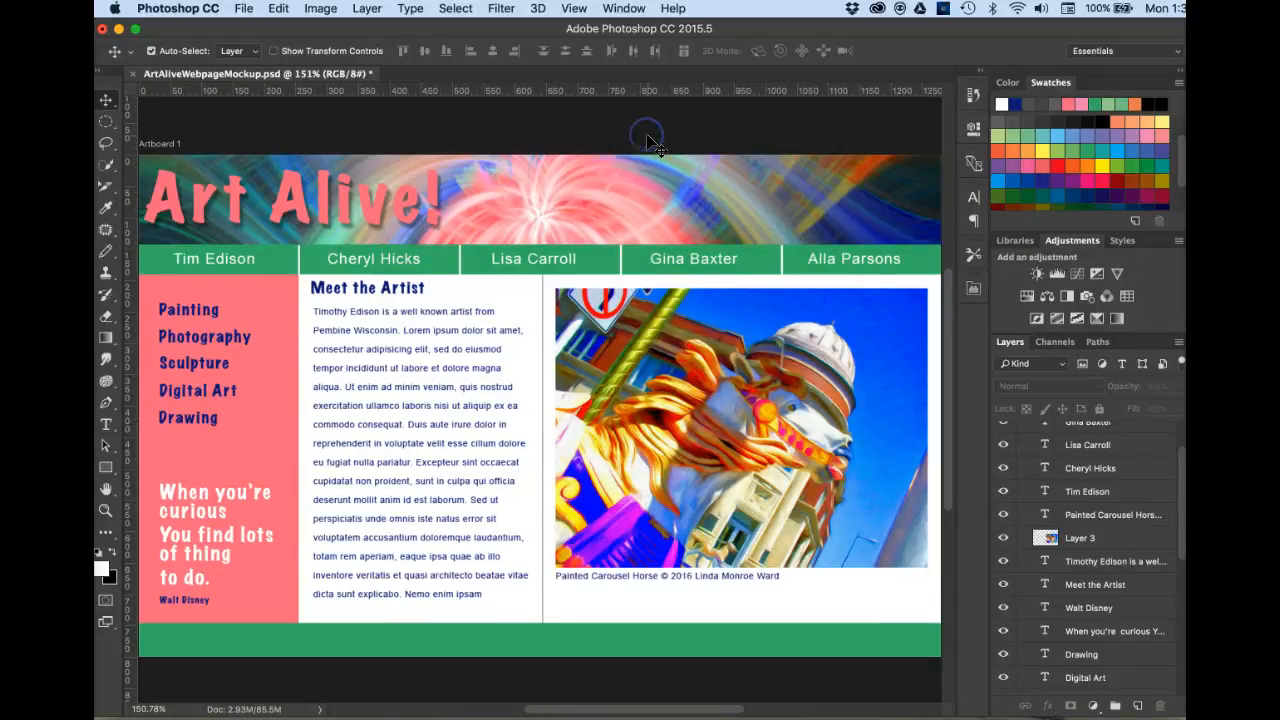
- Create a new document of type Web with the Web (1280, 800) artboard size and a white background
{"action": "left_click", "coordinate": [246, 9]}
{"action": "left_click", "coordinate": [252, 31]}
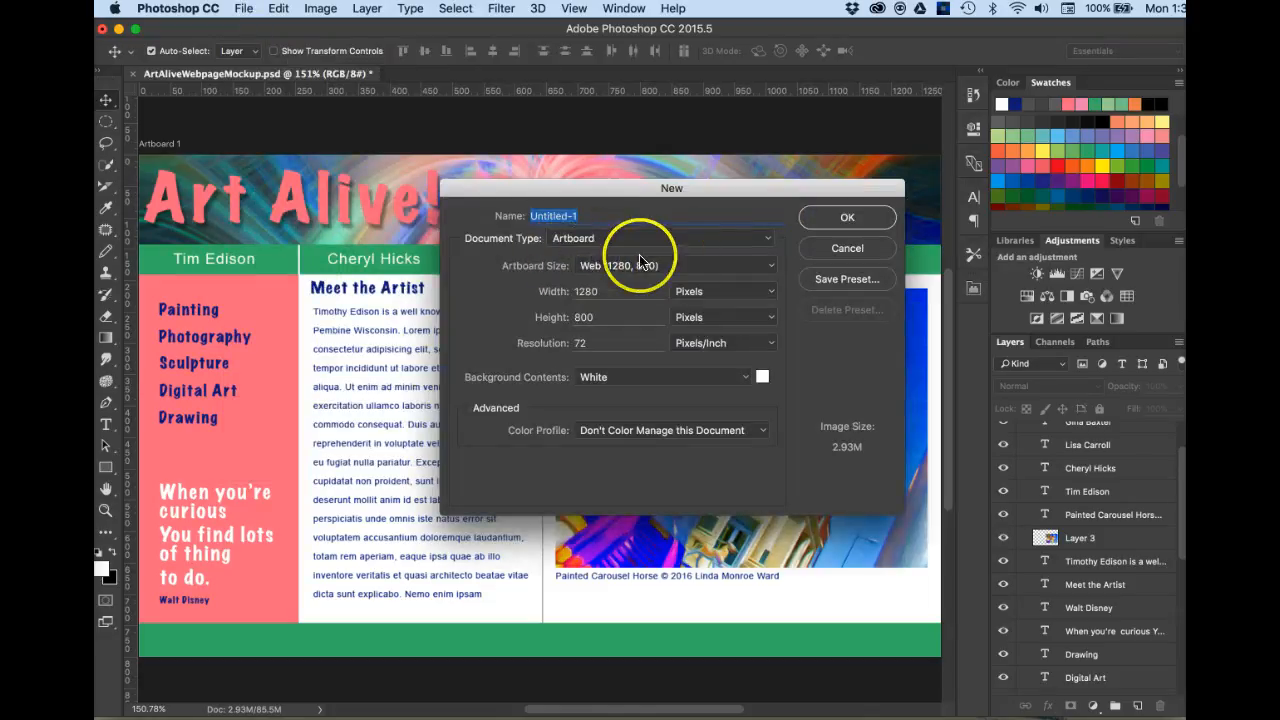
{"action": "left_click", "coordinate": [768, 239]}
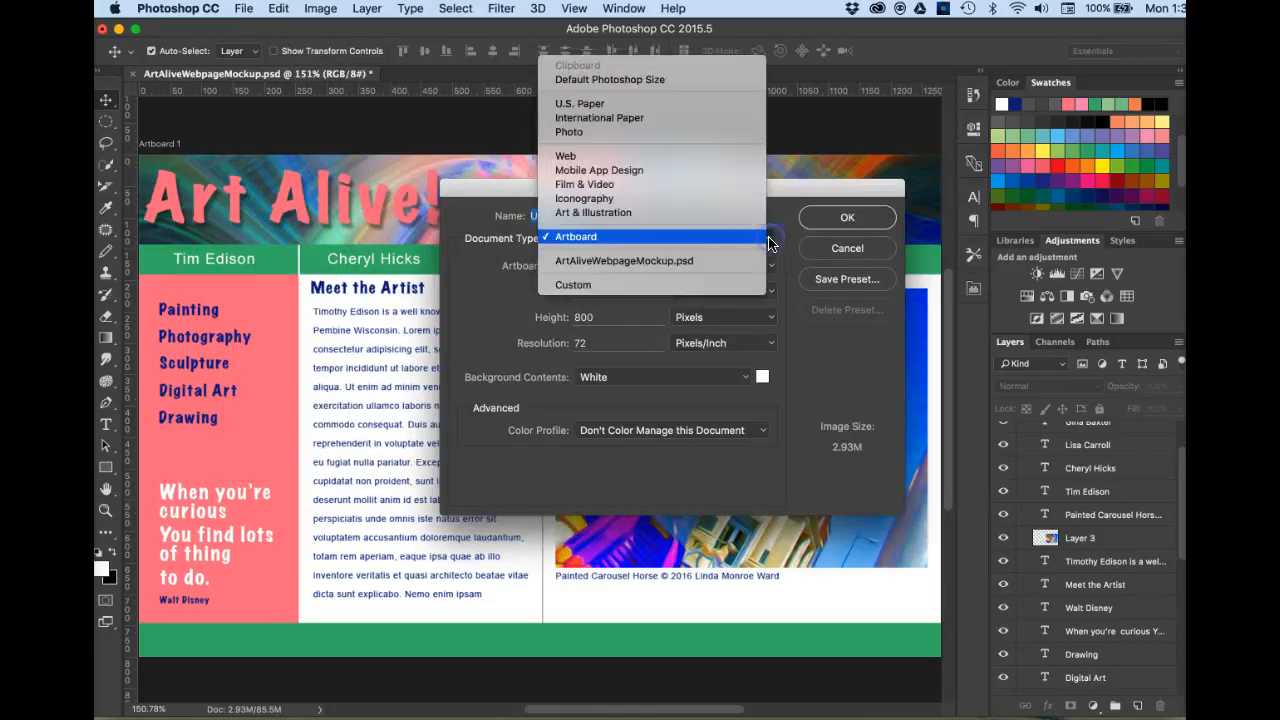
{"action": "left_click", "coordinate": [630, 157]}
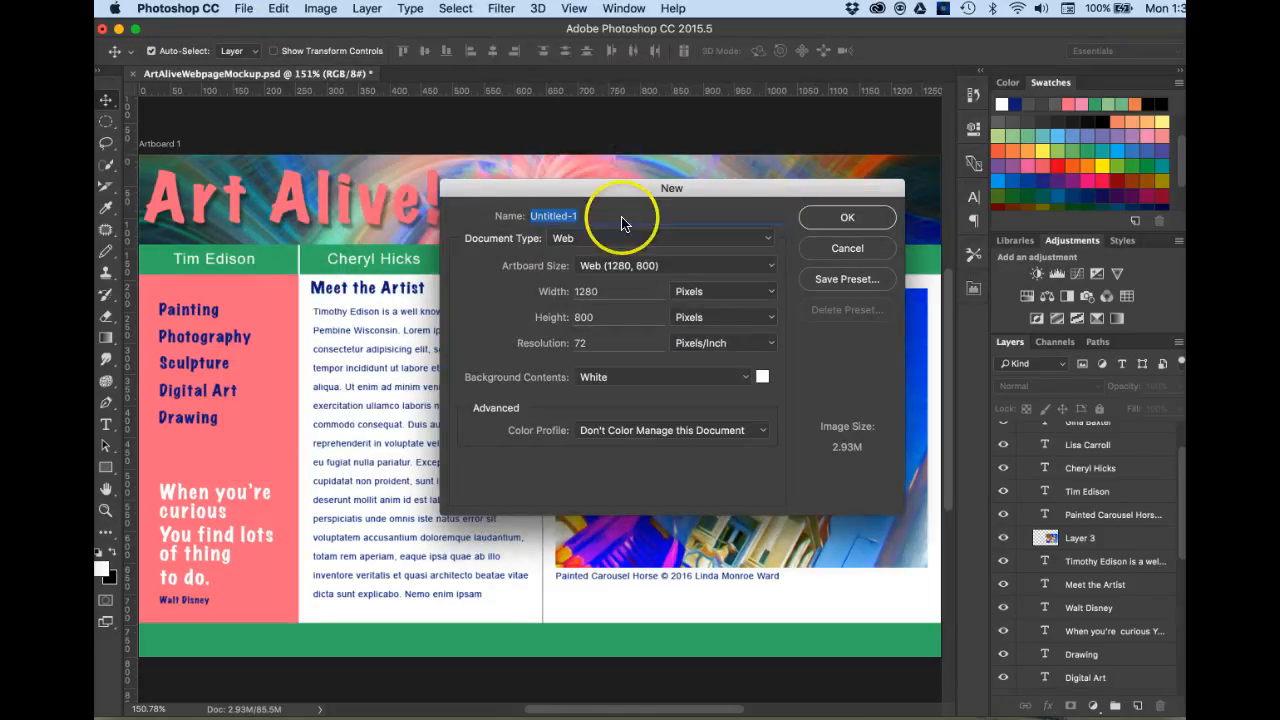
{"action": "left_click", "coordinate": [771, 270]}
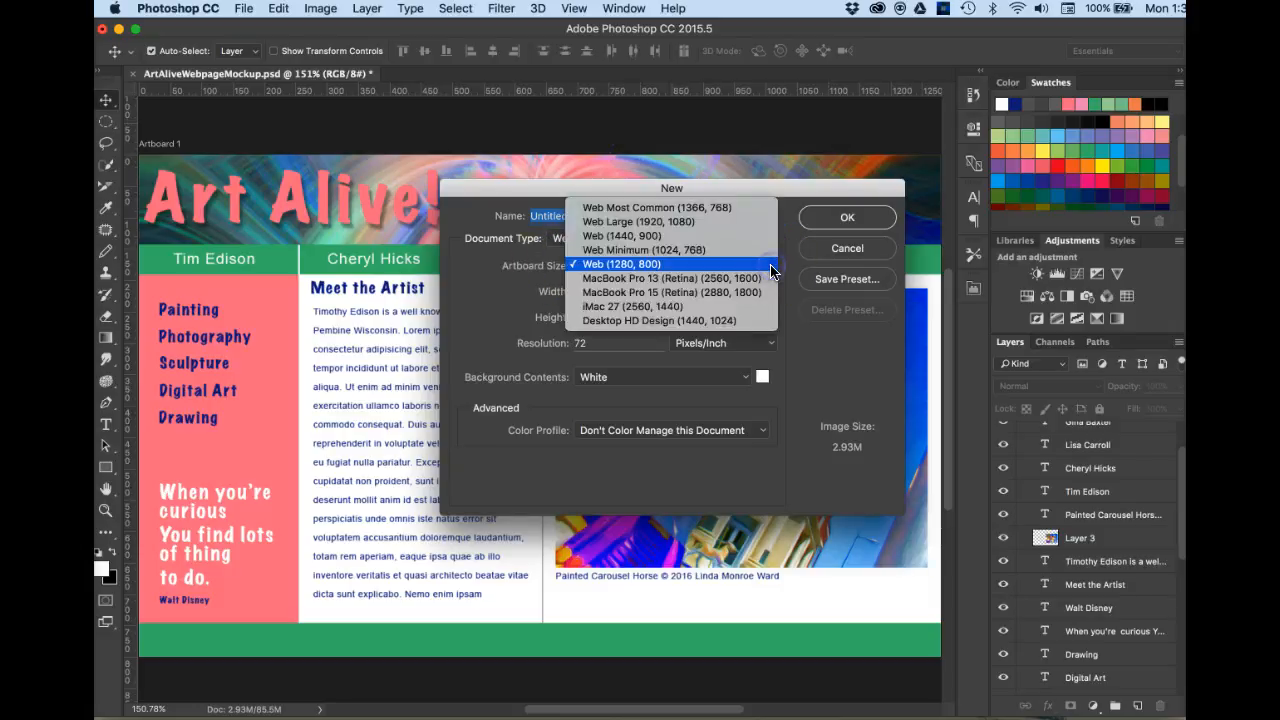
{"action": "left_click", "coordinate": [647, 268]}
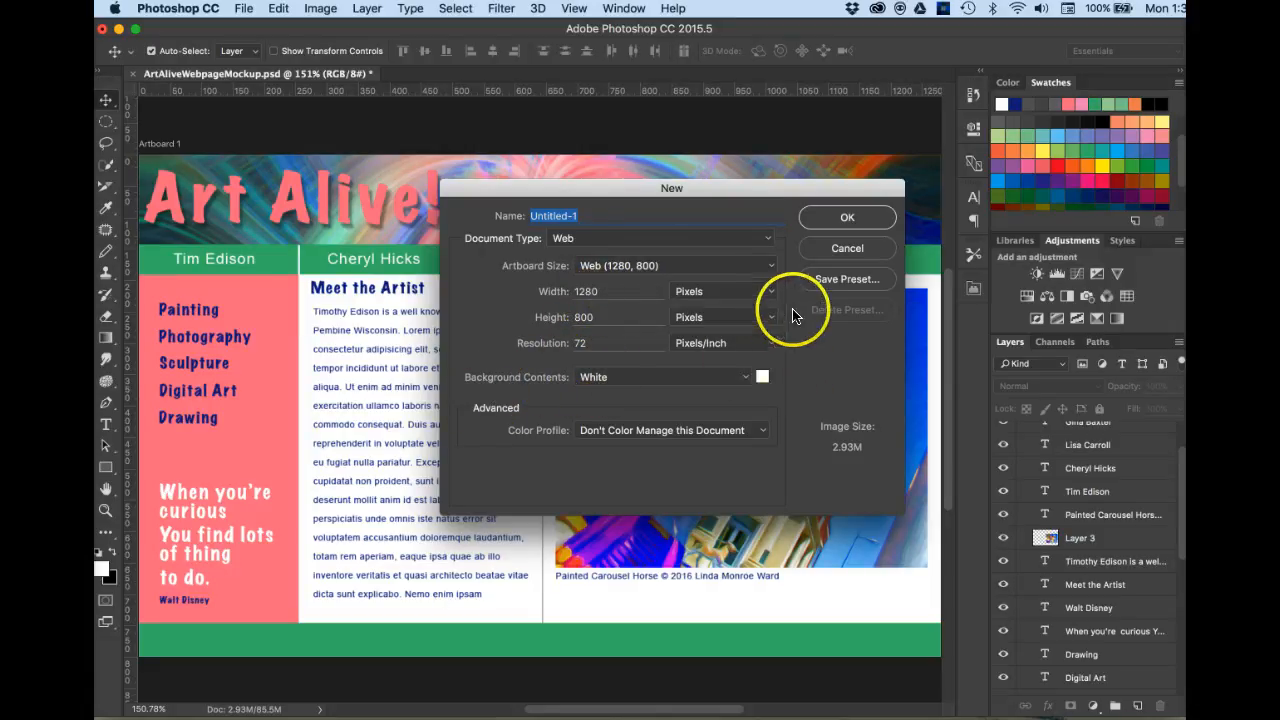
{"action": "left_click", "coordinate": [845, 218]}
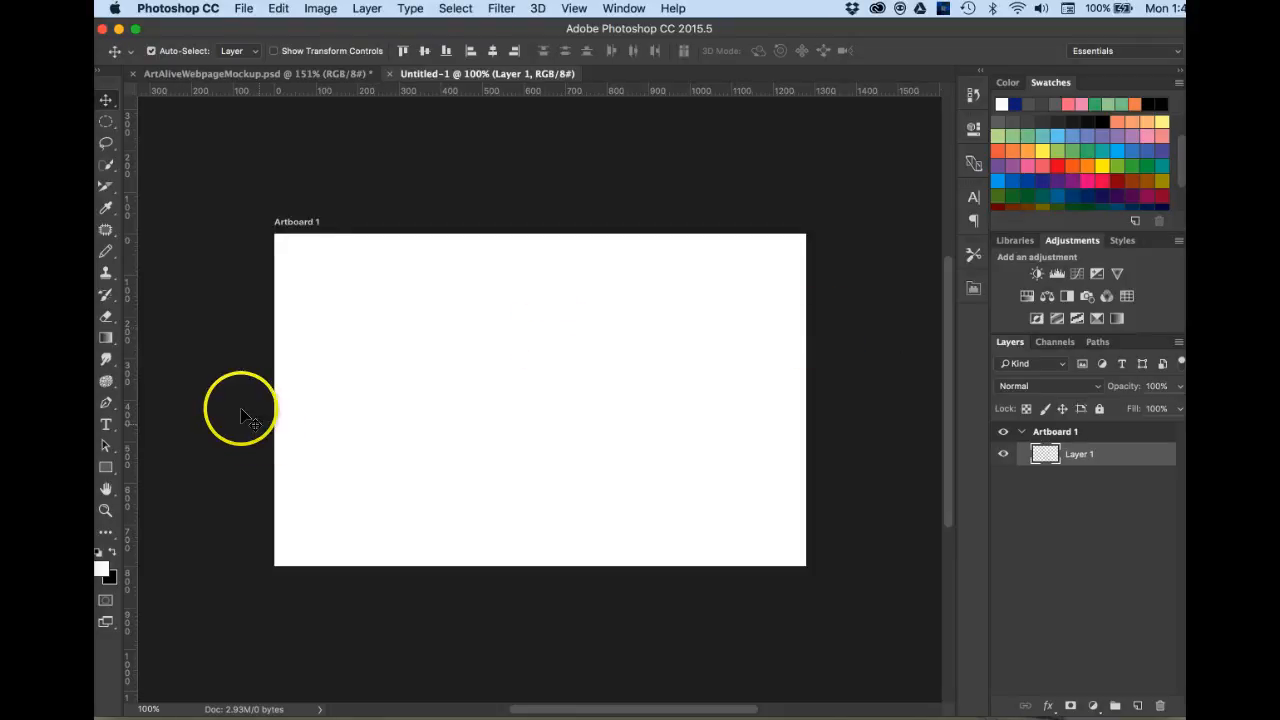
- Set up the Rectangle tool in Pixels mode in the new document, with Layer 1 as the active layer
{"action": "left_click", "coordinate": [257, 76]}
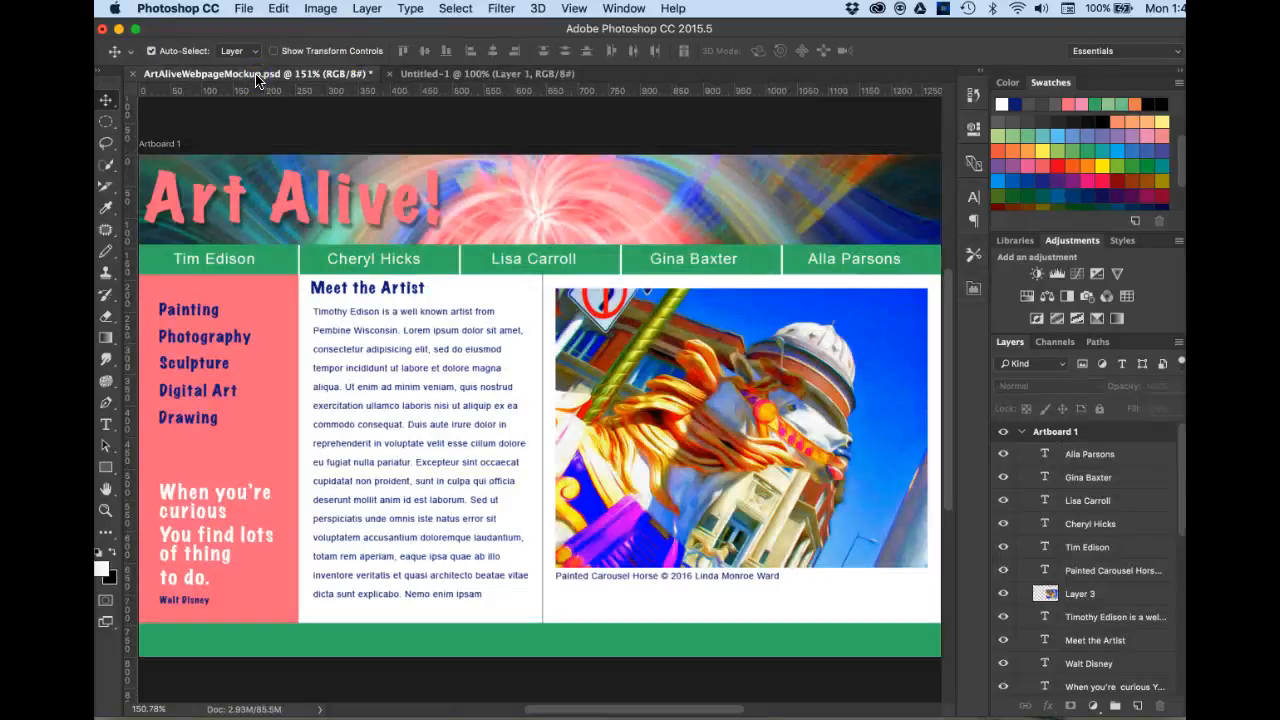
{"action": "left_click", "coordinate": [428, 74]}
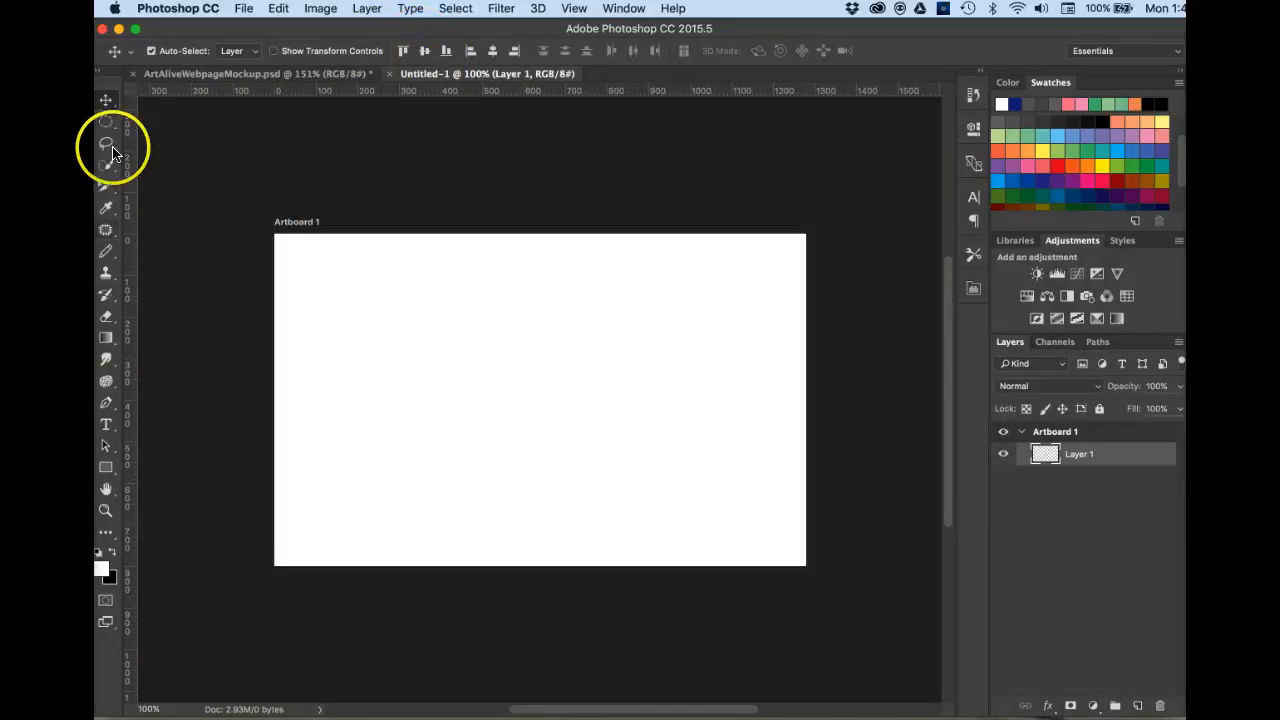
{"action": "left_click", "coordinate": [105, 468]}
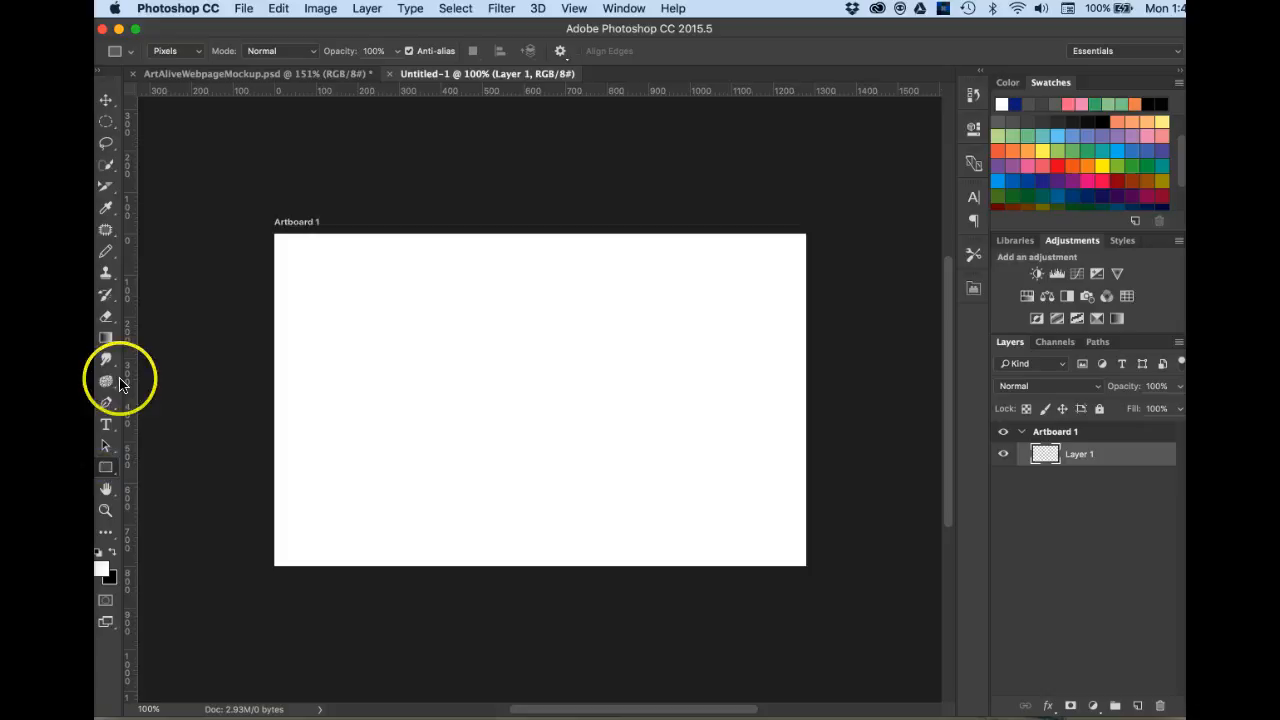
{"action": "left_click", "coordinate": [199, 52]}
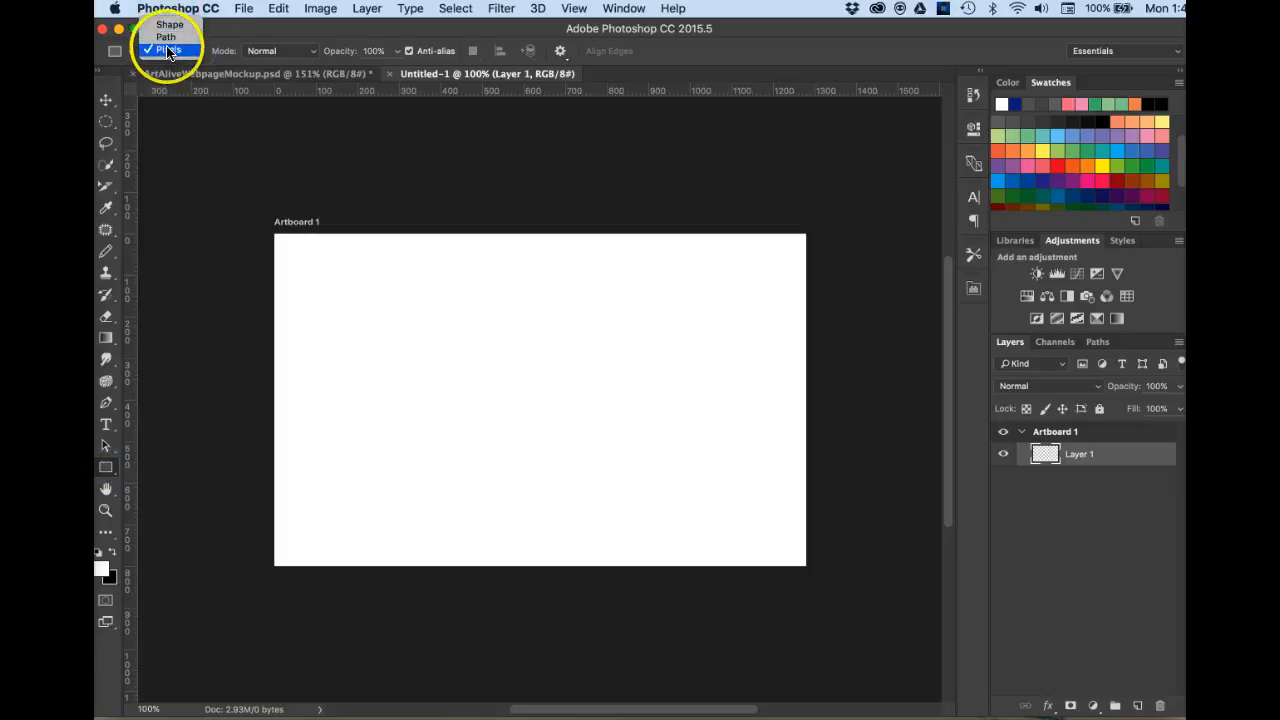
{"action": "left_click", "coordinate": [167, 52]}
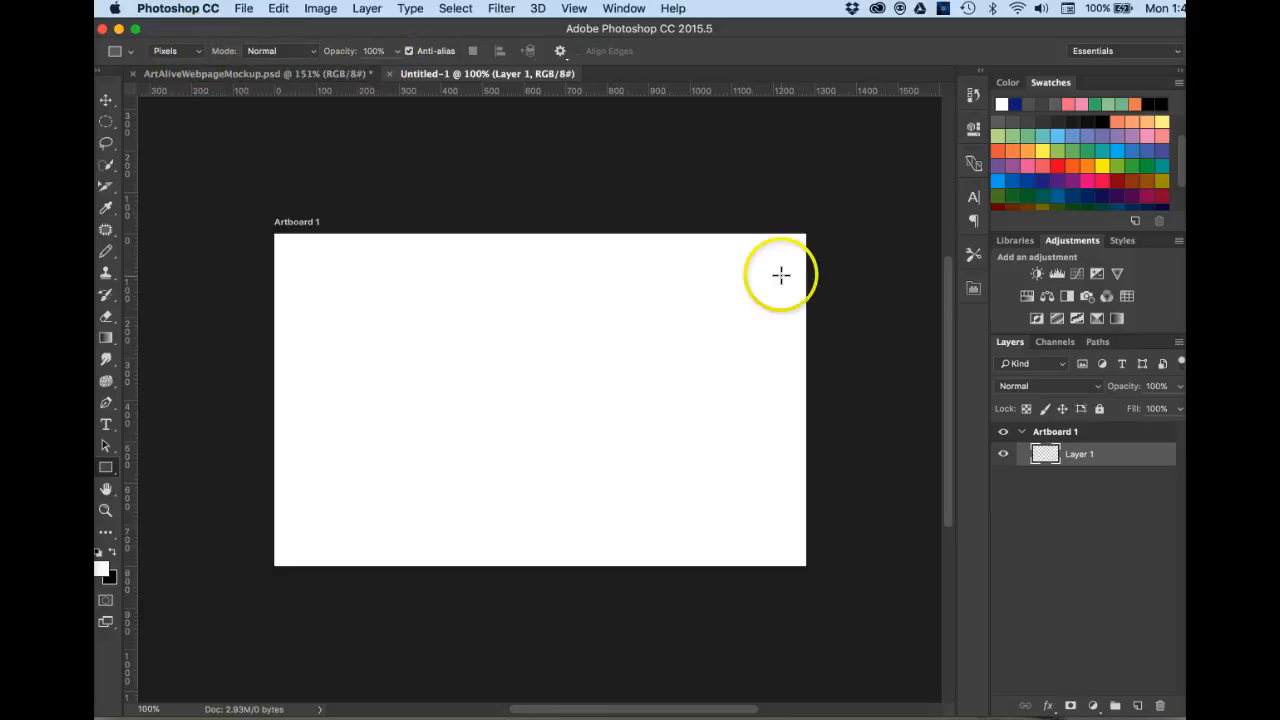
{"action": "left_click", "coordinate": [1023, 432]}
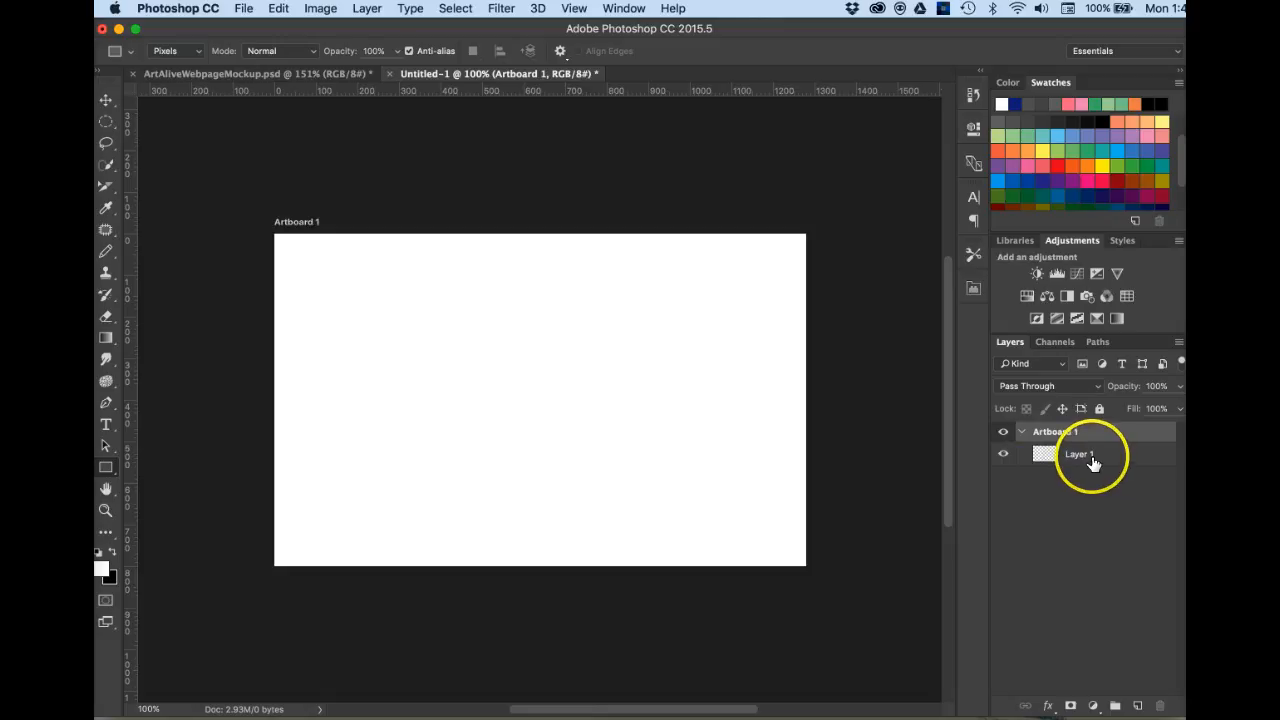
{"action": "left_click", "coordinate": [1090, 458]}
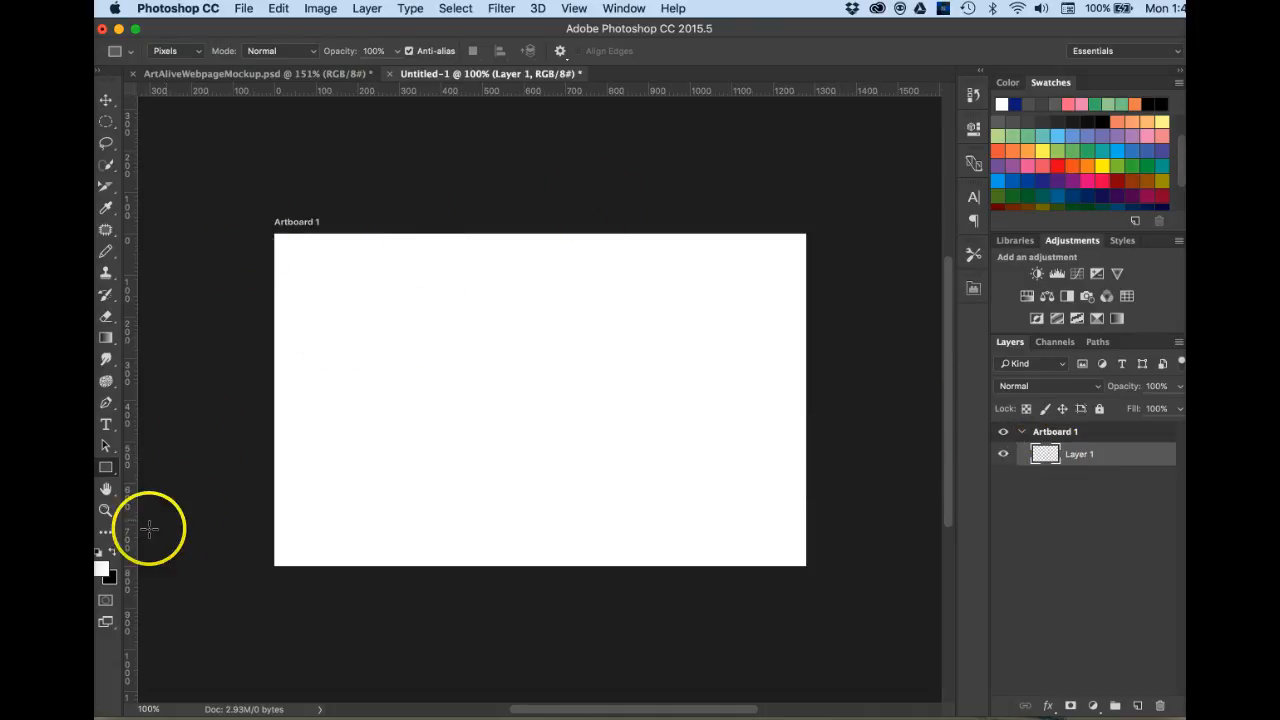
- Draw a light green (#a3d39c) banner rectangle about 130 px tall across the full width of the artboard's upper edge
{"action": "left_click", "coordinate": [101, 569]}
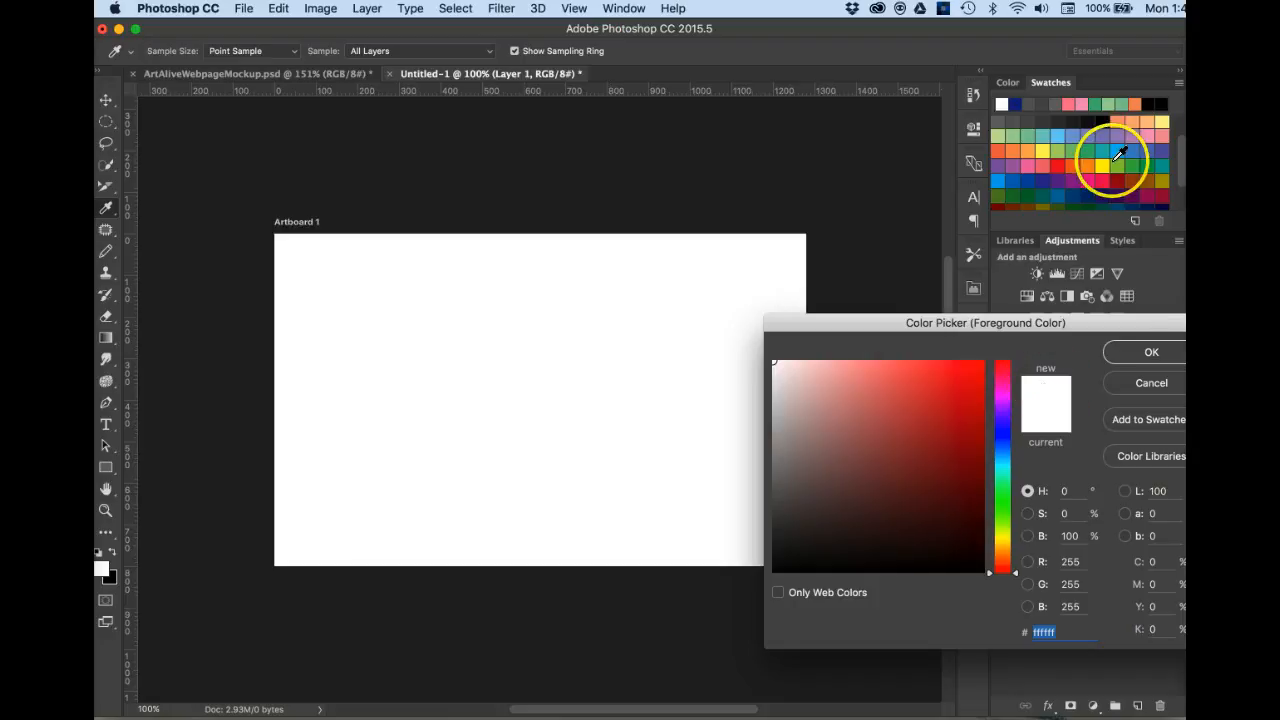
{"action": "scroll", "coordinate": [1110, 152], "scroll_direction": "up", "scroll_amount": 3}
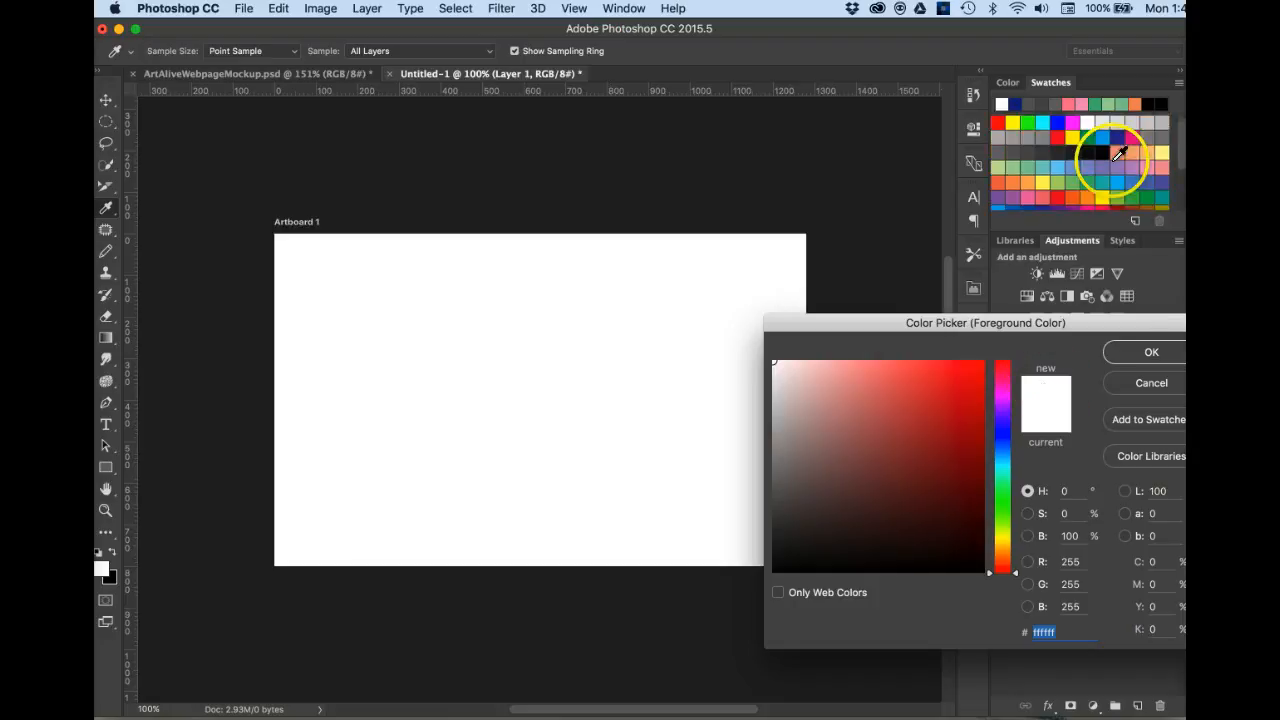
{"action": "left_click", "coordinate": [1012, 166]}
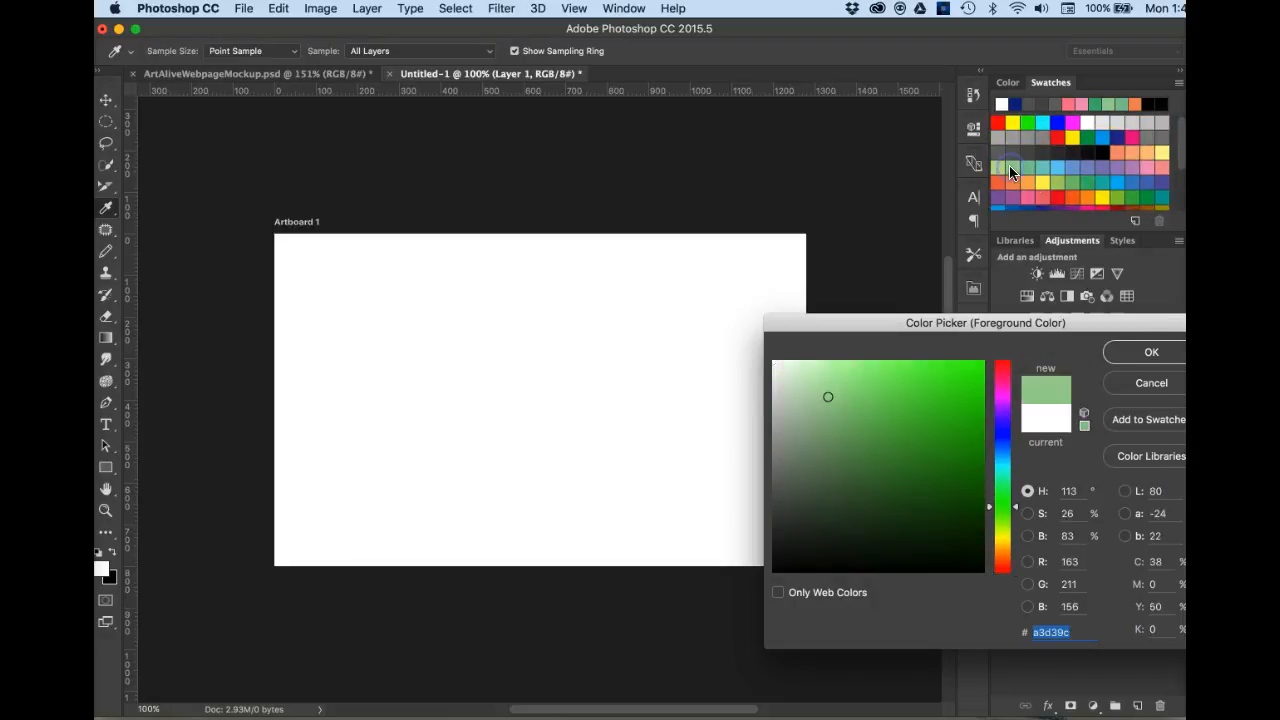
{"action": "left_click", "coordinate": [1140, 356]}
{"action": "key", "text": "u"}
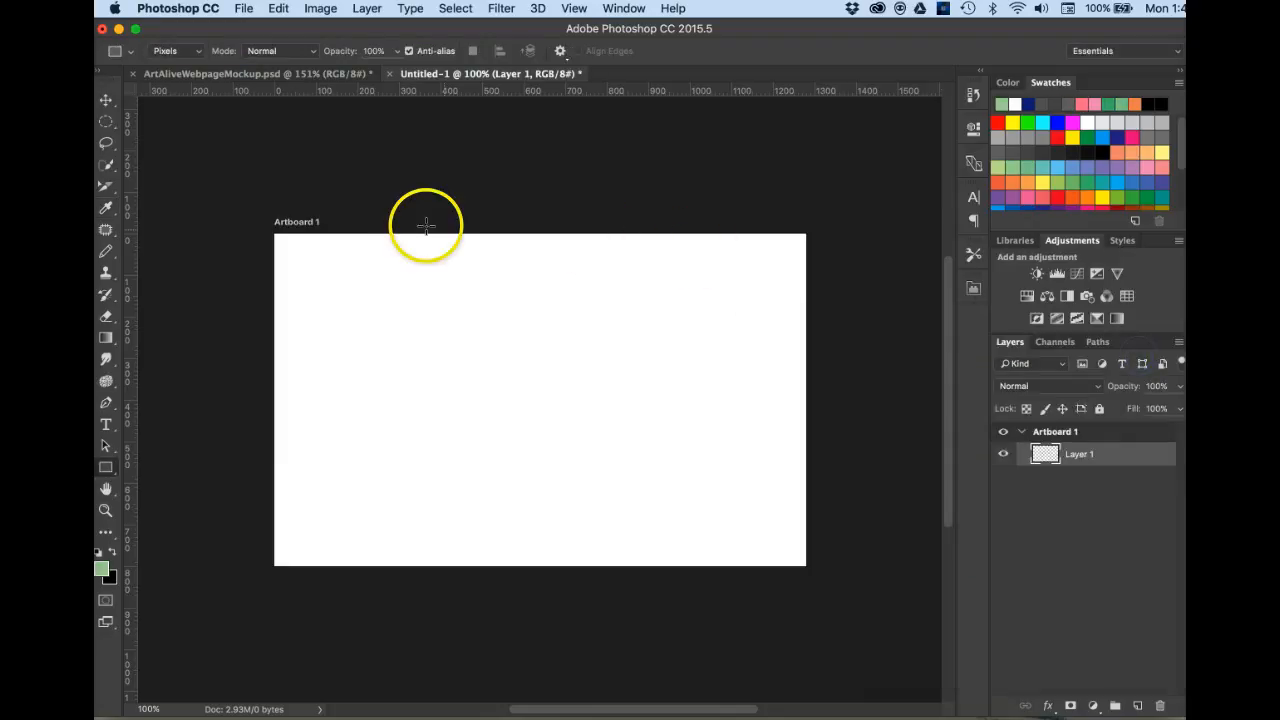
{"action": "left_click_drag", "start_coordinate": [246, 218], "coordinate": [817, 287]}
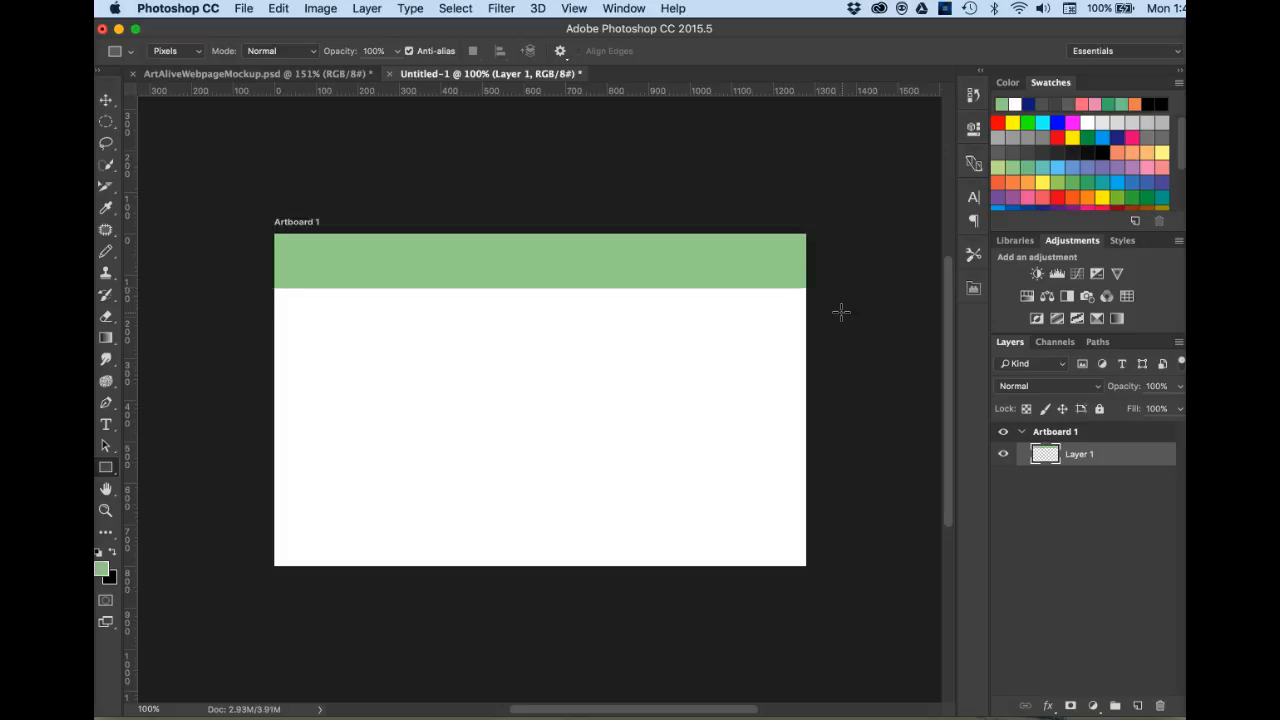
- Open the image TwirlProject.jpg from the Desktop
{"action": "left_click", "coordinate": [243, 9]}
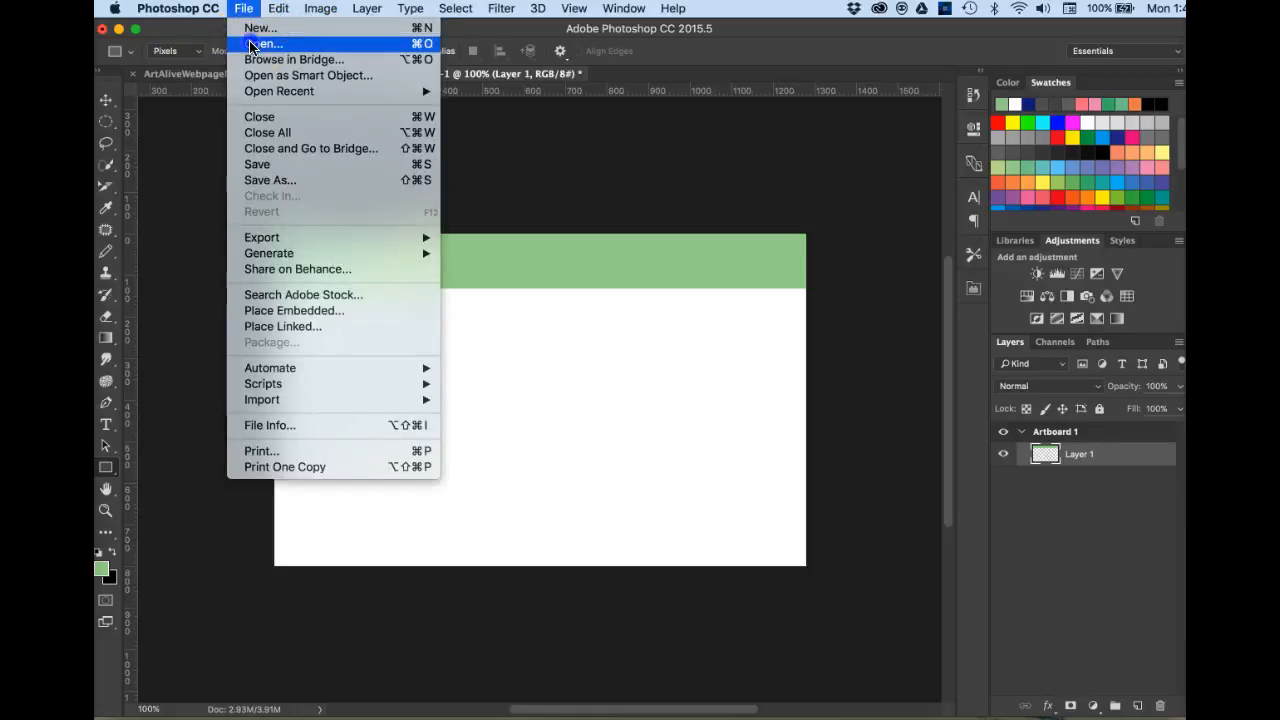
{"action": "left_click", "coordinate": [251, 44]}
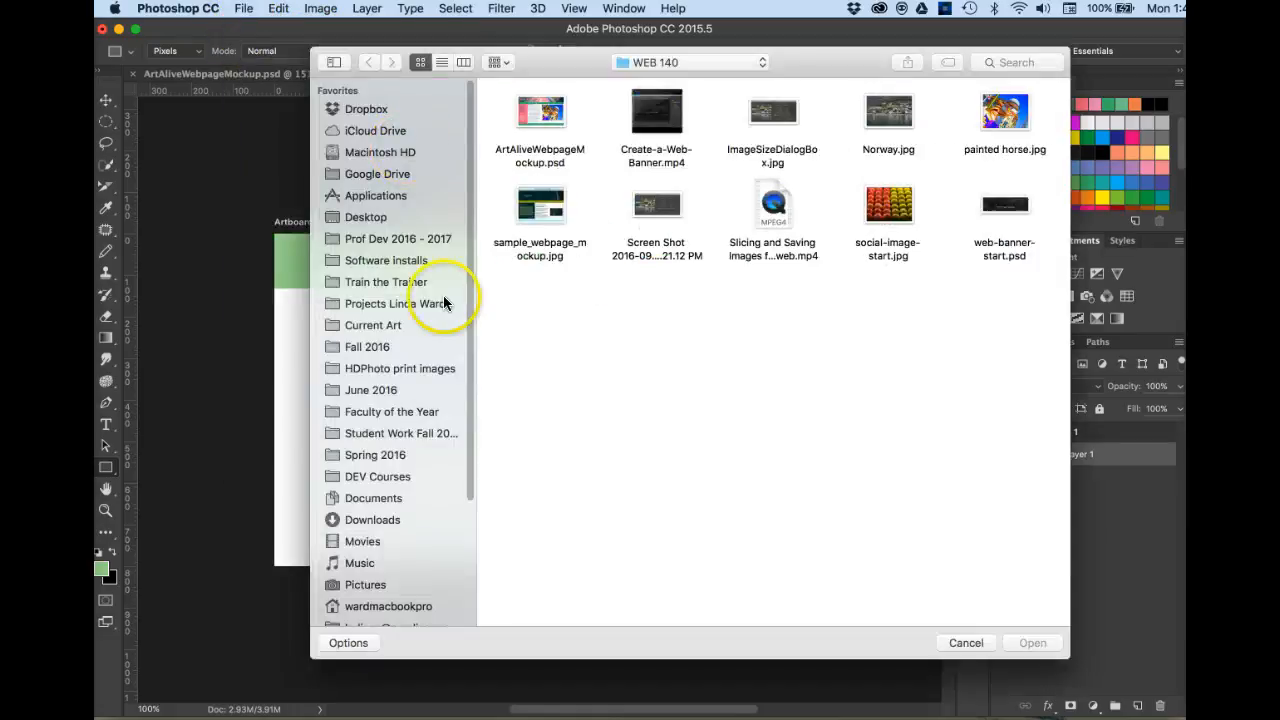
{"action": "left_click", "coordinate": [371, 215]}
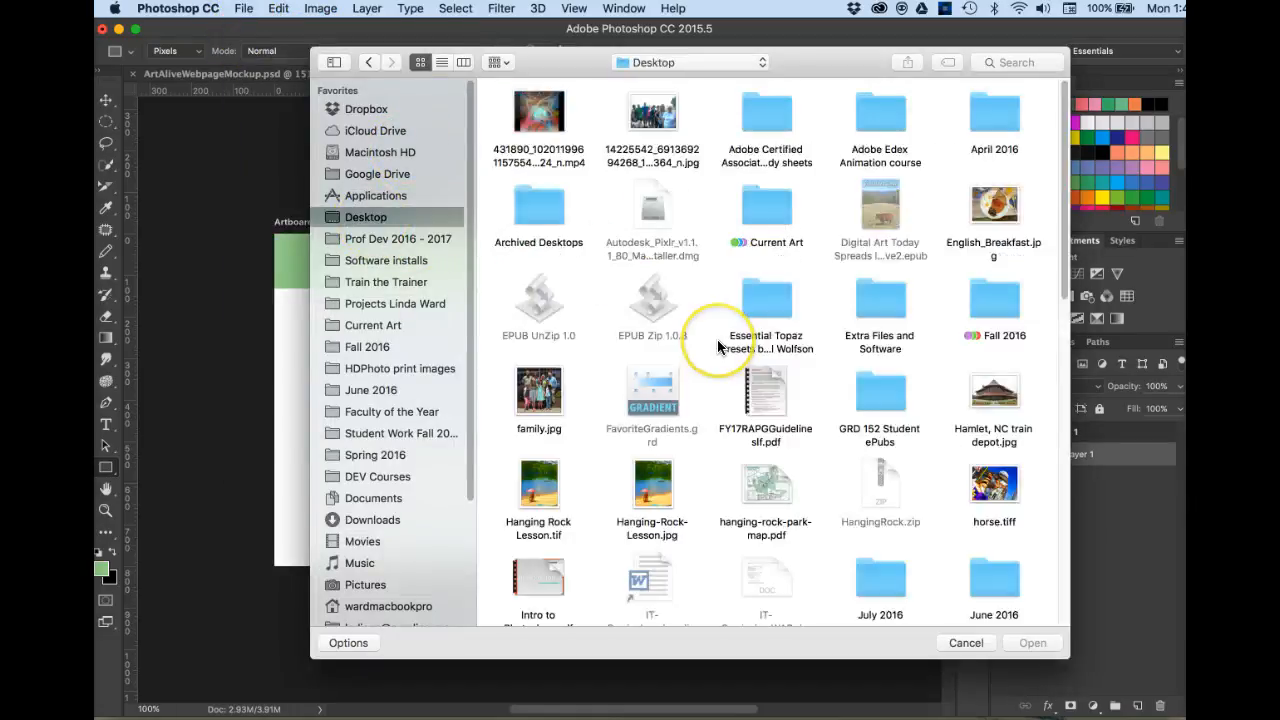
{"action": "scroll", "coordinate": [717, 342], "scroll_direction": "down", "scroll_amount": 10}
{"action": "scroll", "coordinate": [717, 347], "scroll_direction": "down", "scroll_amount": 8}
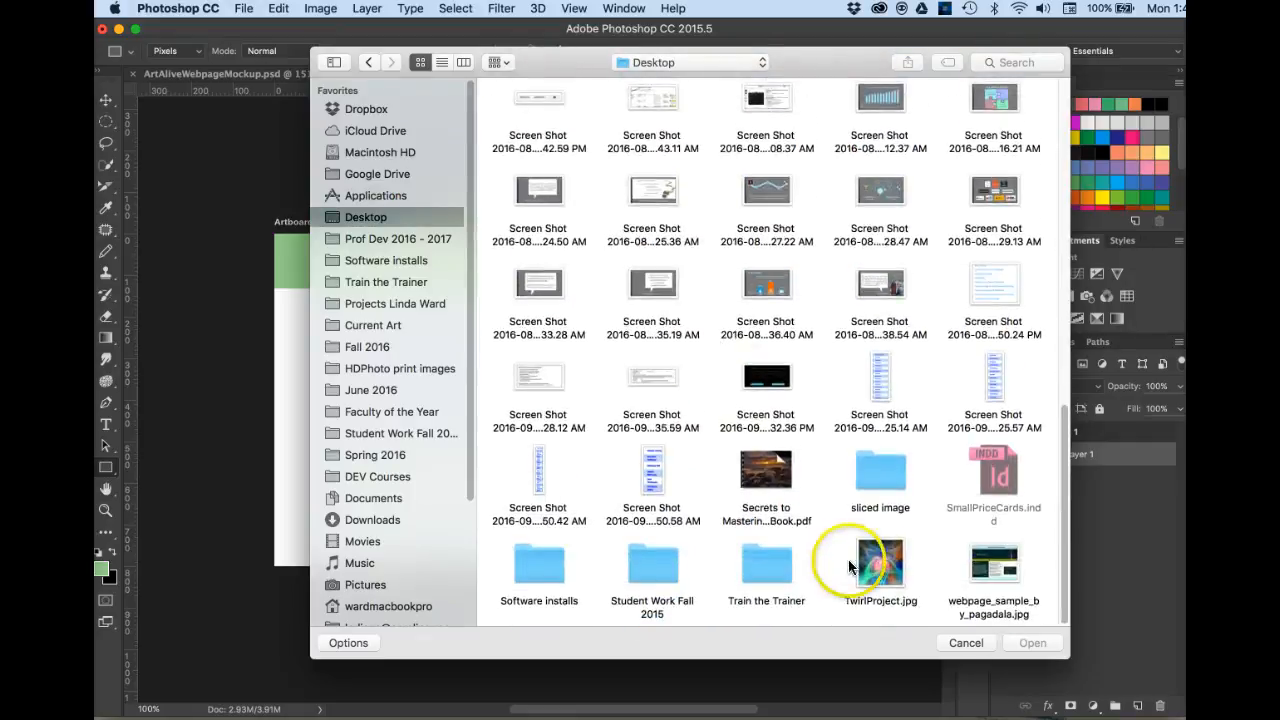
{"action": "left_click", "coordinate": [866, 556]}
{"action": "left_click", "coordinate": [1033, 646]}
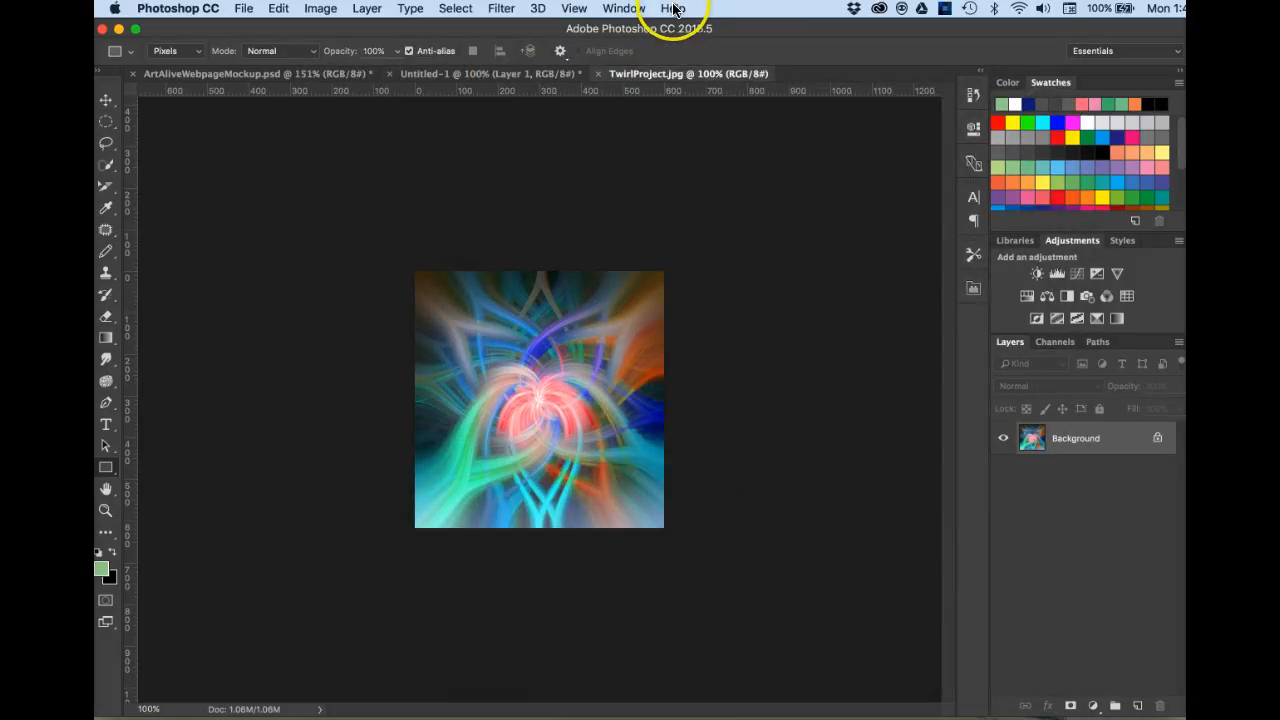
- Tile all open documents vertically and copy the TwirlProject.jpg image into the Untitled-1 document
{"action": "left_click", "coordinate": [624, 8]}
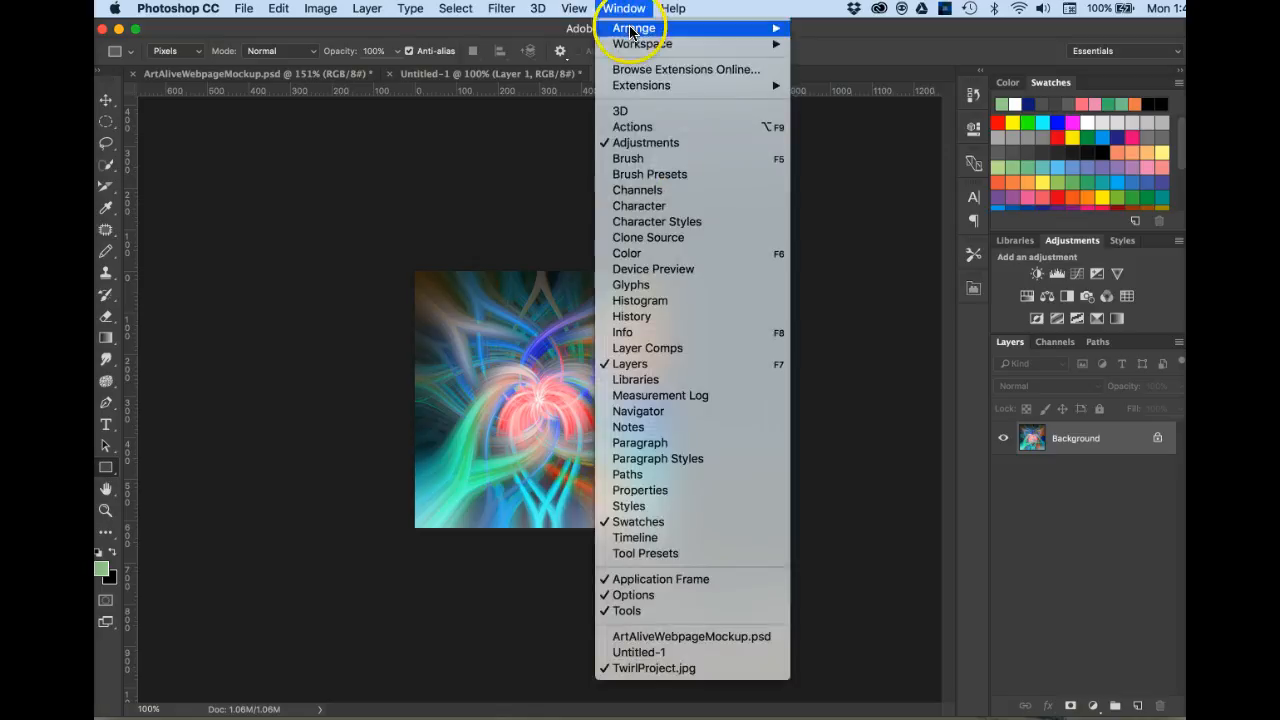
{"action": "mouse_move", "coordinate": [675, 28]}
{"action": "left_click", "coordinate": [870, 33]}
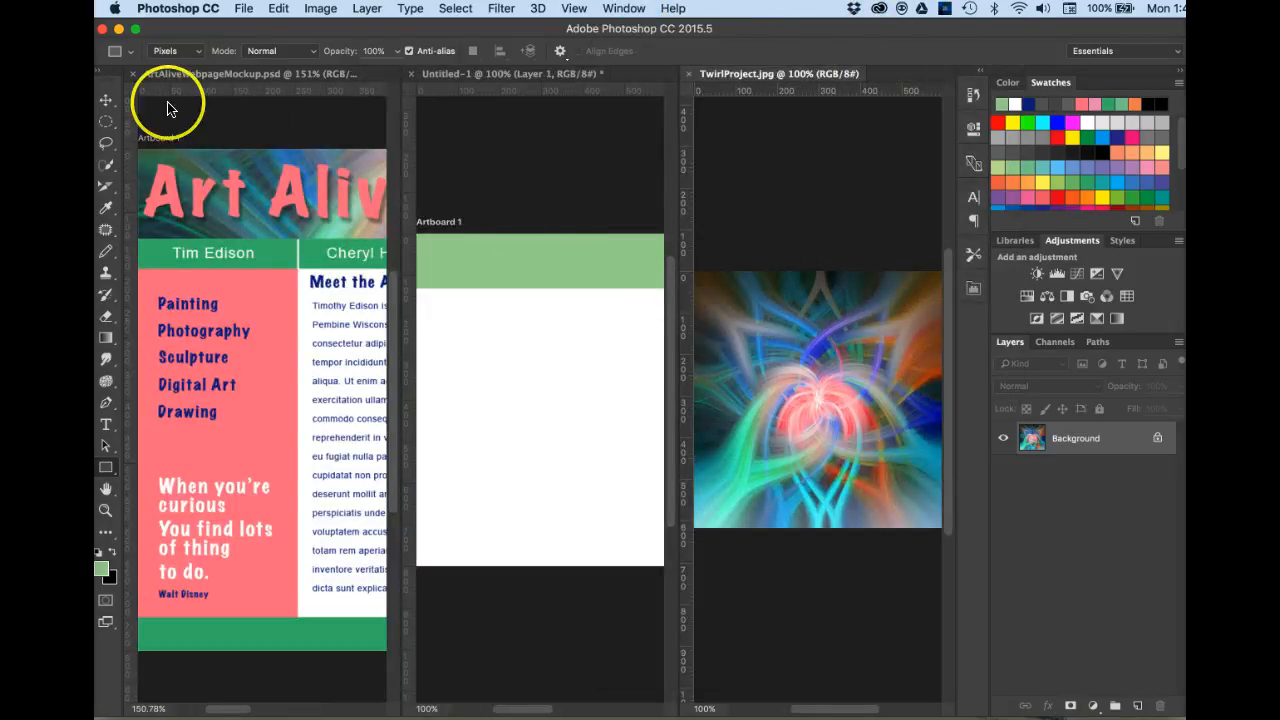
{"action": "left_click", "coordinate": [107, 100]}
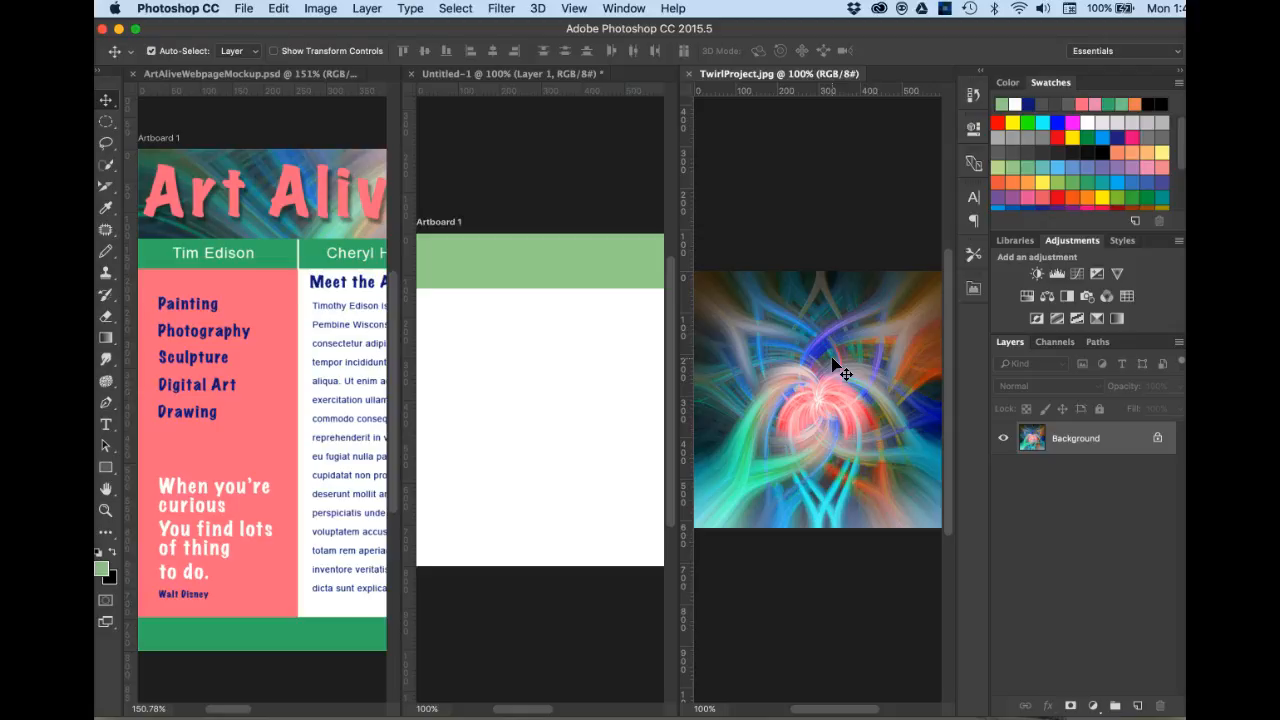
{"action": "left_click_drag", "start_coordinate": [838, 373], "coordinate": [531, 365]}
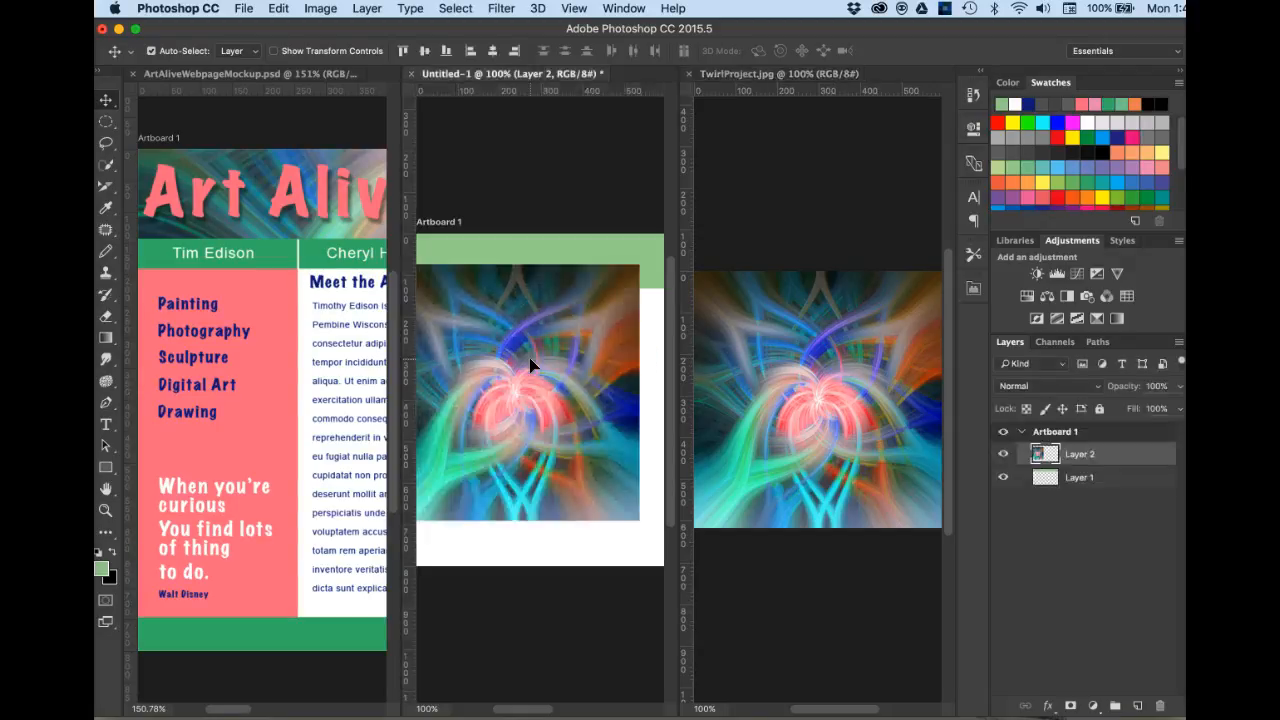
- Close TwirlProject.jpg and consolidate the remaining documents into tabs
{"action": "left_click", "coordinate": [689, 74]}
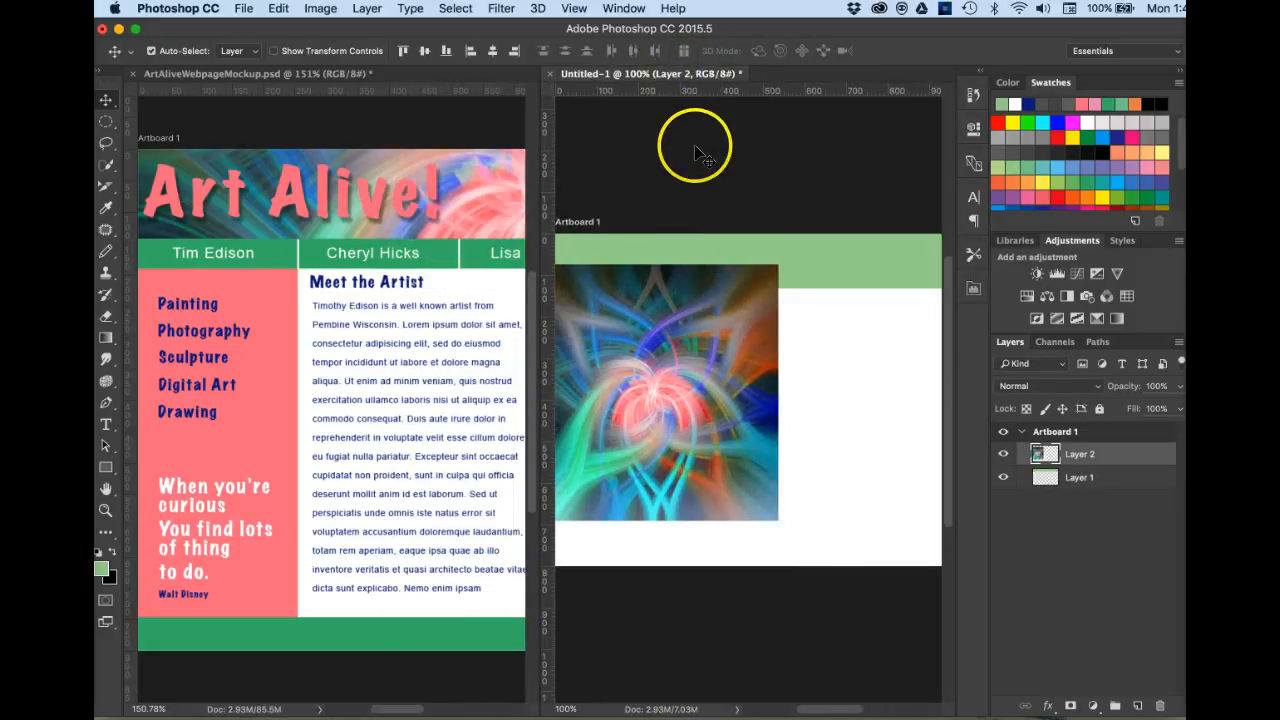
{"action": "left_click", "coordinate": [697, 158]}
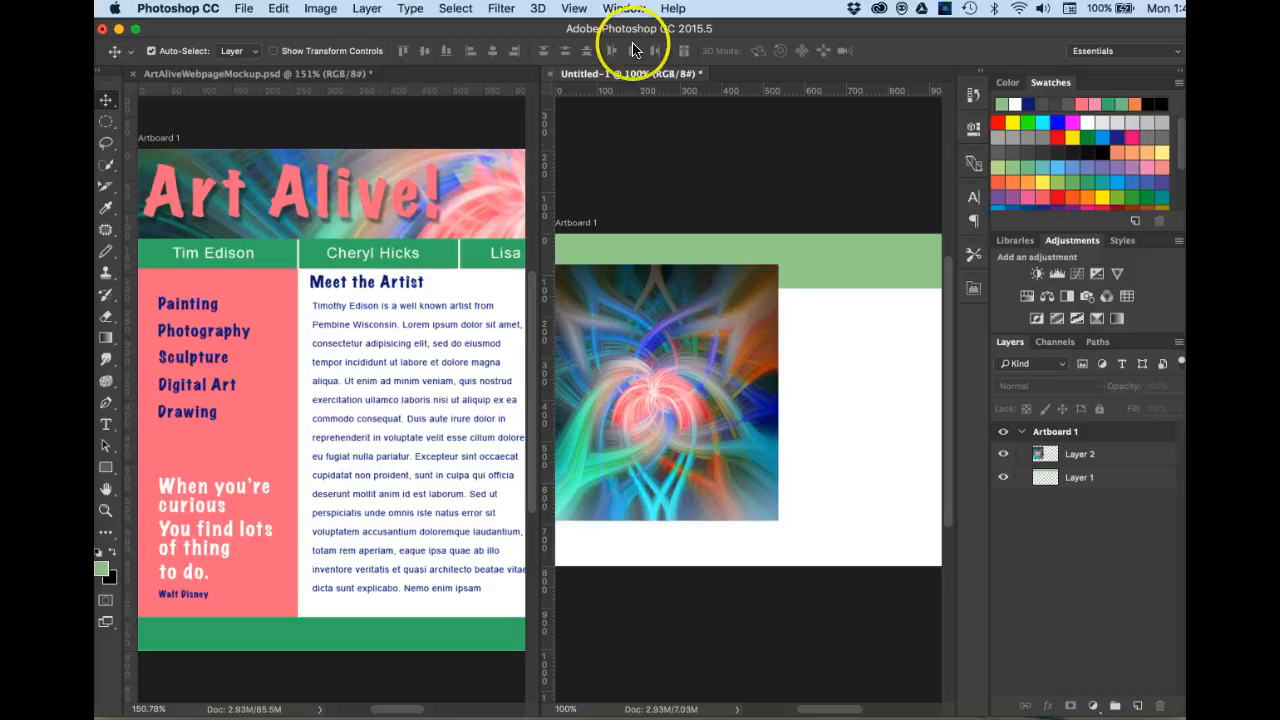
{"action": "left_click", "coordinate": [626, 9]}
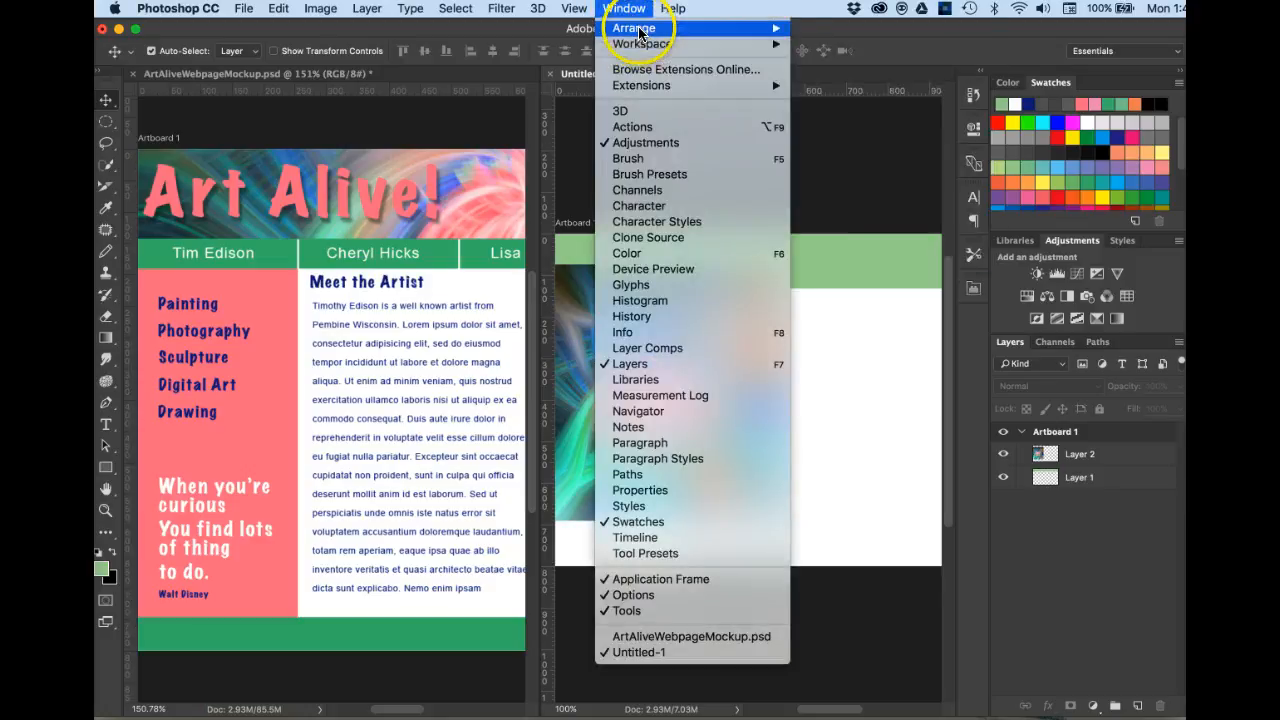
{"action": "mouse_move", "coordinate": [633, 28]}
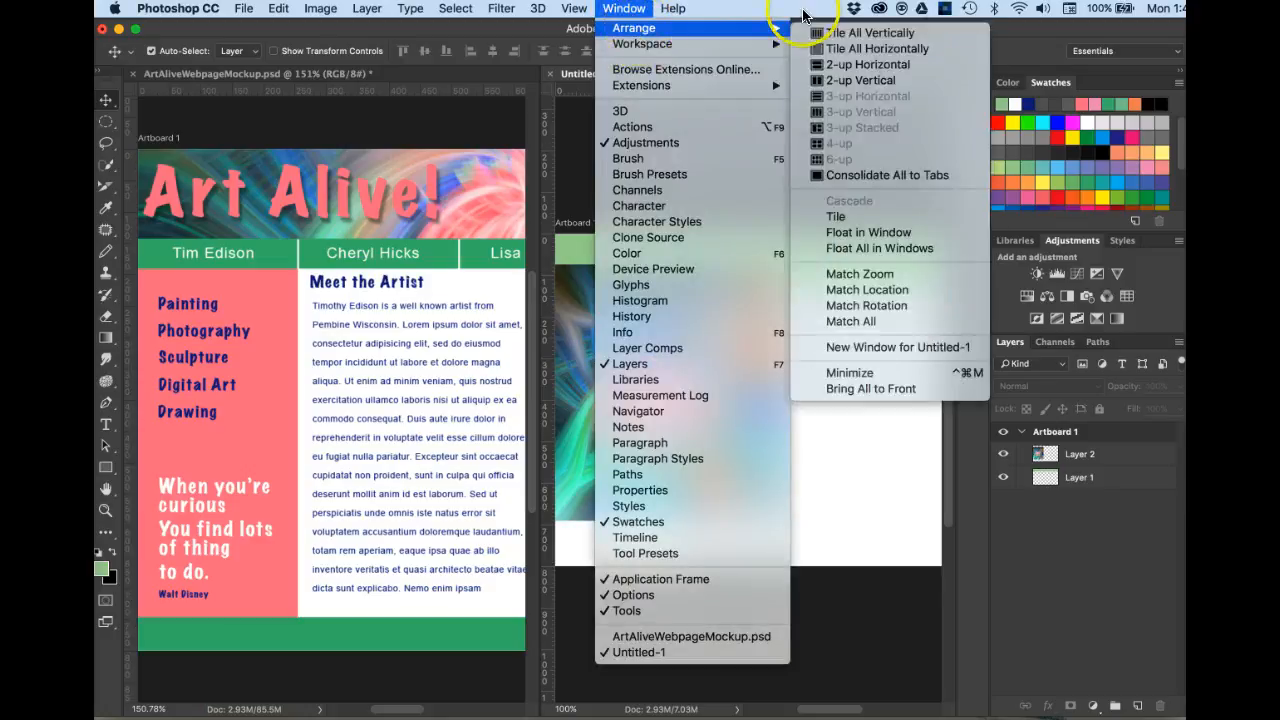
{"action": "left_click", "coordinate": [851, 177]}
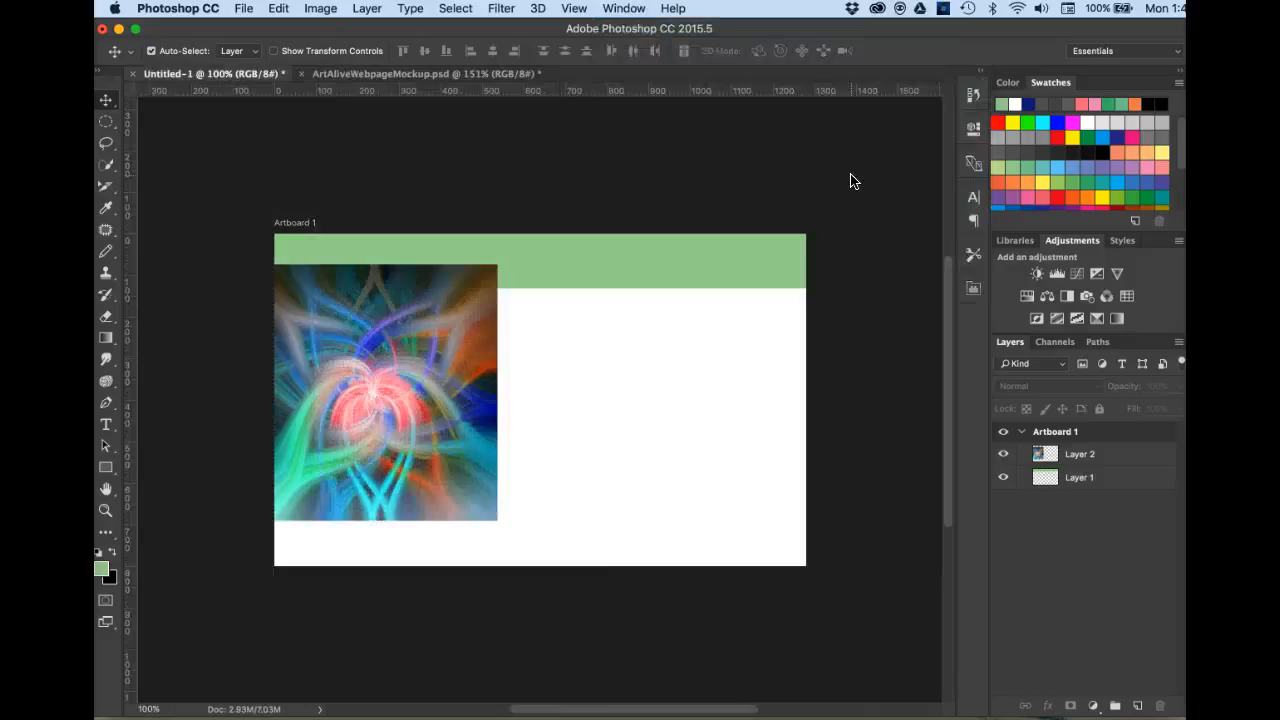
- Move the twirl image near the artboard's horizontal centre and enlarge it proportionally to about 301% with Free Transform
{"action": "left_click_drag", "start_coordinate": [408, 349], "coordinate": [553, 360]}
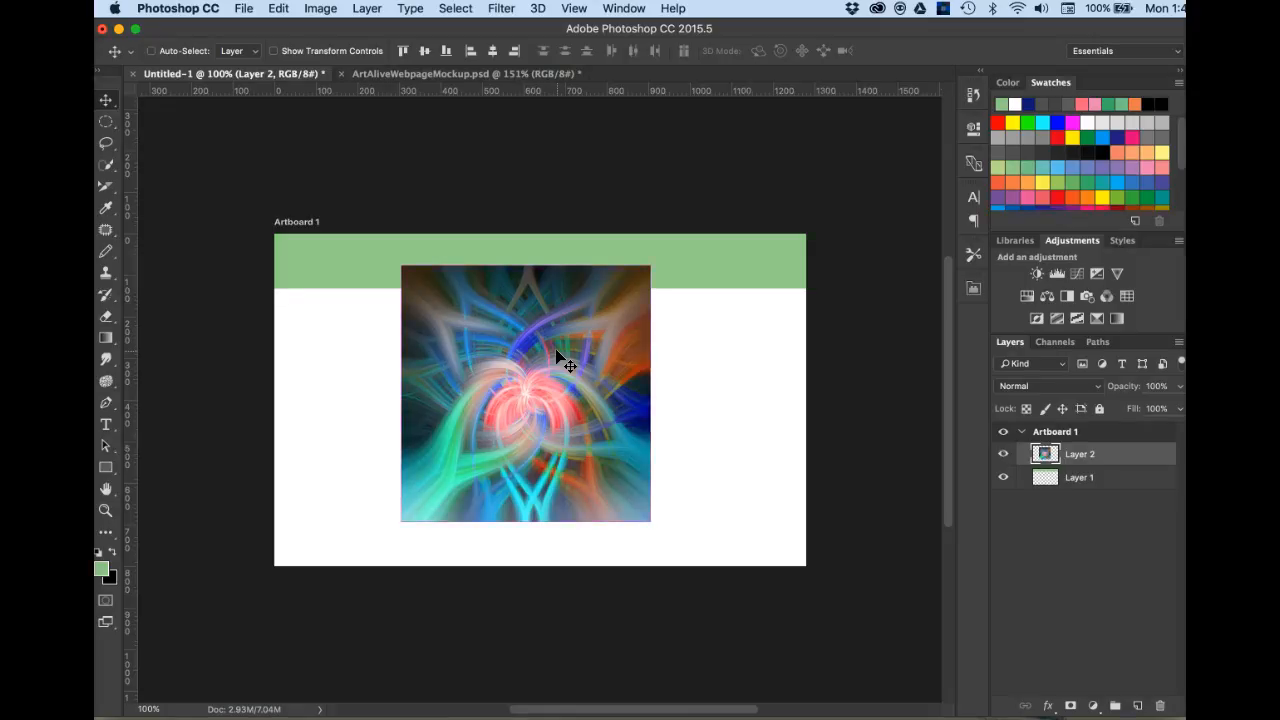
{"action": "key", "text": "ctrl+t"}
{"action": "left_click", "coordinate": [548, 350]}
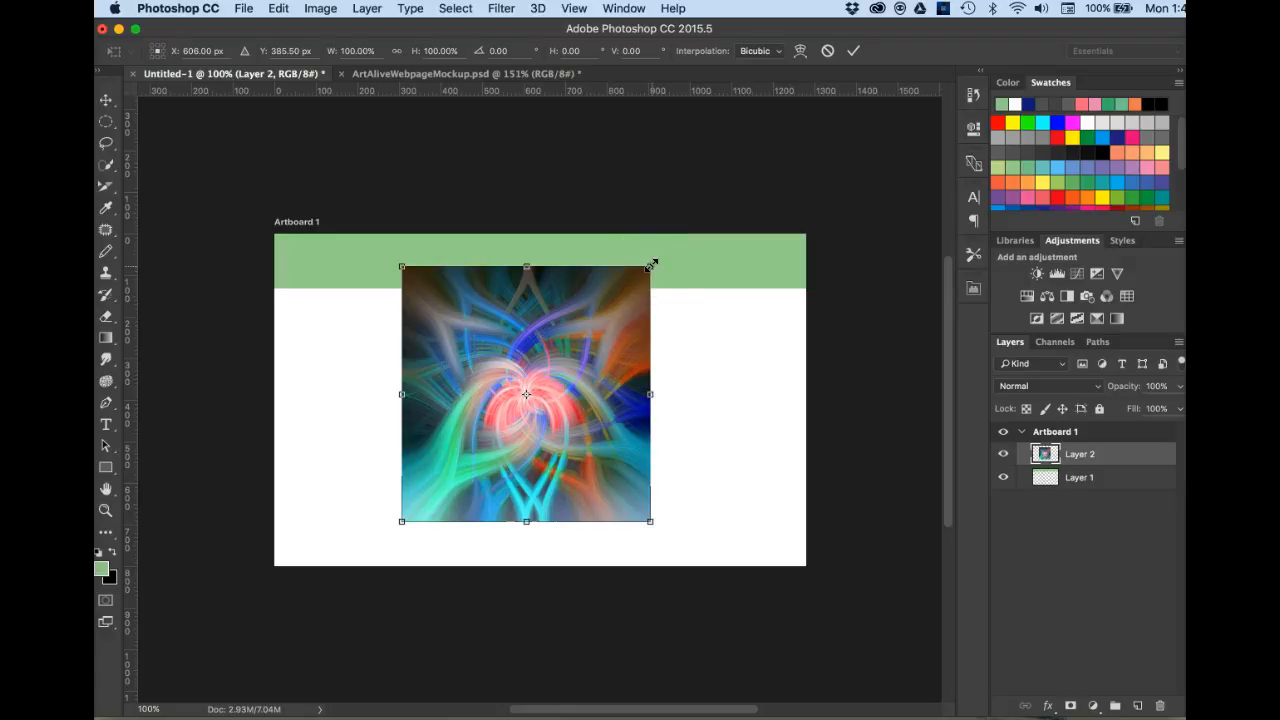
{"action": "left_click_drag", "start_coordinate": [651, 265], "coordinate": [969, 126]}
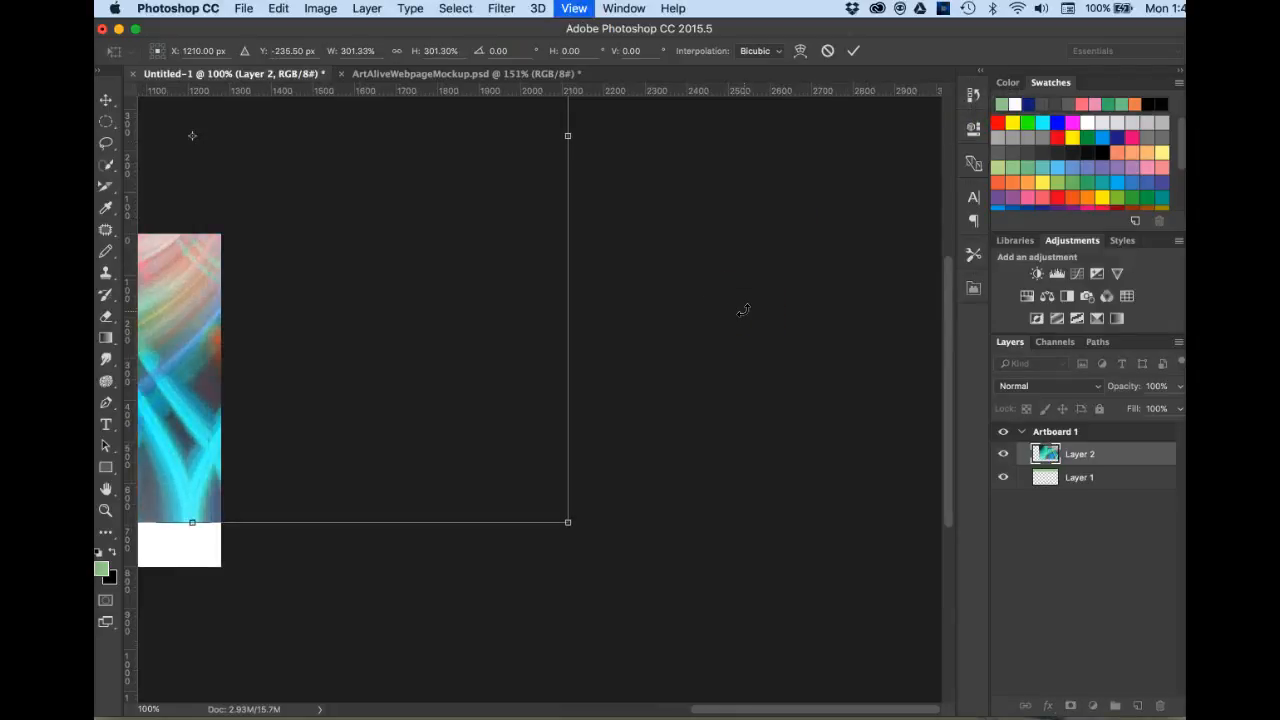
- Align the twirl image's side with the artboard's left edge and rescale it to about 222% to span the full artboard width
{"action": "key", "text": "super+0"}
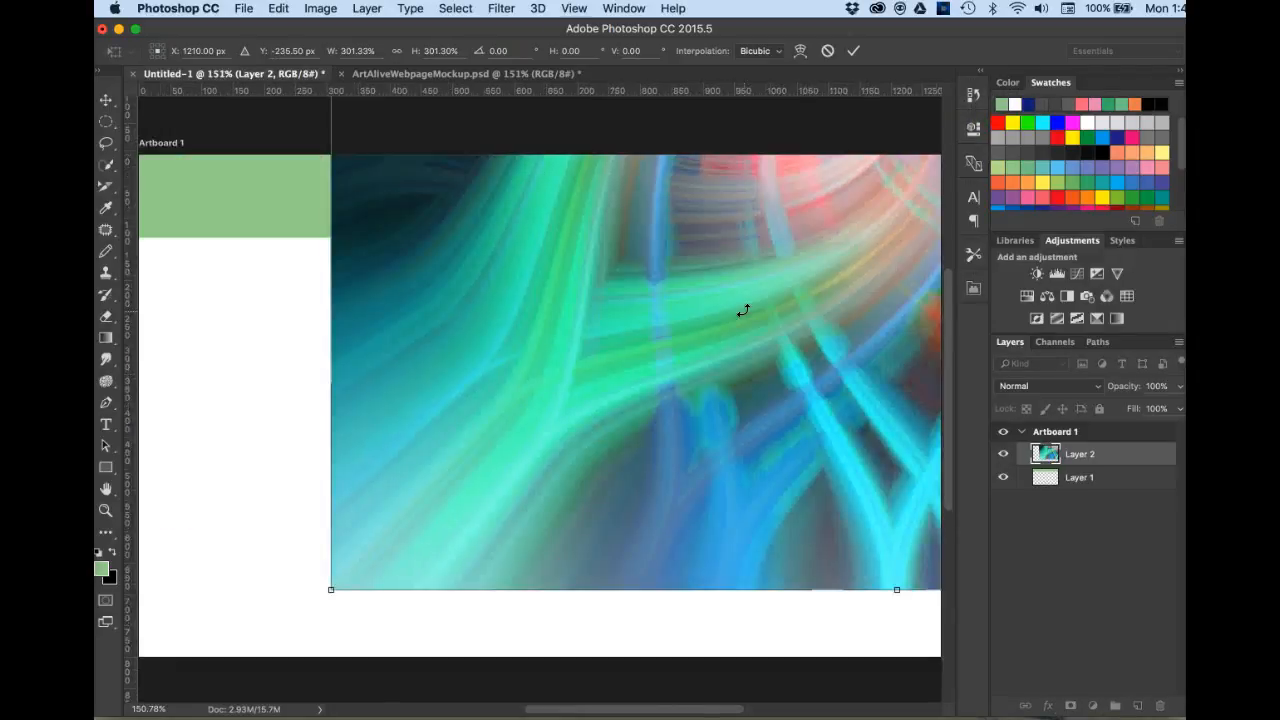
{"action": "key", "text": "super+minus"}
{"action": "key", "text": "super+minus"}
{"action": "key", "text": "super+minus"}
{"action": "key", "text": "super+minus"}
{"action": "key", "text": "super+minus"}
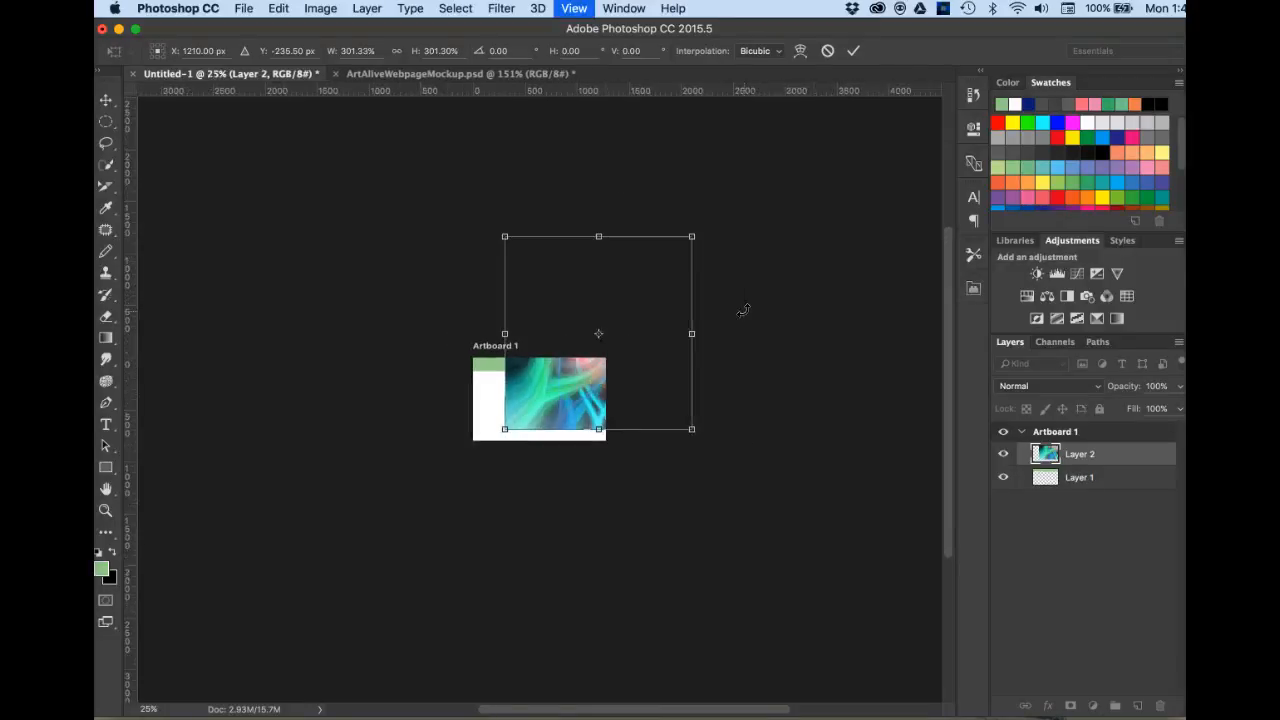
{"action": "left_click_drag", "start_coordinate": [558, 331], "coordinate": [523, 323]}
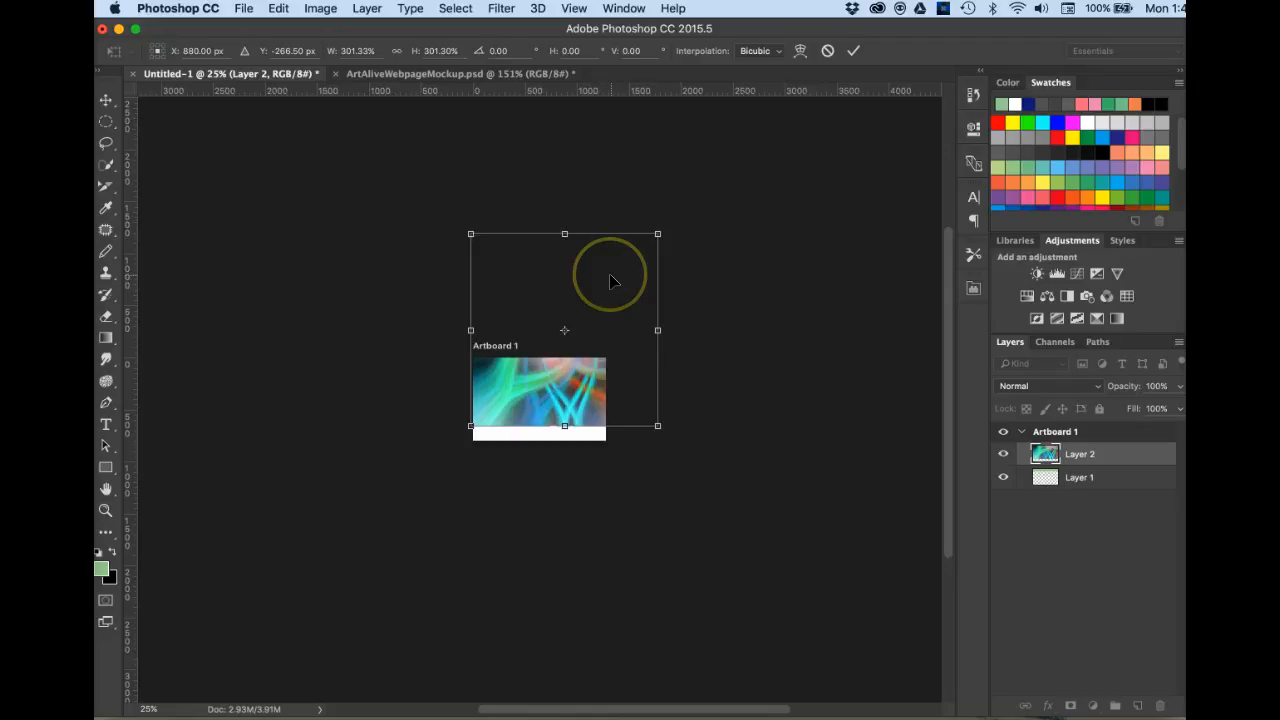
{"action": "left_click_drag", "start_coordinate": [657, 233], "coordinate": [652, 334]}
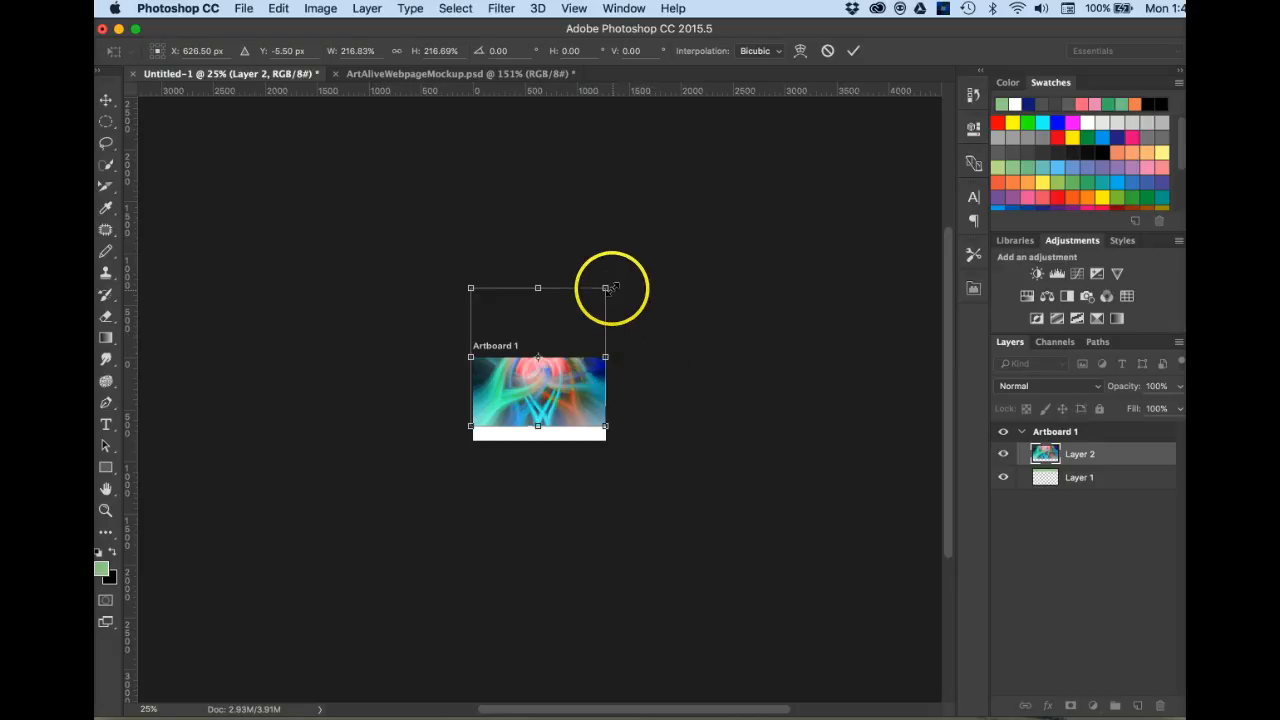
{"action": "left_click_drag", "start_coordinate": [606, 287], "coordinate": [611, 284]}
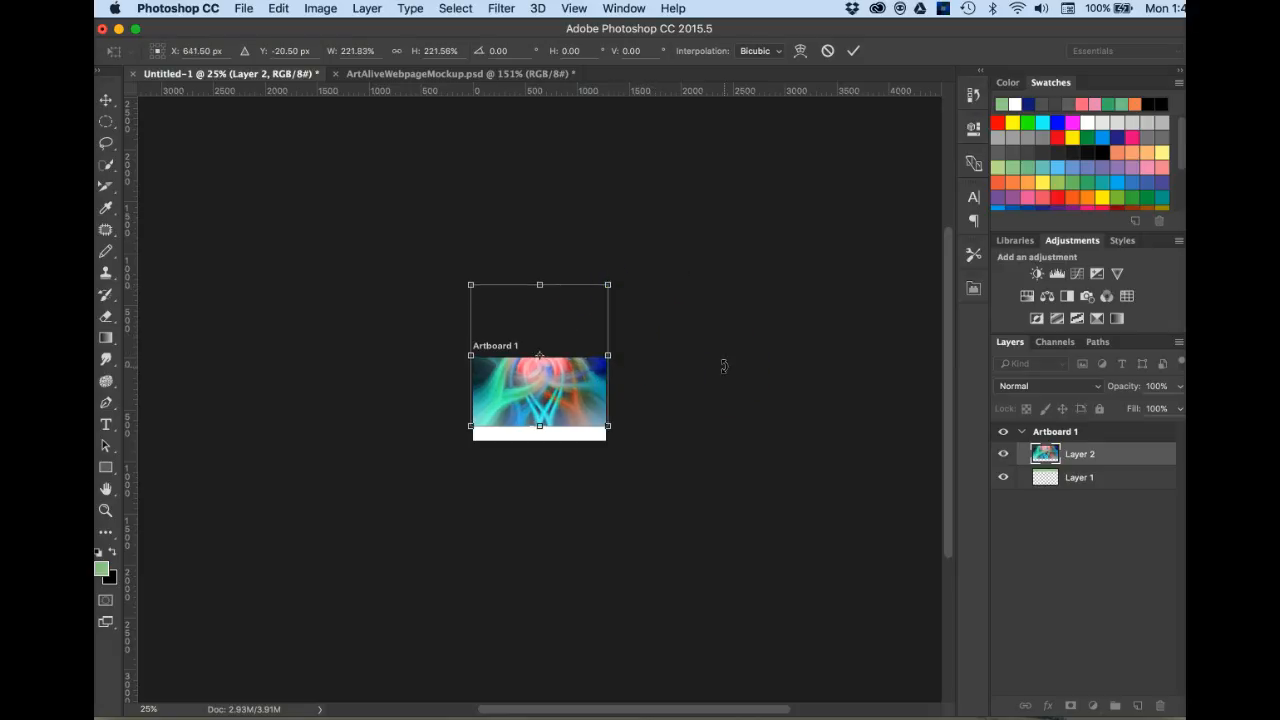
{"action": "key", "text": "super+0"}
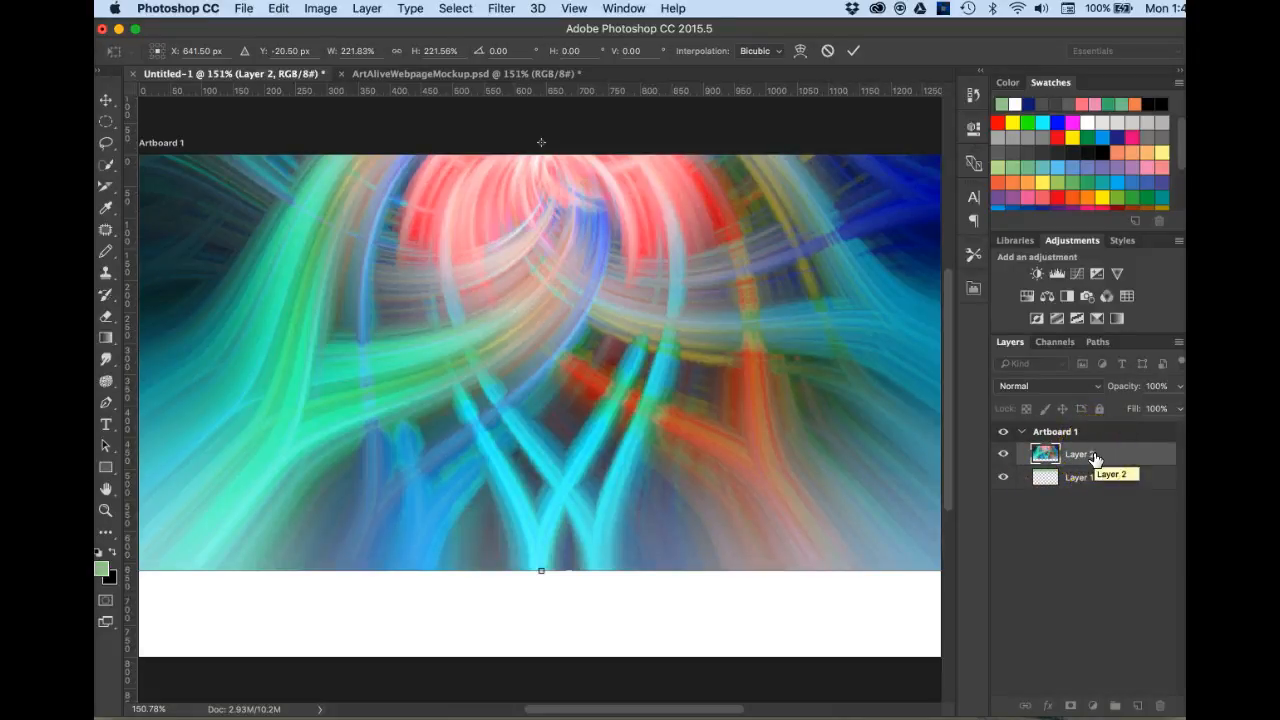
- Apply the transform and clip the twirl image on Layer 2 to the green banner on Layer 1
{"action": "left_click_drag", "start_coordinate": [1095, 458], "coordinate": [1086, 463]}
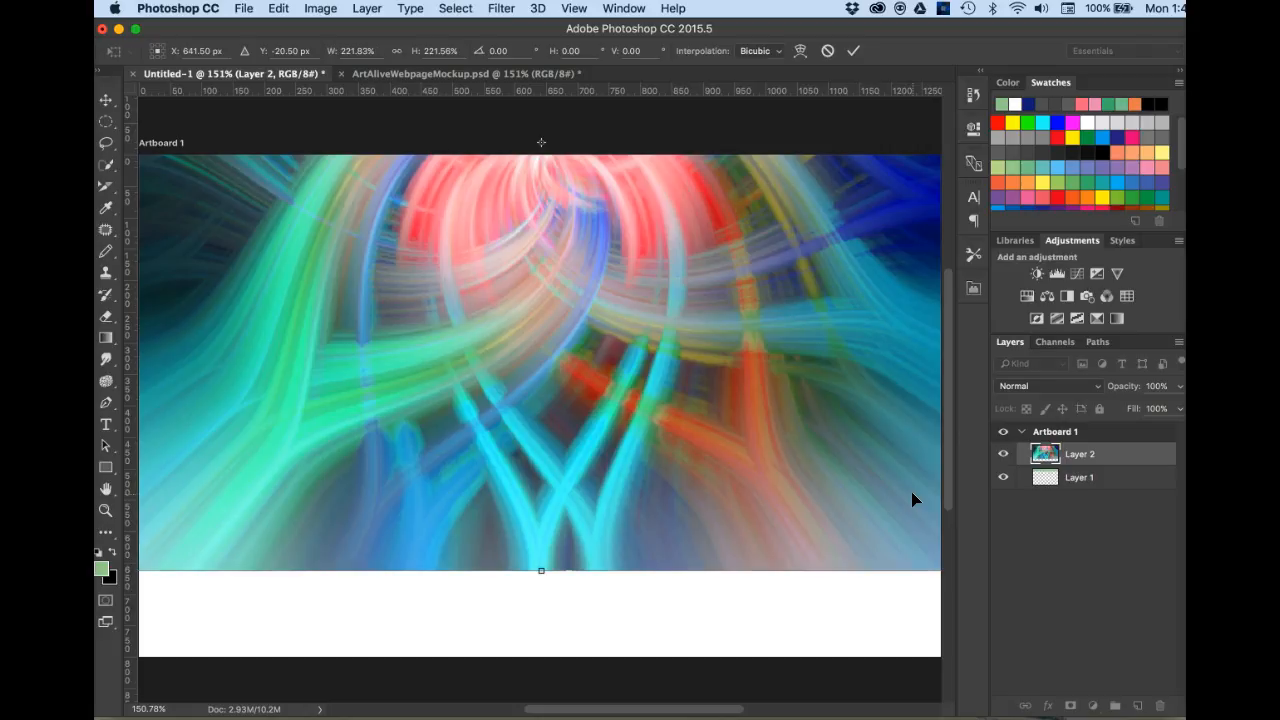
{"action": "key", "text": "Return"}
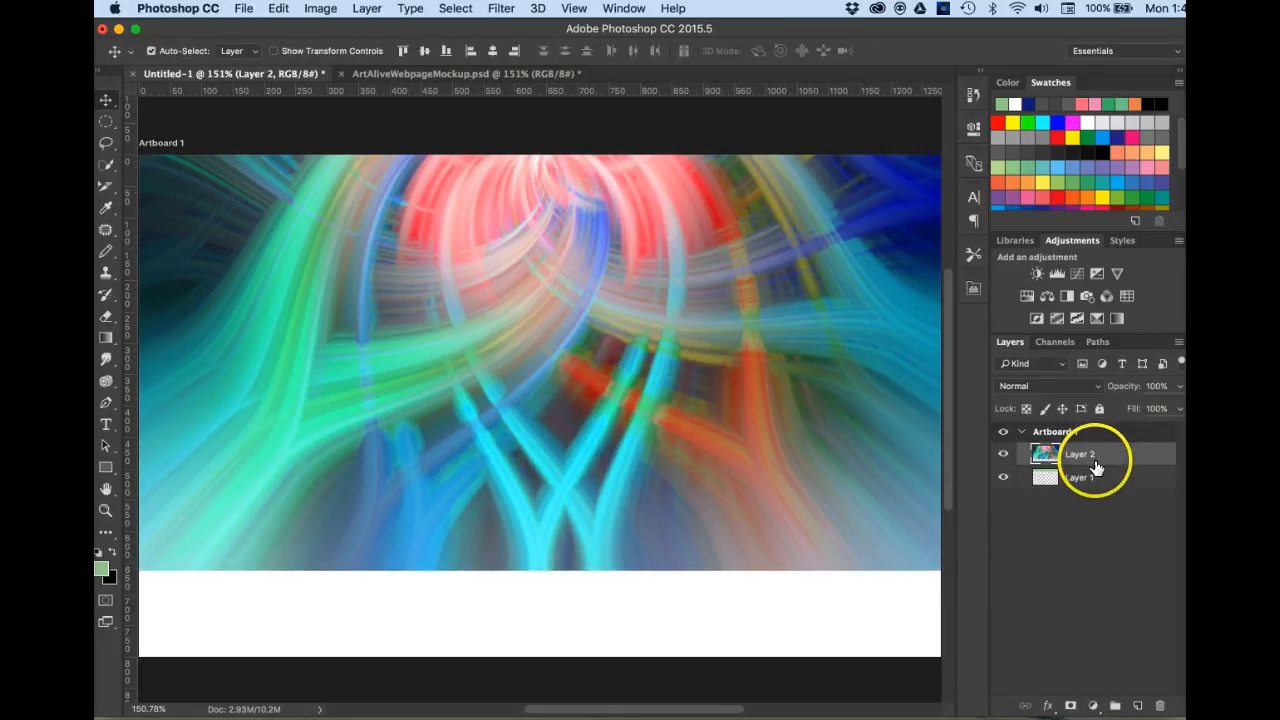
{"action": "left_click_drag", "start_coordinate": [1100, 455], "coordinate": [1095, 457]}
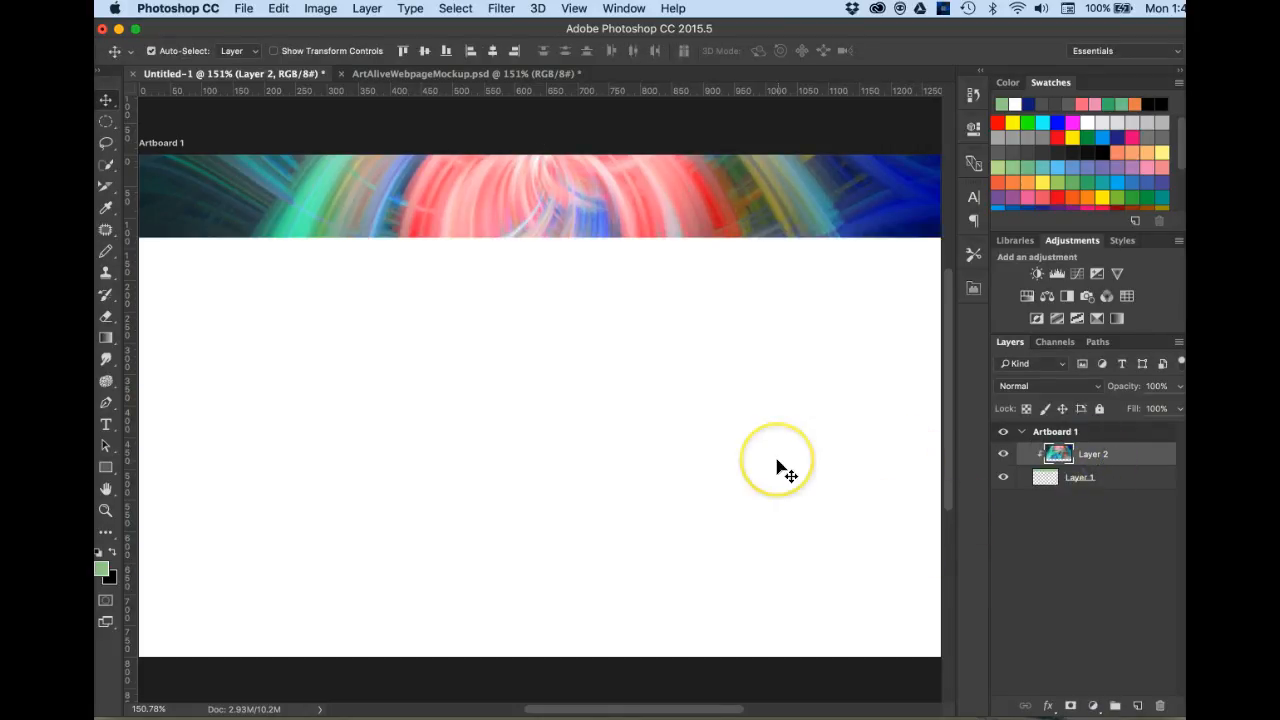
{"action": "key", "text": "super+1"}
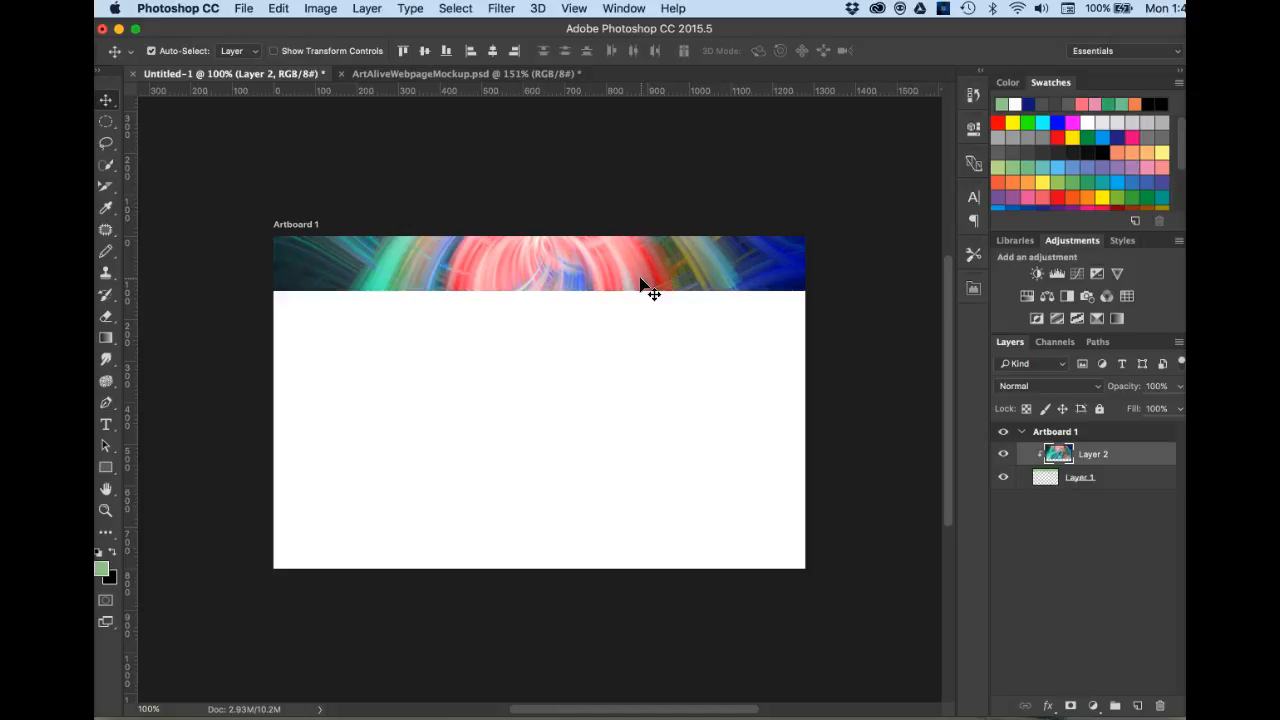
- Add a new empty layer above Layer 2 and release it from the clipping mask, keeping Layer 2 clipped to Layer 1
{"action": "left_click", "coordinate": [1081, 479]}
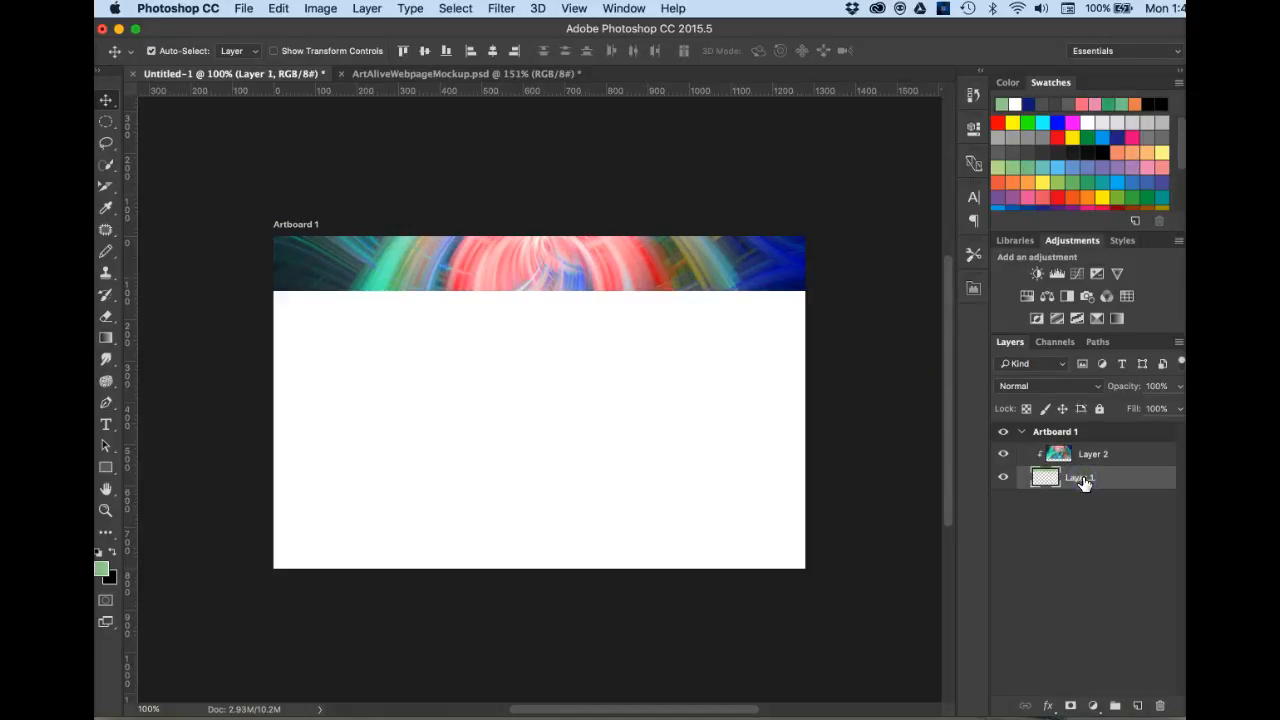
{"action": "left_click", "coordinate": [1136, 705]}
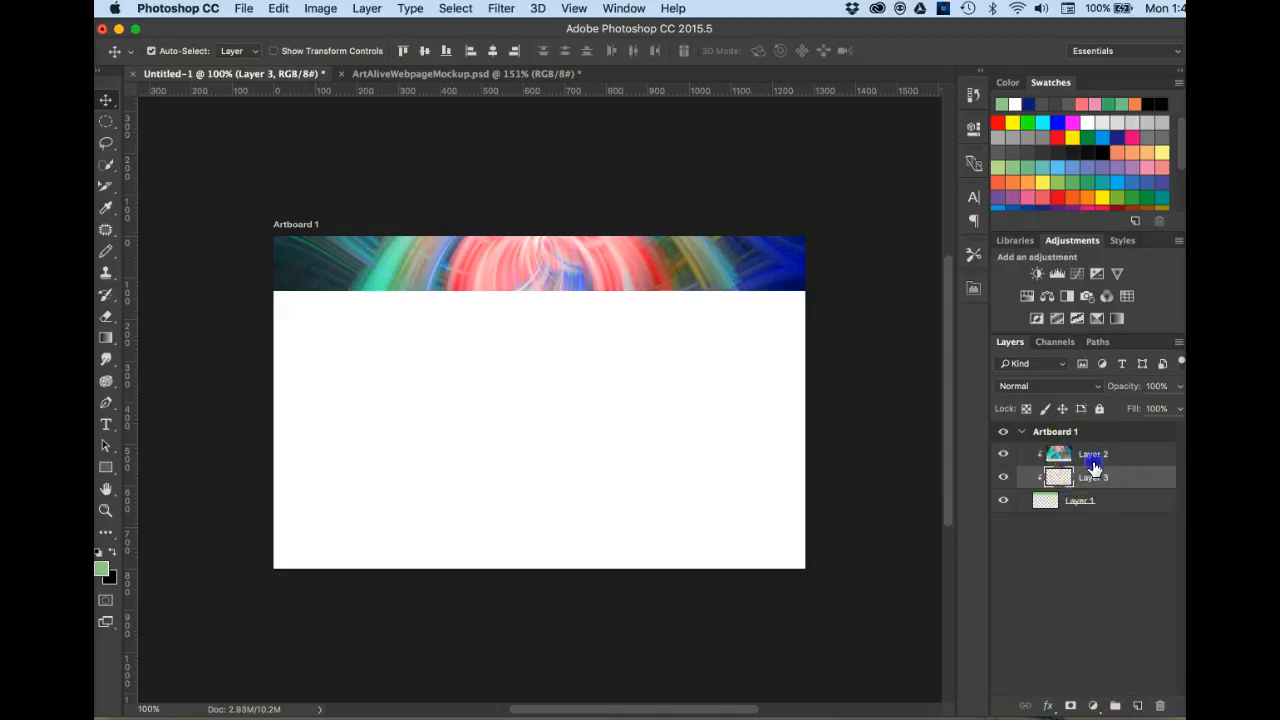
{"action": "left_click", "coordinate": [1093, 460]}
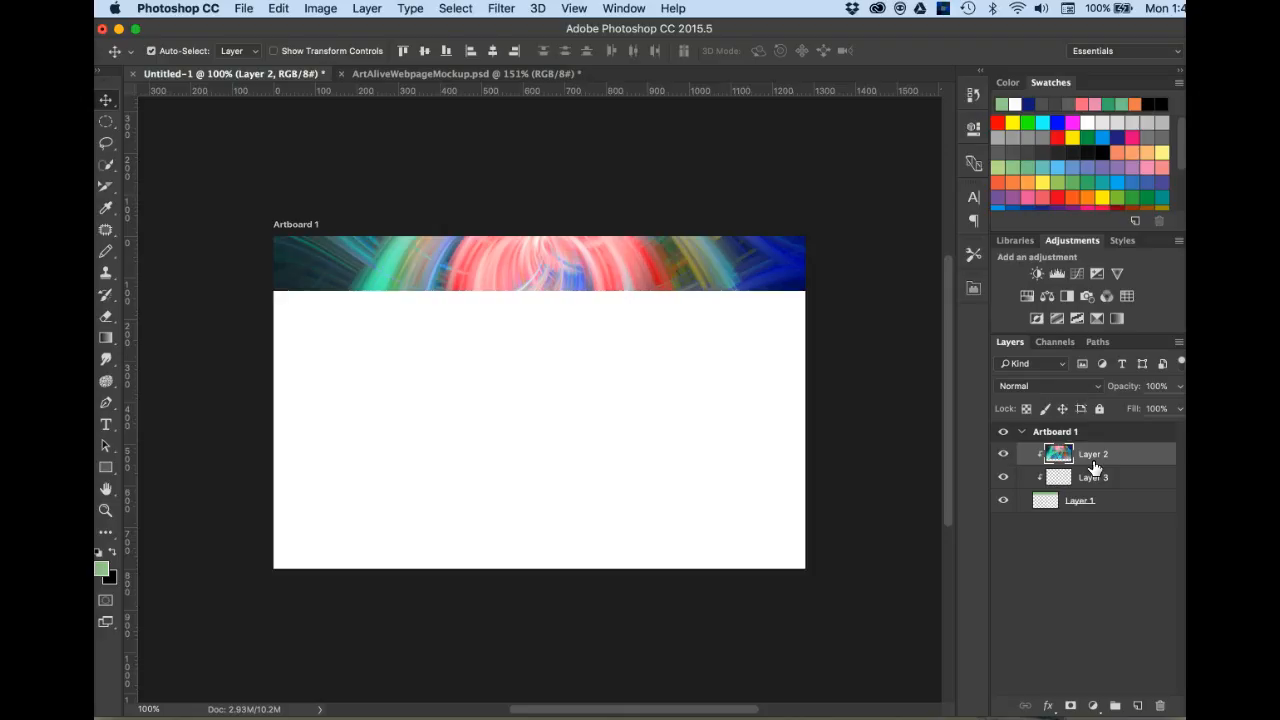
{"action": "left_click", "coordinate": [1094, 462], "text": "alt"}
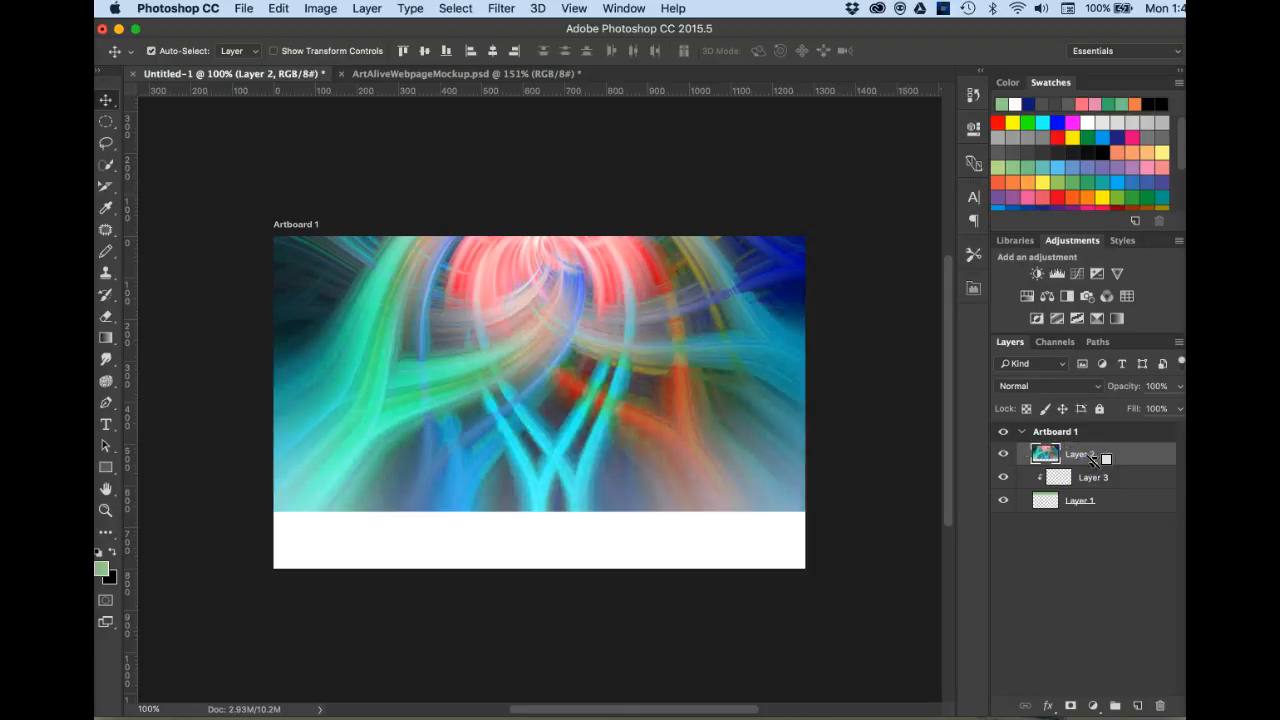
{"action": "left_click", "coordinate": [1094, 462], "text": "alt"}
{"action": "left_click_drag", "start_coordinate": [1092, 448], "coordinate": [1092, 440]}
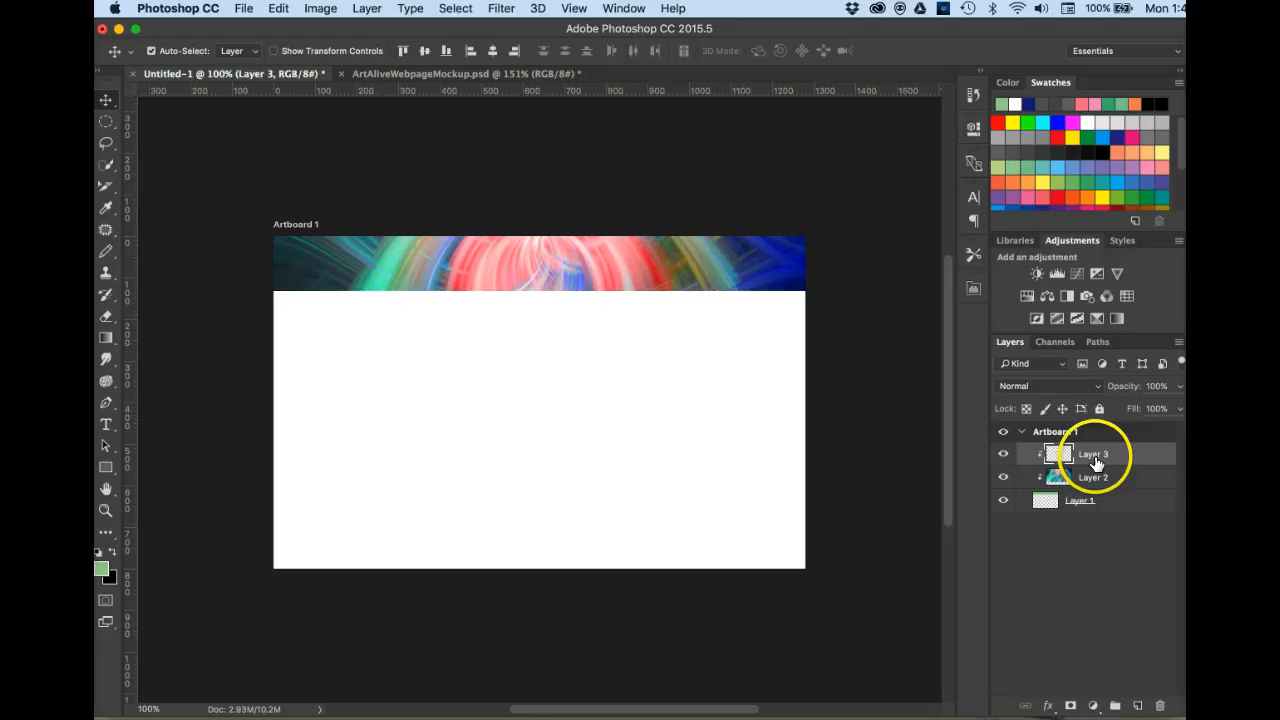
{"action": "left_click", "coordinate": [1105, 460], "text": "alt"}
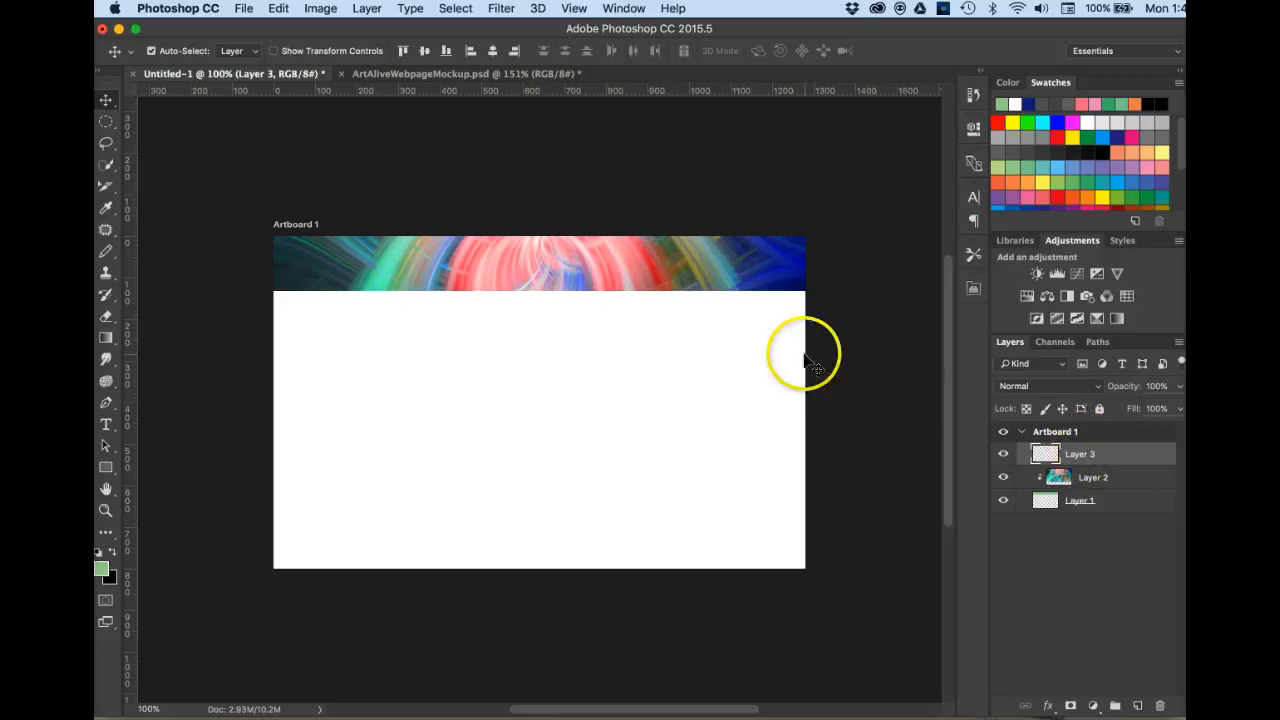
- Draw a medium green rectangle about 220 px wide and 50 px tall directly below the banner at the artboard's left edge
{"action": "left_click", "coordinate": [105, 467]}
{"action": "left_click", "coordinate": [105, 467]}
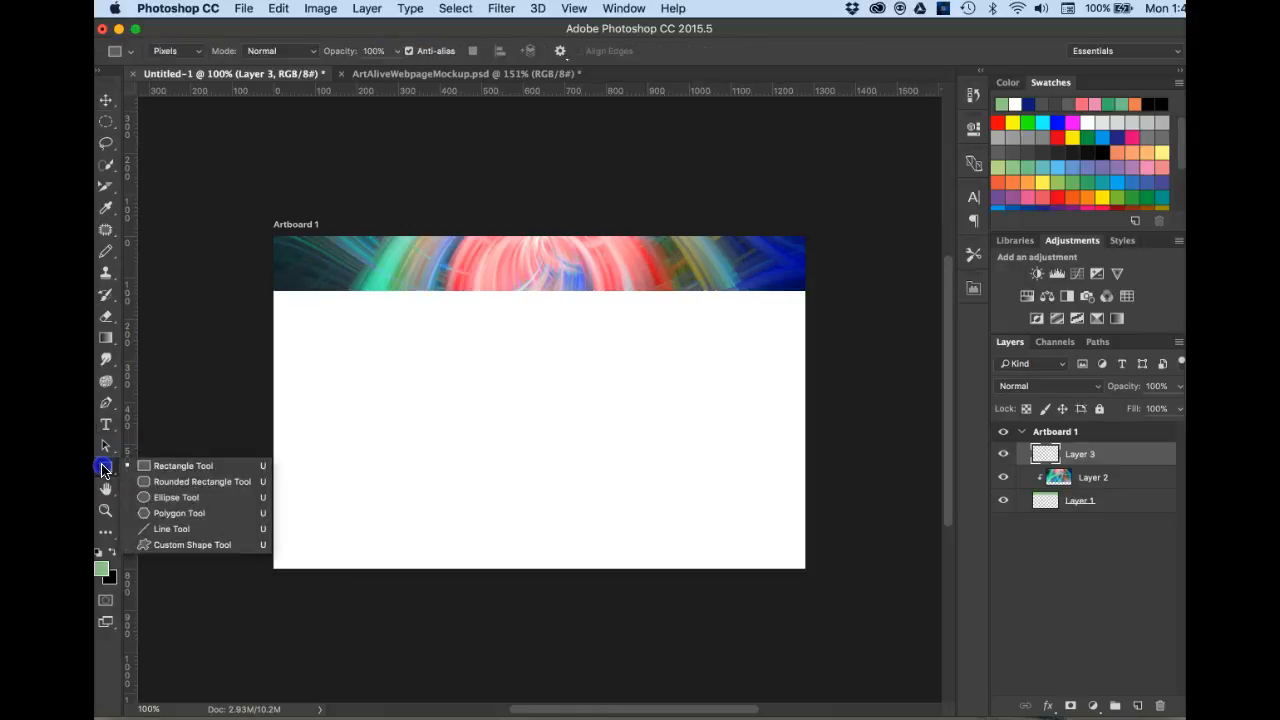
{"action": "left_click", "coordinate": [103, 468]}
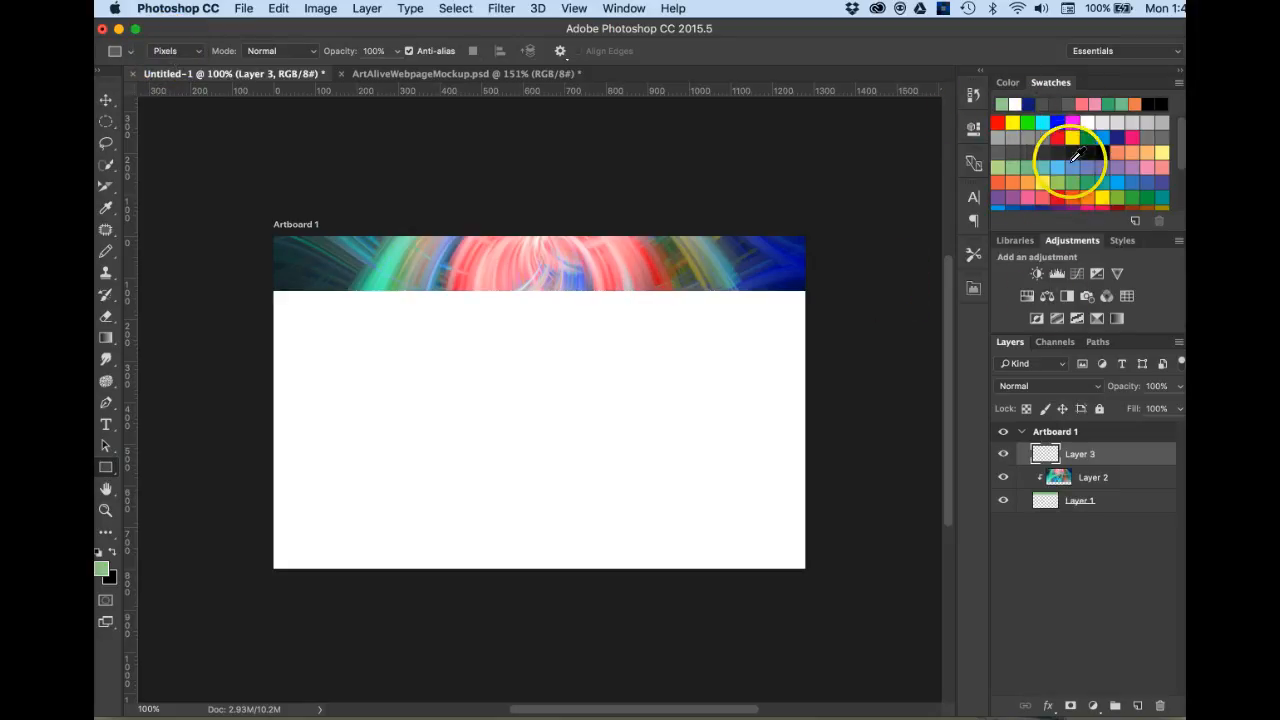
{"action": "left_click_drag", "start_coordinate": [1182, 150], "coordinate": [1182, 168]}
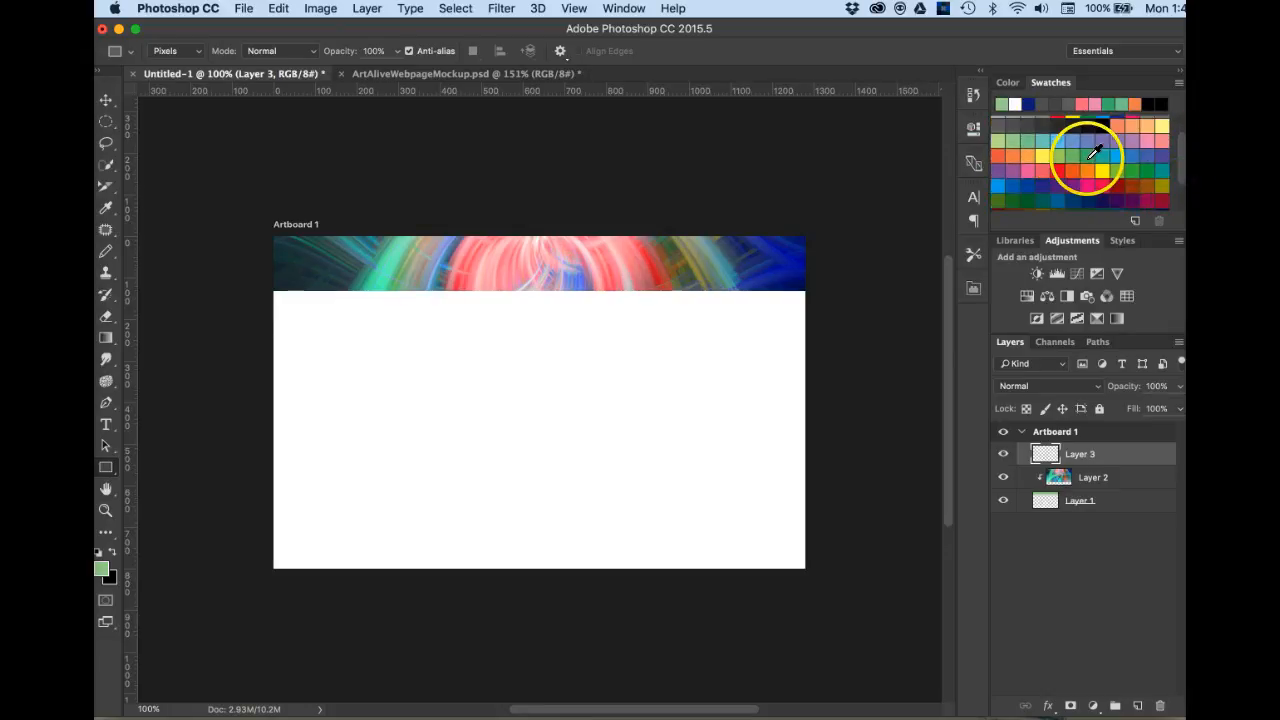
{"action": "left_click", "coordinate": [1088, 150]}
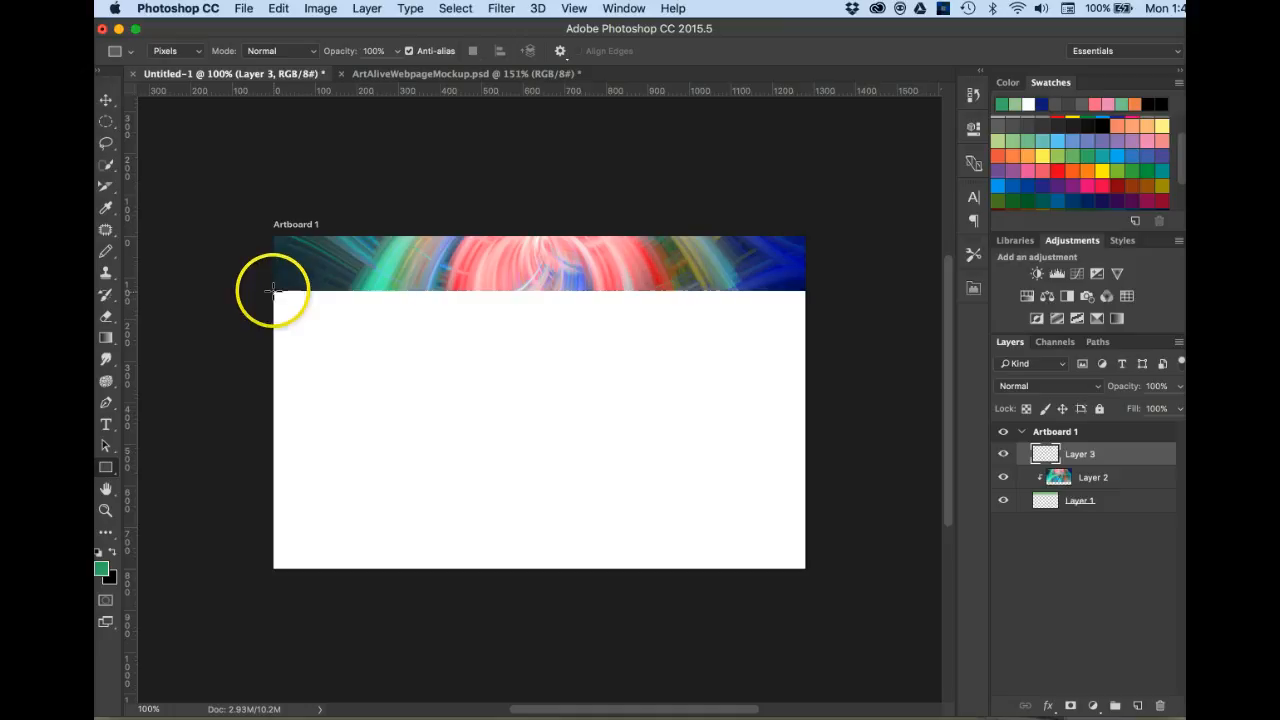
{"action": "left_click_drag", "start_coordinate": [273, 290], "coordinate": [364, 310]}
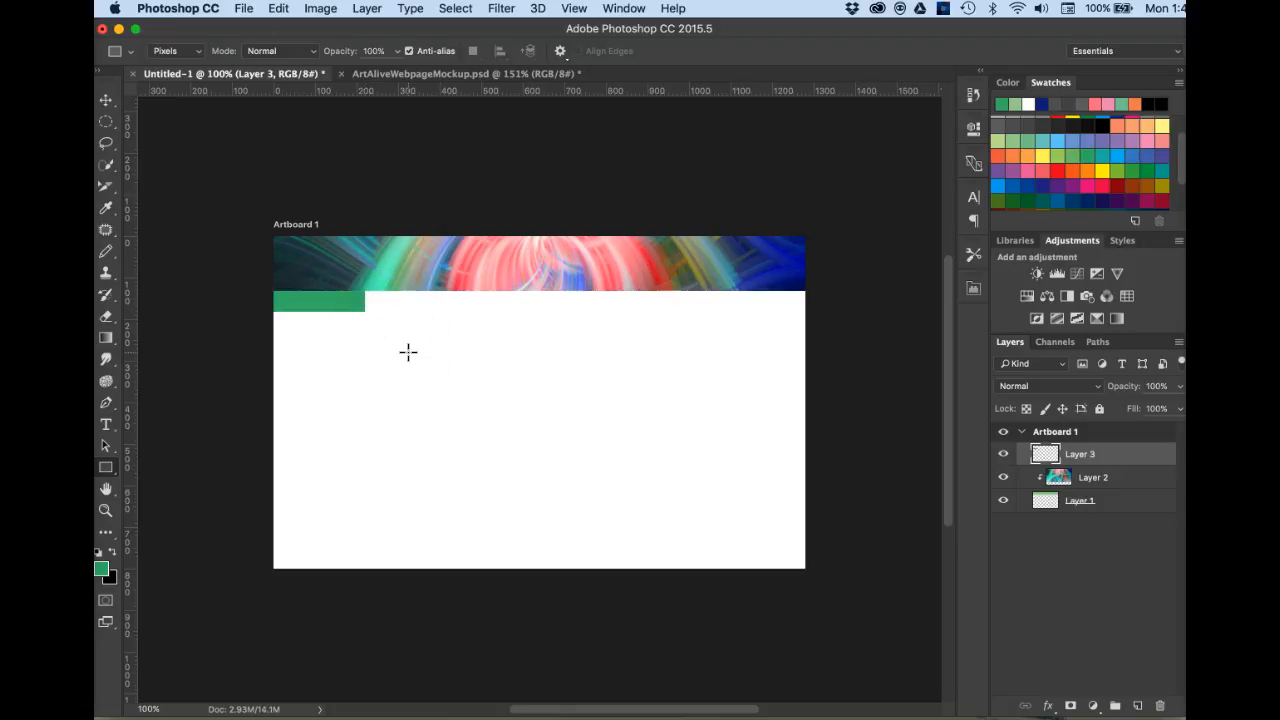
- Duplicate the green rectangle layer, Layer 3, four times
{"action": "left_click", "coordinate": [105, 101]}
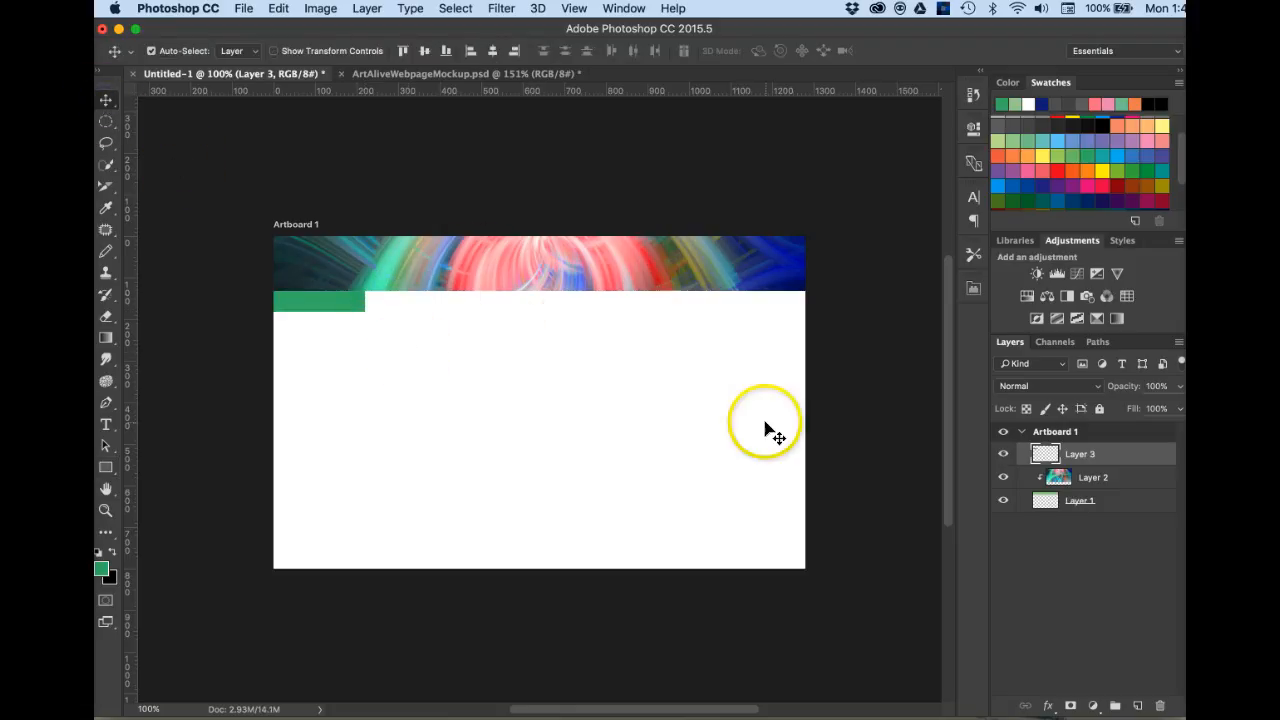
{"action": "left_click", "coordinate": [1097, 455]}
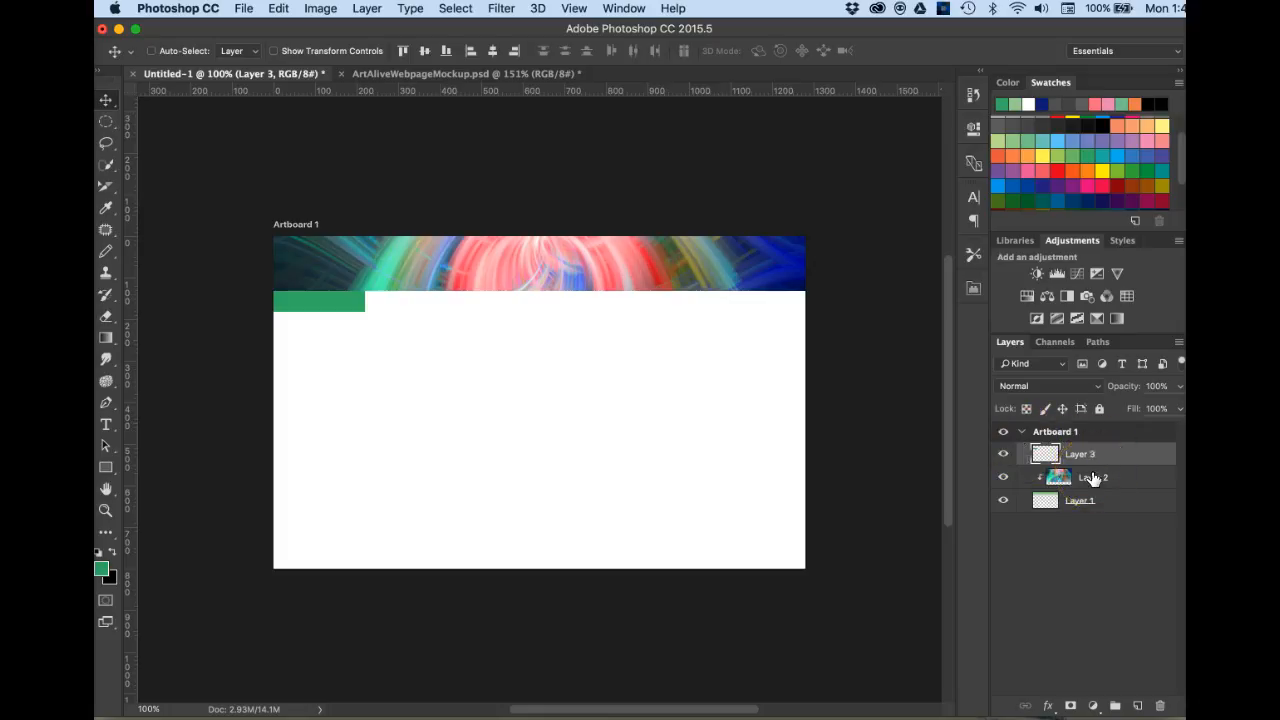
{"action": "key", "text": "super+j"}
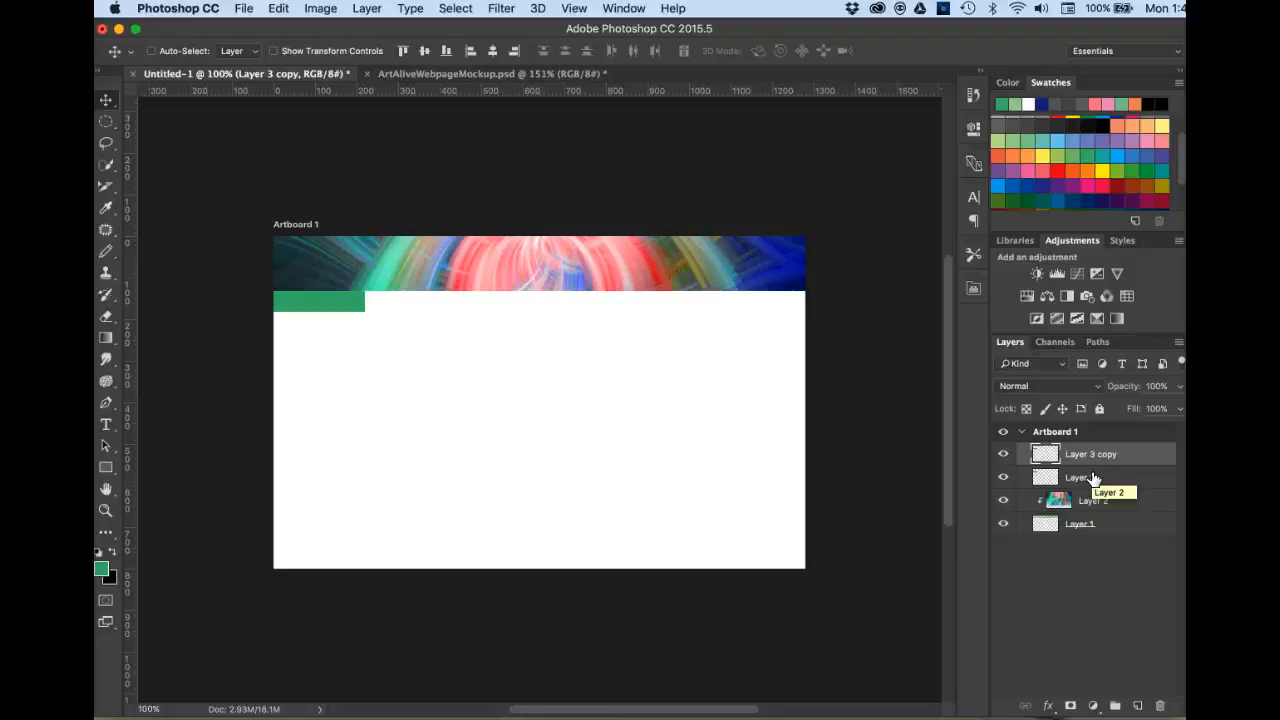
{"action": "key", "text": "super+j"}
{"action": "key", "text": "super+j"}
{"action": "key", "text": "super+j"}
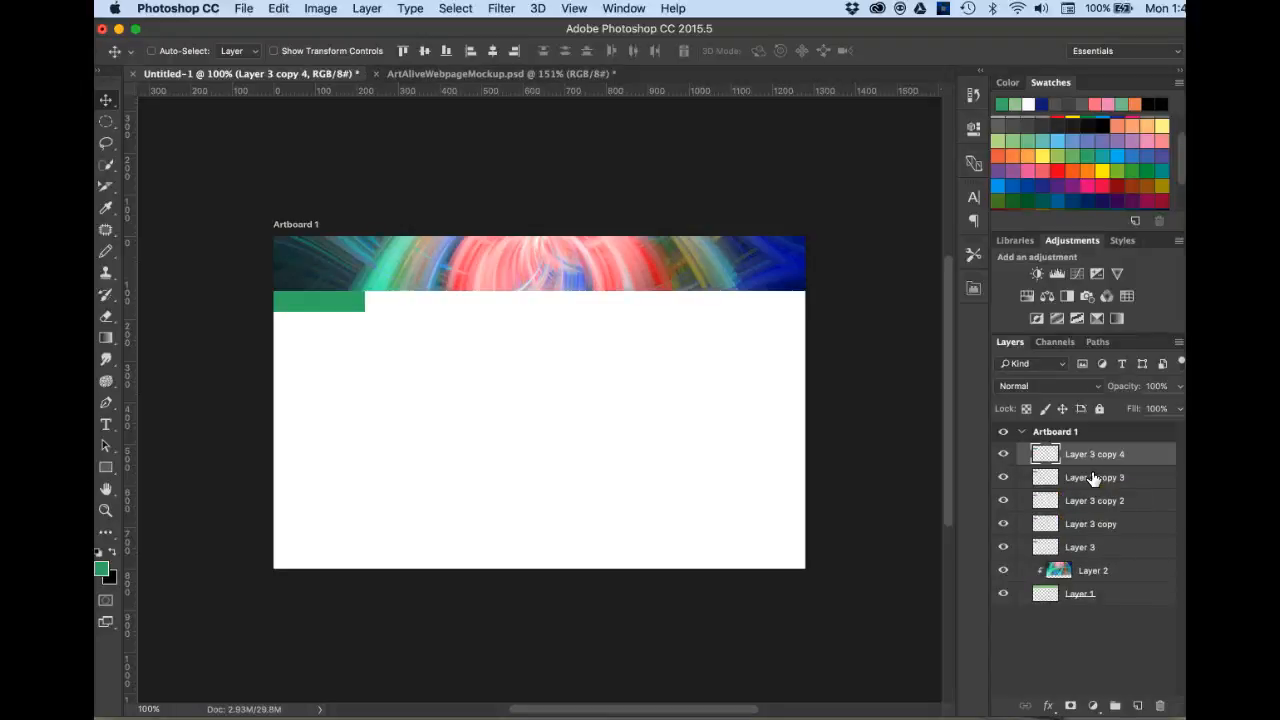
- Rename Layer 3 and its first two copies, from the lowest upward, as Button 1, Button 2 and Button 3
{"action": "key", "text": "super"}
{"action": "double_click", "coordinate": [1082, 546]}
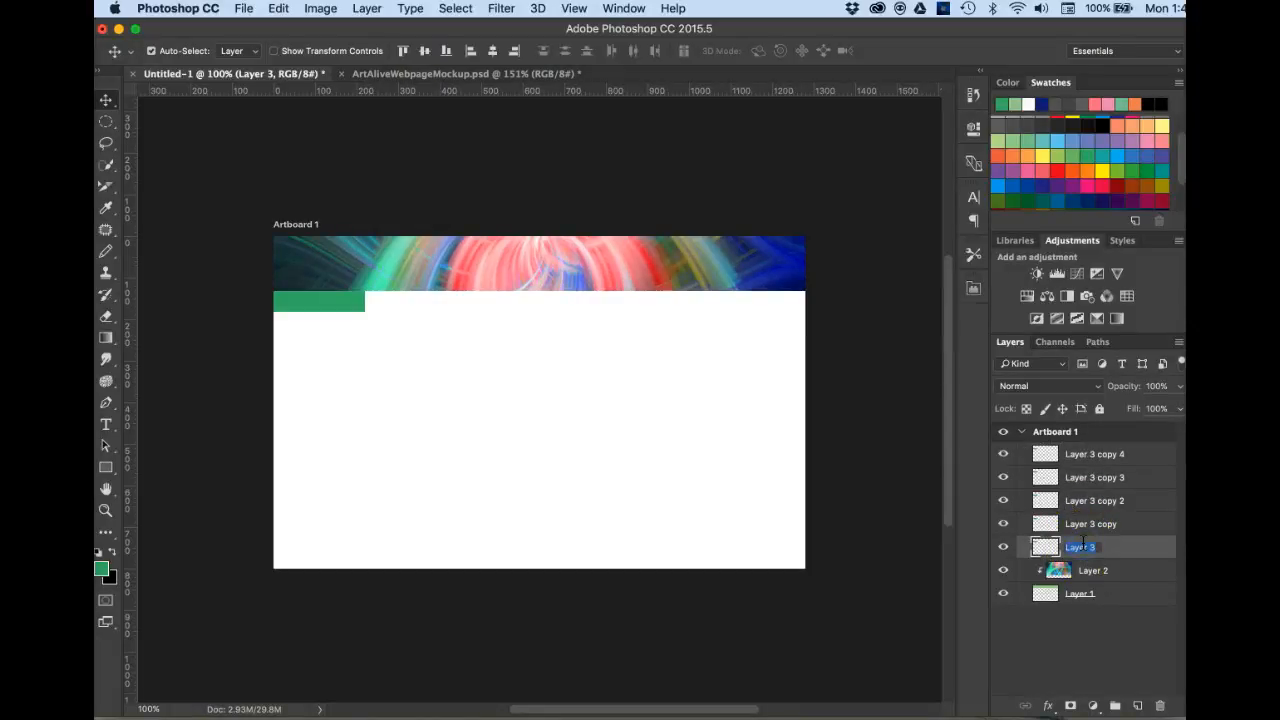
{"action": "type", "text": "Button 1"}
{"action": "left_click", "coordinate": [1122, 531]}
{"action": "double_click", "coordinate": [1090, 523]}
{"action": "type", "text": "Butt"}
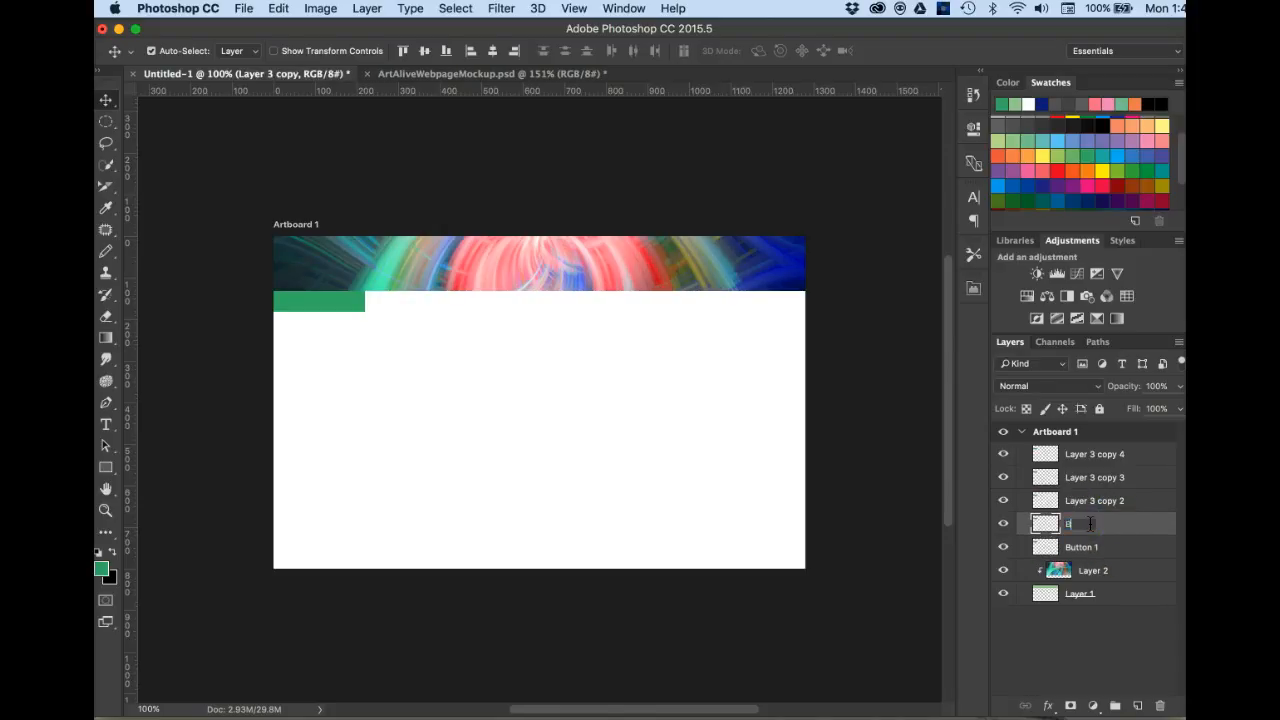
{"action": "type", "text": "on 2"}
{"action": "double_click", "coordinate": [1094, 500]}
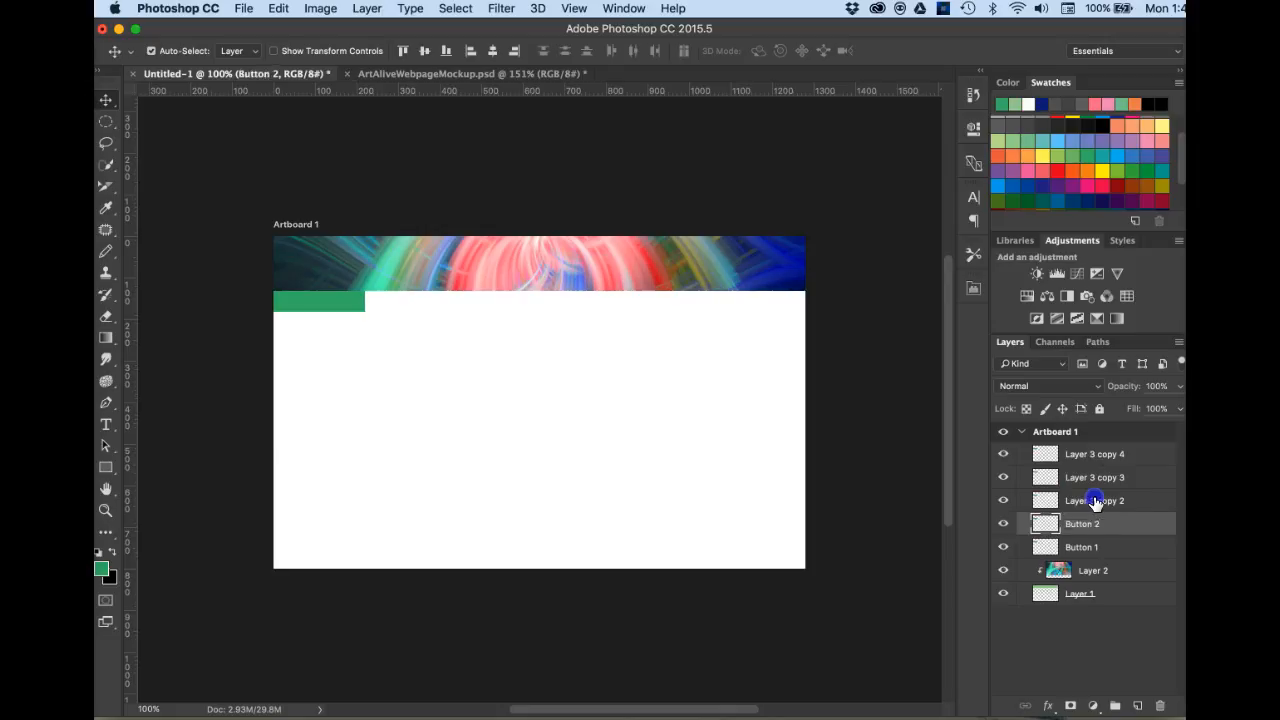
{"action": "type", "text": "Button 3"}
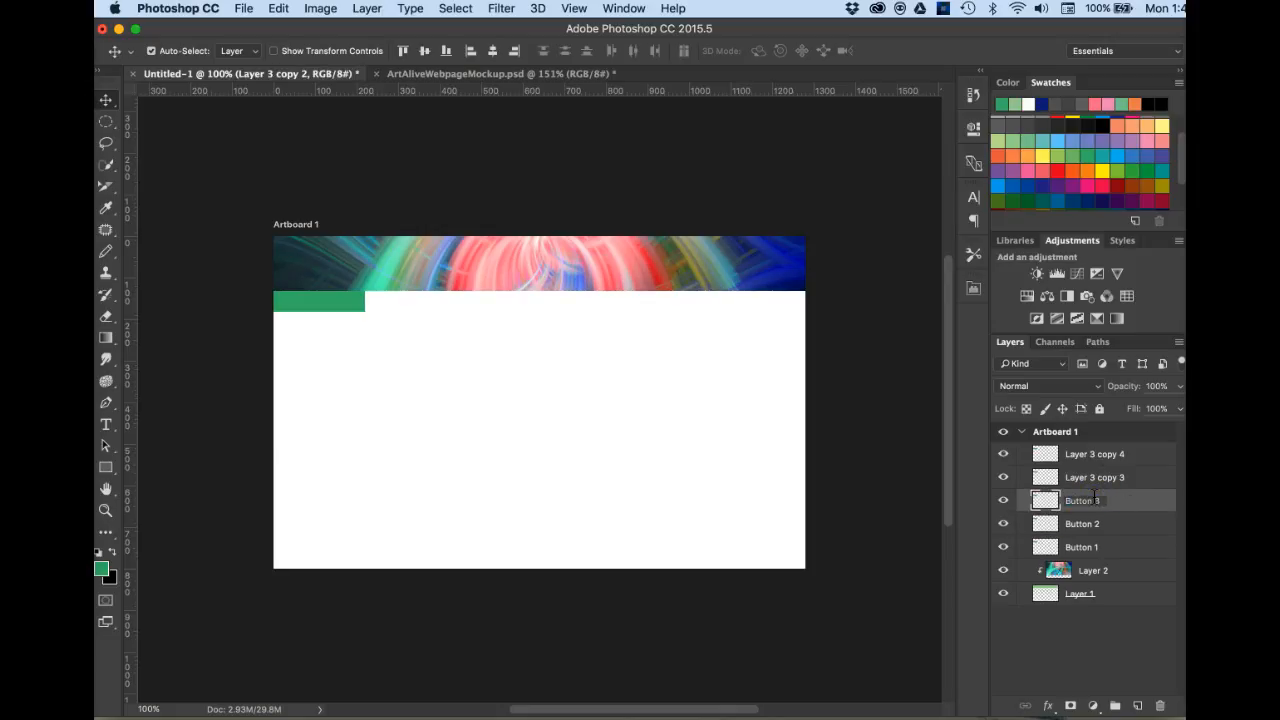
{"action": "key", "text": "Return"}
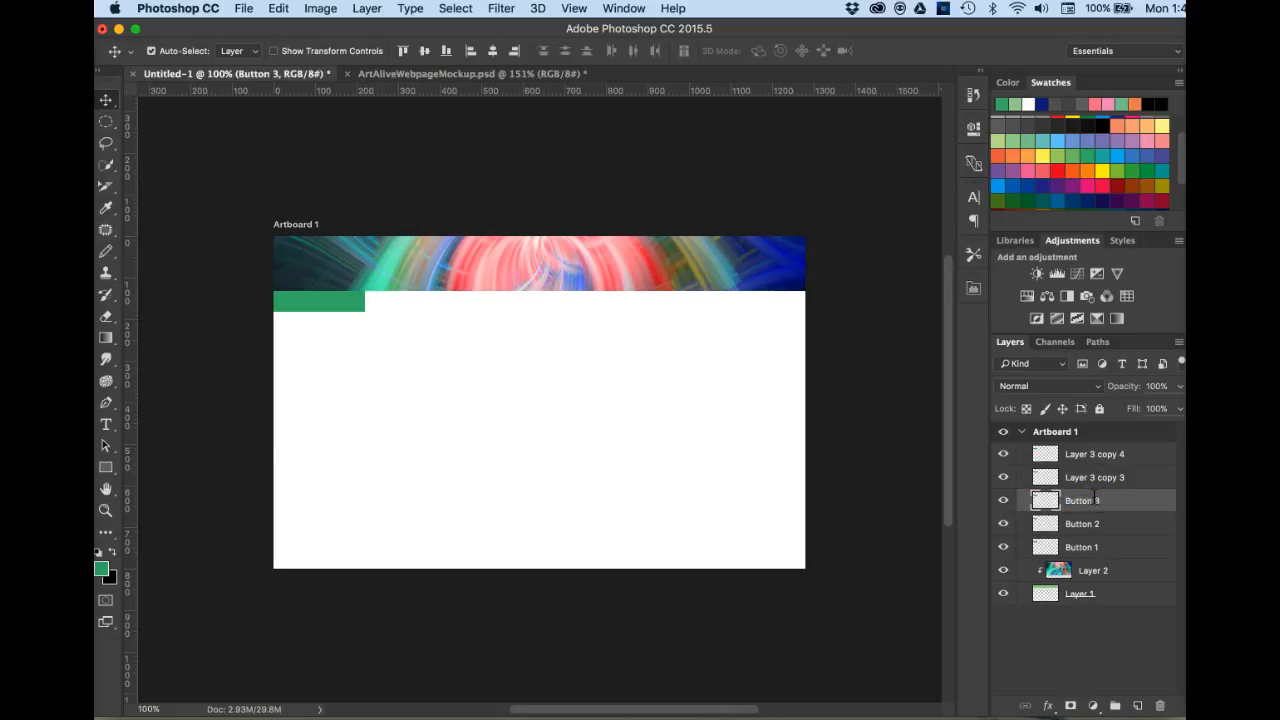
- Rename Layer 3 copy 3 as Button 4 and Layer 3 copy 4 as Button 5
{"action": "double_click", "coordinate": [1110, 477]}
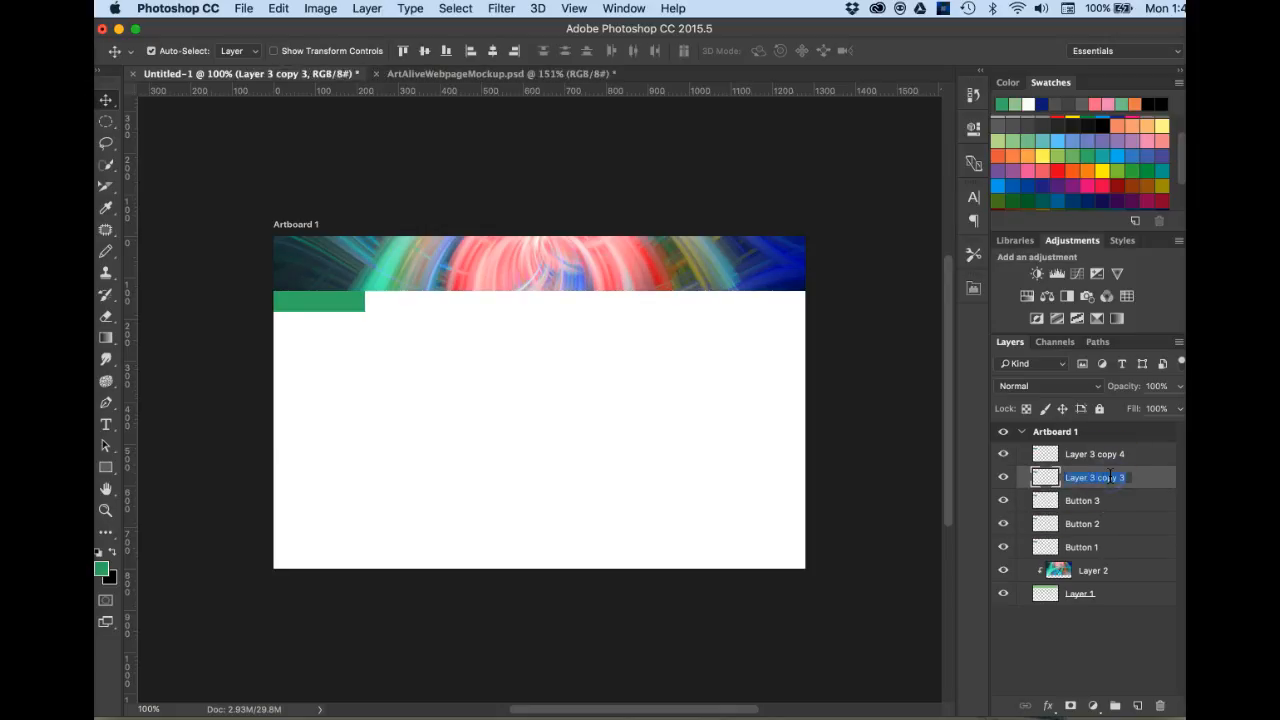
{"action": "type", "text": "Button 4"}
{"action": "key", "text": "Return"}
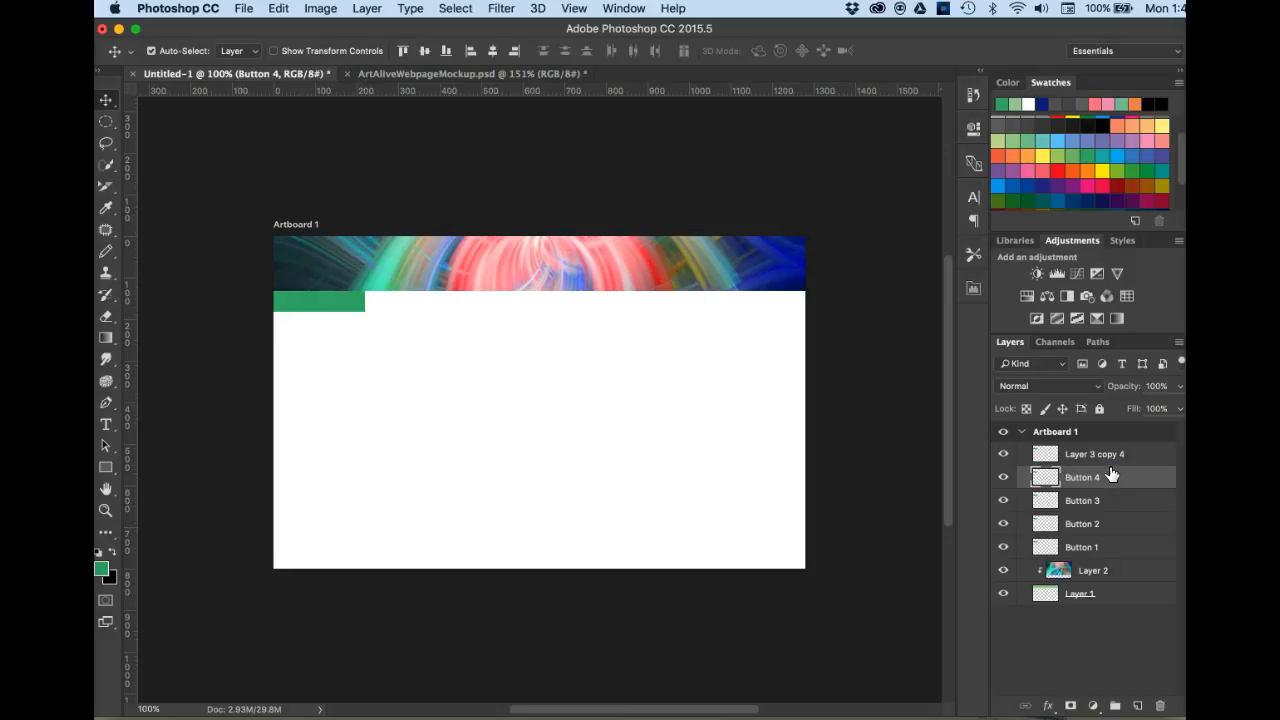
{"action": "double_click", "coordinate": [1110, 455]}
{"action": "type", "text": "But"}
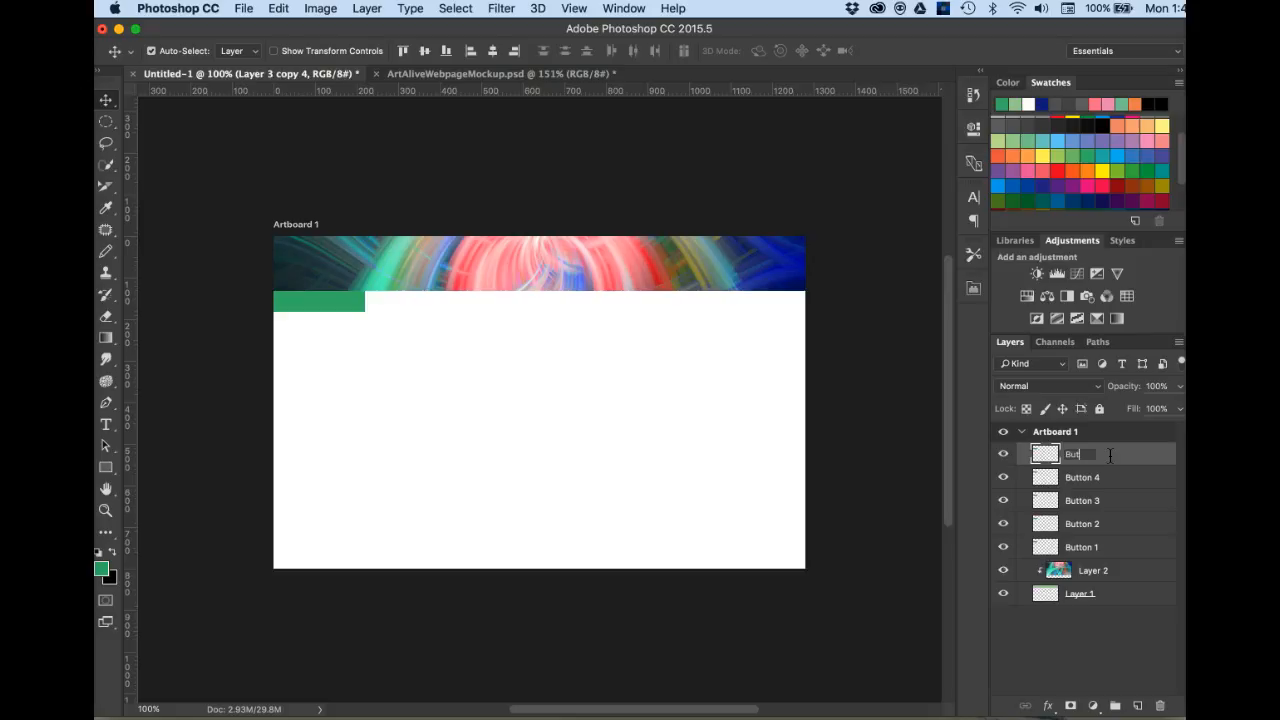
{"action": "type", "text": "ton 5"}
{"action": "key", "text": "Return"}
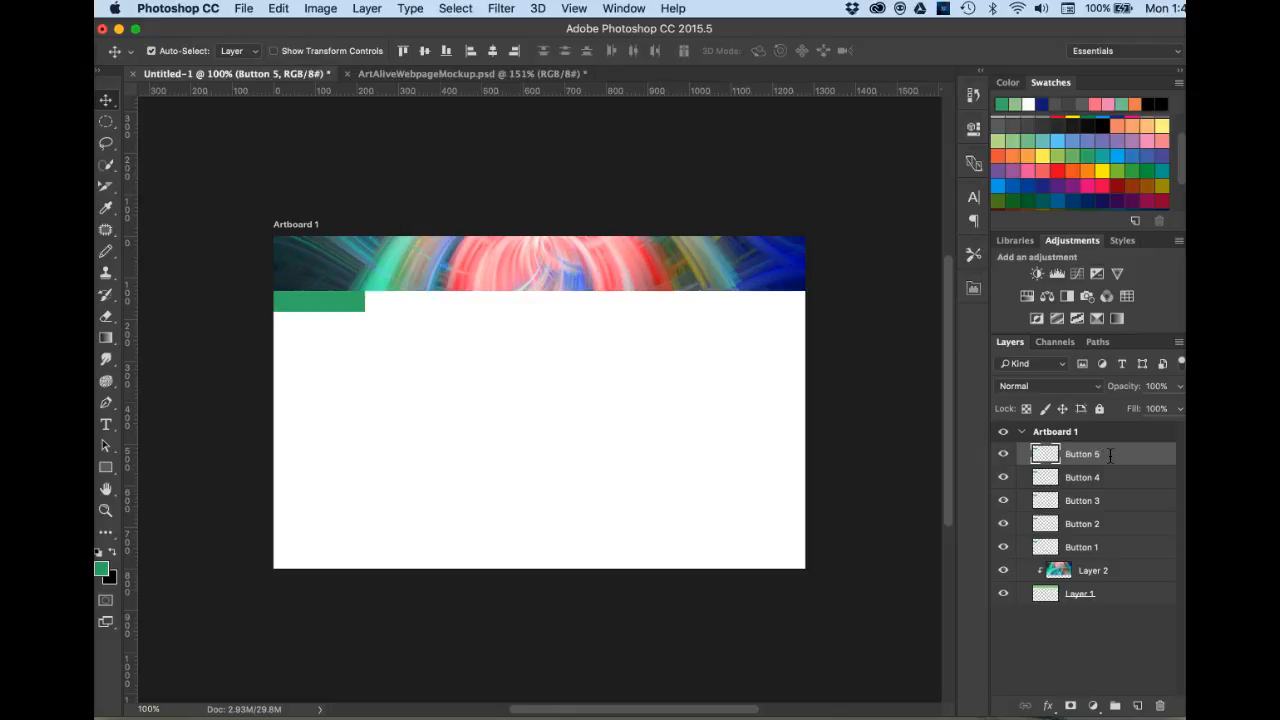
- Move the Button 5 rectangle along the row below the banner until it meets the artboard's right edge
{"action": "left_click", "coordinate": [1094, 456]}
{"action": "left_click", "coordinate": [100, 97]}
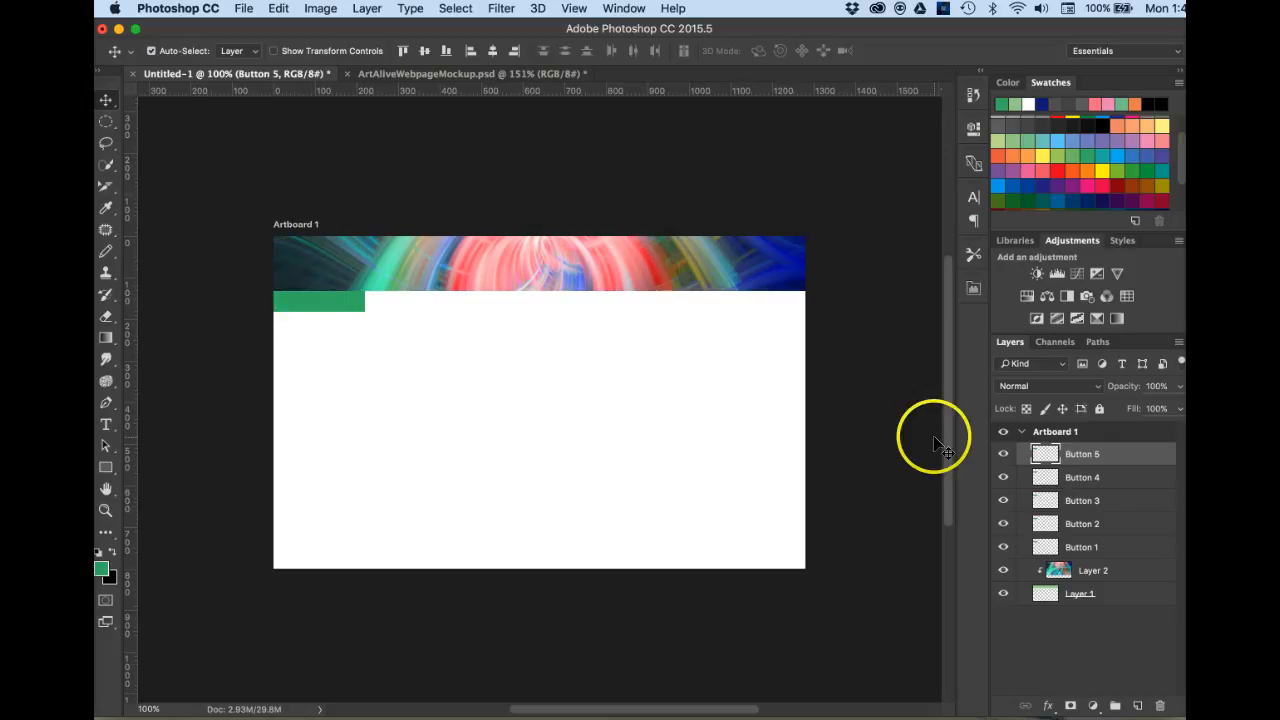
{"action": "left_click", "coordinate": [1047, 454]}
{"action": "key", "text": "Right"}
{"action": "key", "text": "Right"}
{"action": "key", "text": "Right"}
{"action": "key", "text": "Right"}
{"action": "key", "text": "Right"}
{"action": "key", "text": "Right"}
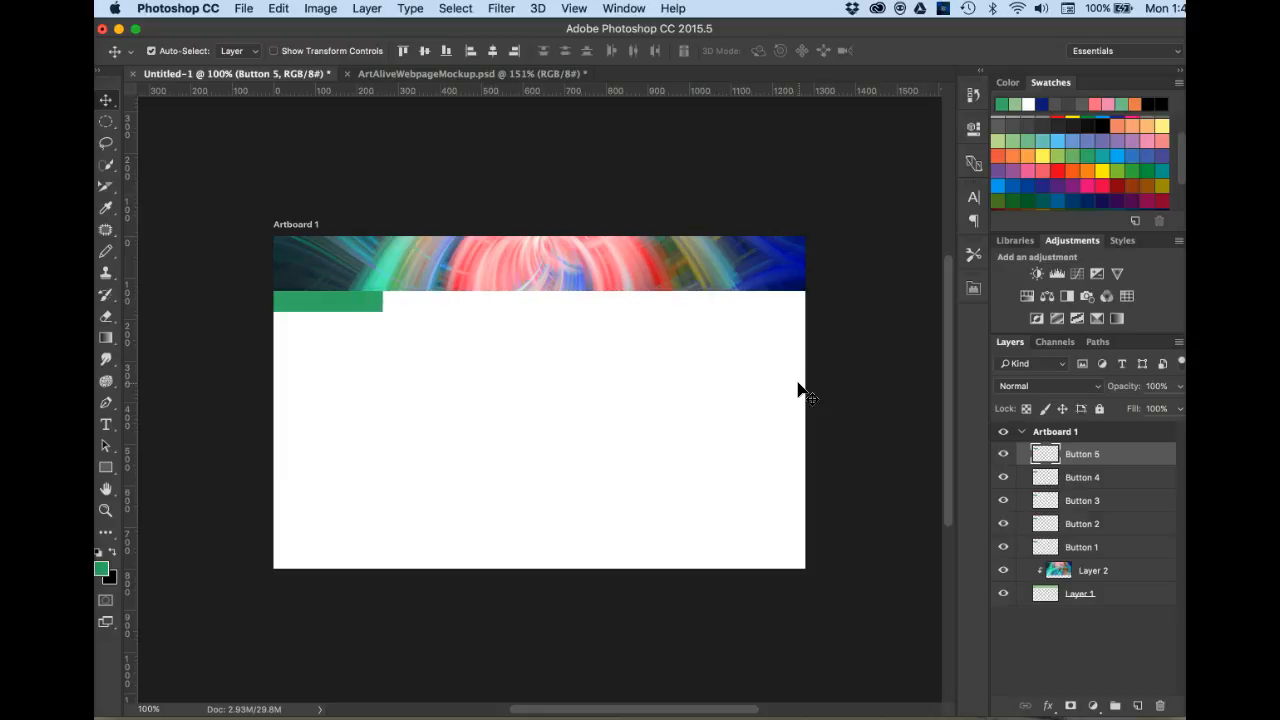
{"action": "key", "text": "Right"}
{"action": "key", "text": "Right"}
{"action": "key", "text": "Right"}
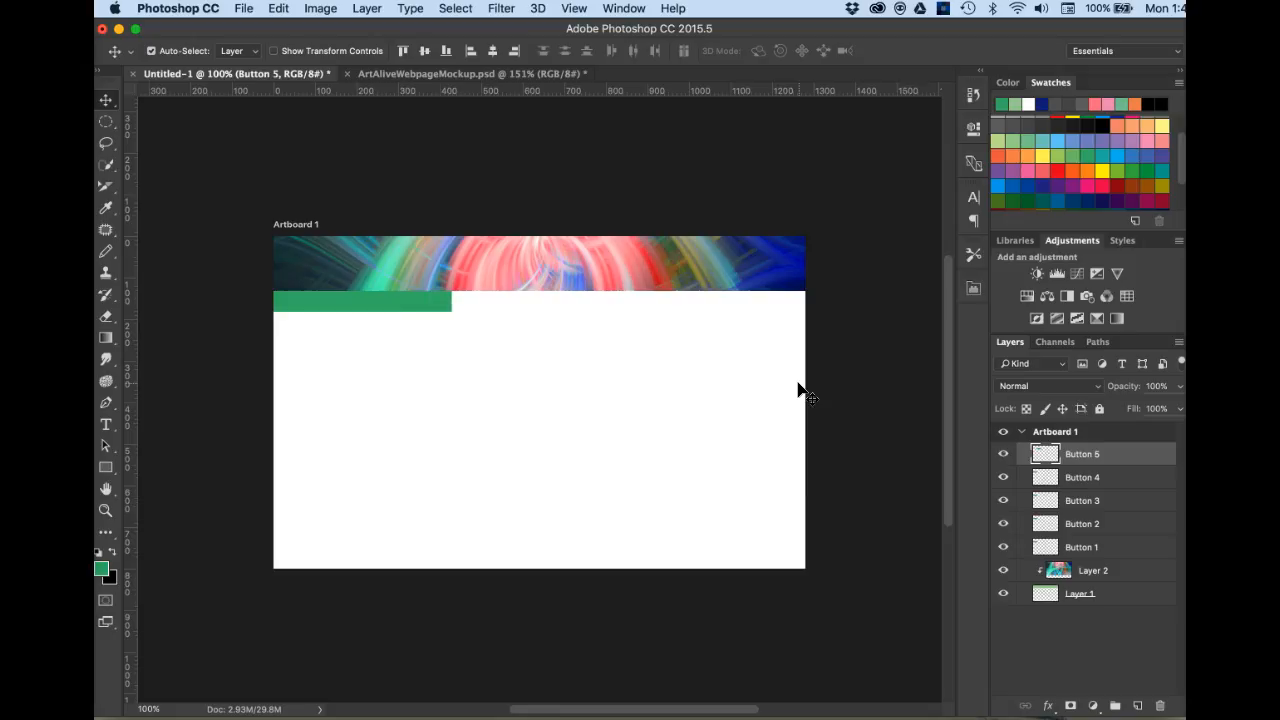
{"action": "key", "text": "Right"}
{"action": "key", "text": "Right"}
{"action": "key", "text": "Right"}
{"action": "key", "text": "Right"}
{"action": "key", "text": "Right"}
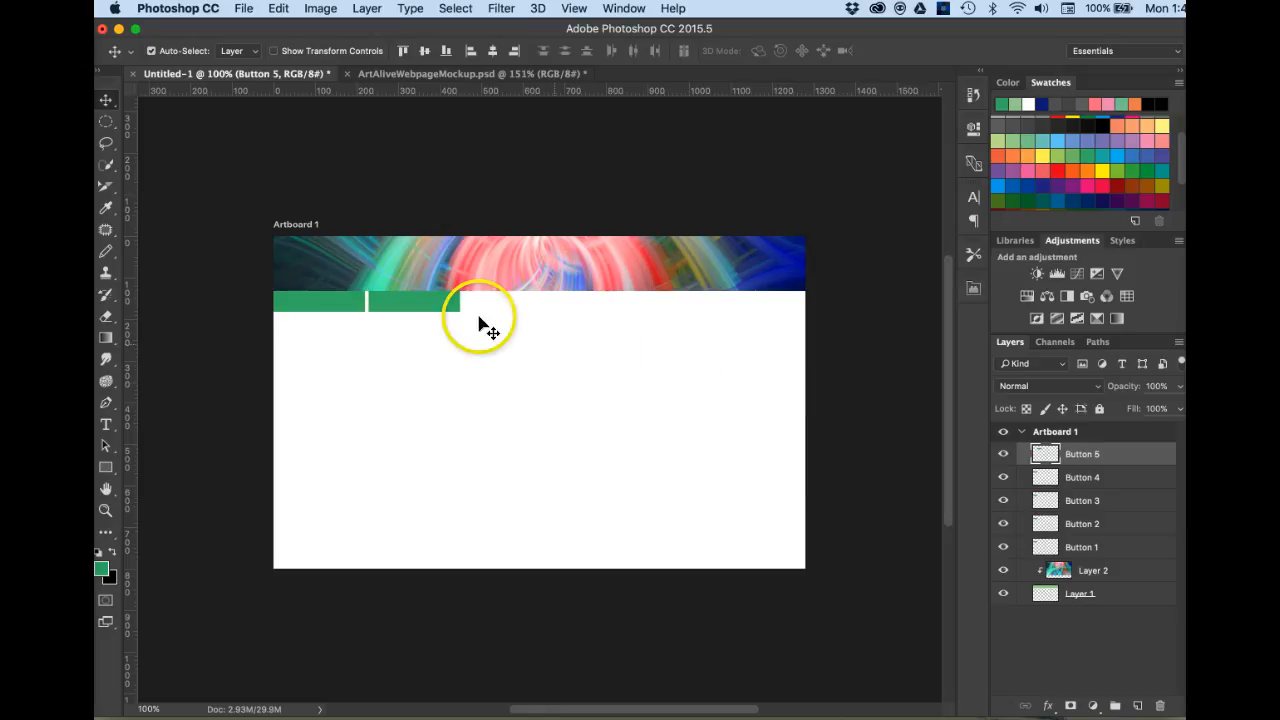
{"action": "left_click_drag", "start_coordinate": [439, 302], "coordinate": [784, 319]}
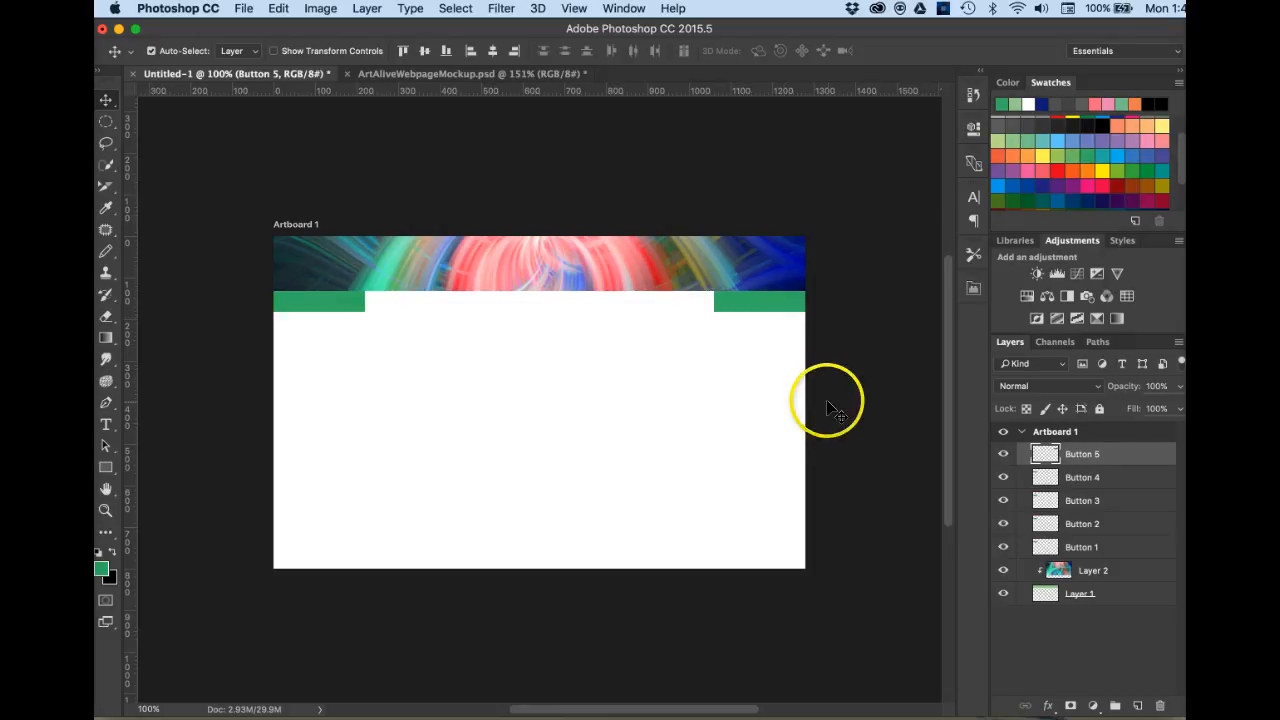
- Select all five button layers and distribute their horizontal centers evenly across the artboard
{"action": "left_click", "coordinate": [1091, 479], "text": "shift"}
{"action": "left_click", "coordinate": [1091, 500], "text": "shift"}
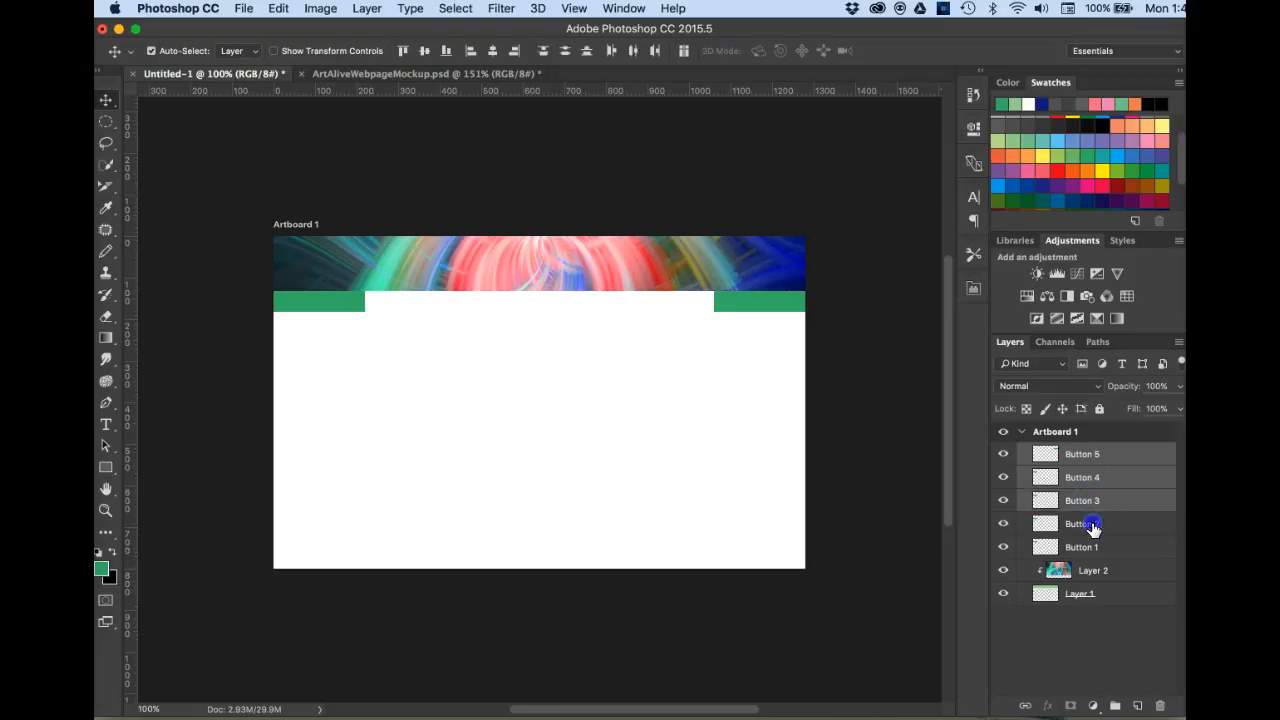
{"action": "left_click", "coordinate": [1094, 524], "text": "shift"}
{"action": "left_click", "coordinate": [1097, 550], "text": "shift"}
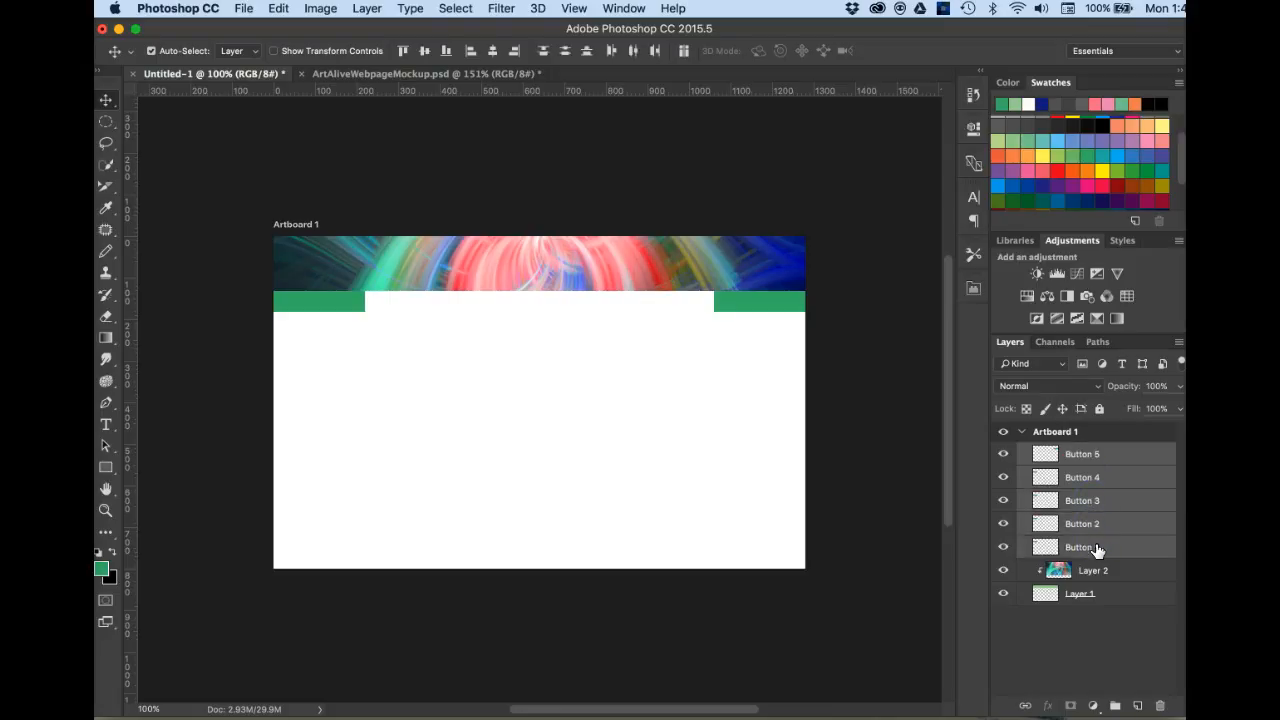
{"action": "left_click", "coordinate": [632, 52]}
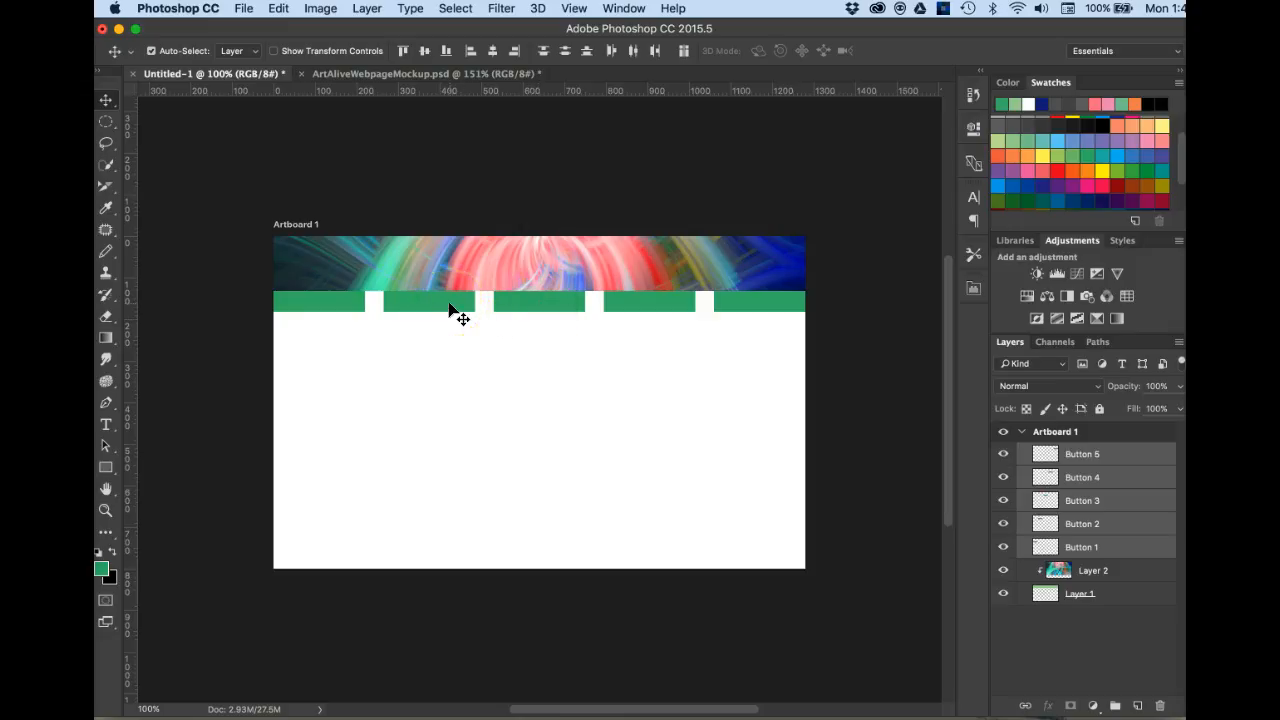
- Move Buttons 1, 2, 4 and 5 individually toward the central Button 3, leaving only narrow gaps between neighbours
{"action": "left_click_drag", "start_coordinate": [449, 310], "coordinate": [462, 308]}
{"action": "key", "text": "super+z"}
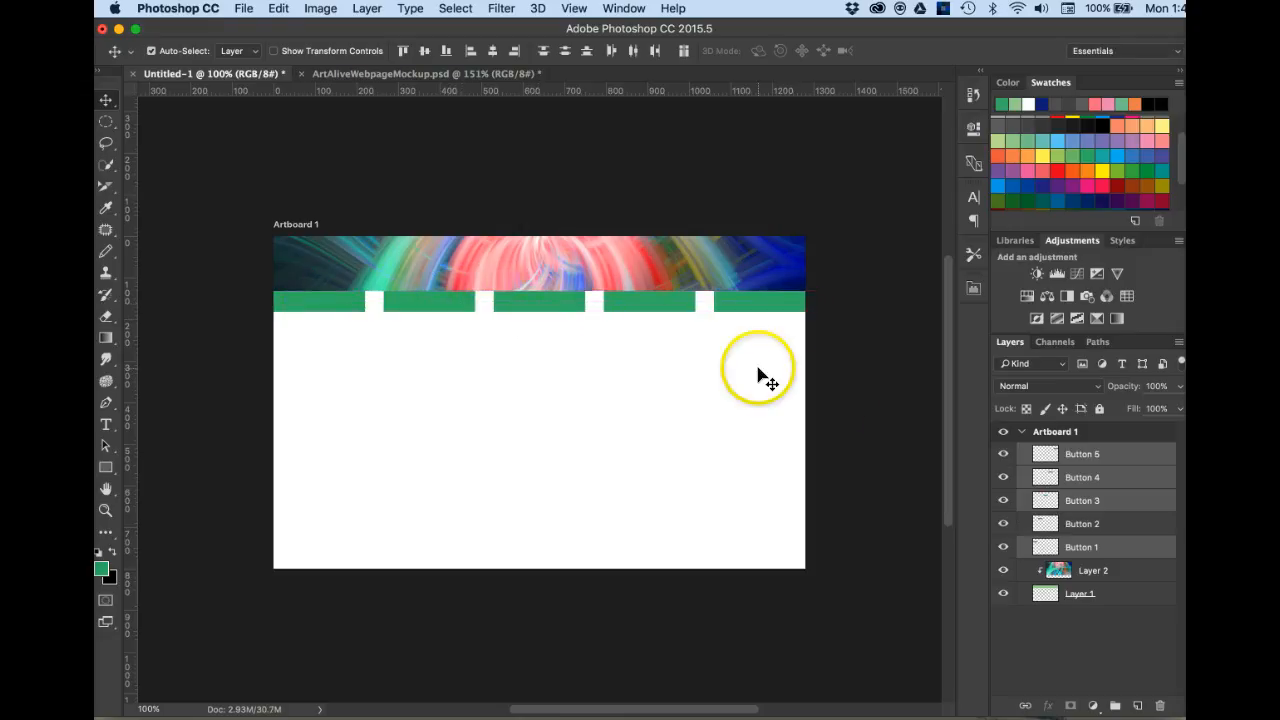
{"action": "left_click", "coordinate": [1084, 546]}
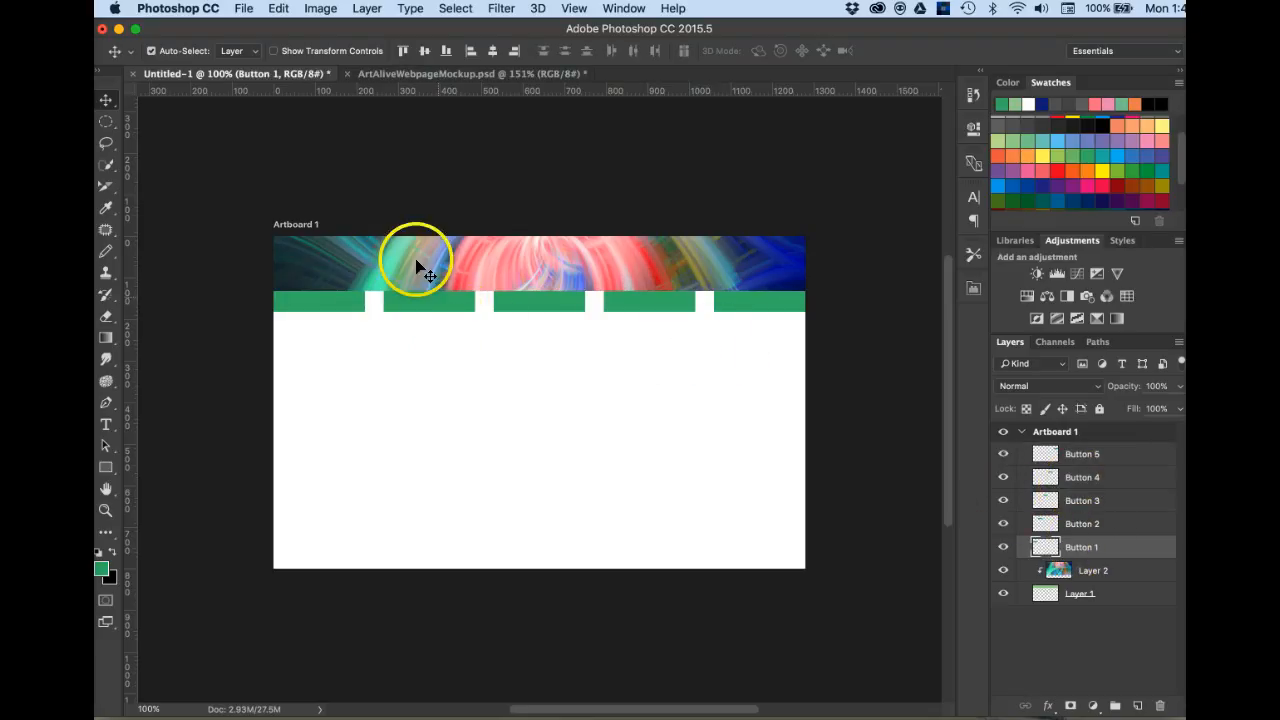
{"action": "left_click", "coordinate": [150, 51]}
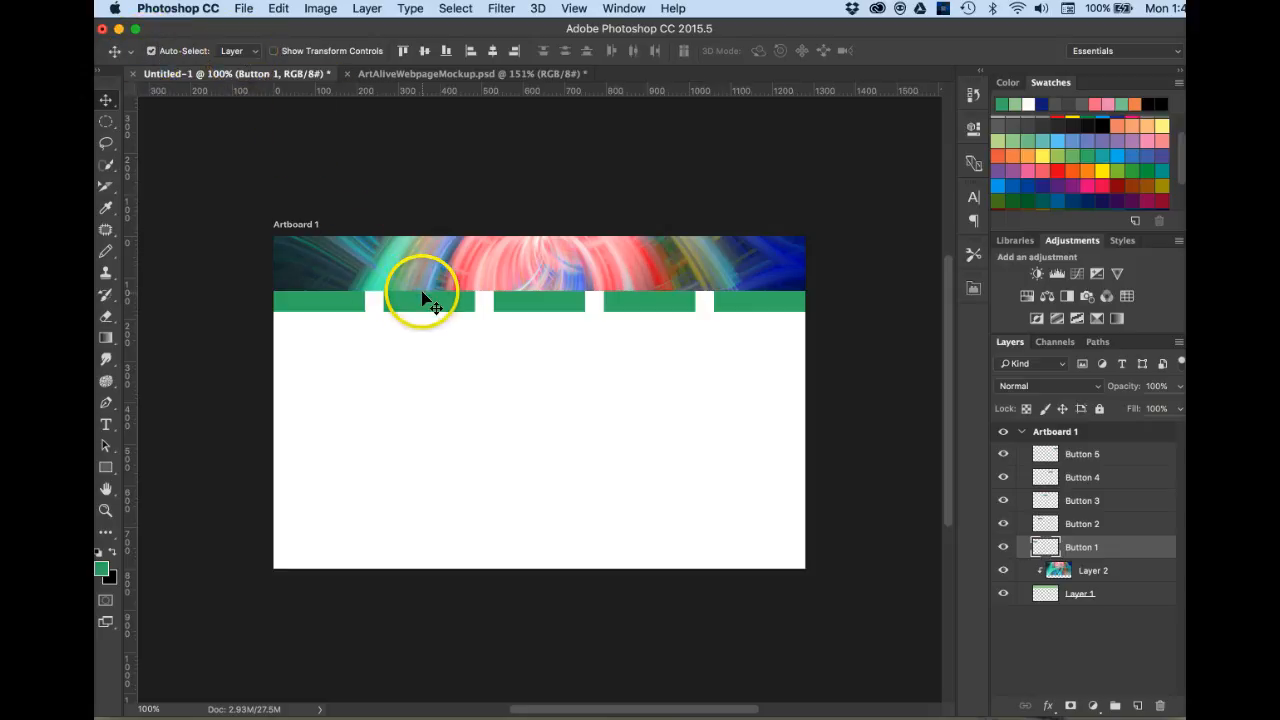
{"action": "left_click_drag", "start_coordinate": [424, 297], "coordinate": [442, 305]}
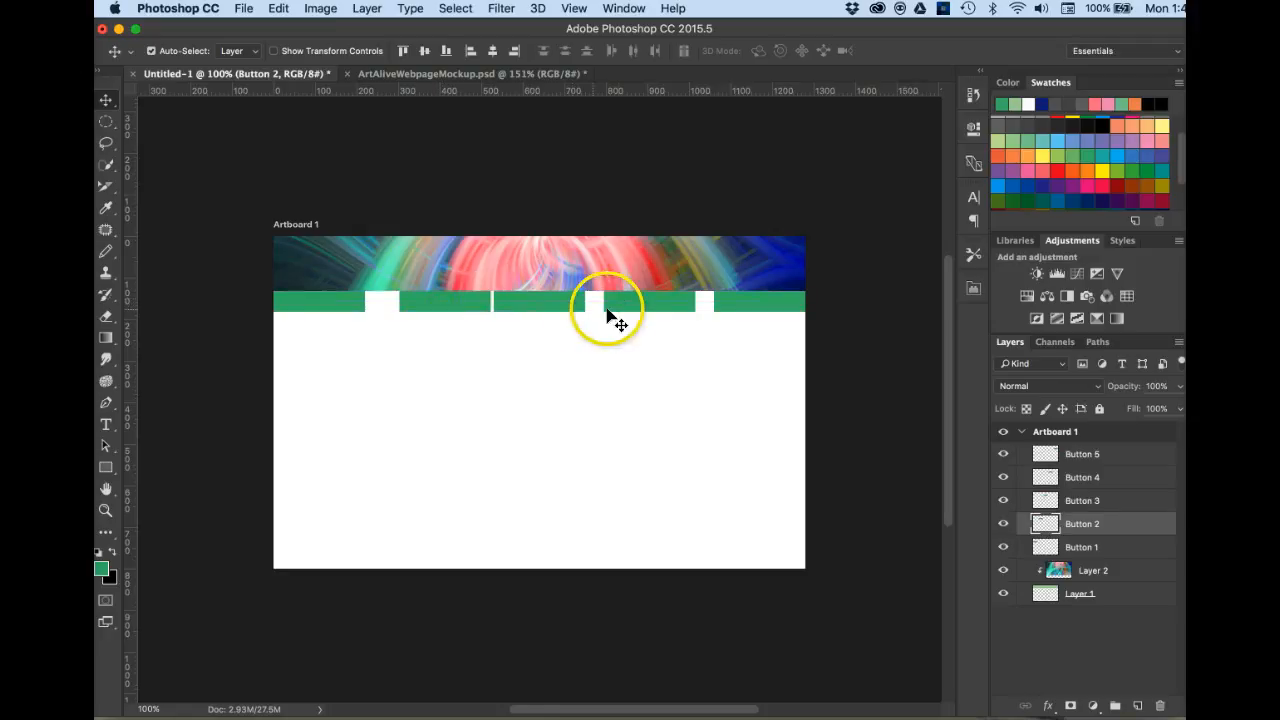
{"action": "left_click_drag", "start_coordinate": [623, 303], "coordinate": [608, 302]}
{"action": "mouse_move", "coordinate": [366, 297]}
{"action": "left_mouse_down"}
{"action": "mouse_move", "coordinate": [335, 305]}
{"action": "mouse_move", "coordinate": [366, 304]}
{"action": "left_mouse_up"}
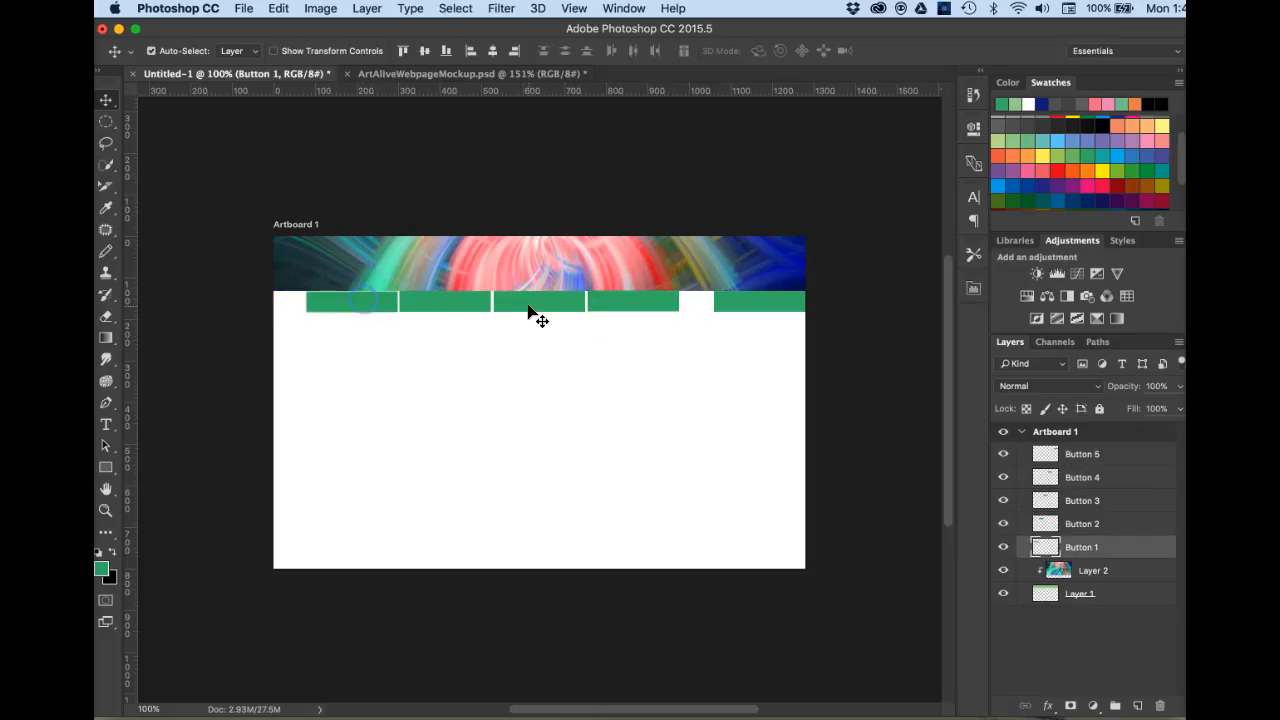
{"action": "left_click_drag", "start_coordinate": [734, 306], "coordinate": [689, 299]}
{"action": "left_click", "coordinate": [641, 301]}
{"action": "left_click", "coordinate": [699, 306]}
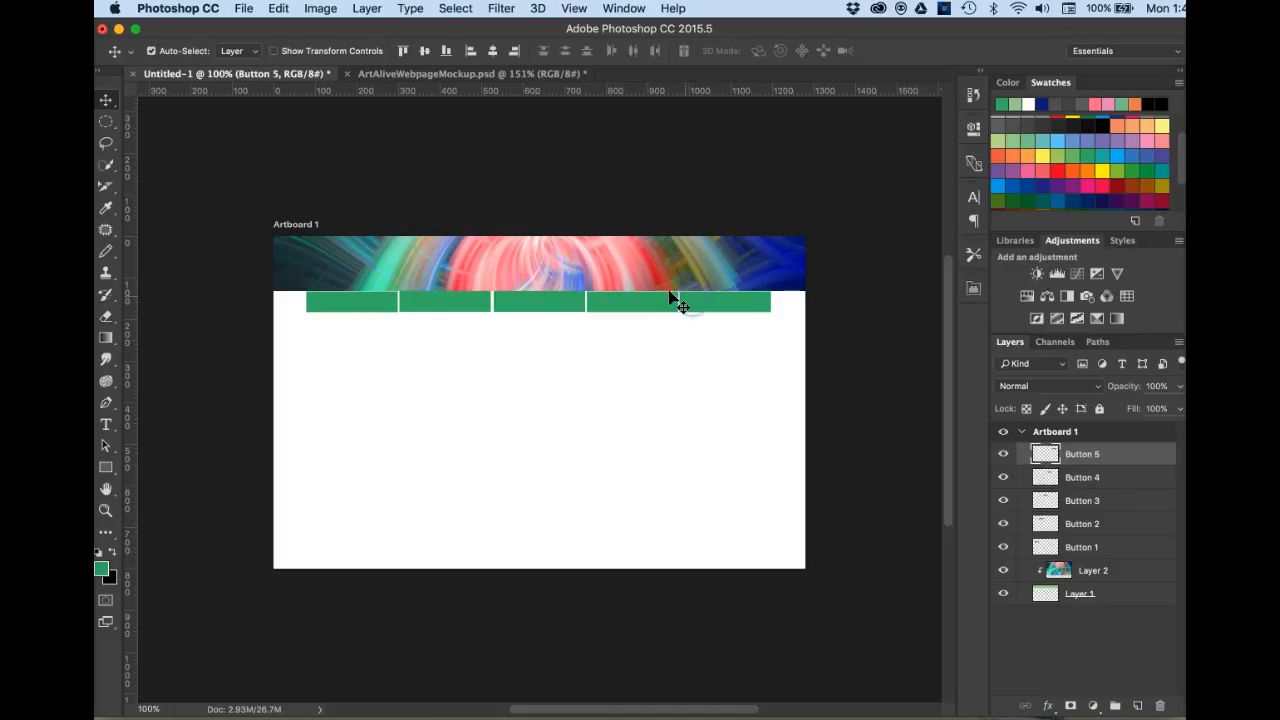
- Select all five buttons, align their top edges and distribute their horizontal centers evenly
{"action": "left_click", "coordinate": [362, 307]}
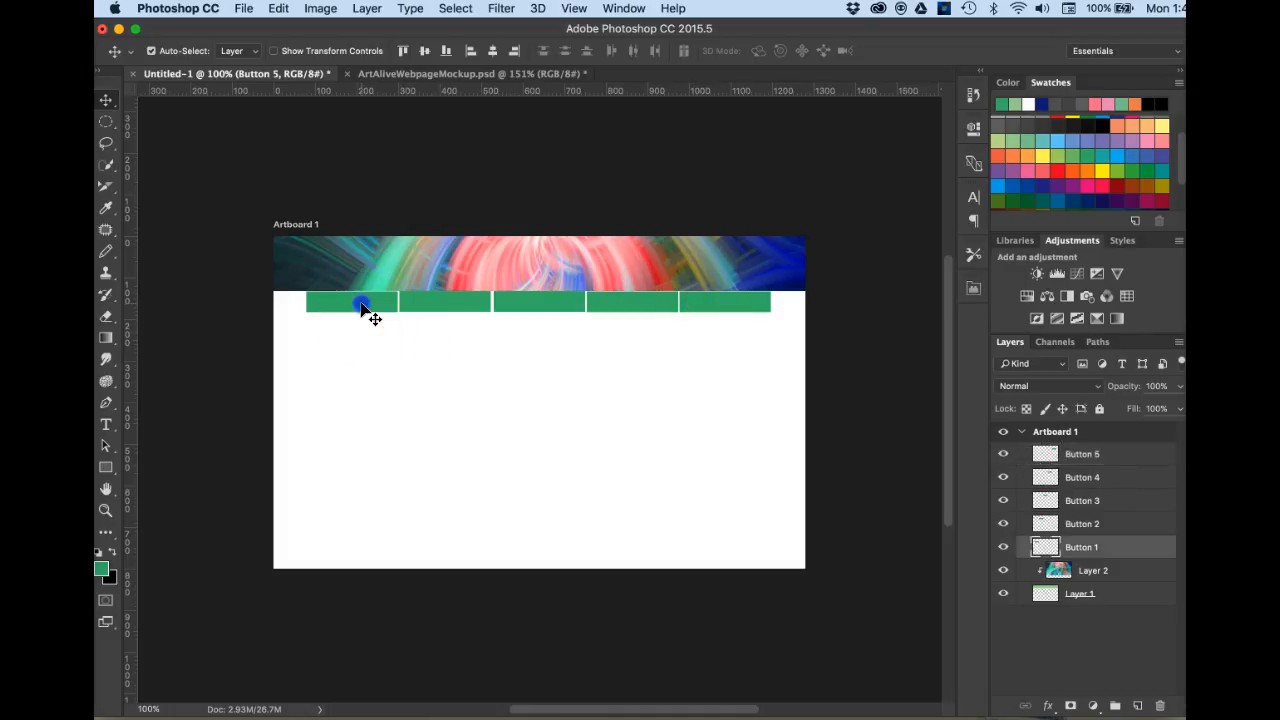
{"action": "left_click", "coordinate": [425, 305], "text": "shift"}
{"action": "left_click", "coordinate": [508, 300], "text": "shift"}
{"action": "left_click", "coordinate": [614, 300], "text": "shift"}
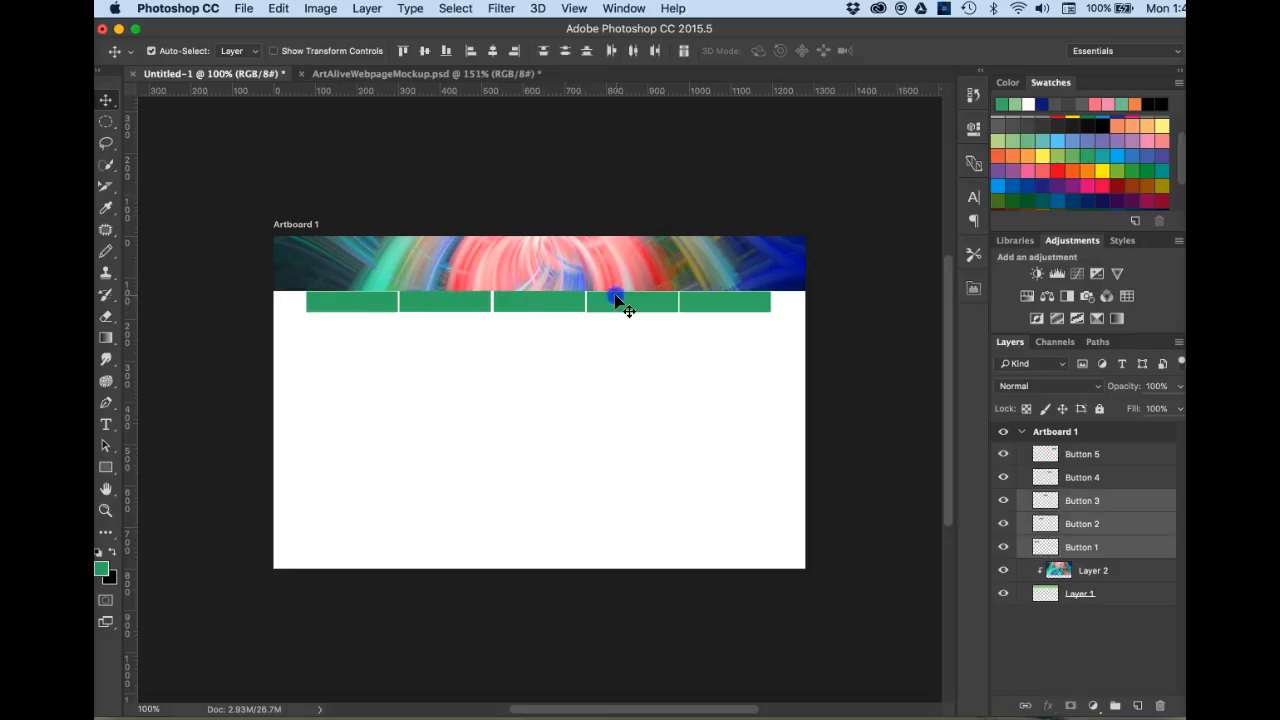
{"action": "left_click", "coordinate": [717, 305], "text": "shift"}
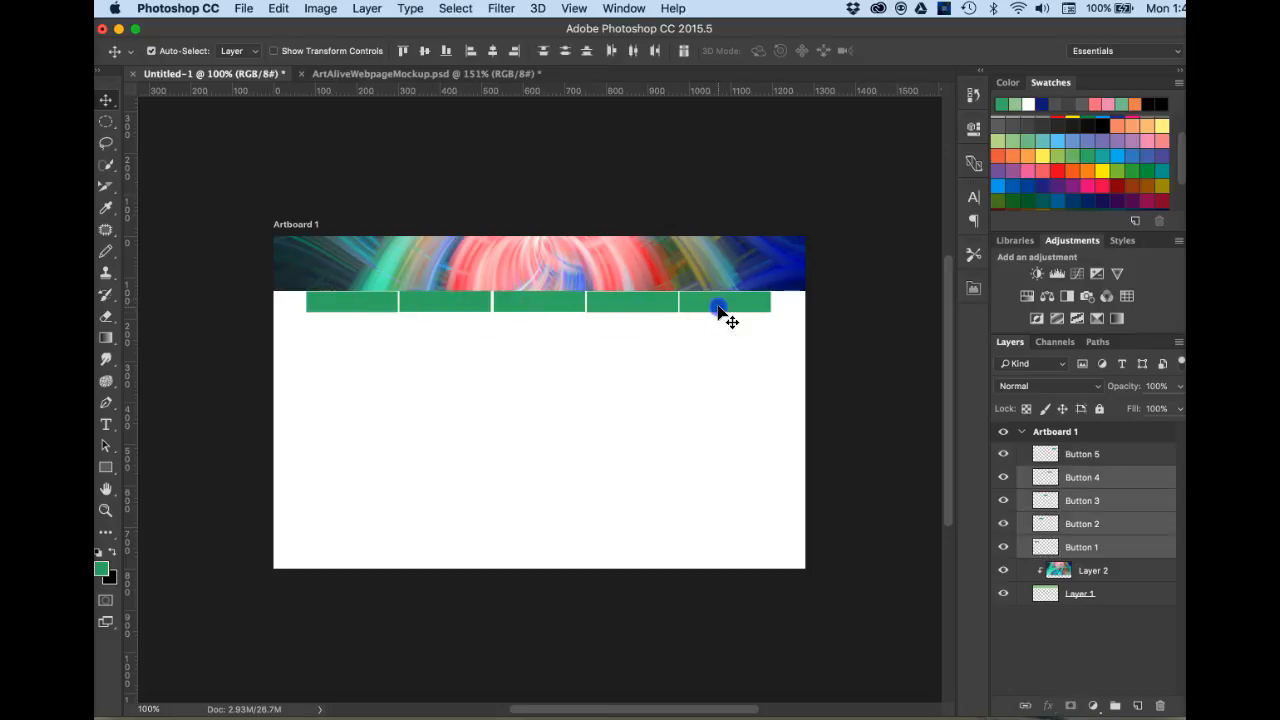
{"action": "left_click", "coordinate": [404, 51]}
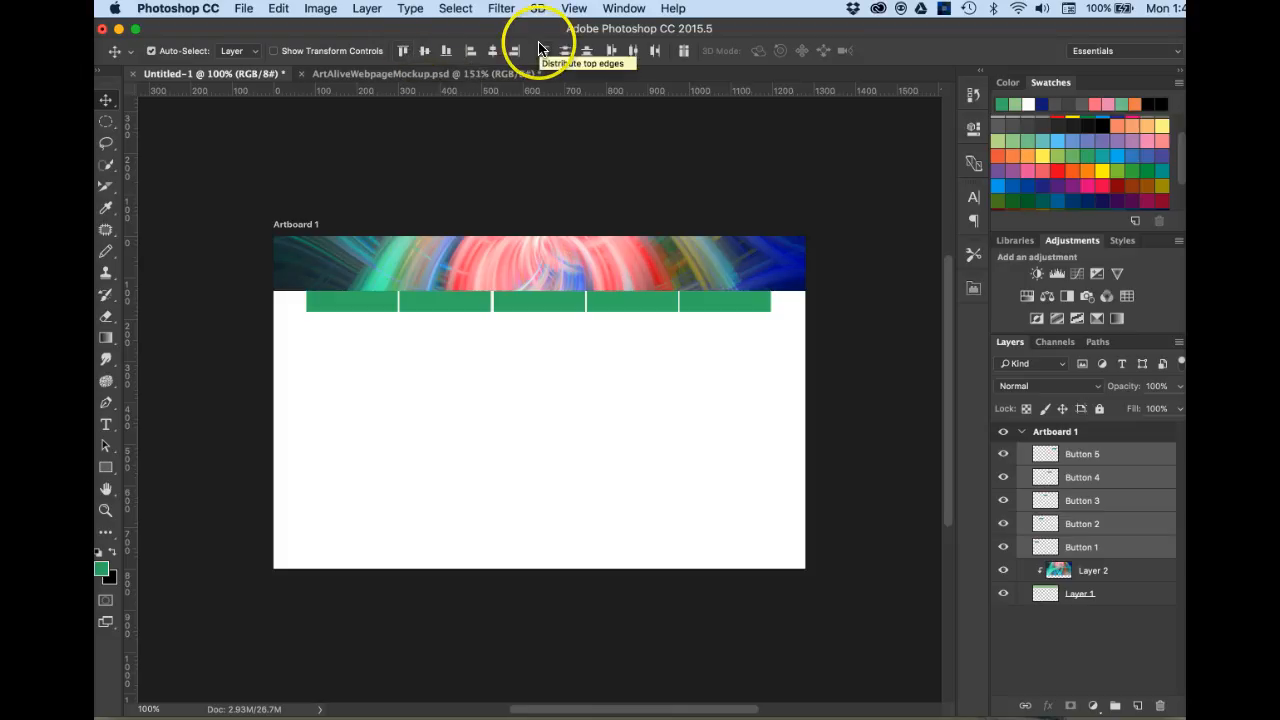
{"action": "left_click", "coordinate": [634, 51]}
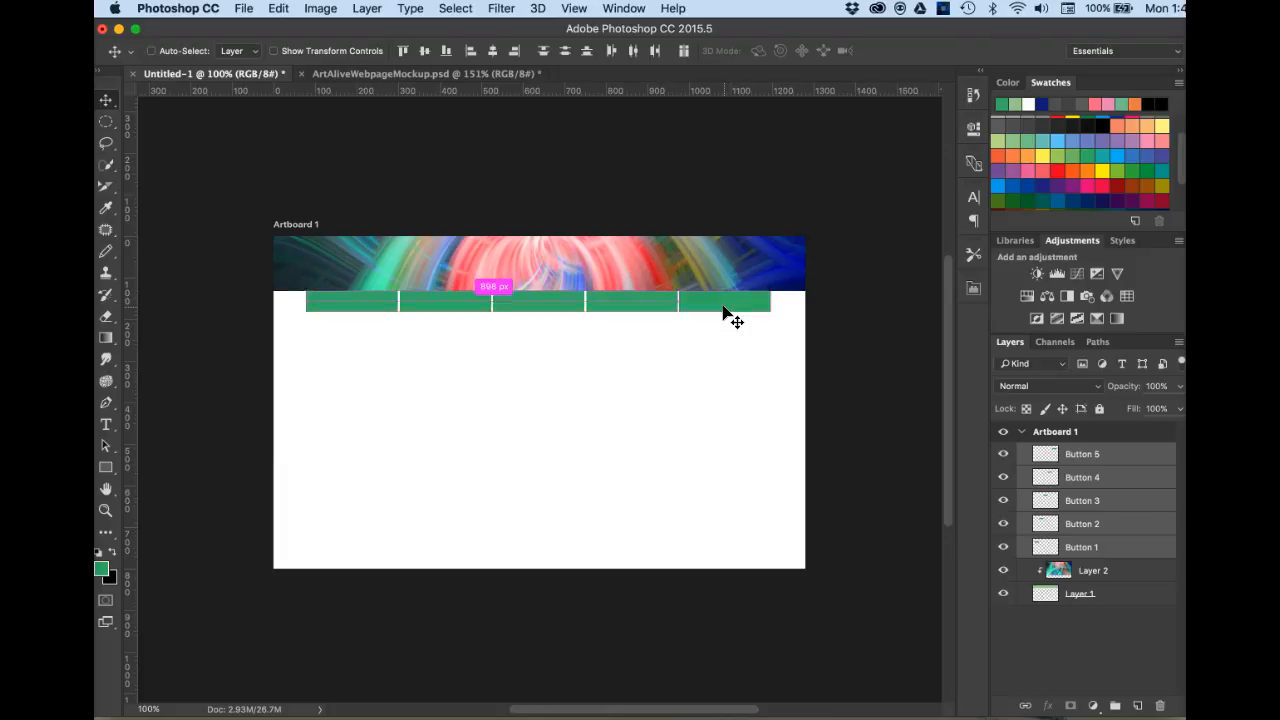
- Free-transform the five selected buttons so the row stretches to both the left and right edges of the artboard
{"action": "key", "text": "super+t"}
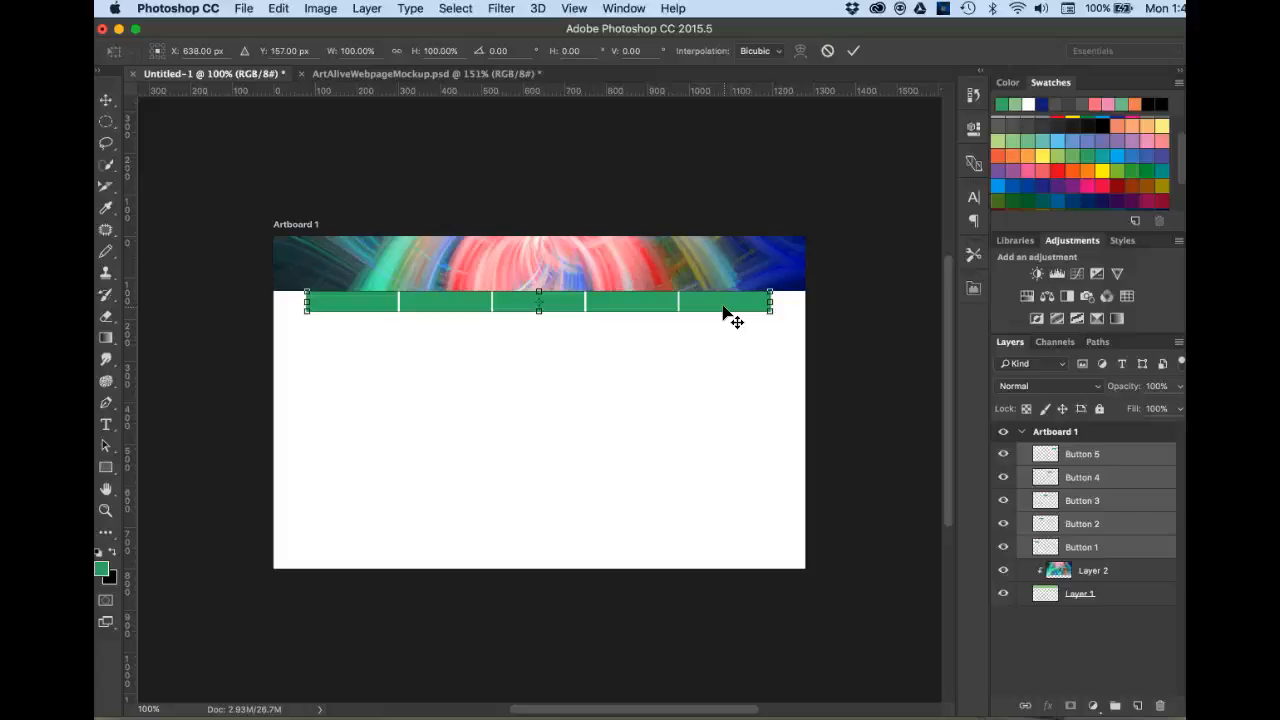
{"action": "left_click", "coordinate": [770, 300]}
{"action": "left_click_drag", "start_coordinate": [770, 300], "coordinate": [804, 301]}
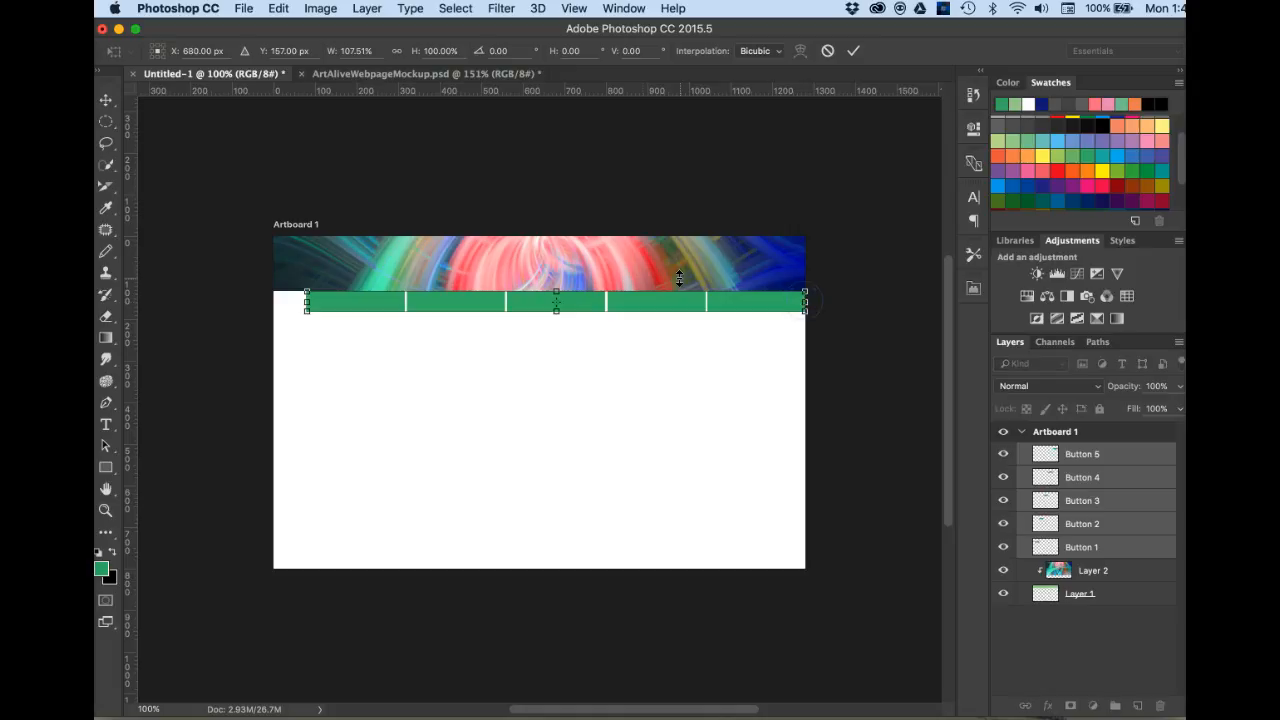
{"action": "left_click", "coordinate": [307, 301]}
{"action": "left_click_drag", "start_coordinate": [307, 301], "coordinate": [273, 302]}
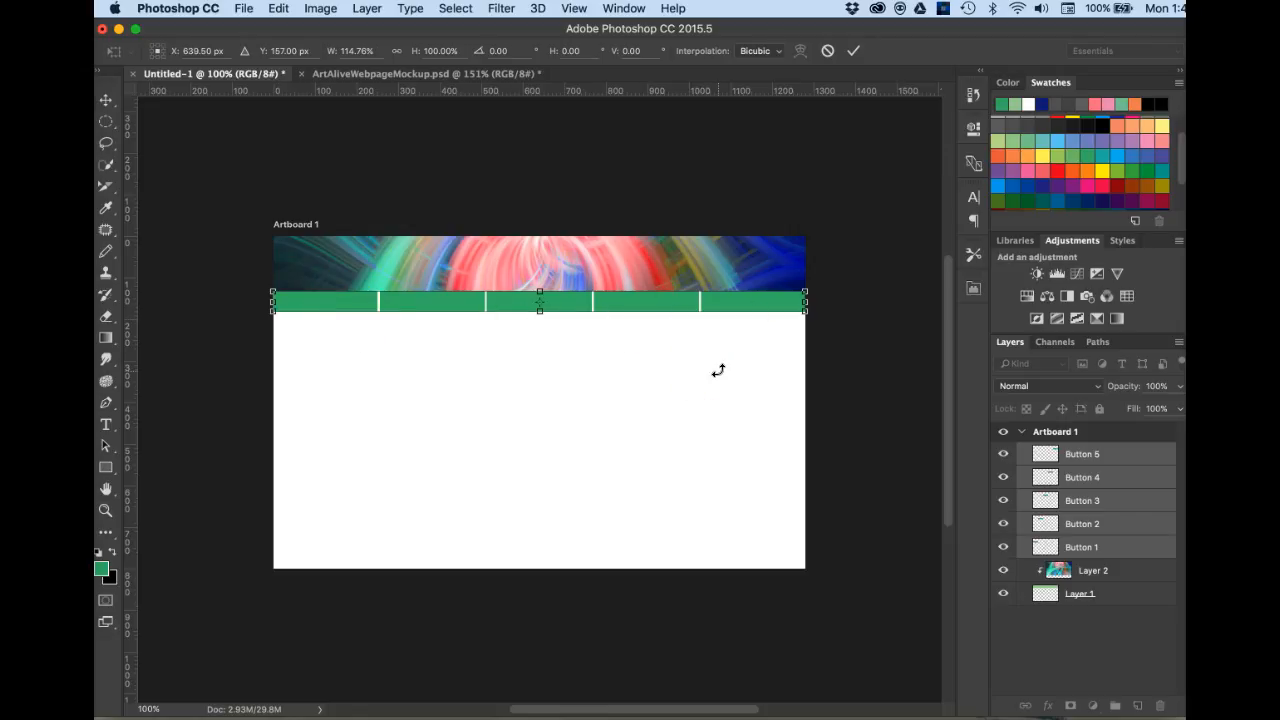
{"action": "key", "text": "Return"}
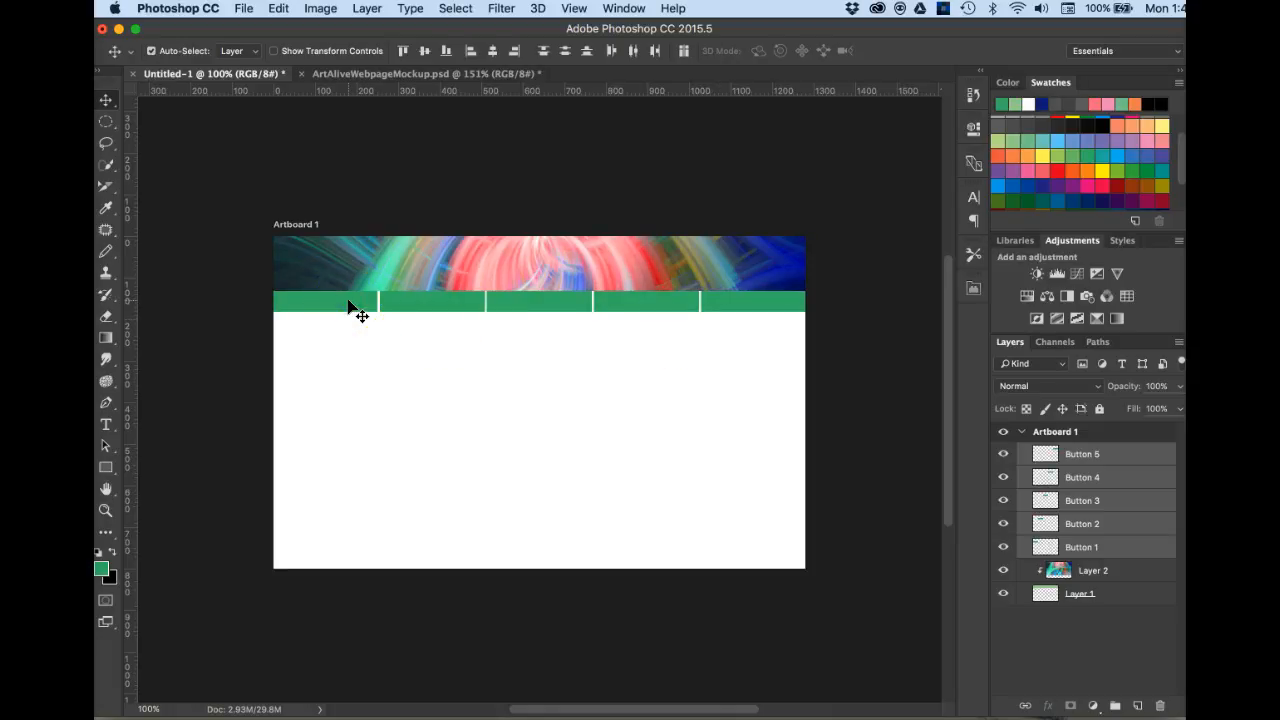
- Reselect all five button layers, Button 1 through Button 5, and distribute their horizontal centers evenly
{"action": "left_click", "coordinate": [410, 303], "text": "shift"}
{"action": "left_click", "coordinate": [516, 302], "text": "shift"}
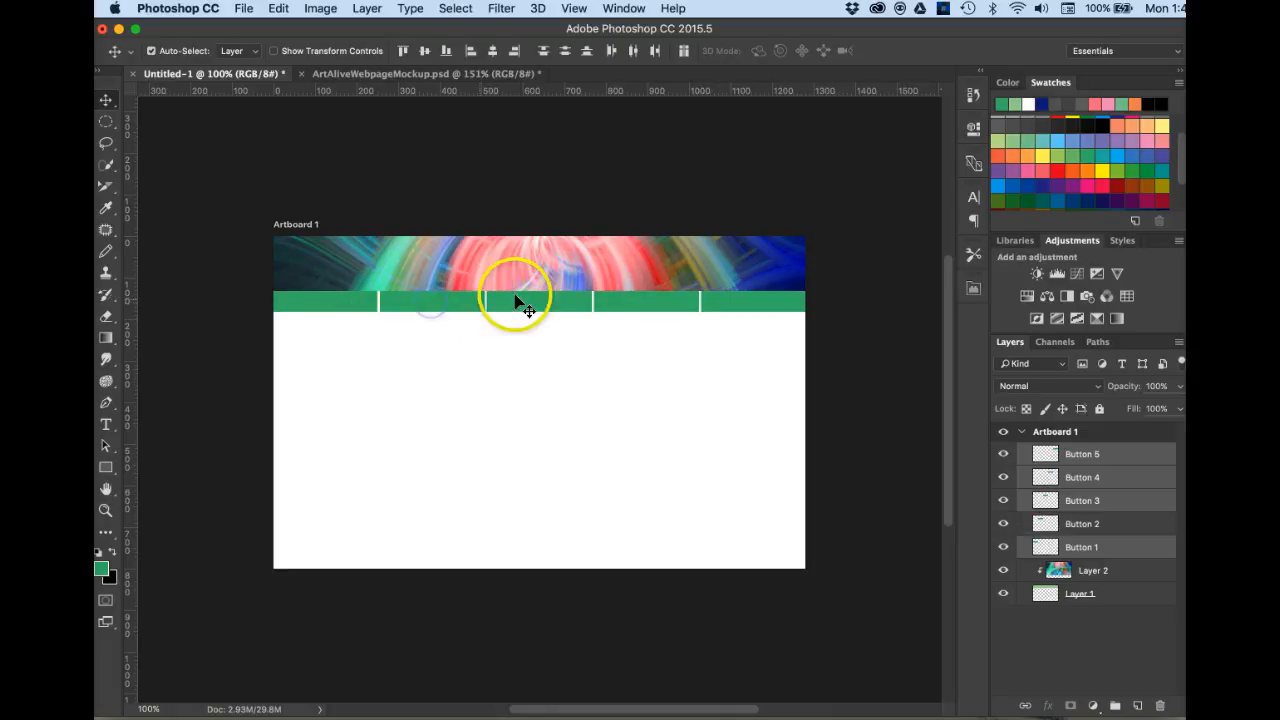
{"action": "left_click", "coordinate": [634, 295], "text": "shift"}
{"action": "left_click", "coordinate": [747, 306], "text": "shift"}
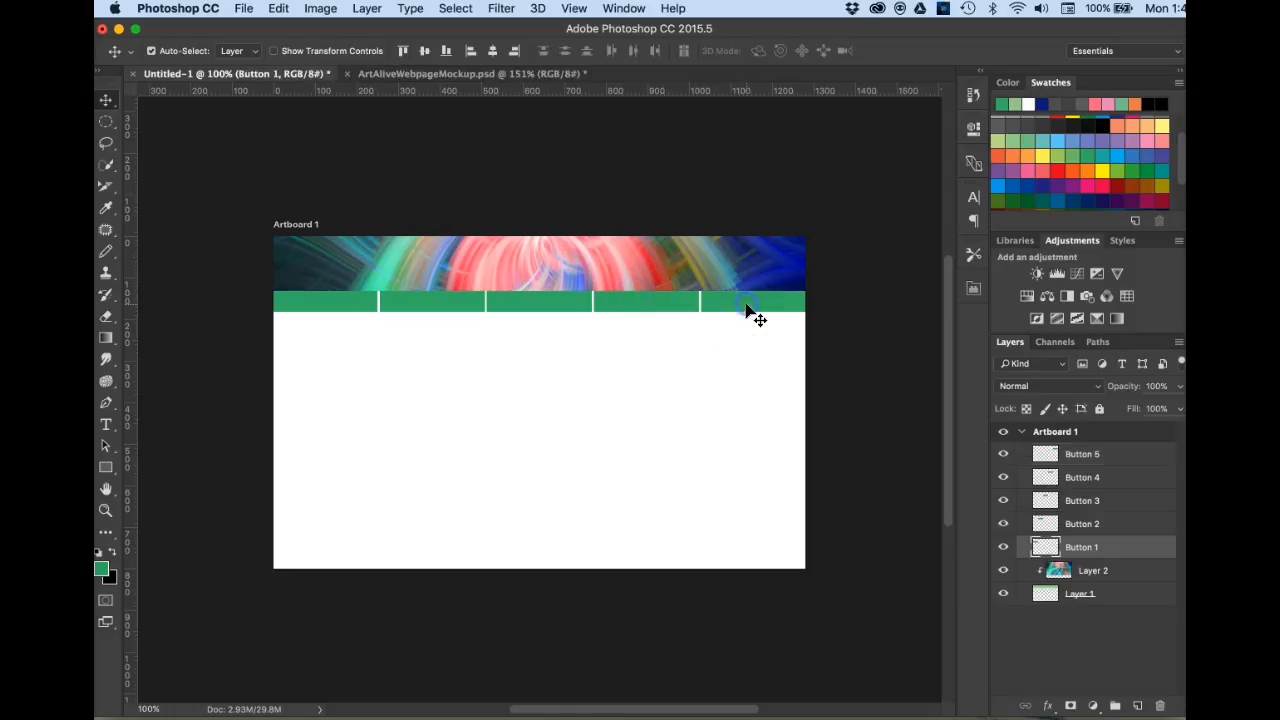
{"action": "left_click", "coordinate": [634, 52]}
{"action": "left_click", "coordinate": [372, 338]}
{"action": "left_click", "coordinate": [344, 304]}
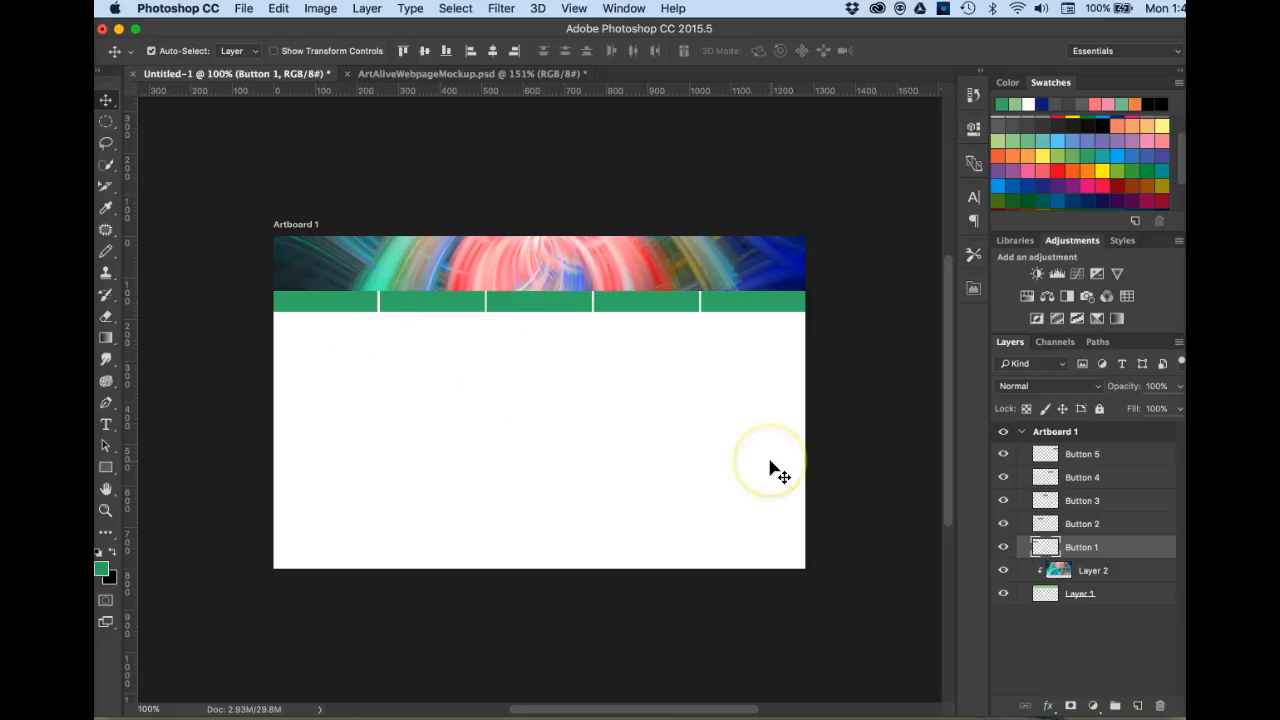
{"action": "left_click", "coordinate": [1078, 455]}
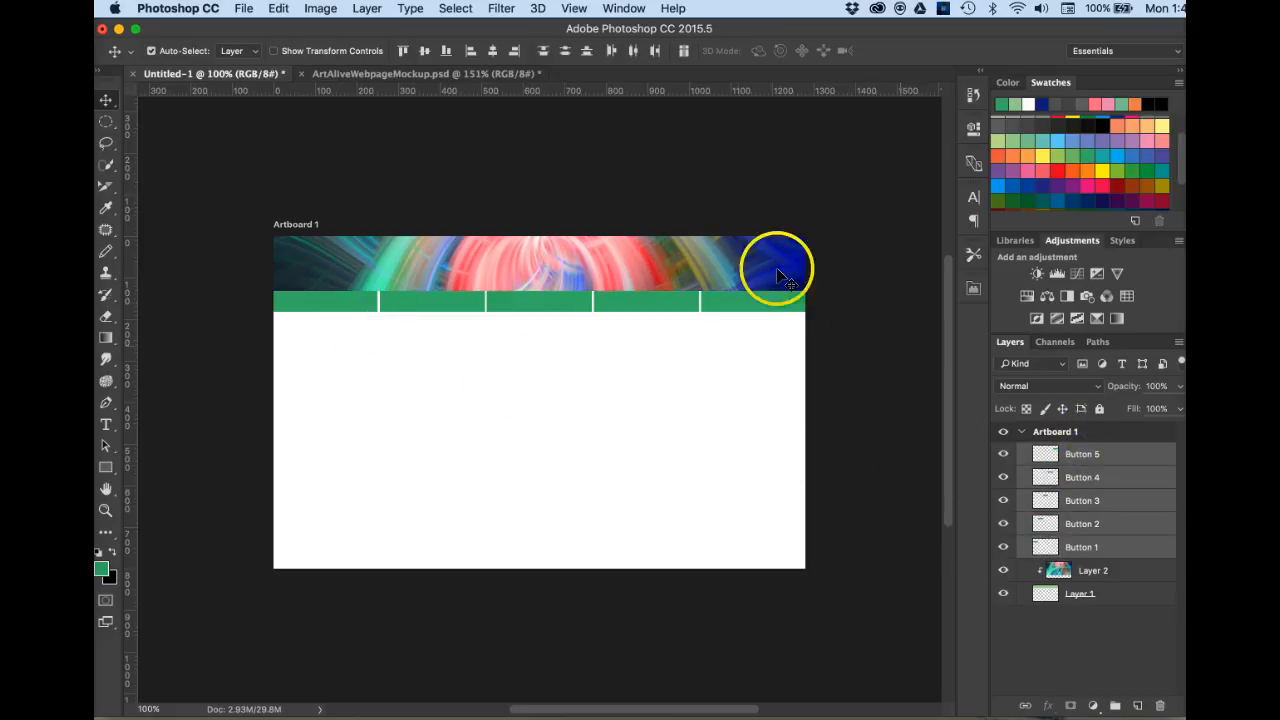
{"action": "left_click", "coordinate": [634, 51]}
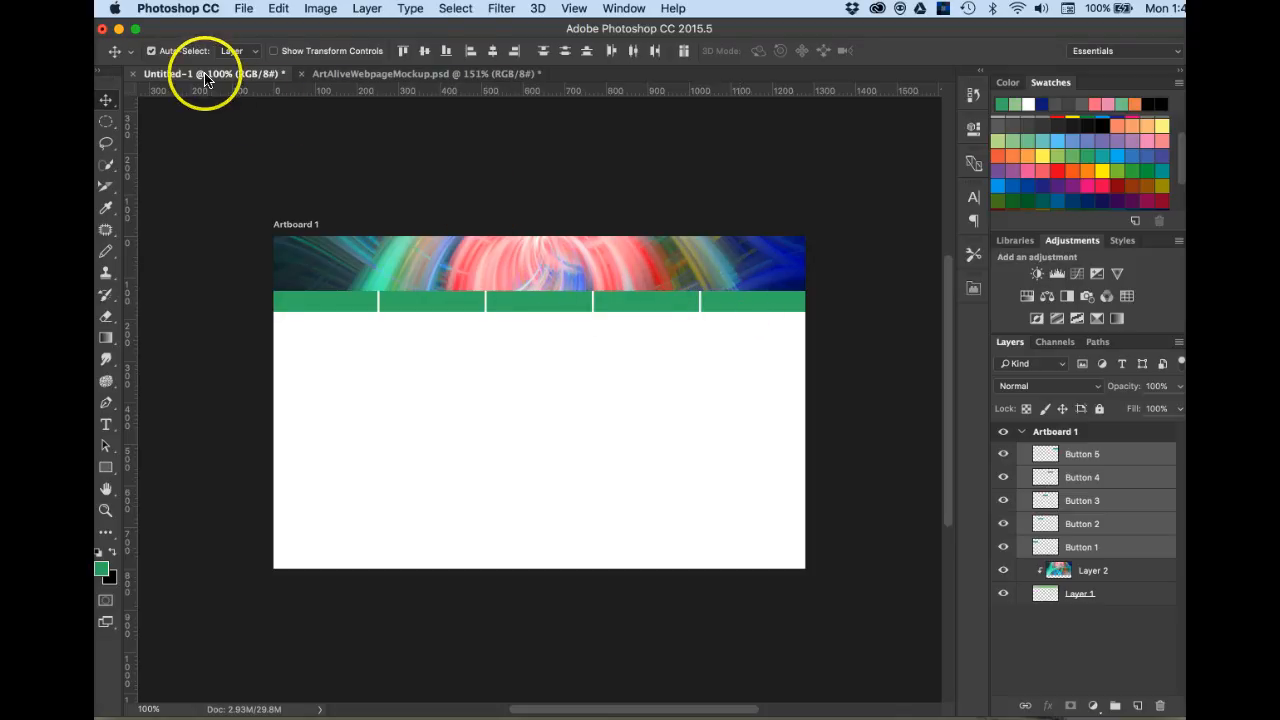
- Check the ArtAliveWebpageMockup.psd reference, and set the Rectangle tool's foreground color to pink #f78893 sampled from the banner image
{"action": "left_click", "coordinate": [379, 74]}
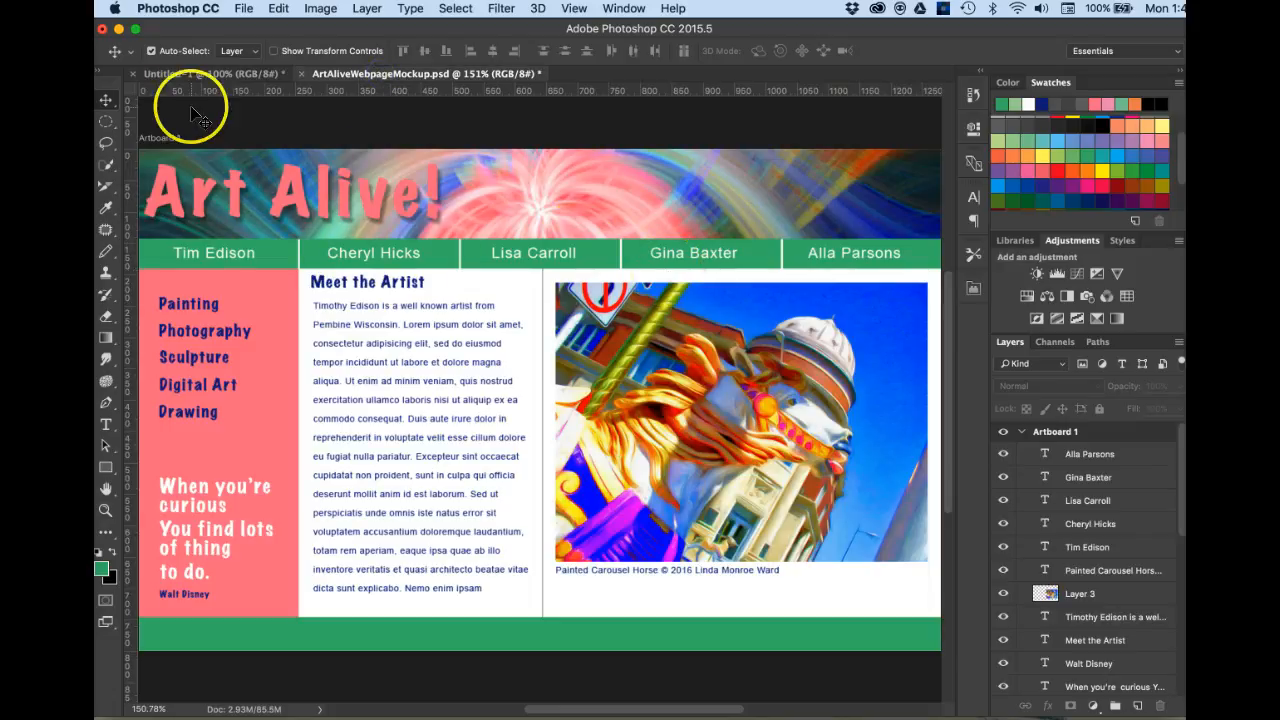
{"action": "left_click", "coordinate": [180, 75]}
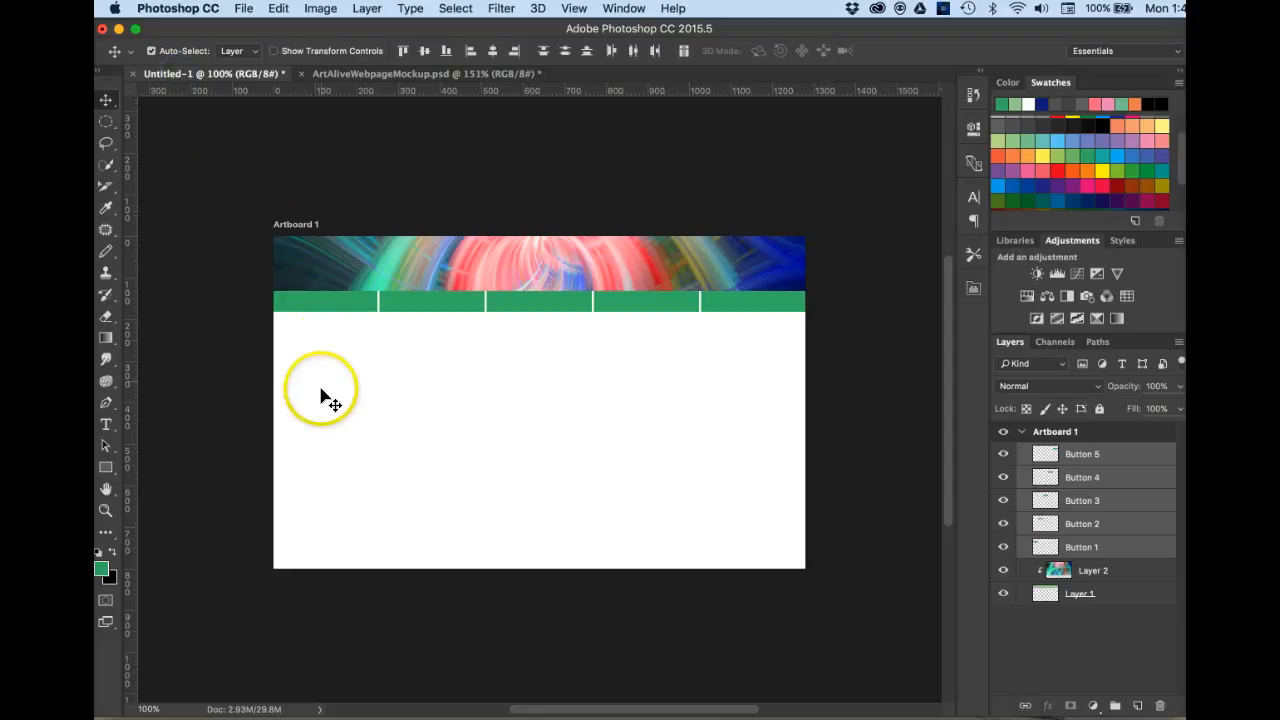
{"action": "left_click", "coordinate": [1078, 500]}
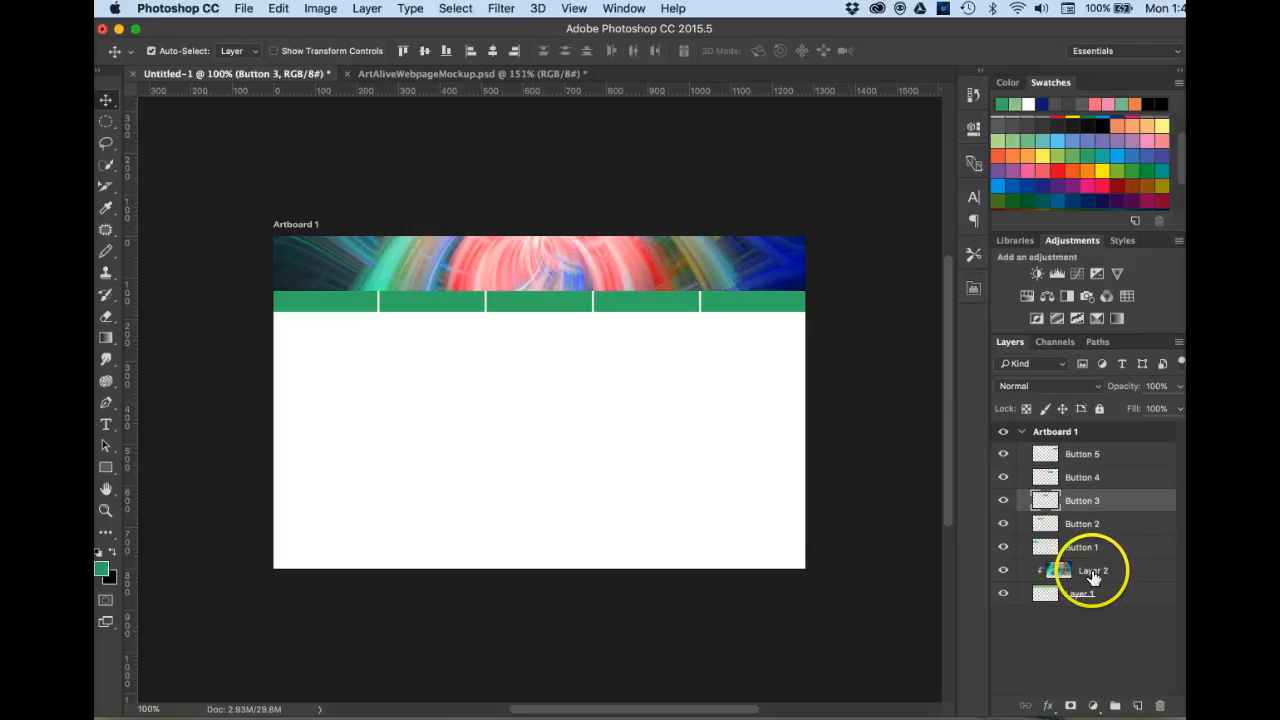
{"action": "left_click", "coordinate": [1092, 549]}
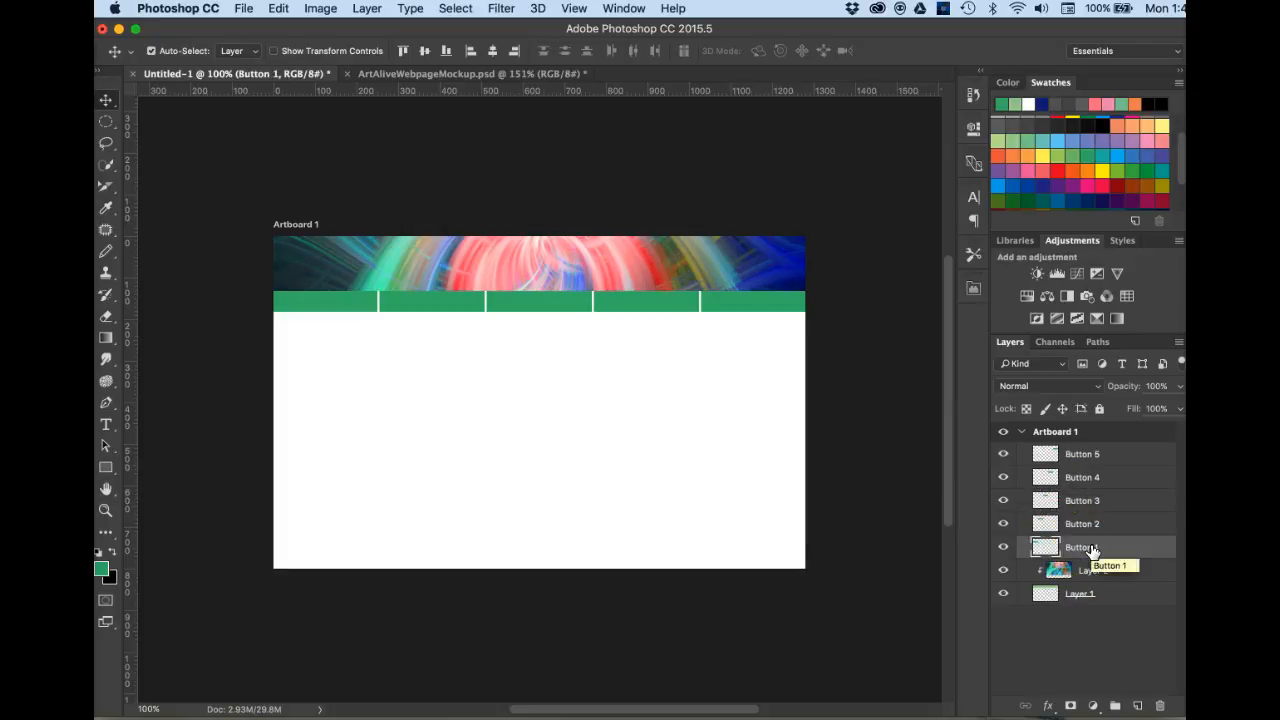
{"action": "left_click", "coordinate": [105, 468]}
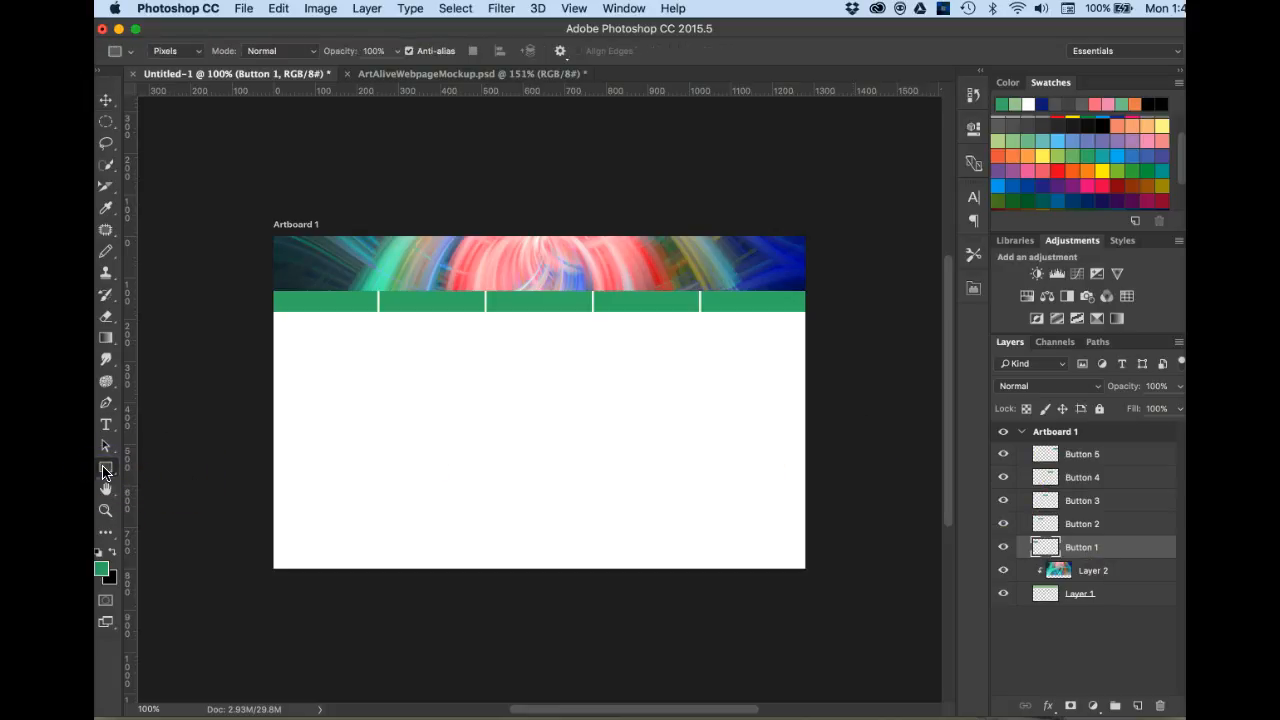
{"action": "left_click", "coordinate": [101, 571]}
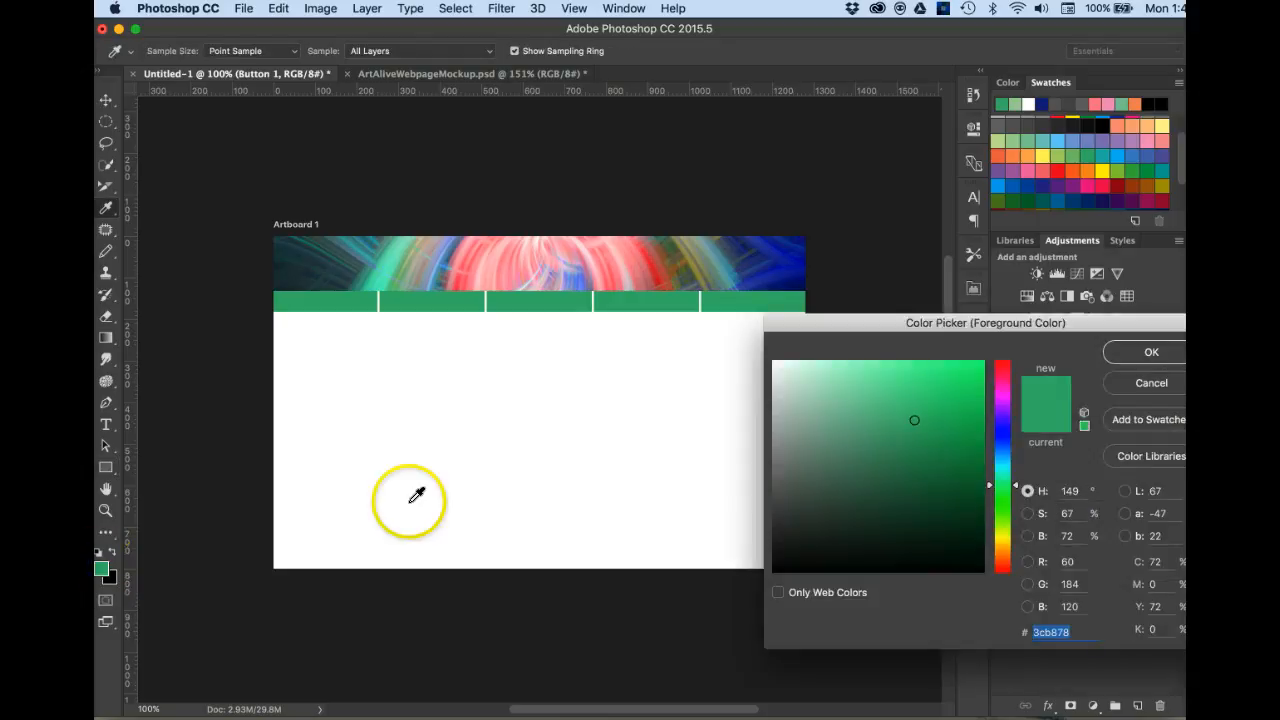
{"action": "left_click", "coordinate": [624, 266]}
{"action": "left_click", "coordinate": [634, 258]}
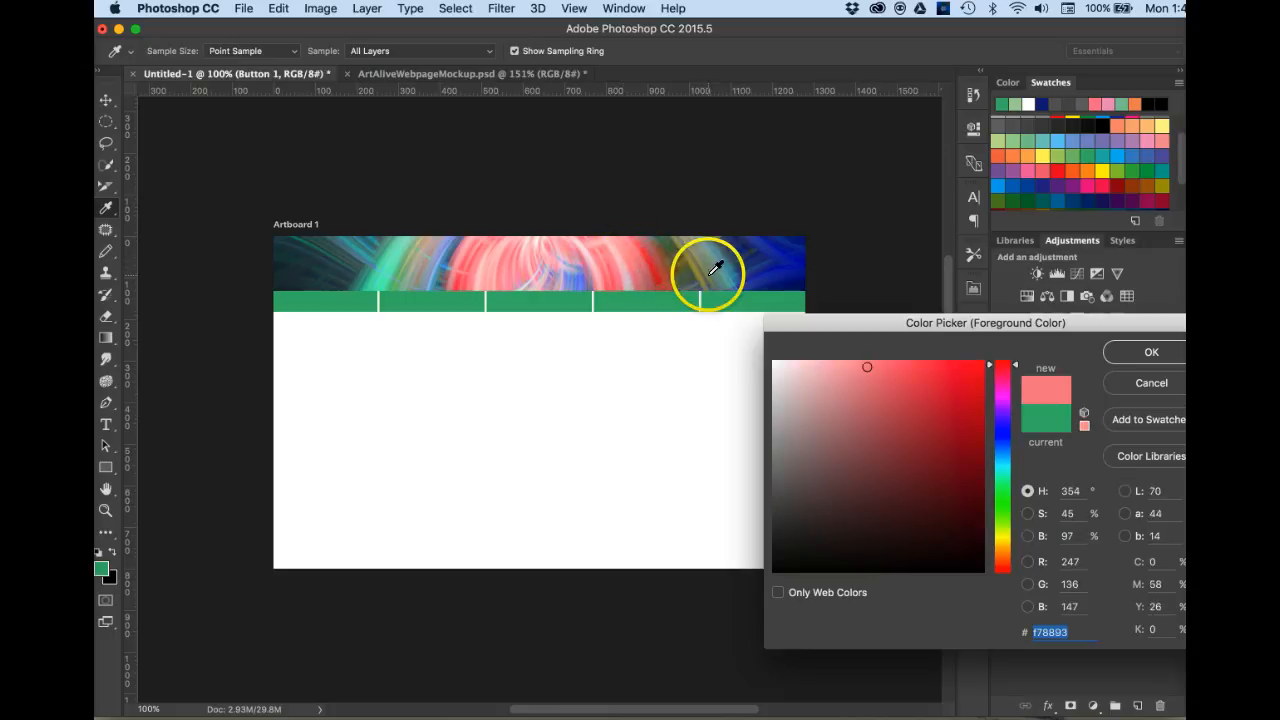
{"action": "left_click", "coordinate": [1151, 352]}
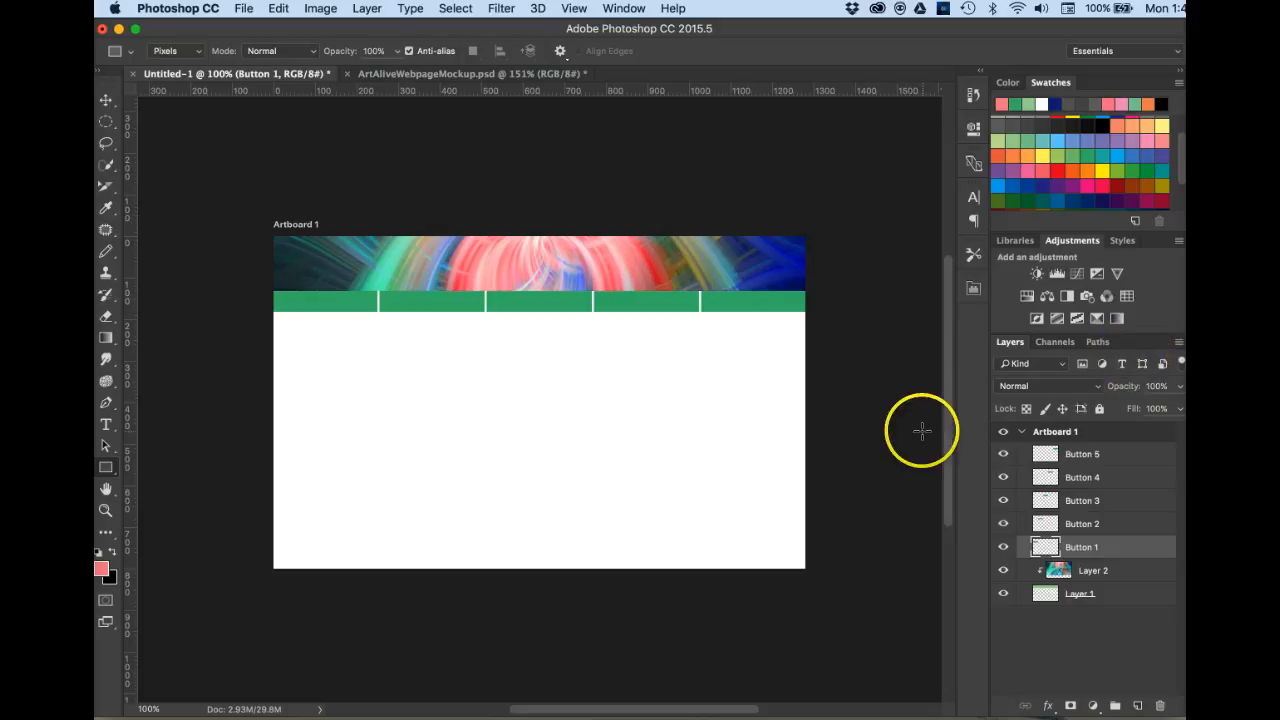
- Add a new layer directly above Layer 2 and draw a pink sidebar rectangle from behind Button 1 to the artboard's bottom edge
{"action": "left_click", "coordinate": [1105, 569]}
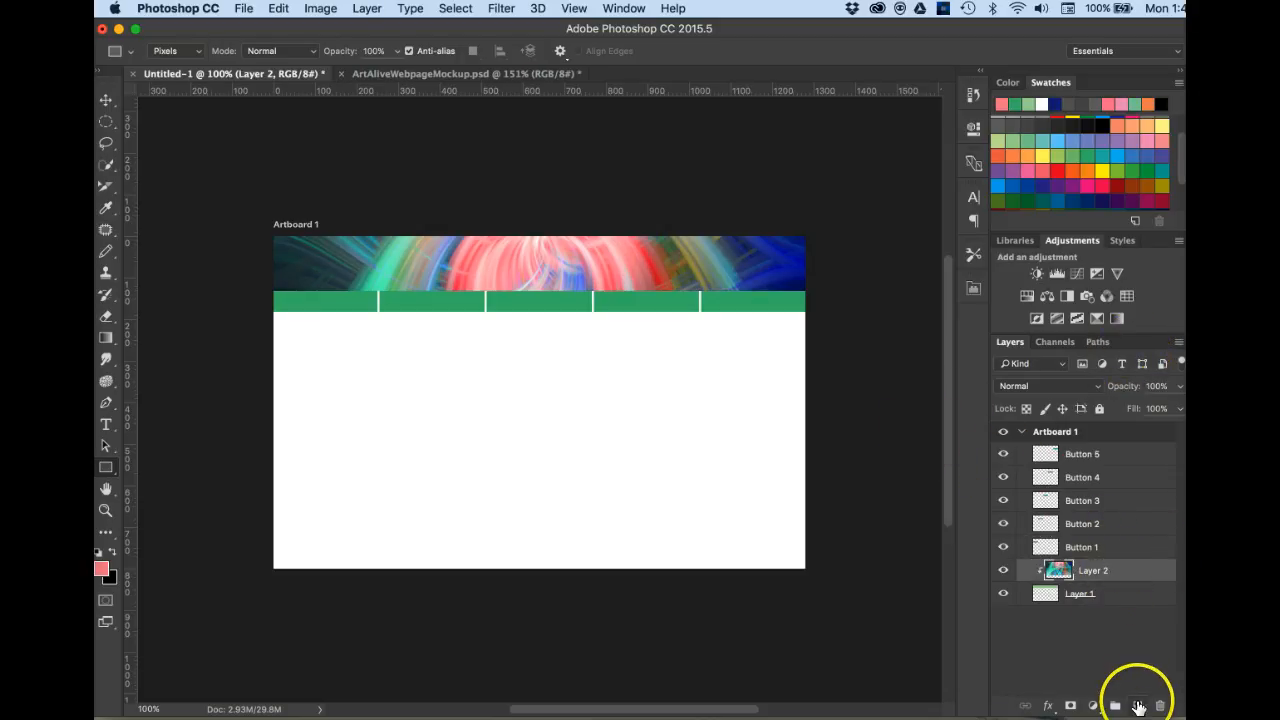
{"action": "left_click", "coordinate": [1138, 706]}
{"action": "left_click", "coordinate": [1076, 570]}
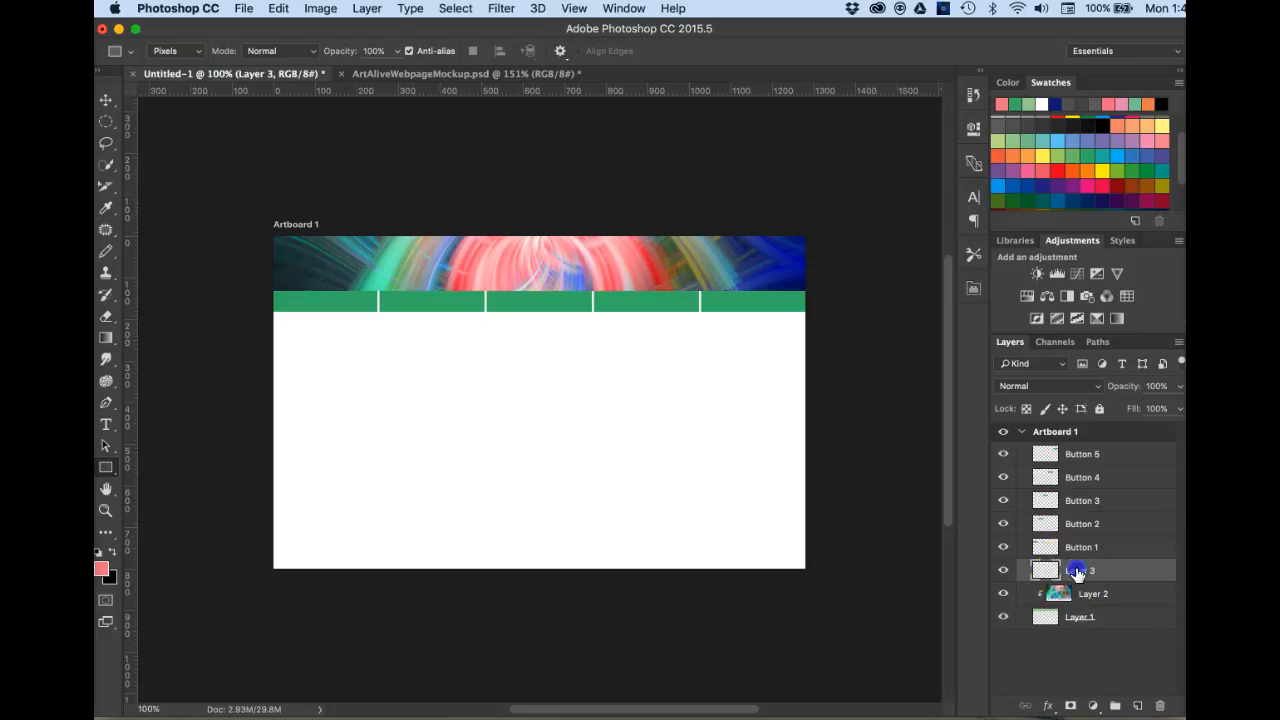
{"action": "left_click_drag", "start_coordinate": [1076, 572], "coordinate": [1034, 563]}
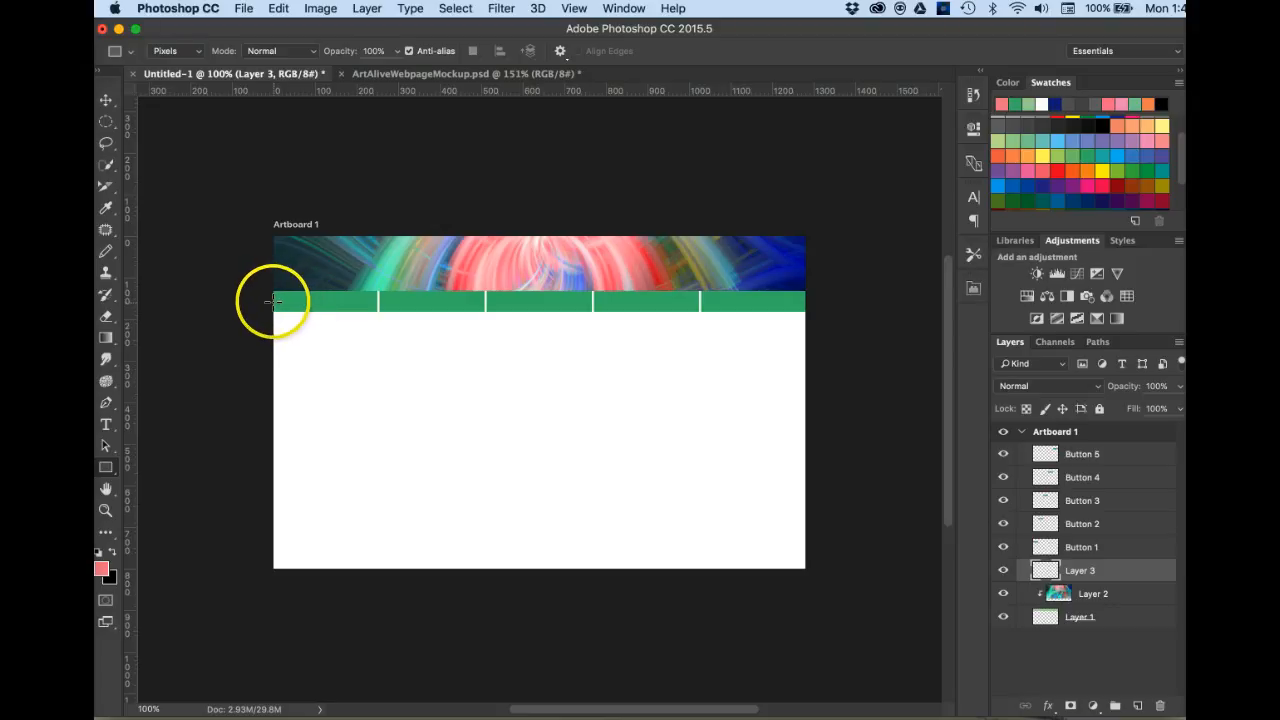
{"action": "left_click_drag", "start_coordinate": [274, 300], "coordinate": [375, 571]}
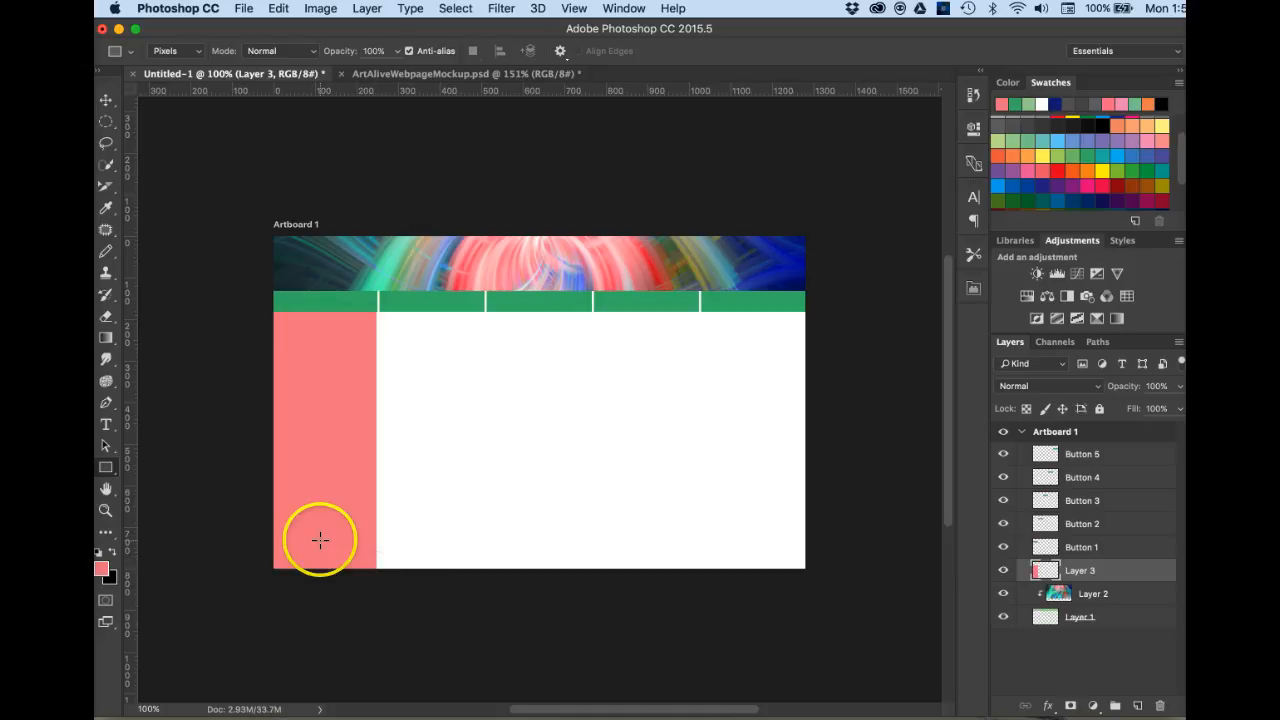
- Shift the pink sidebar to line up with Button 1's right end and widen it to about 104.44% past the artboard's left edge
{"action": "left_click", "coordinate": [105, 100]}
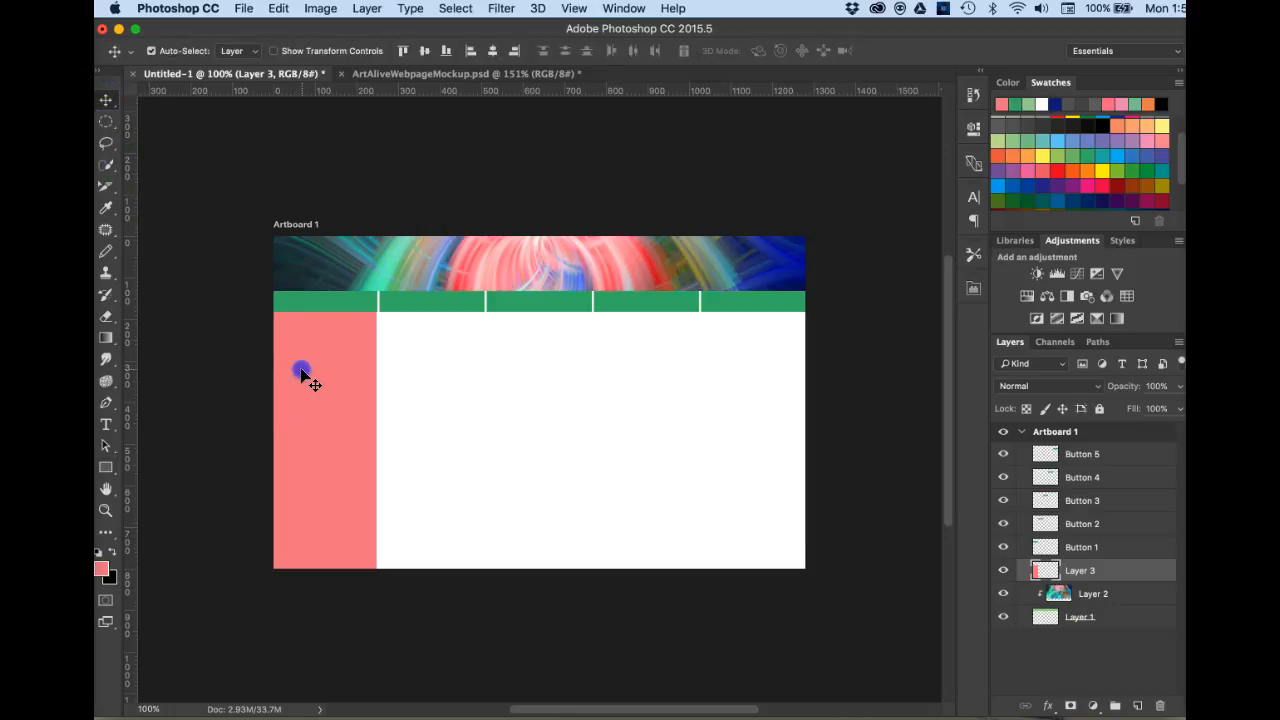
{"action": "left_click_drag", "start_coordinate": [303, 373], "coordinate": [296, 380]}
{"action": "left_click", "coordinate": [276, 400]}
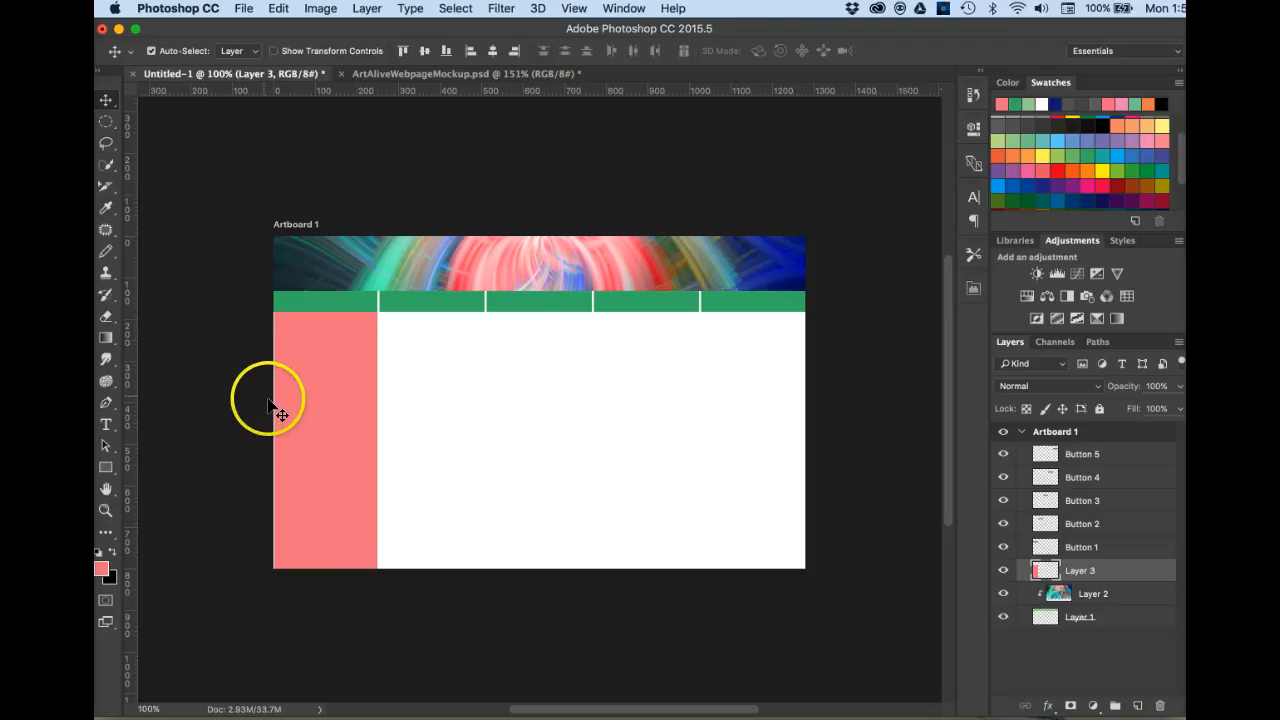
{"action": "left_click", "coordinate": [255, 422]}
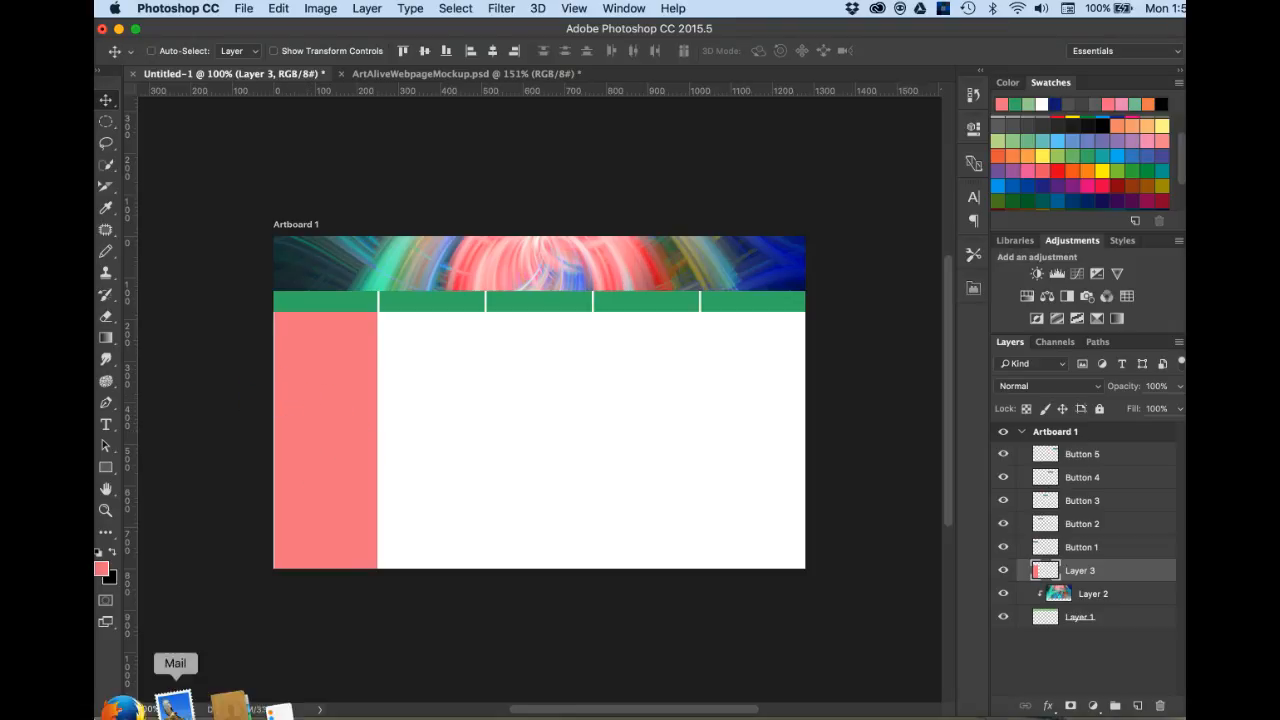
{"action": "key", "text": "super+t"}
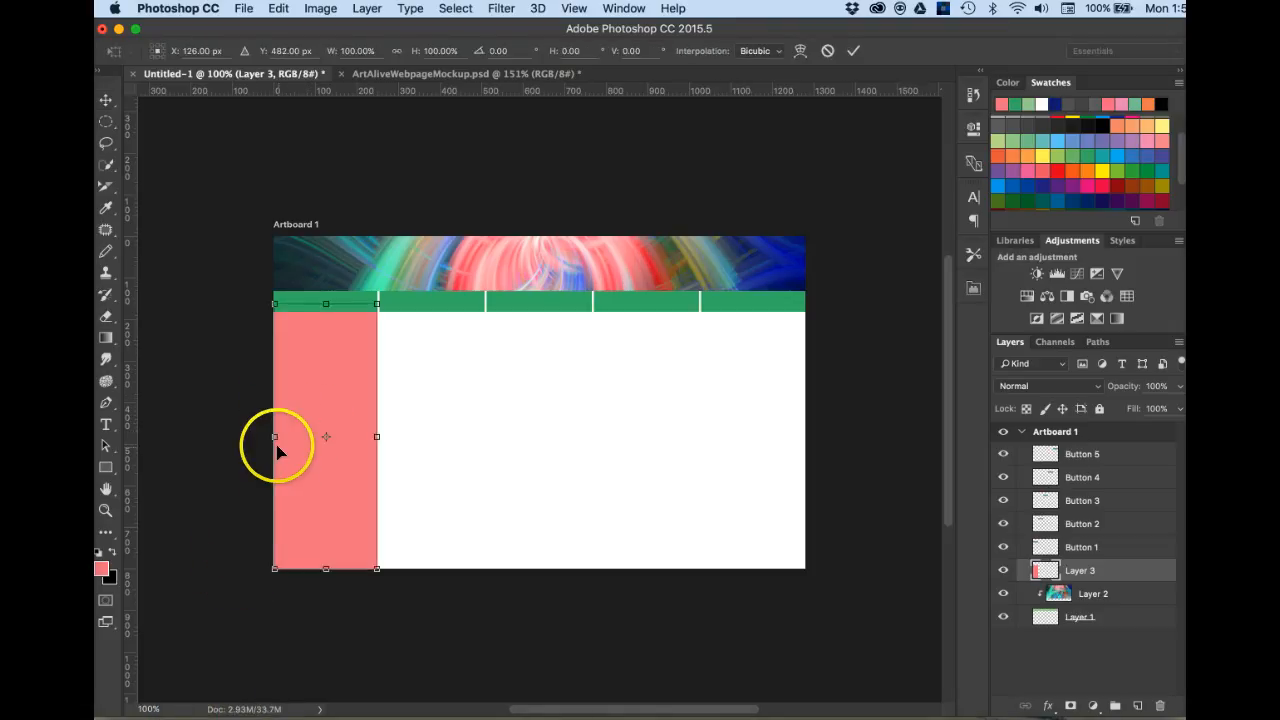
{"action": "left_click_drag", "start_coordinate": [273, 436], "coordinate": [266, 435]}
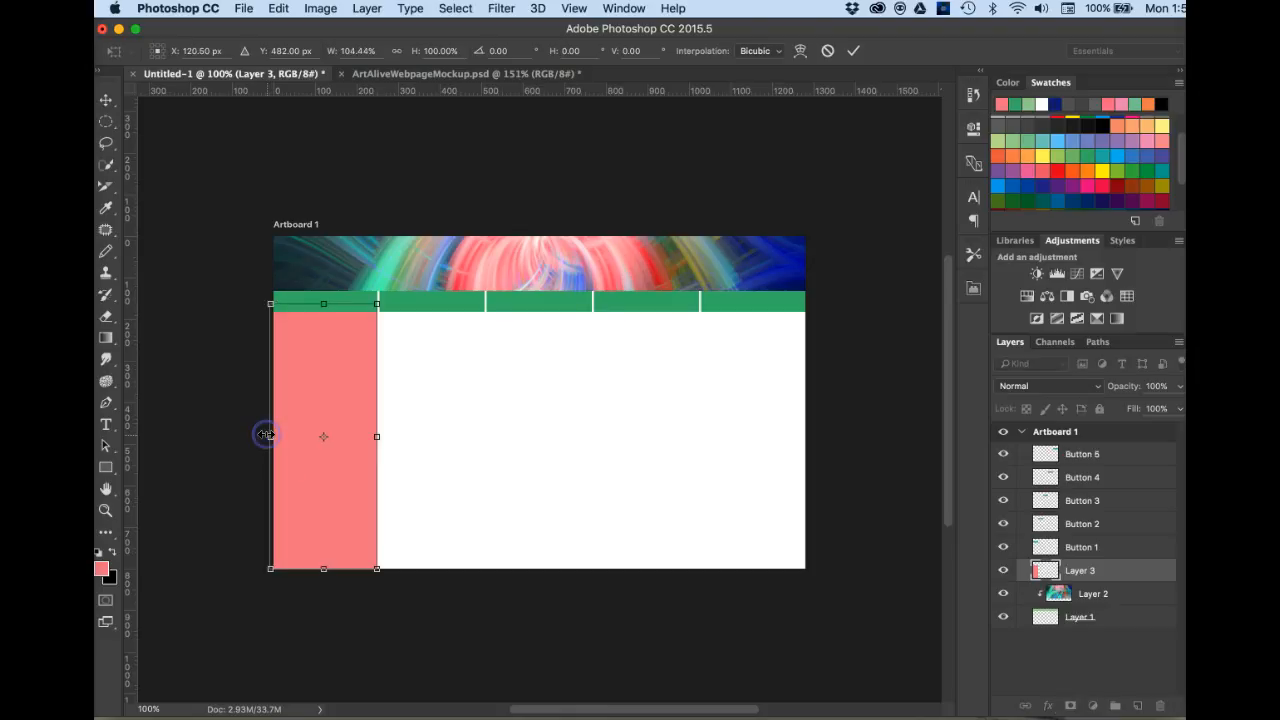
{"action": "key", "text": "Return"}
{"action": "left_click", "coordinate": [229, 380]}
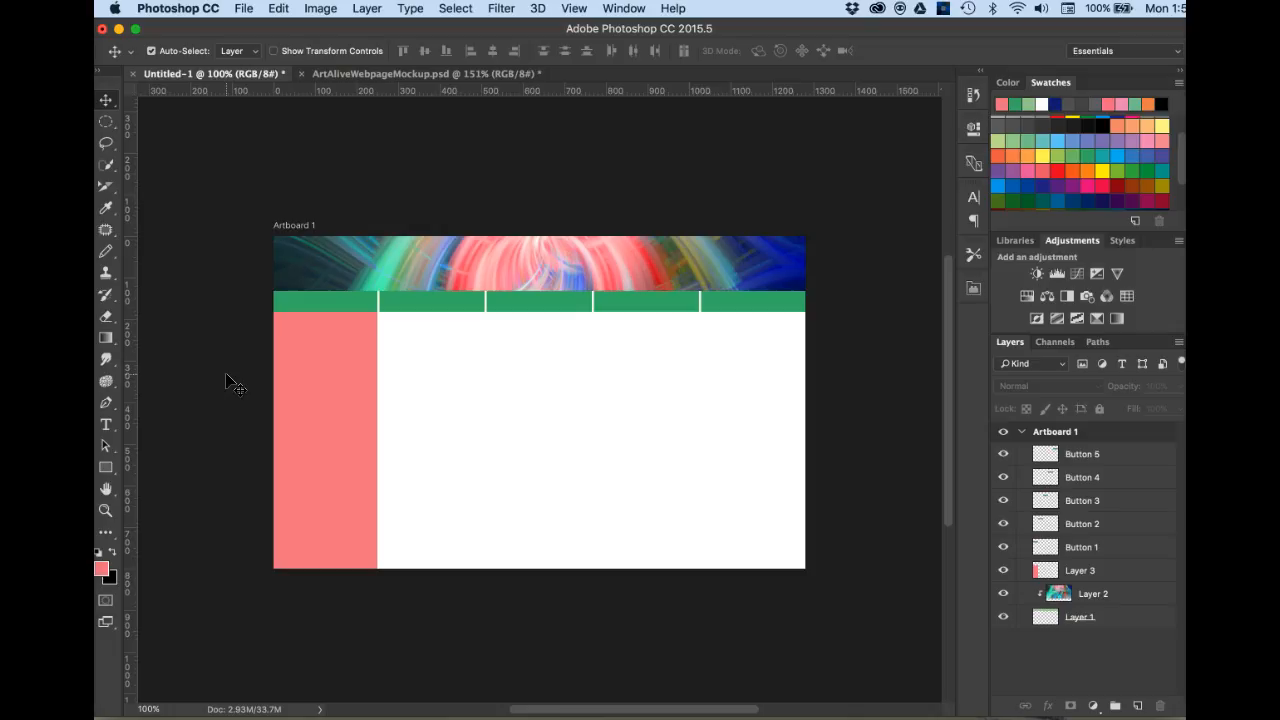
- Create a new empty layer and place it directly above the pink sidebar's Layer 3, beneath the button layers
{"action": "left_click", "coordinate": [1090, 571]}
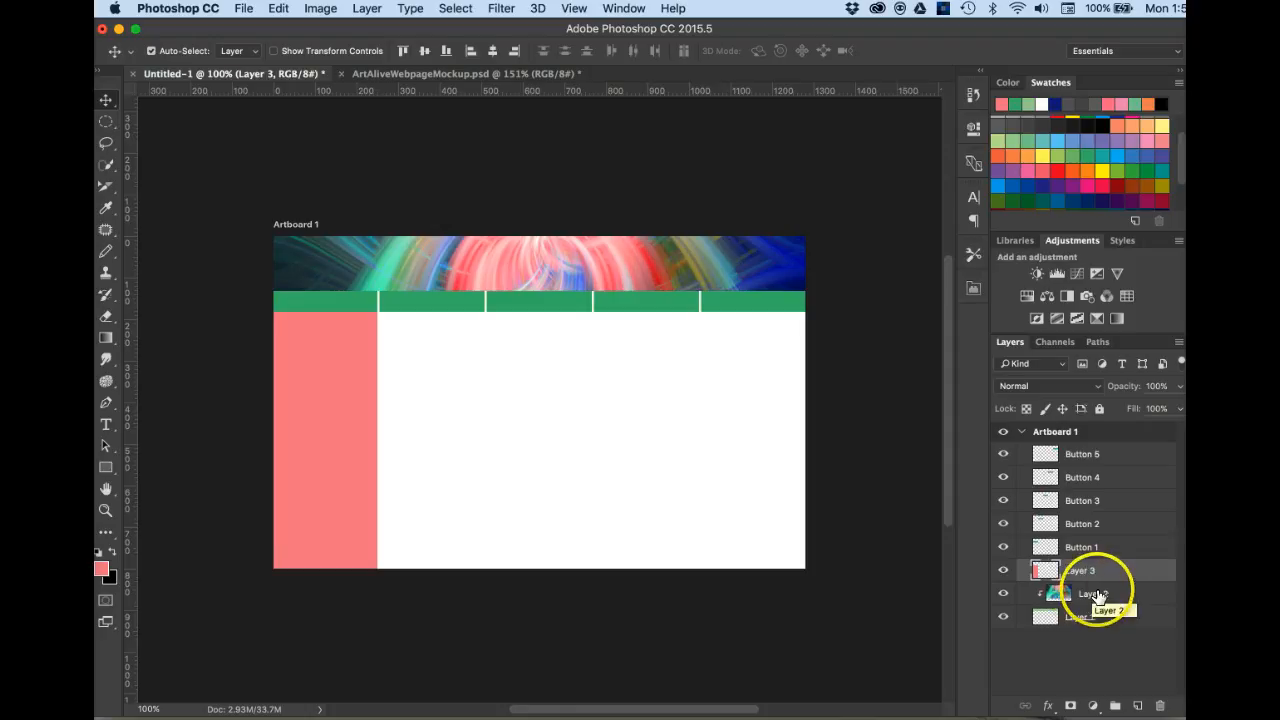
{"action": "left_click", "coordinate": [1097, 594]}
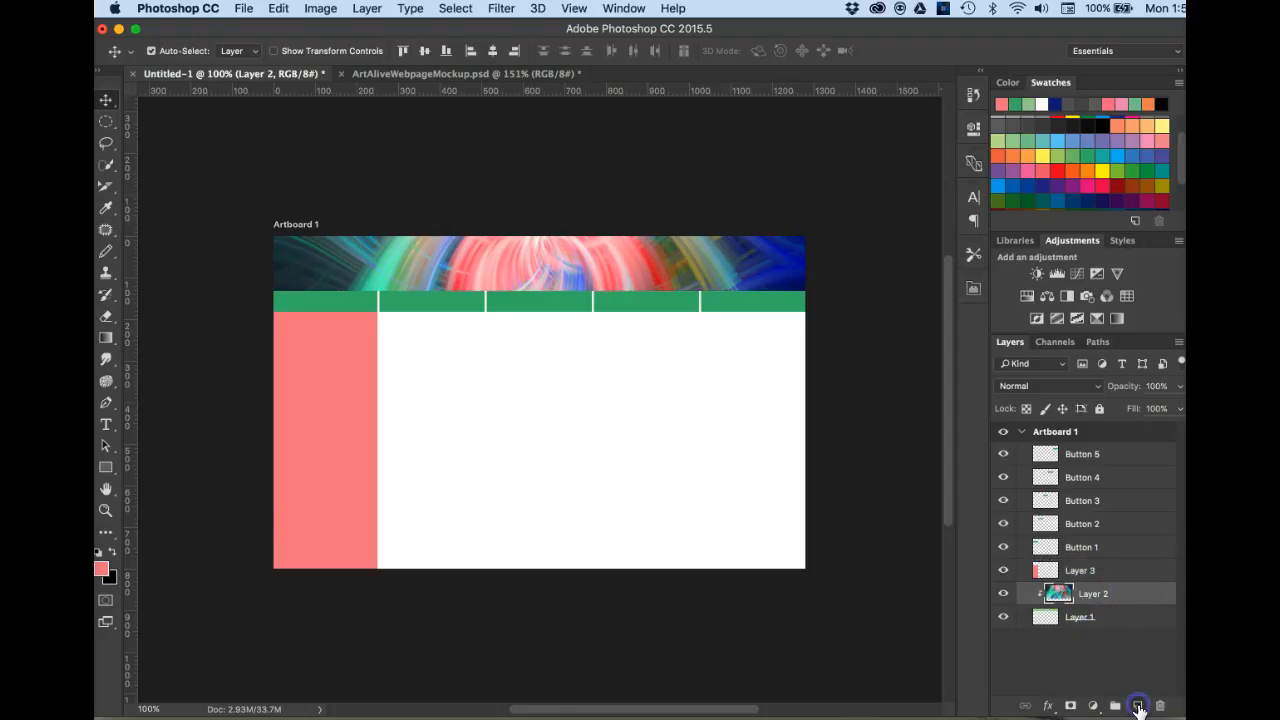
{"action": "left_click", "coordinate": [1138, 707]}
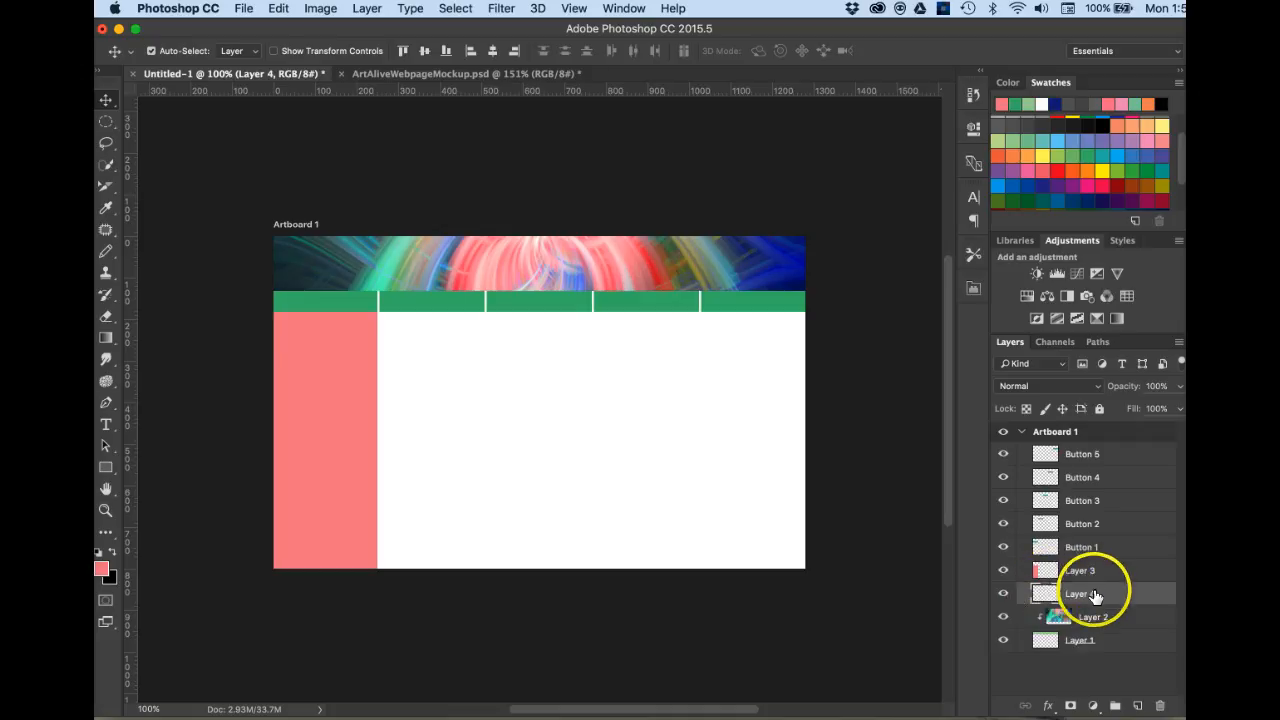
{"action": "left_click_drag", "start_coordinate": [1095, 595], "coordinate": [1079, 570]}
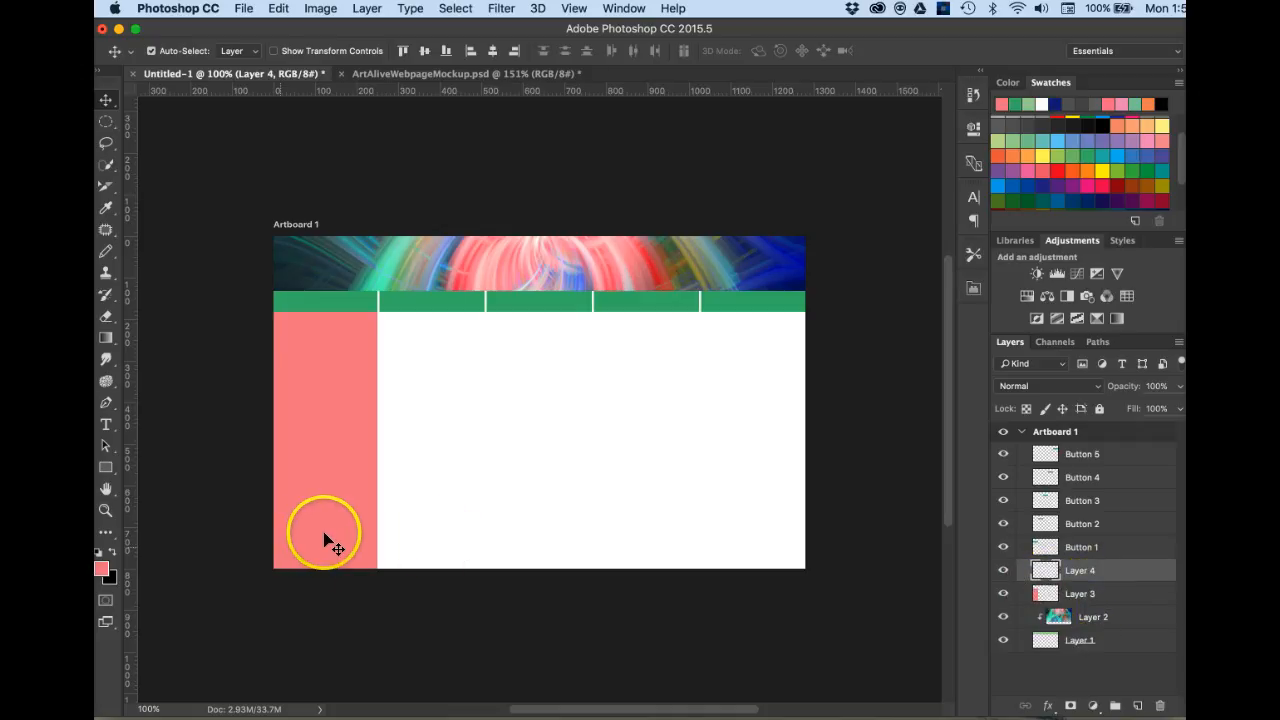
- Draw a green footer rectangle about 85 px tall on Layer 4, spanning the artboard's full width along its bottom edge
{"action": "left_click", "coordinate": [106, 467]}
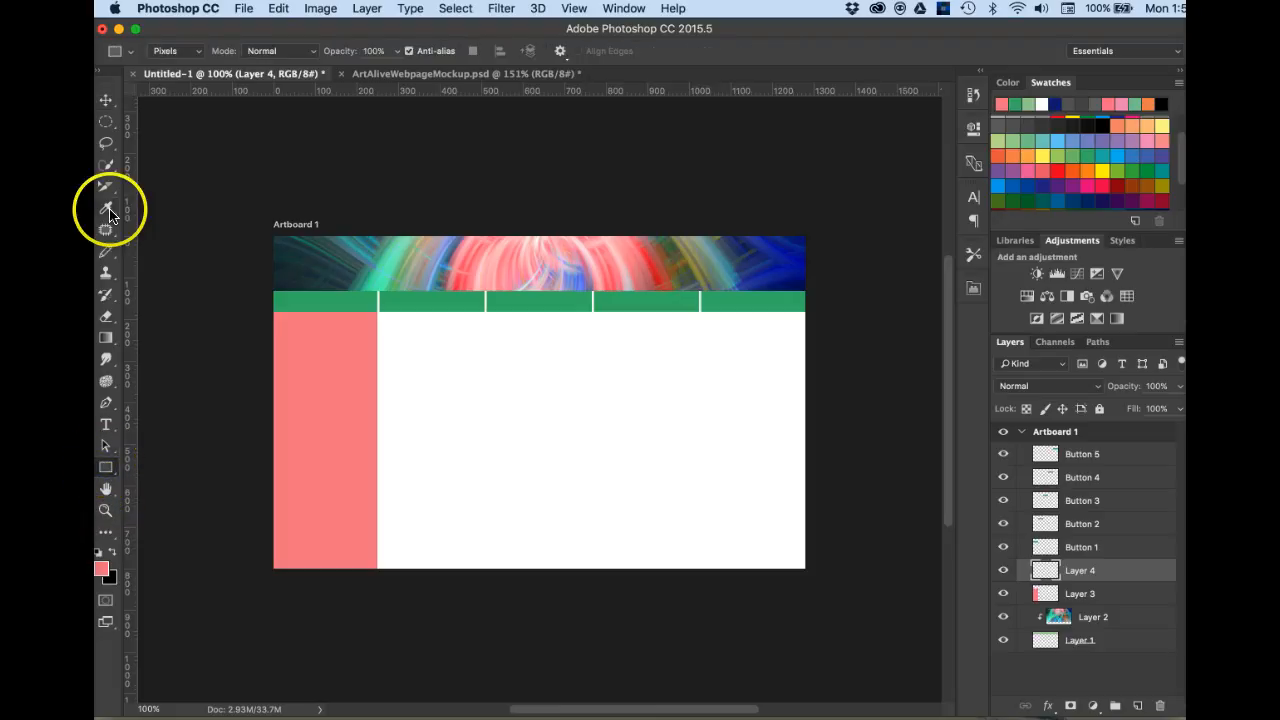
{"action": "left_click", "coordinate": [425, 76]}
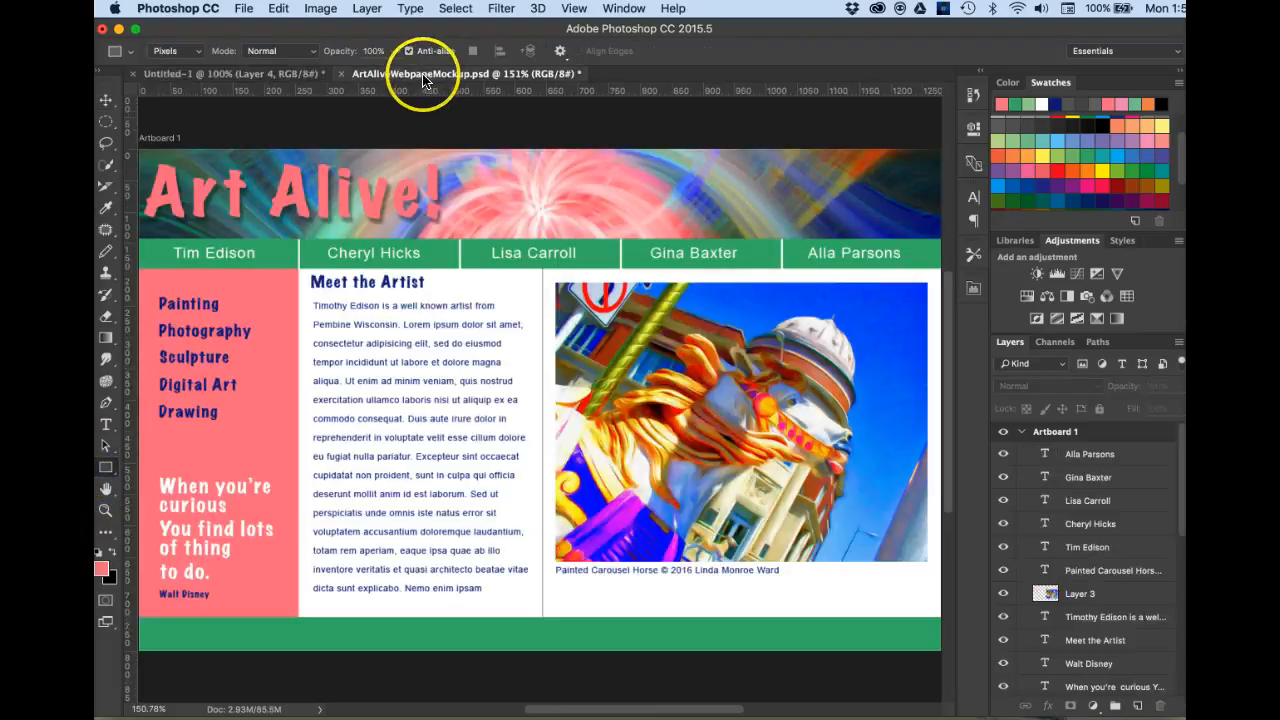
{"action": "left_click", "coordinate": [268, 78]}
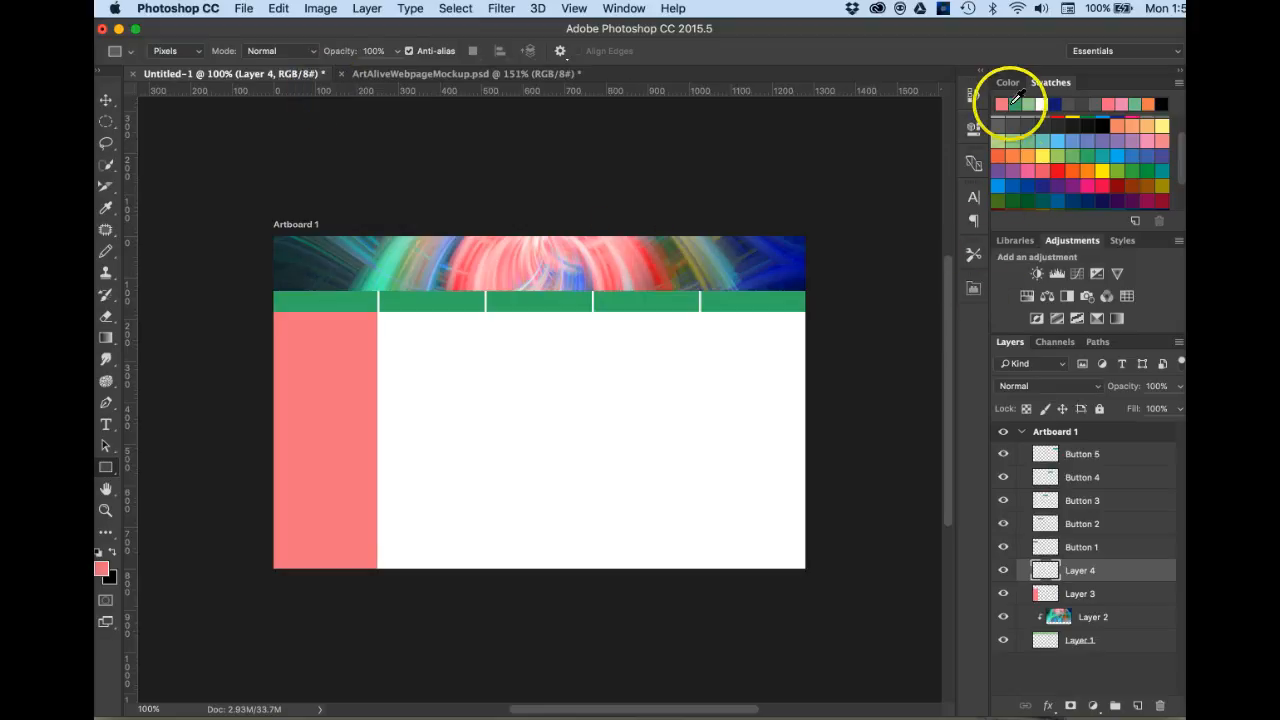
{"action": "left_click", "coordinate": [1024, 102]}
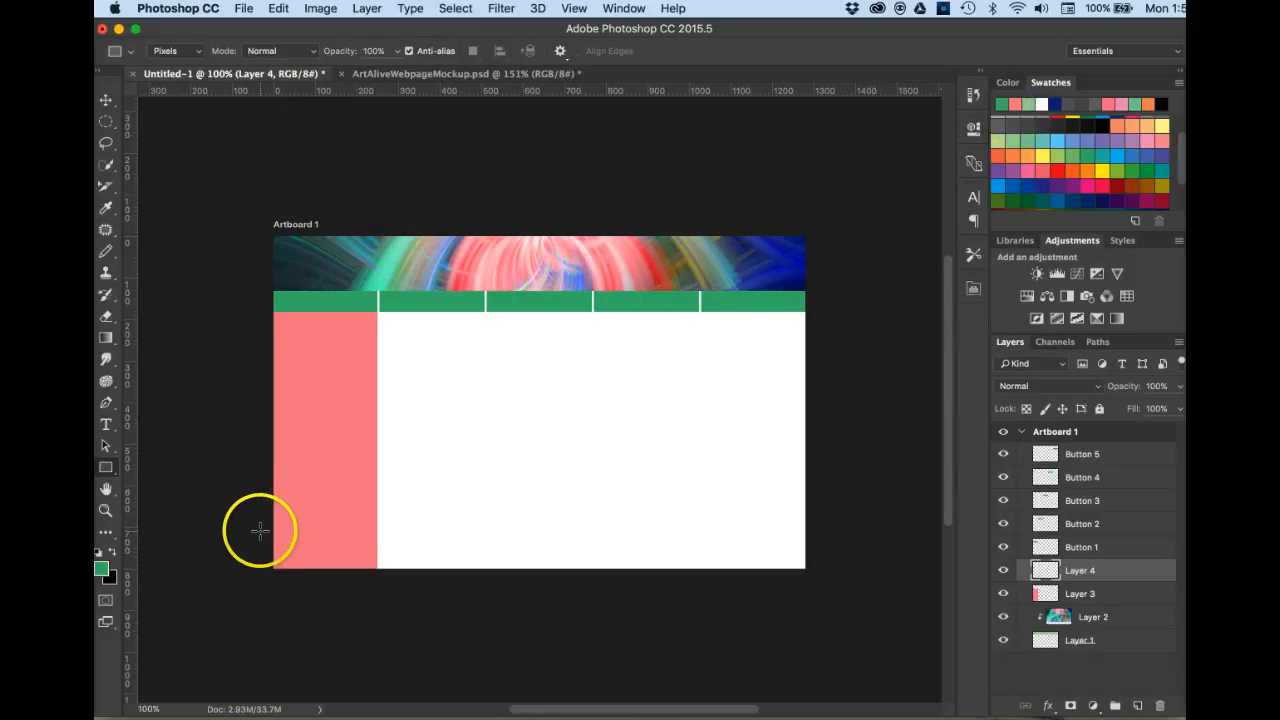
{"action": "left_click_drag", "start_coordinate": [268, 530], "coordinate": [828, 586]}
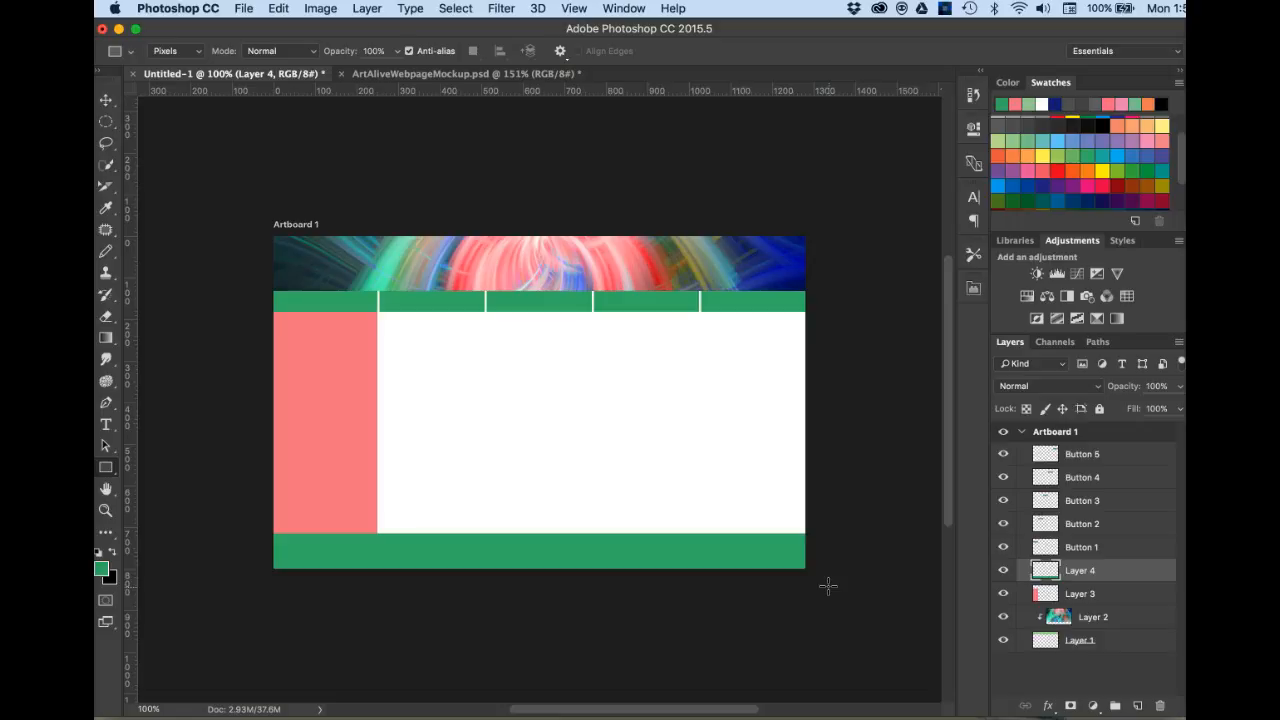
- Draw a 1 px green vertical Pencil line on Layer 4, about 700 px from the artboard's left edge, from the buttons to the footer
{"action": "key", "text": "super+plus"}
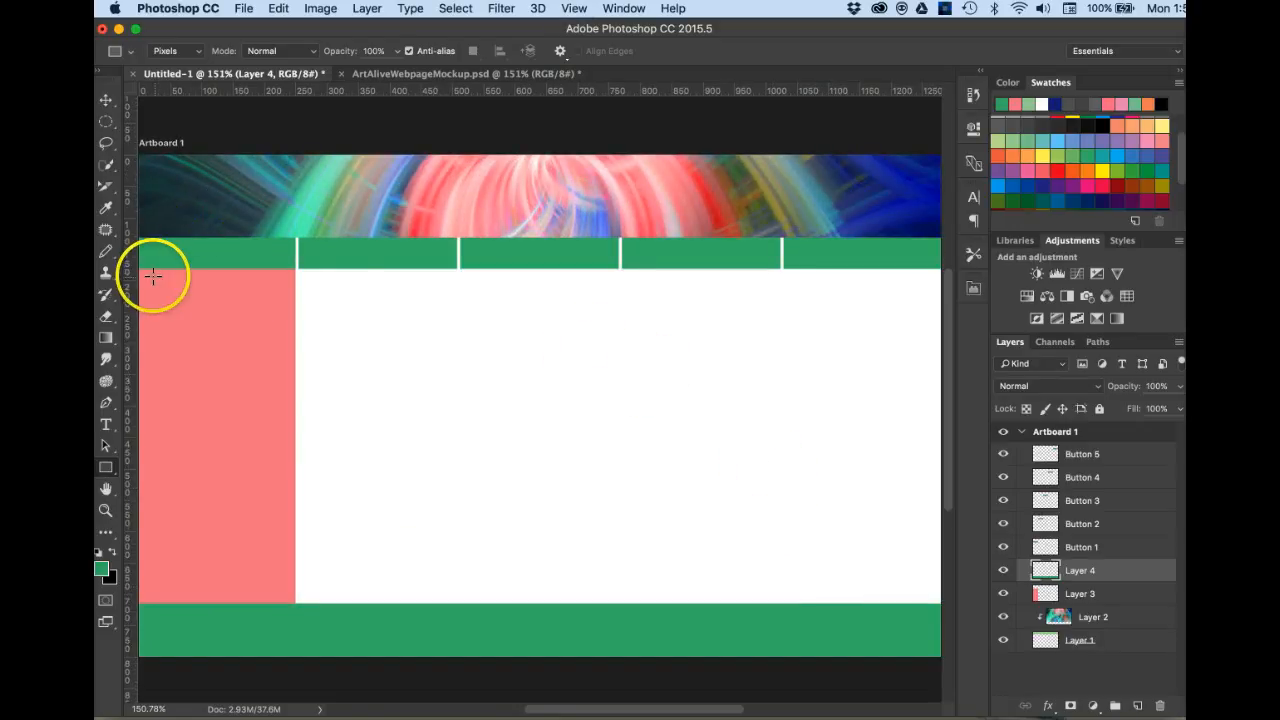
{"action": "left_click", "coordinate": [105, 253]}
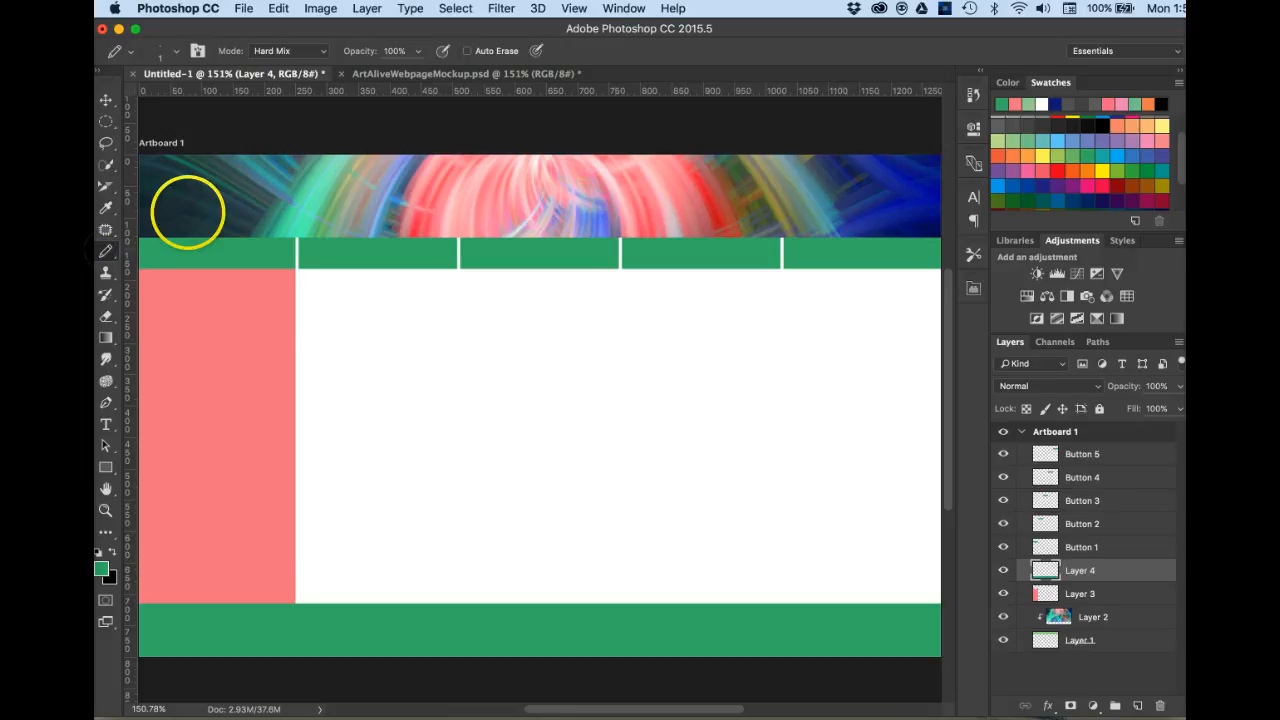
{"action": "left_click", "coordinate": [177, 53]}
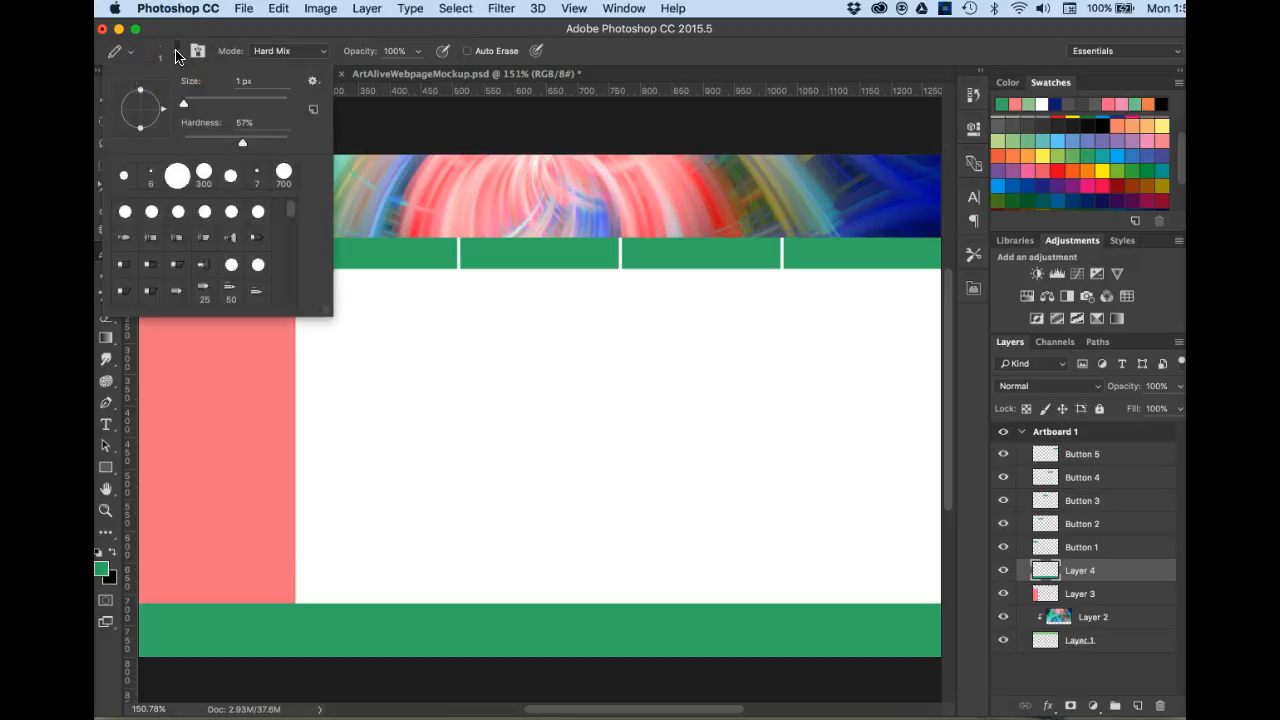
{"action": "left_click", "coordinate": [176, 53]}
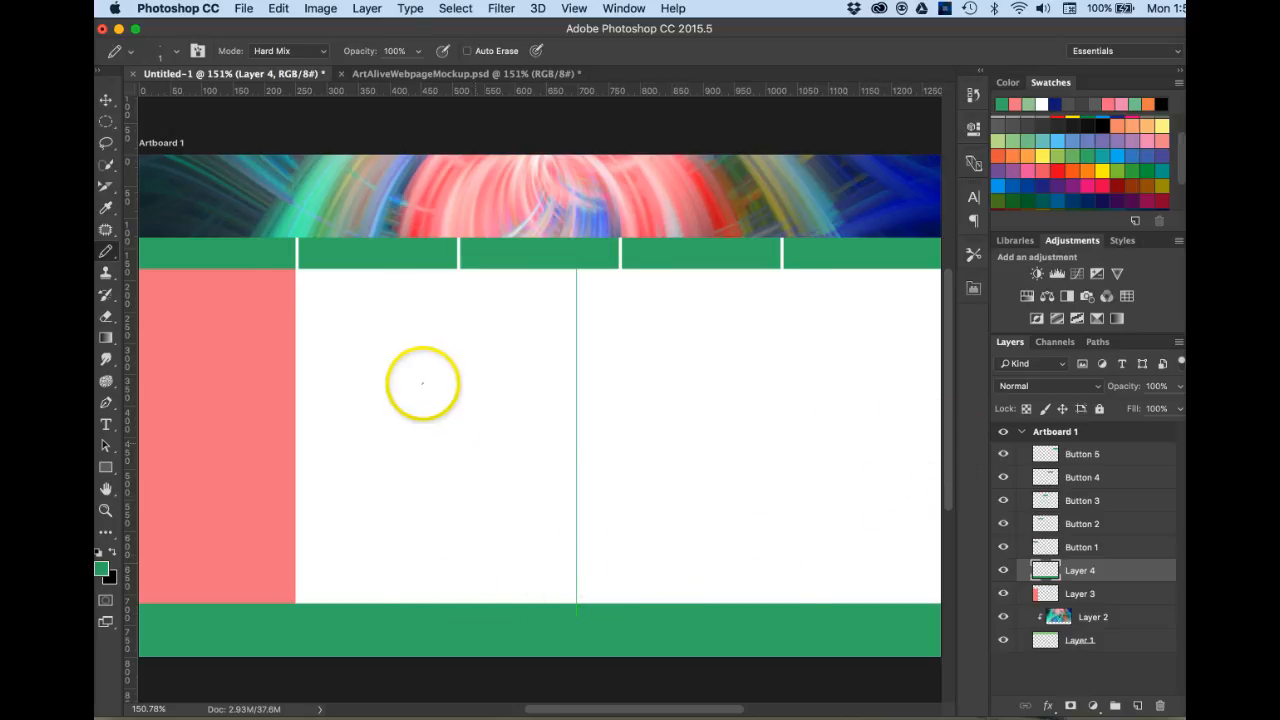
- Toggle Layer 4's visibility to check its contents, and revert the history to the Rectangle Tool state to remove the green pencil line
{"action": "left_click", "coordinate": [108, 99]}
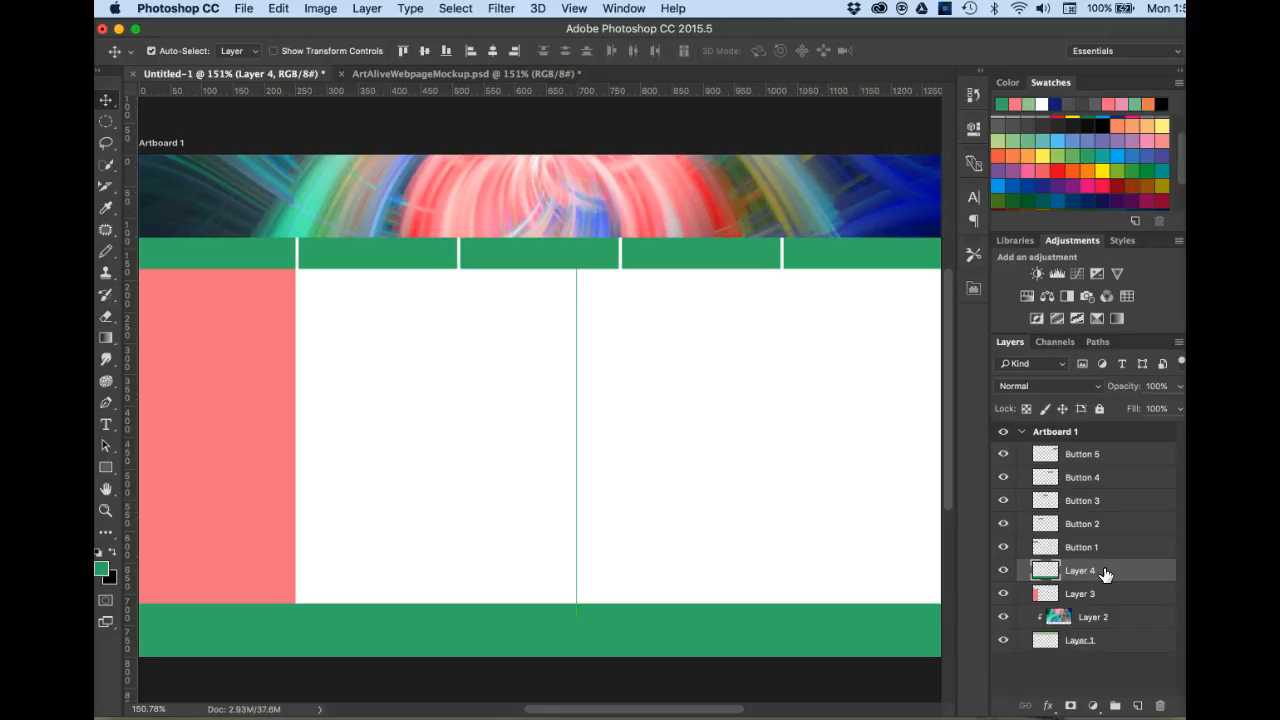
{"action": "left_click", "coordinate": [1004, 570]}
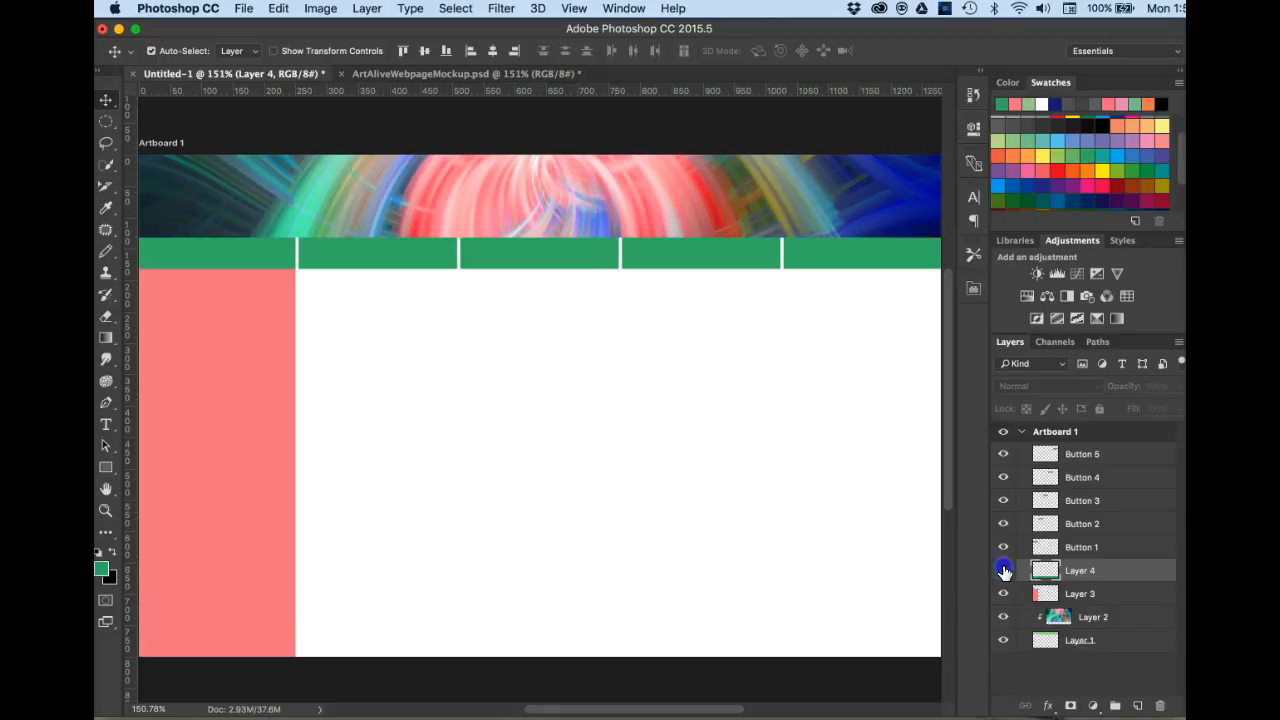
{"action": "left_click", "coordinate": [1004, 570]}
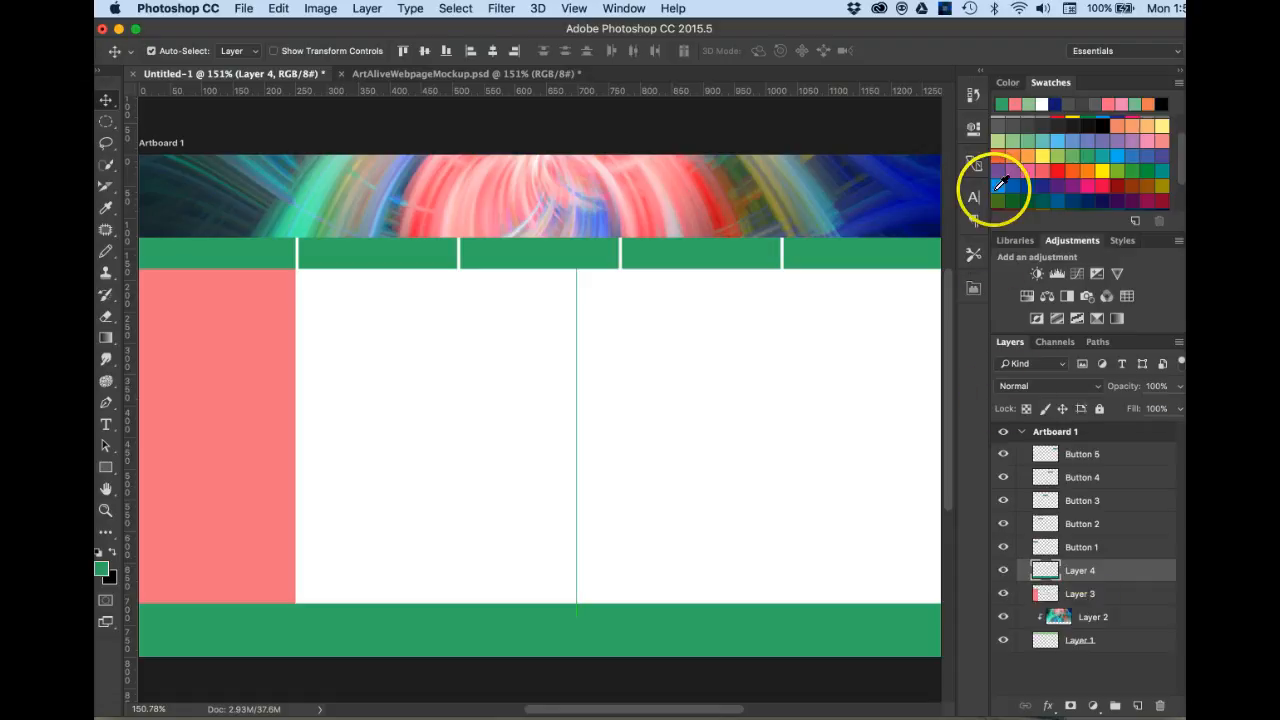
{"action": "left_click", "coordinate": [972, 94]}
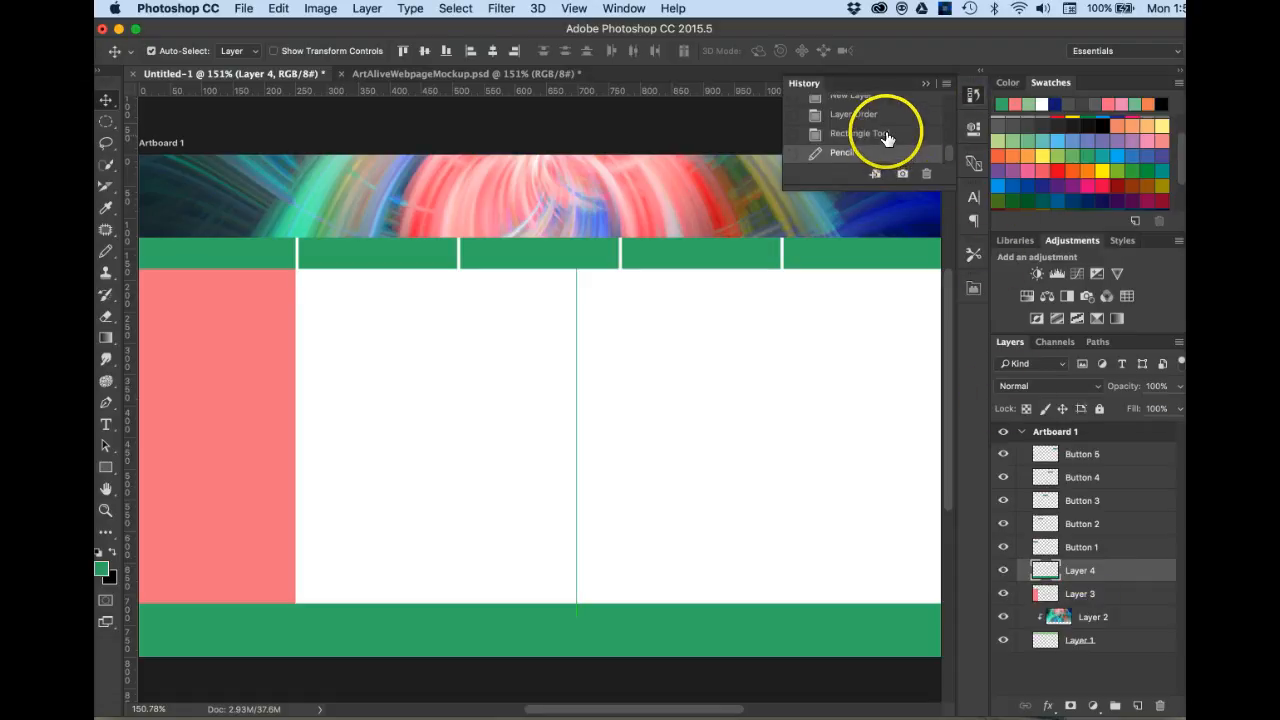
{"action": "left_click", "coordinate": [884, 134]}
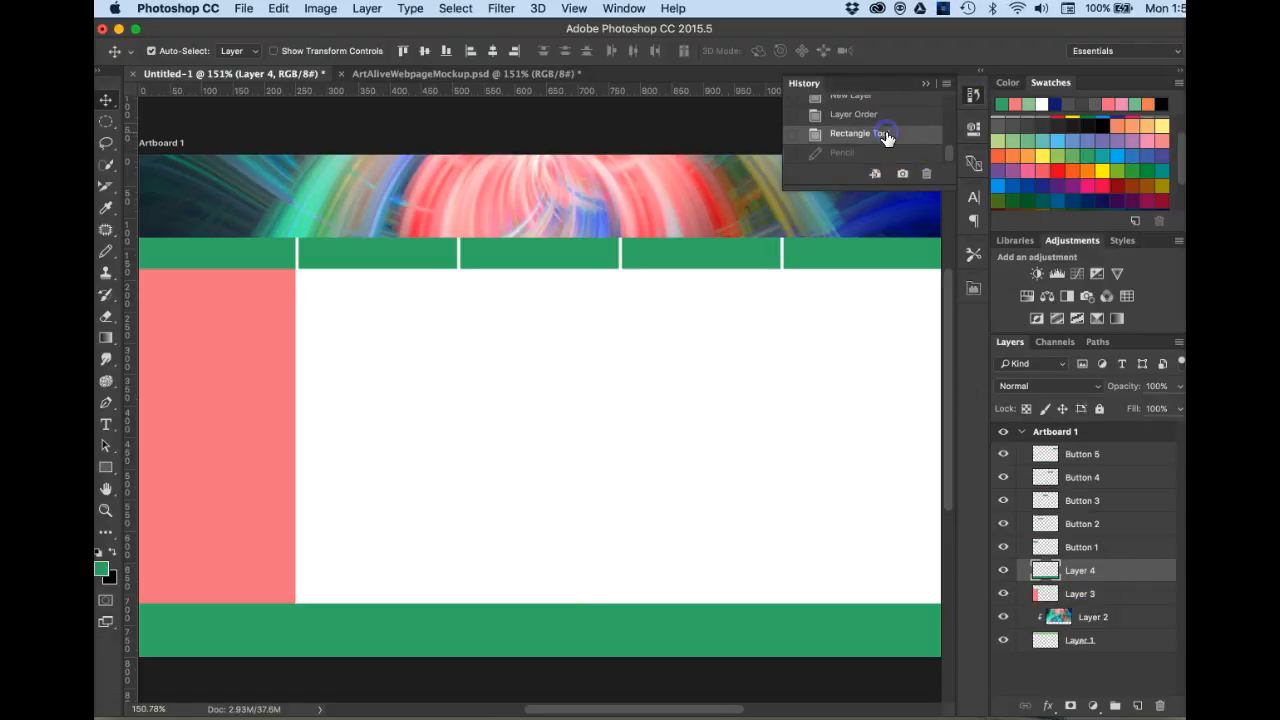
- Add a new layer directly above the pink sidebar's Layer 3 and set the Pencil tool's foreground color to dark gray
{"action": "left_click", "coordinate": [1096, 595]}
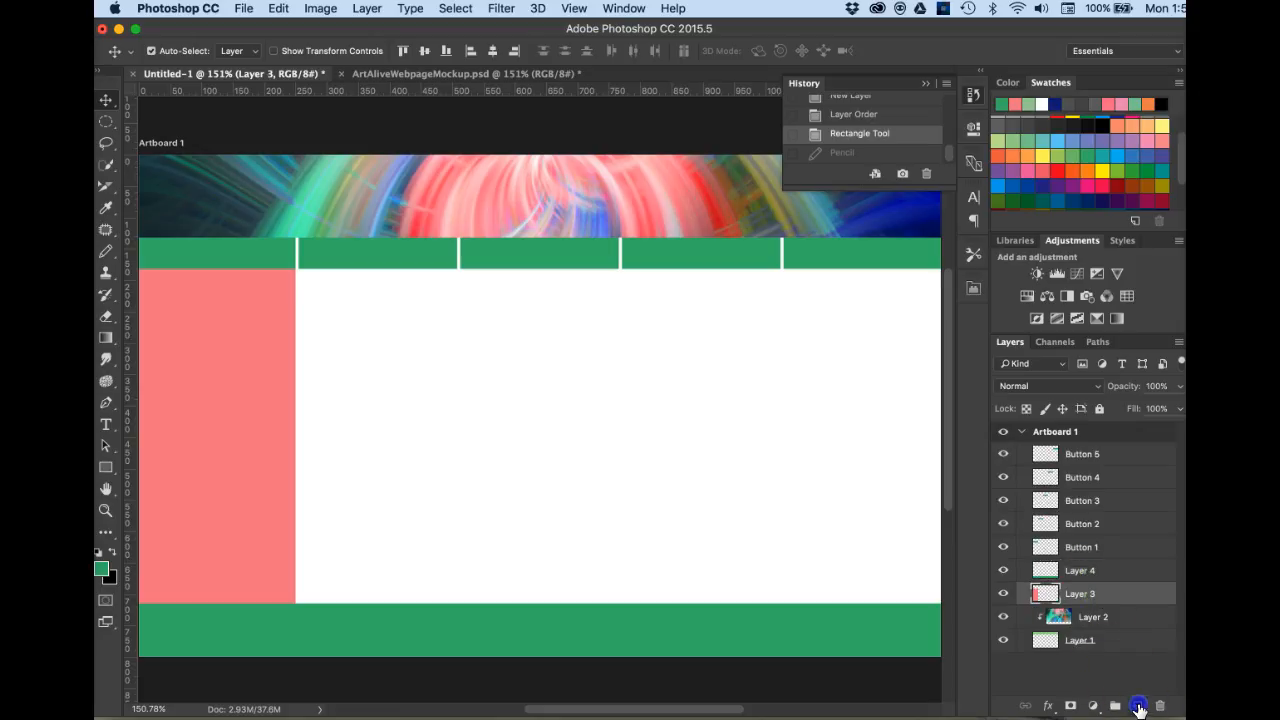
{"action": "left_click", "coordinate": [1139, 707]}
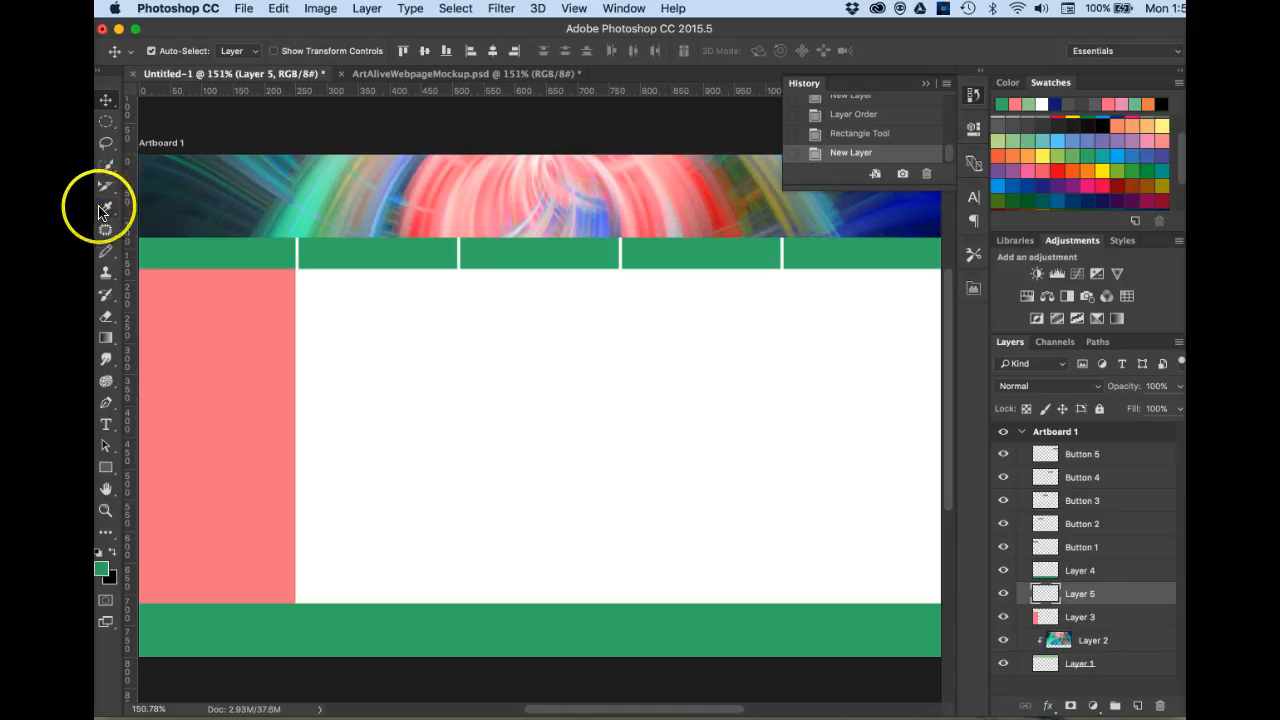
{"action": "left_click", "coordinate": [105, 258]}
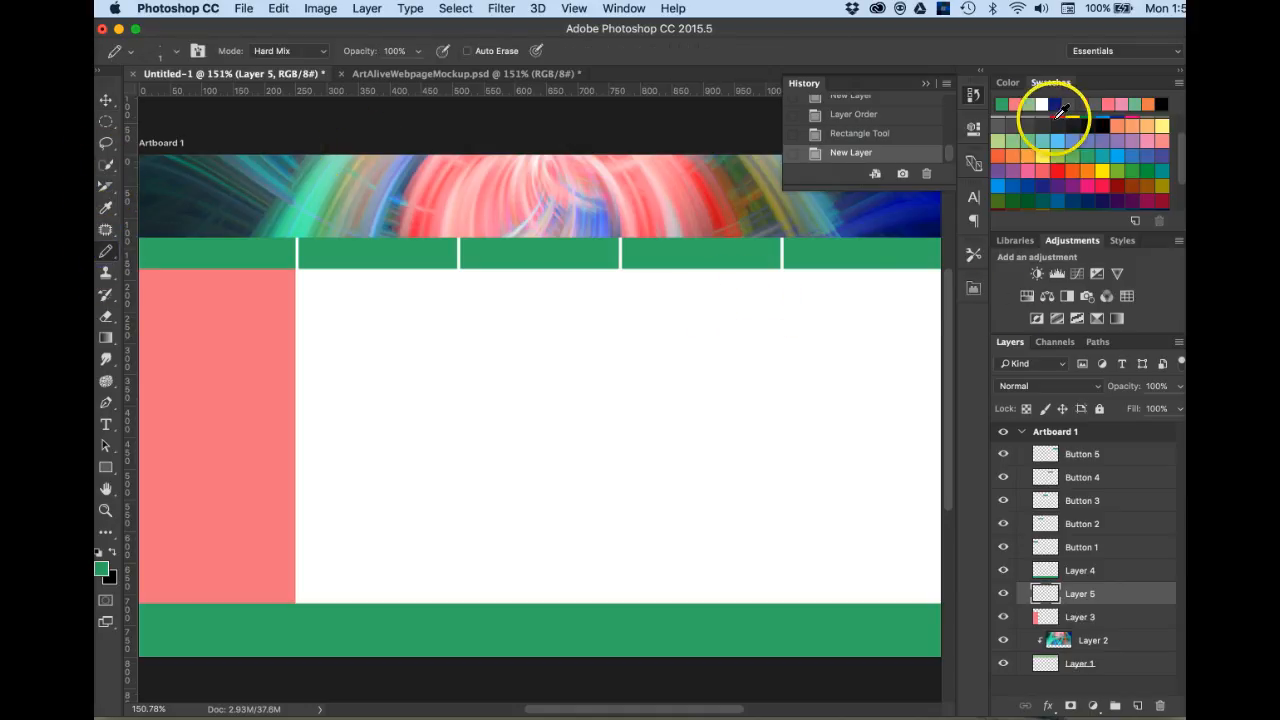
{"action": "scroll", "coordinate": [1032, 117], "scroll_direction": "up", "scroll_amount": 3}
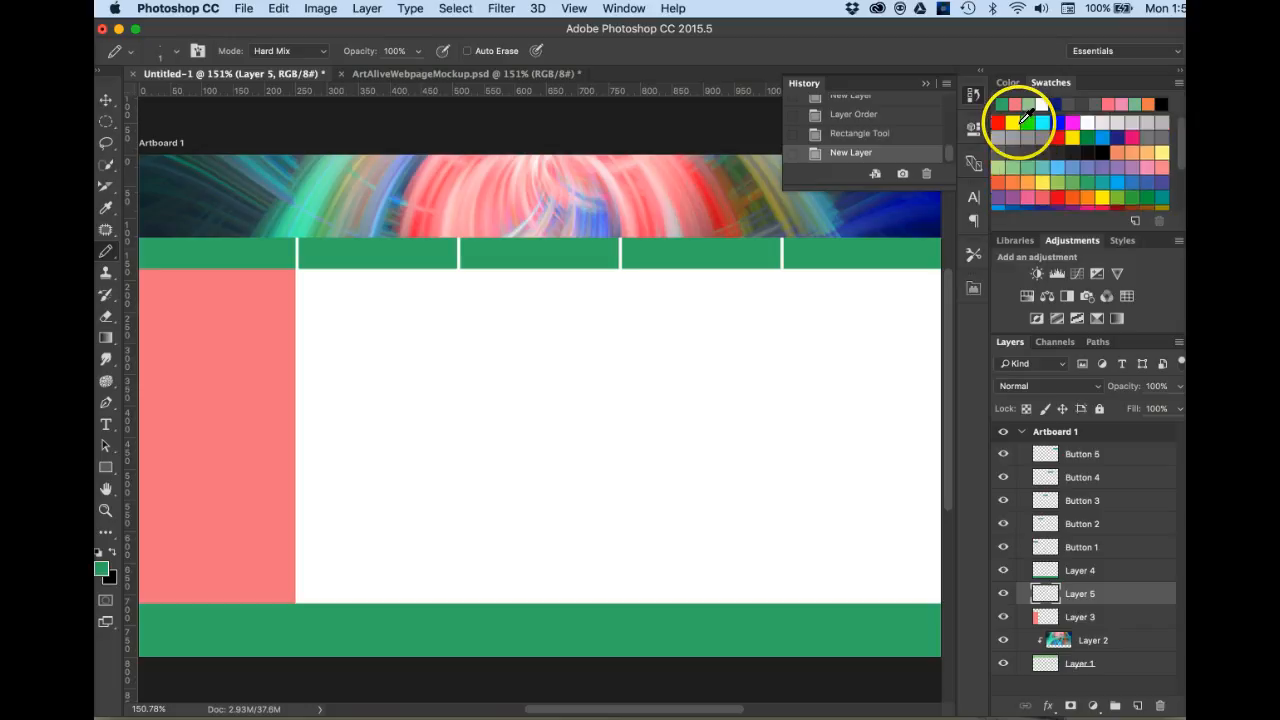
{"action": "left_click", "coordinate": [1101, 103]}
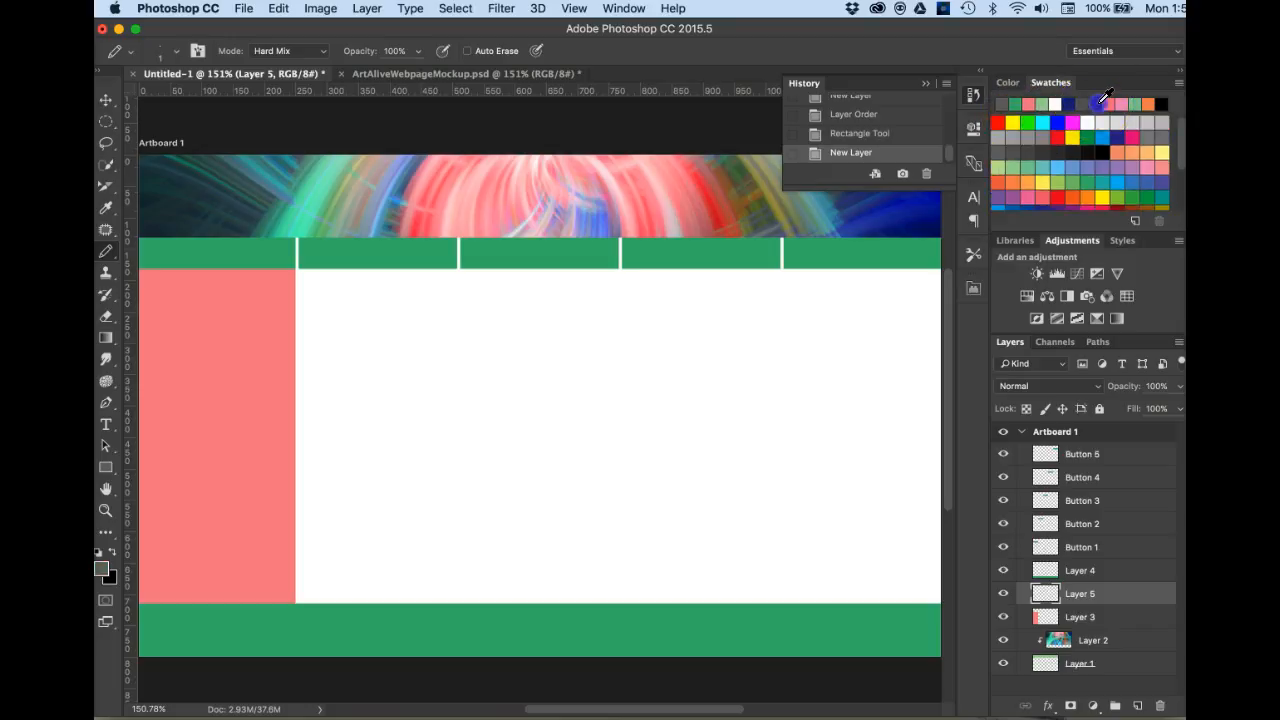
- Check the divider in ArtAliveWebpageMockup.psd, and draw a 1 px gray vertical line at about 650 px on Layer 5, from the buttons to the footer
{"action": "left_click", "coordinate": [468, 74]}
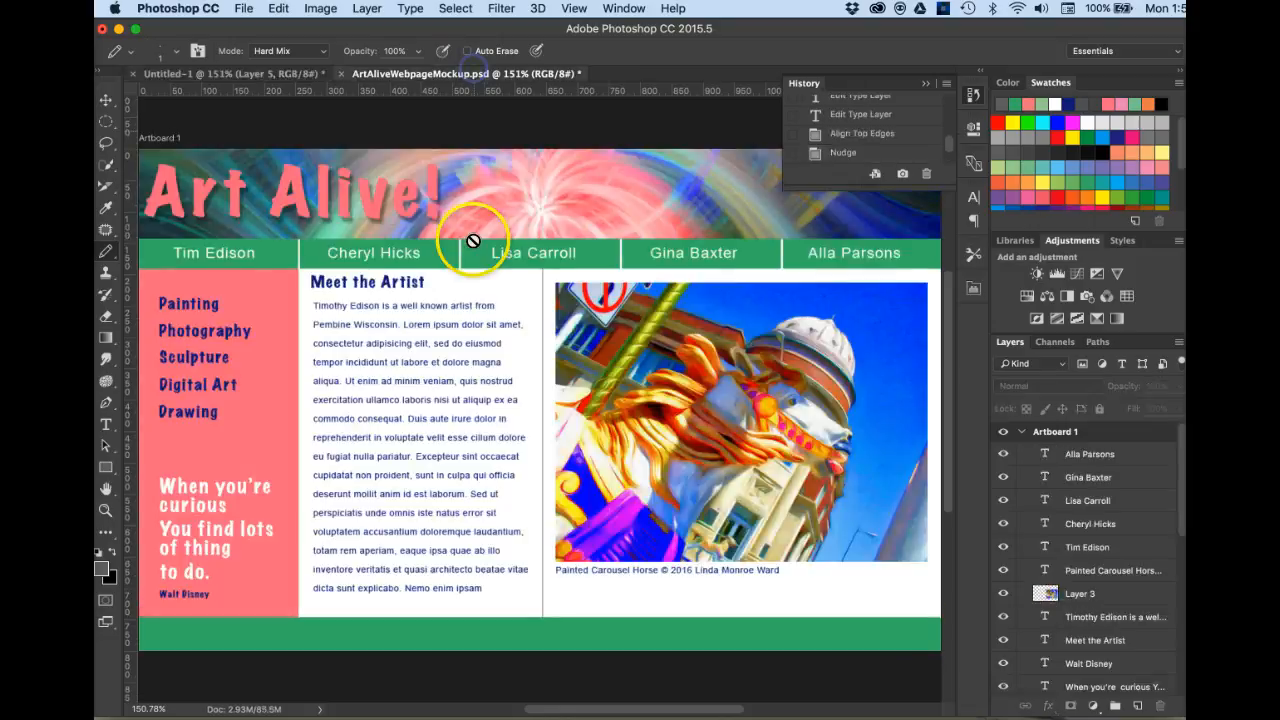
{"action": "left_click", "coordinate": [270, 74]}
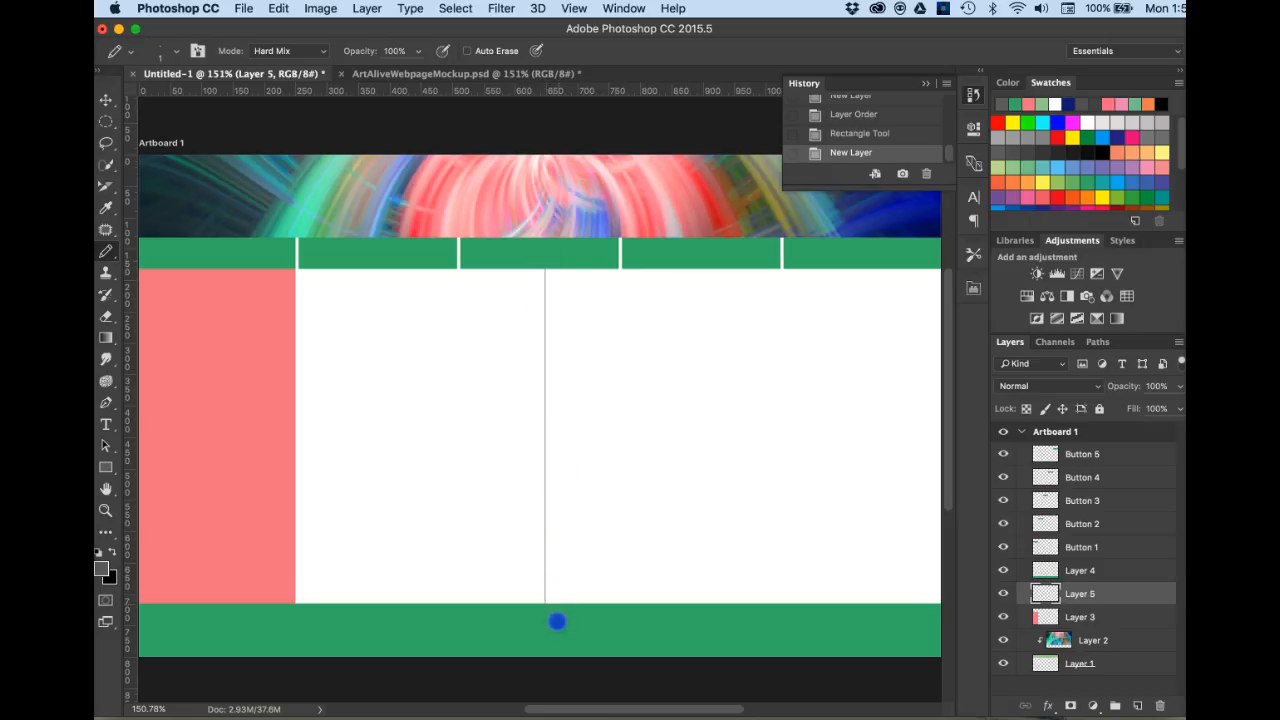
{"action": "left_click", "coordinate": [557, 624]}
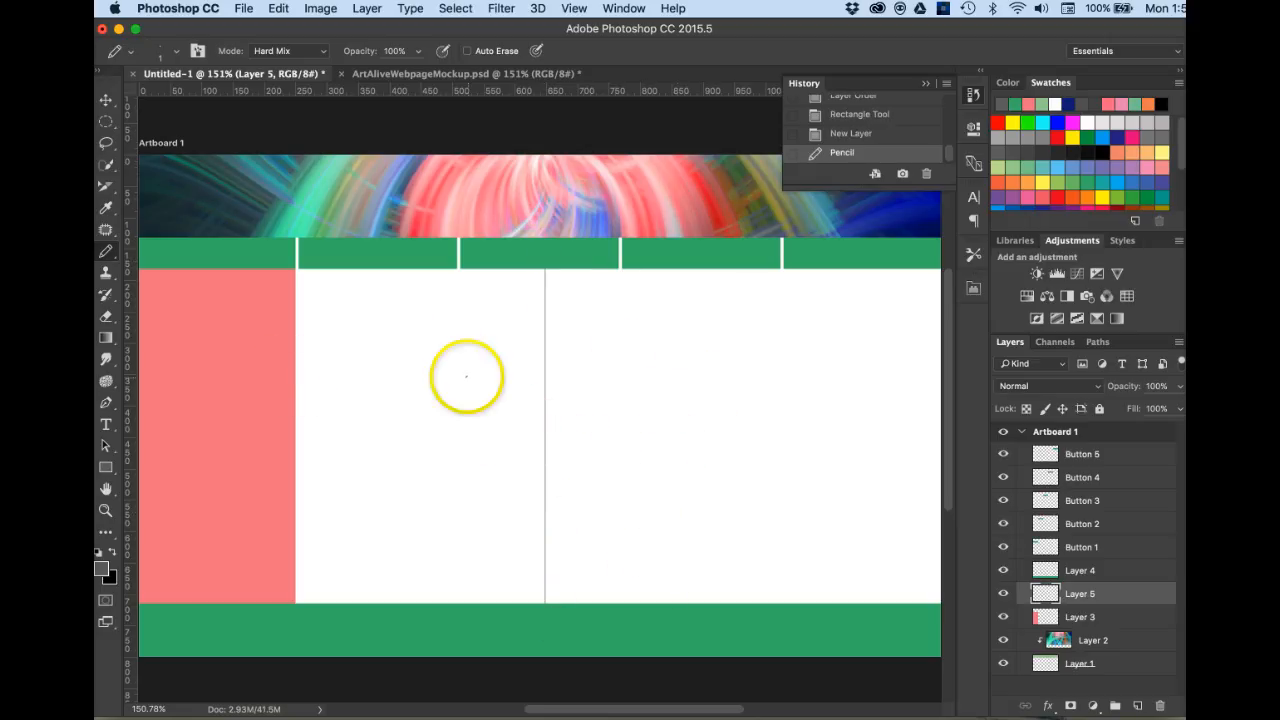
{"action": "scroll", "coordinate": [389, 341], "scroll_direction": "up", "scroll_amount": 5}
{"action": "scroll", "coordinate": [389, 341], "scroll_direction": "down", "scroll_amount": 2}
{"action": "scroll", "coordinate": [389, 341], "scroll_direction": "left", "scroll_amount": 1}
{"action": "scroll", "coordinate": [403, 352], "scroll_direction": "down", "scroll_amount": 4}
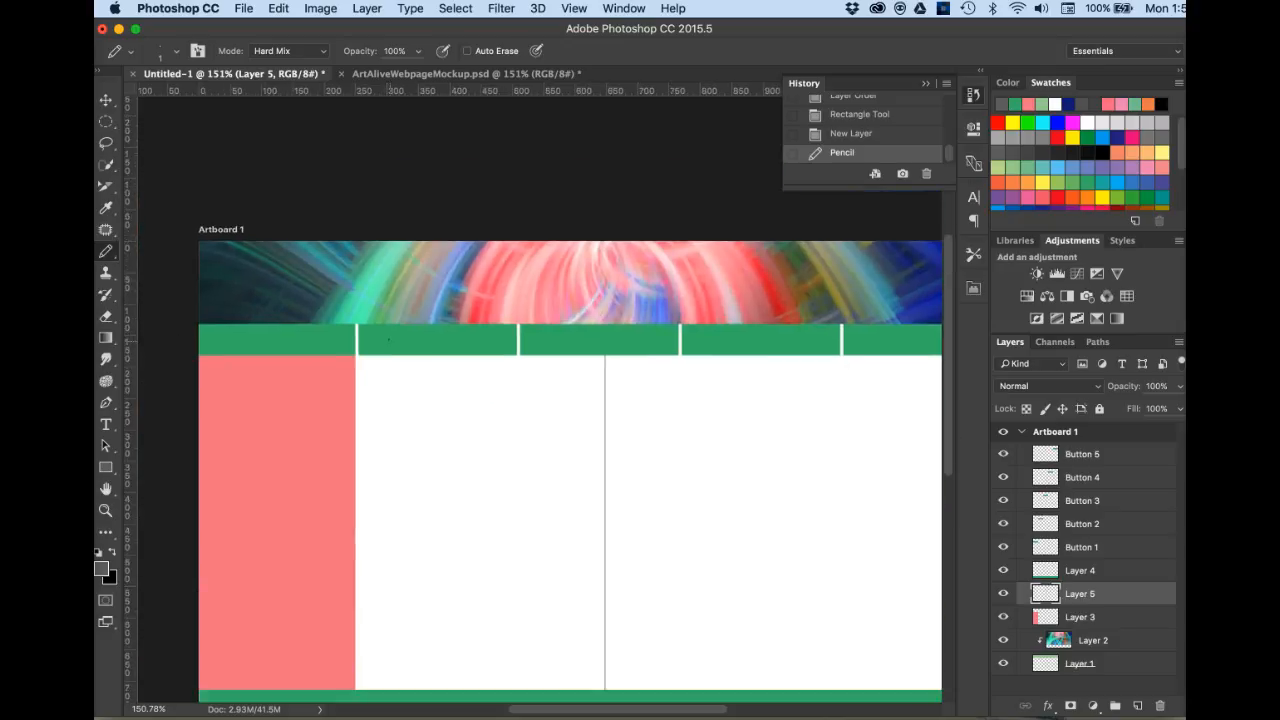
{"action": "scroll", "coordinate": [403, 352], "scroll_direction": "right", "scroll_amount": 2}
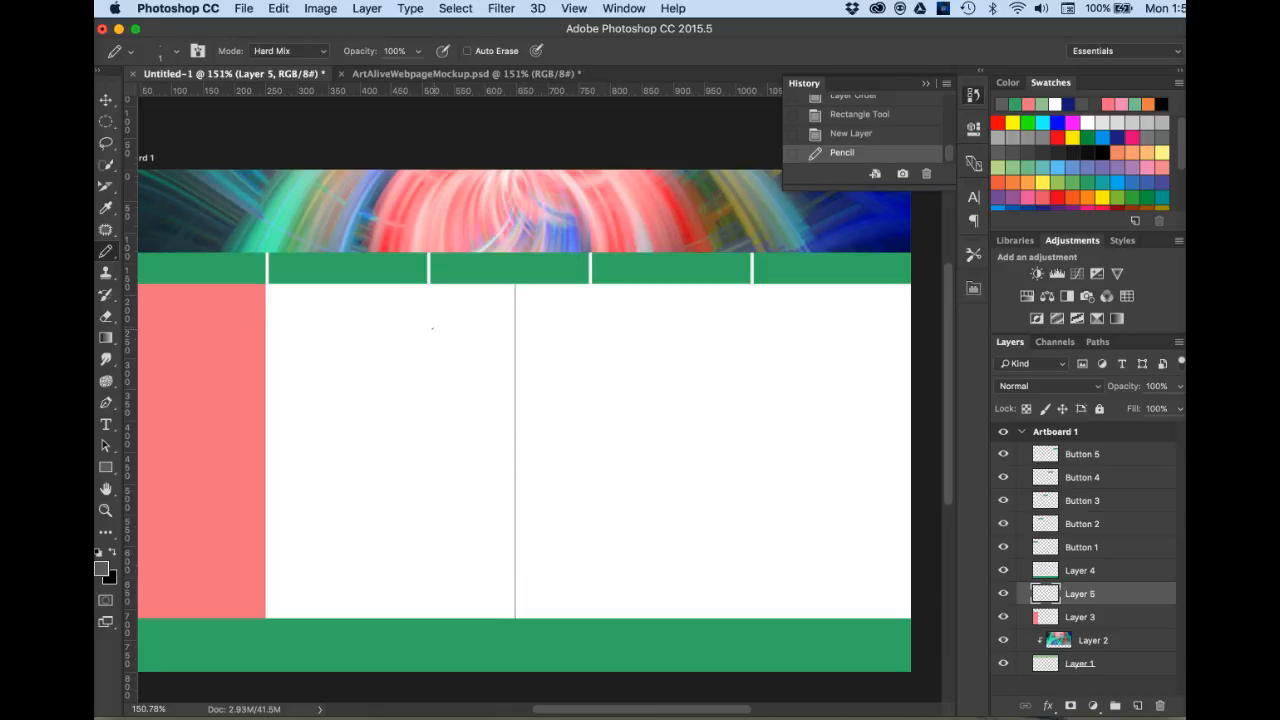
{"action": "key", "text": "super+0"}
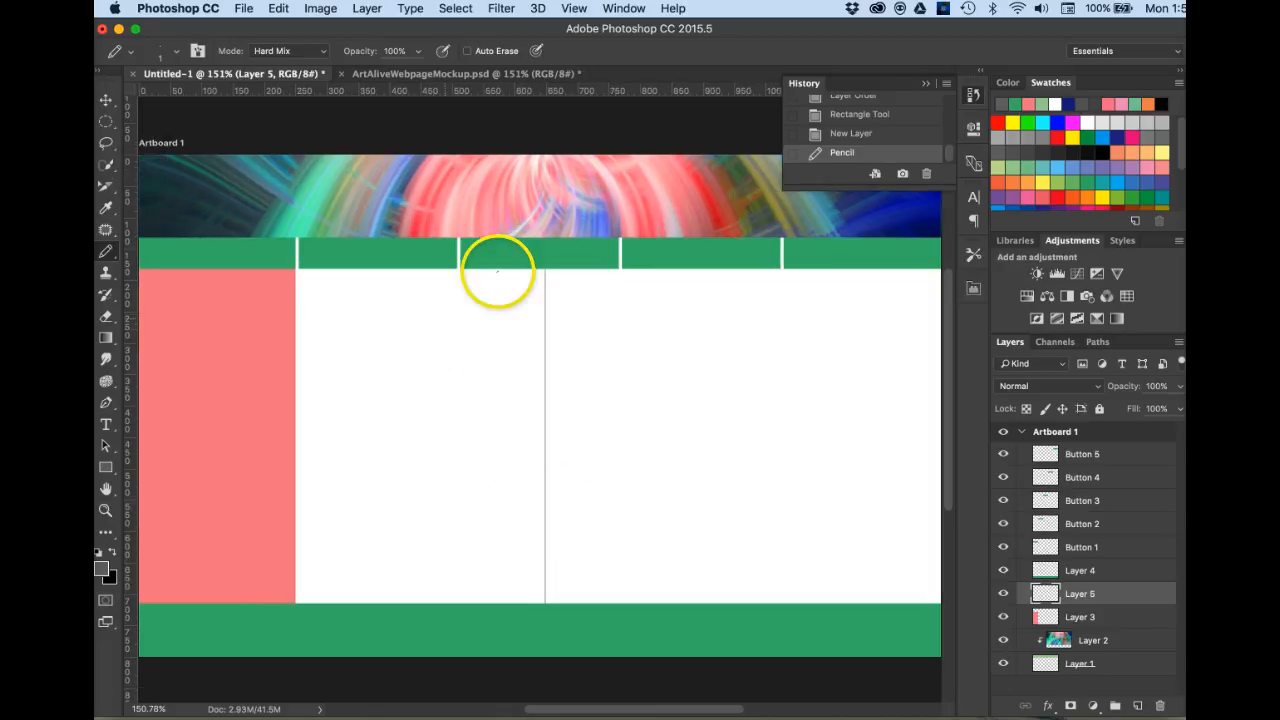
{"action": "left_click", "coordinate": [925, 83]}
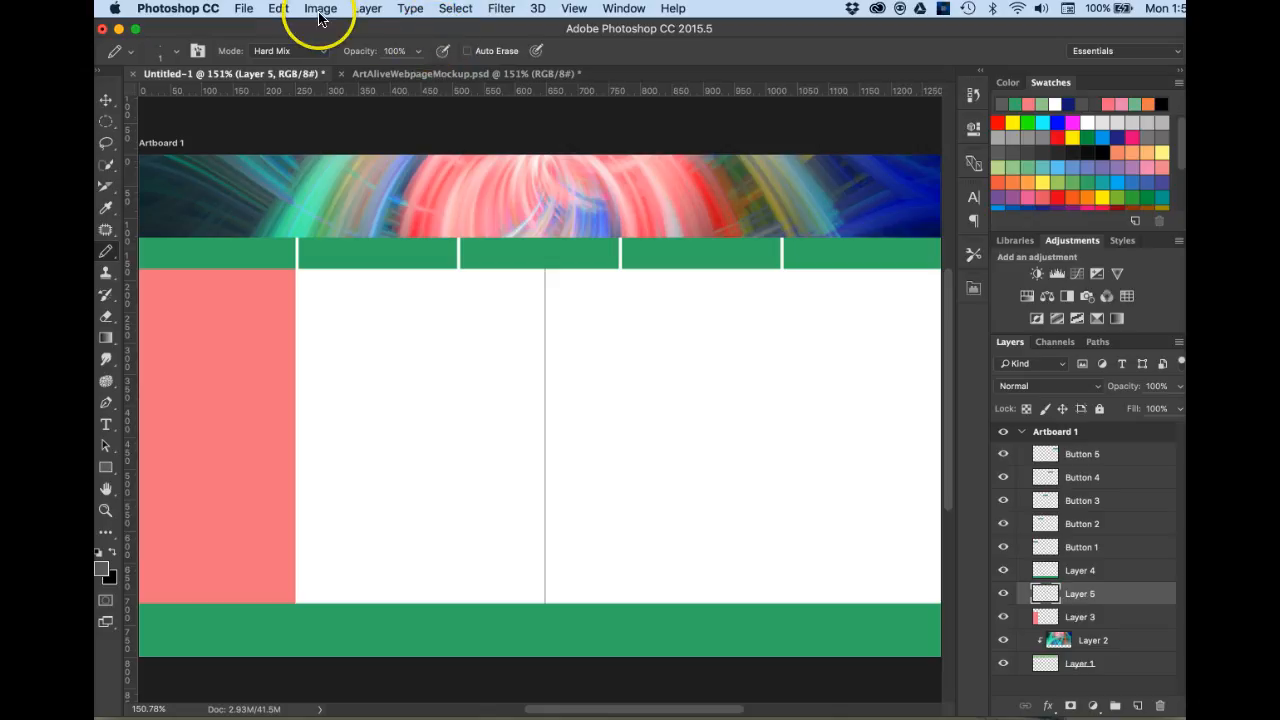
{"action": "left_click", "coordinate": [243, 8]}
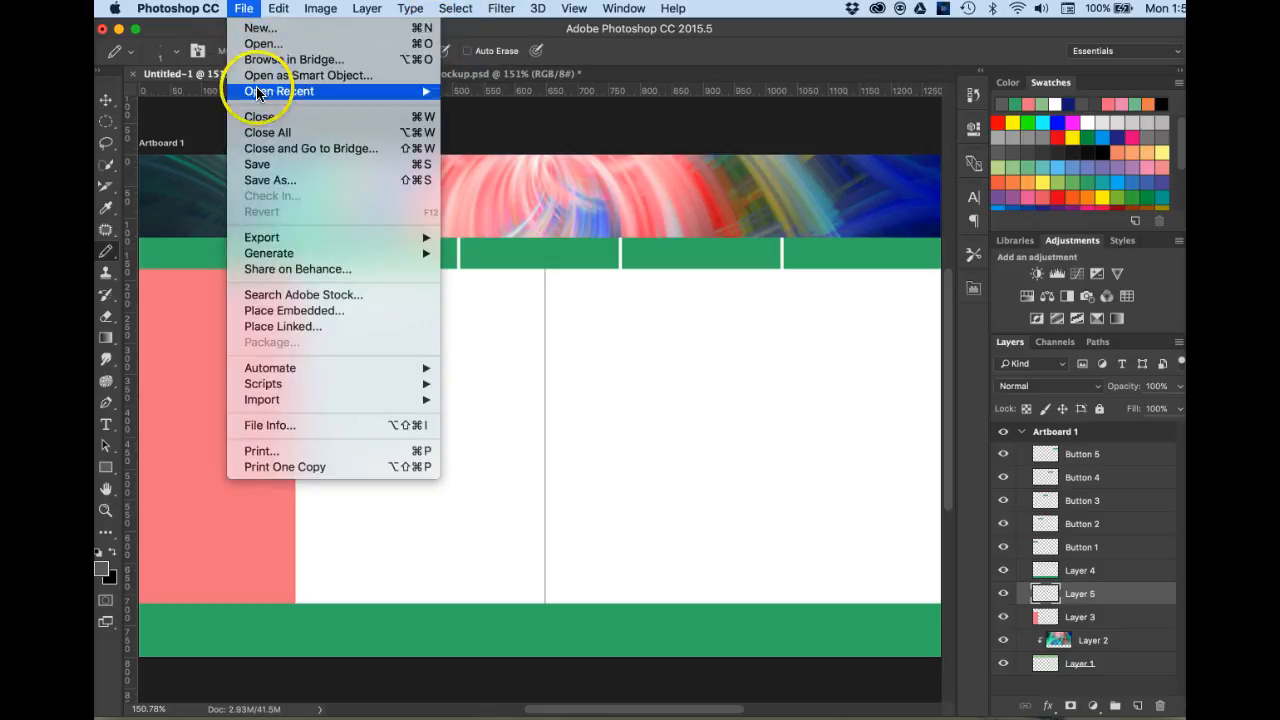
{"action": "mouse_move", "coordinate": [257, 93]}
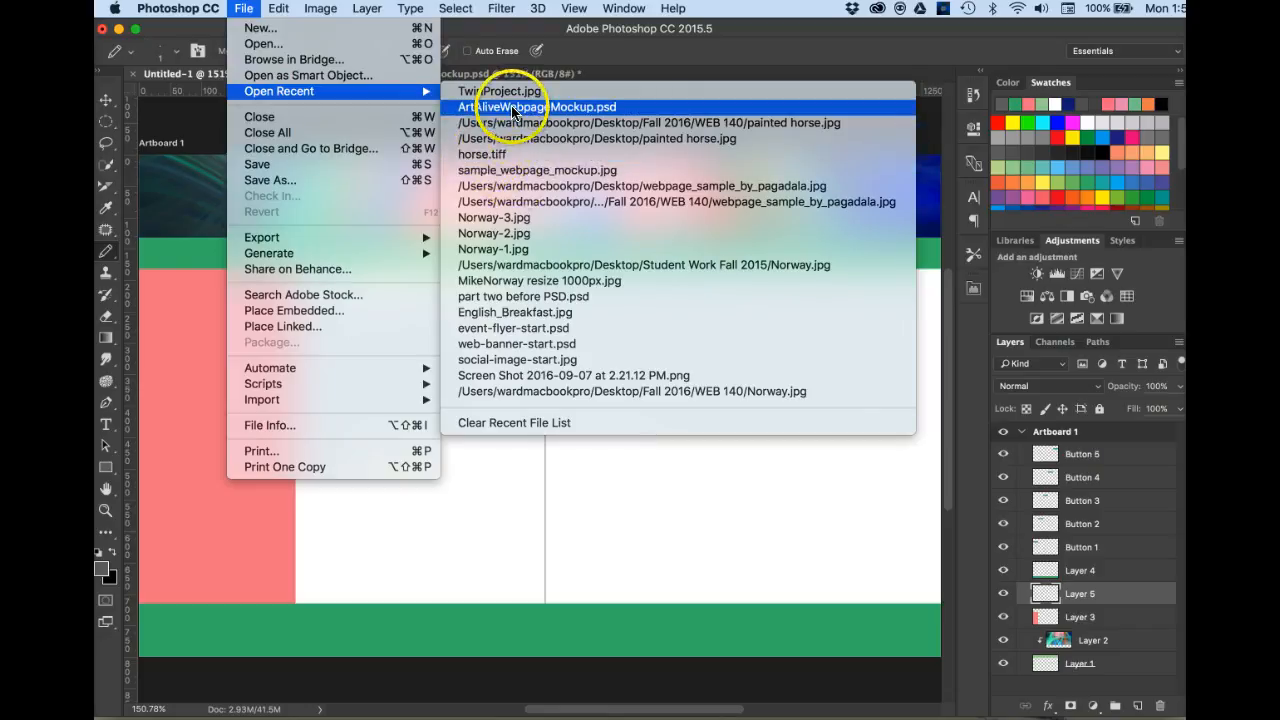
{"action": "left_click", "coordinate": [481, 154]}
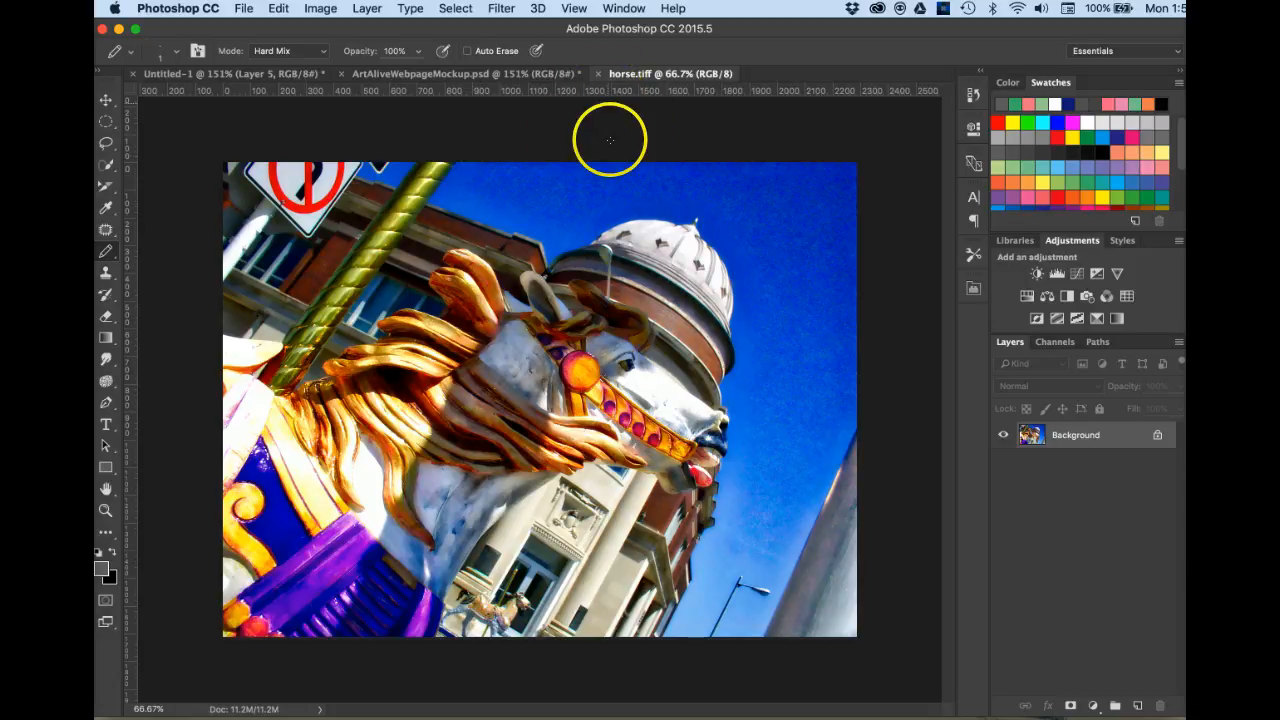
{"action": "left_click", "coordinate": [599, 71]}
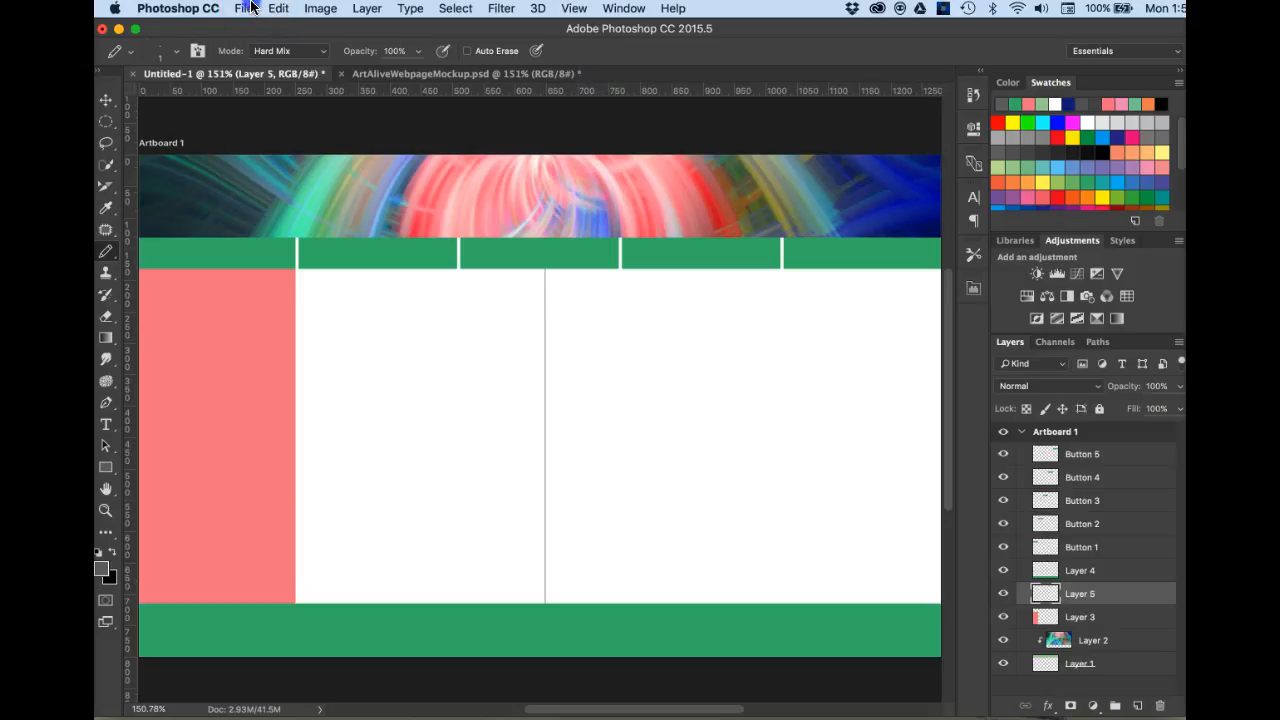
- Open painted horse.jpg from the Desktop folder
{"action": "left_click", "coordinate": [250, 8]}
{"action": "left_click", "coordinate": [256, 44]}
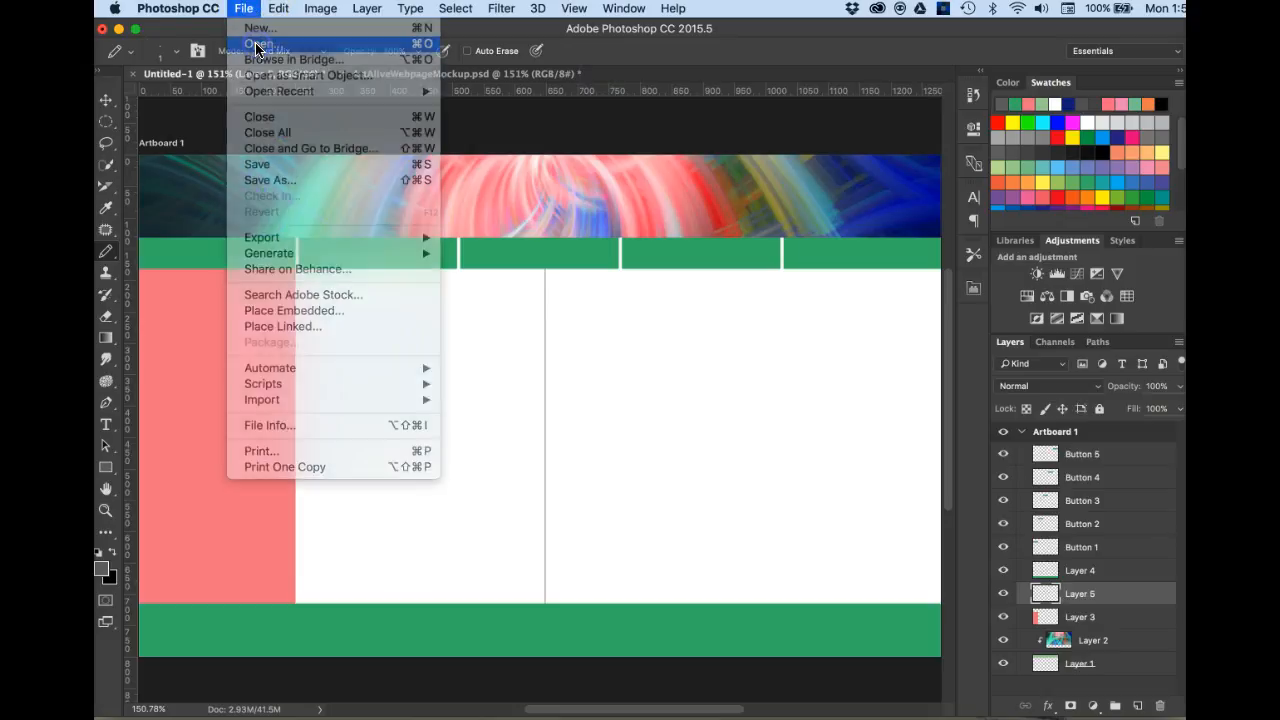
{"action": "scroll", "coordinate": [736, 447], "scroll_direction": "down", "scroll_amount": 8}
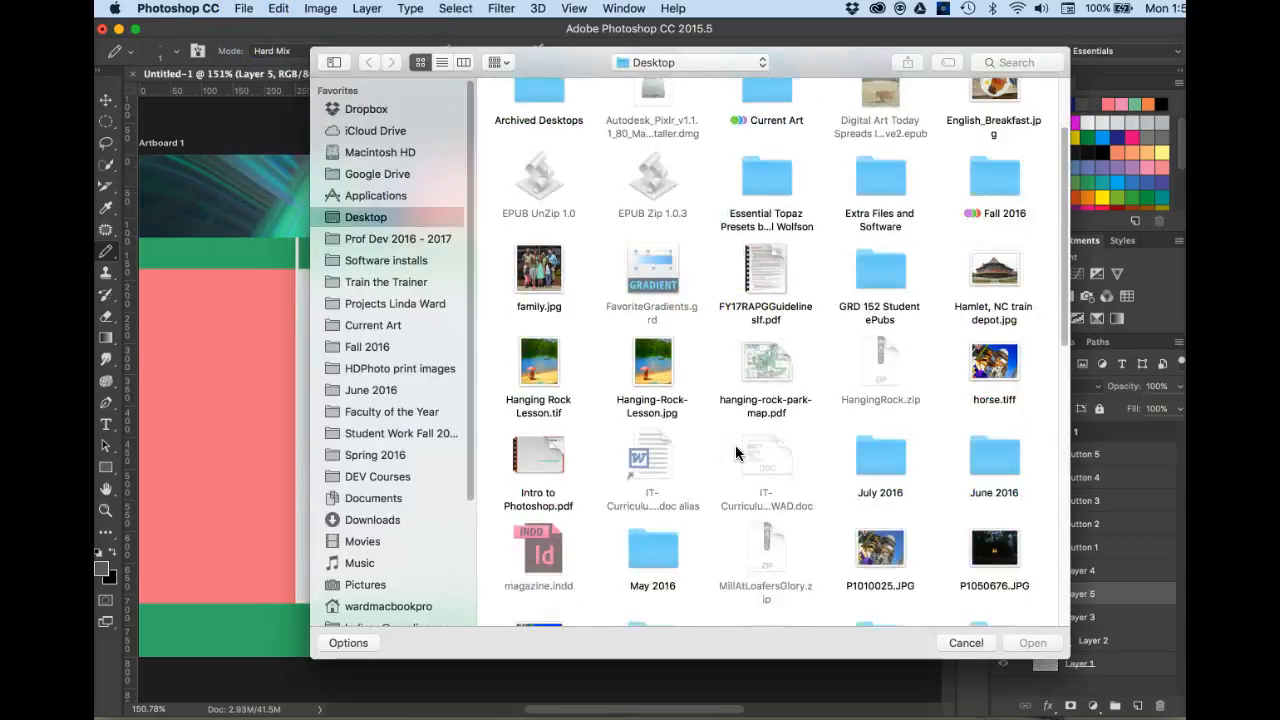
{"action": "scroll", "coordinate": [736, 452], "scroll_direction": "down", "scroll_amount": 8}
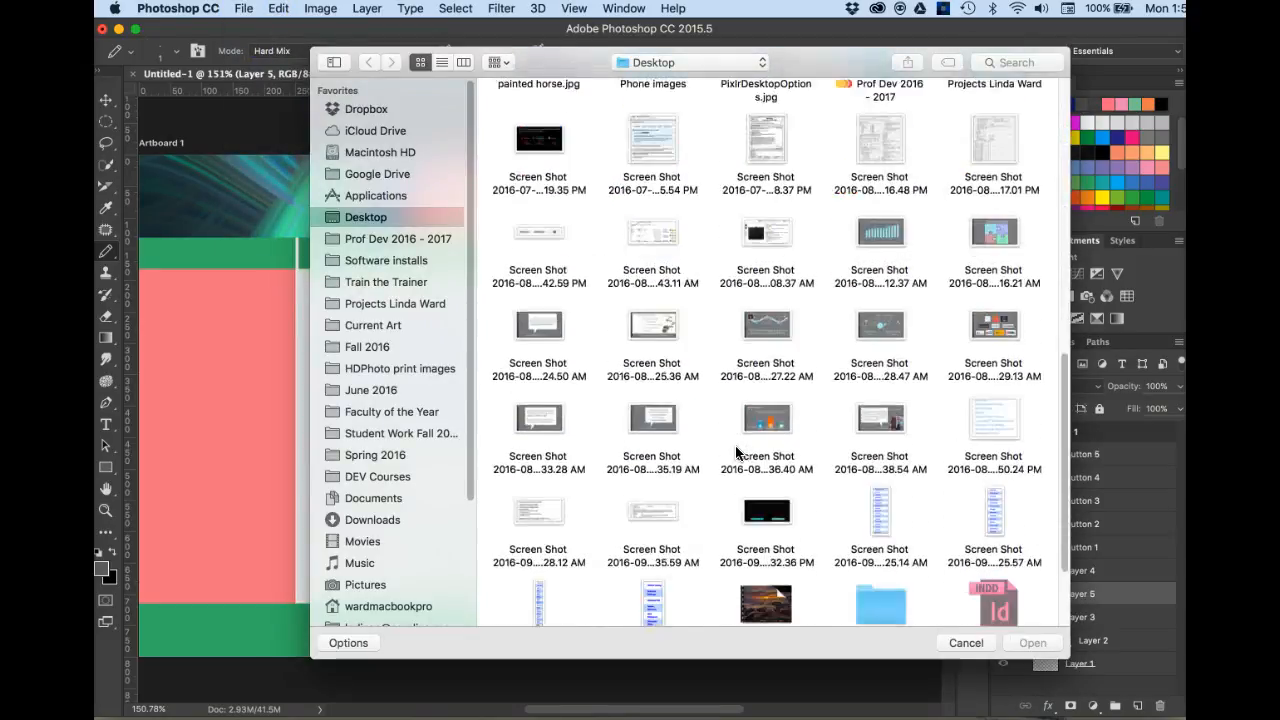
{"action": "scroll", "coordinate": [736, 452], "scroll_direction": "up", "scroll_amount": 6}
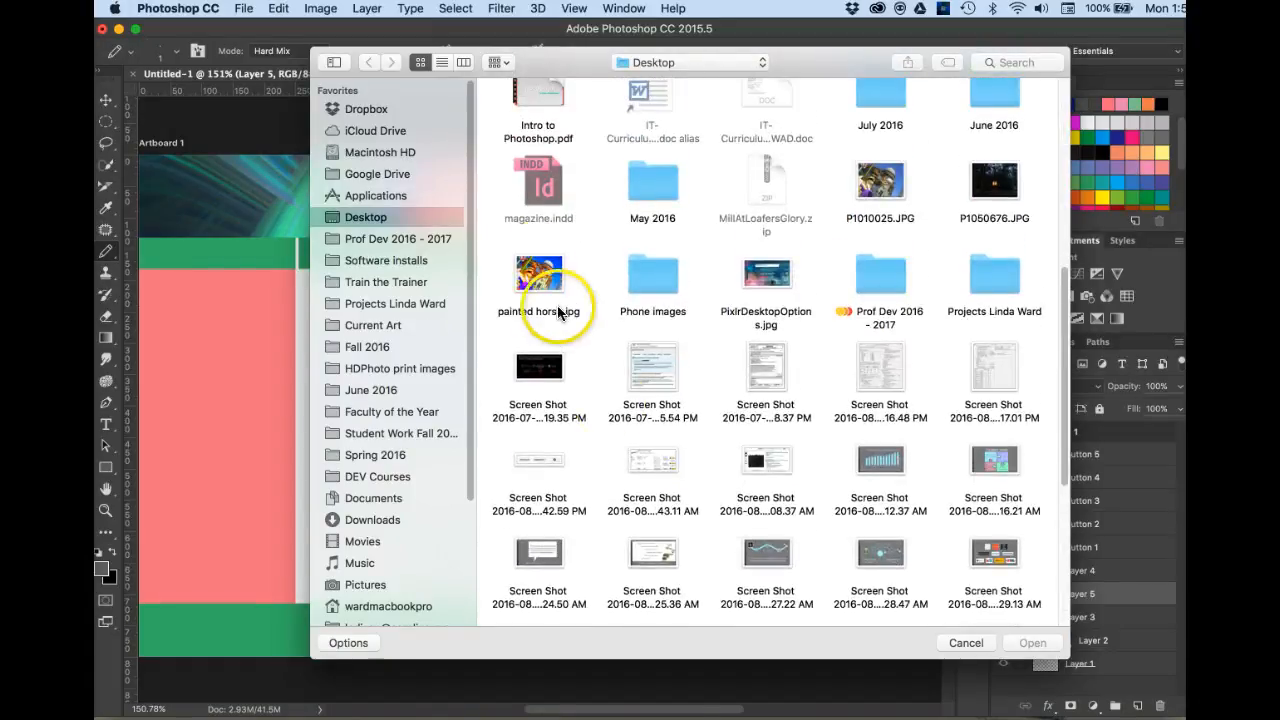
{"action": "left_click", "coordinate": [530, 262]}
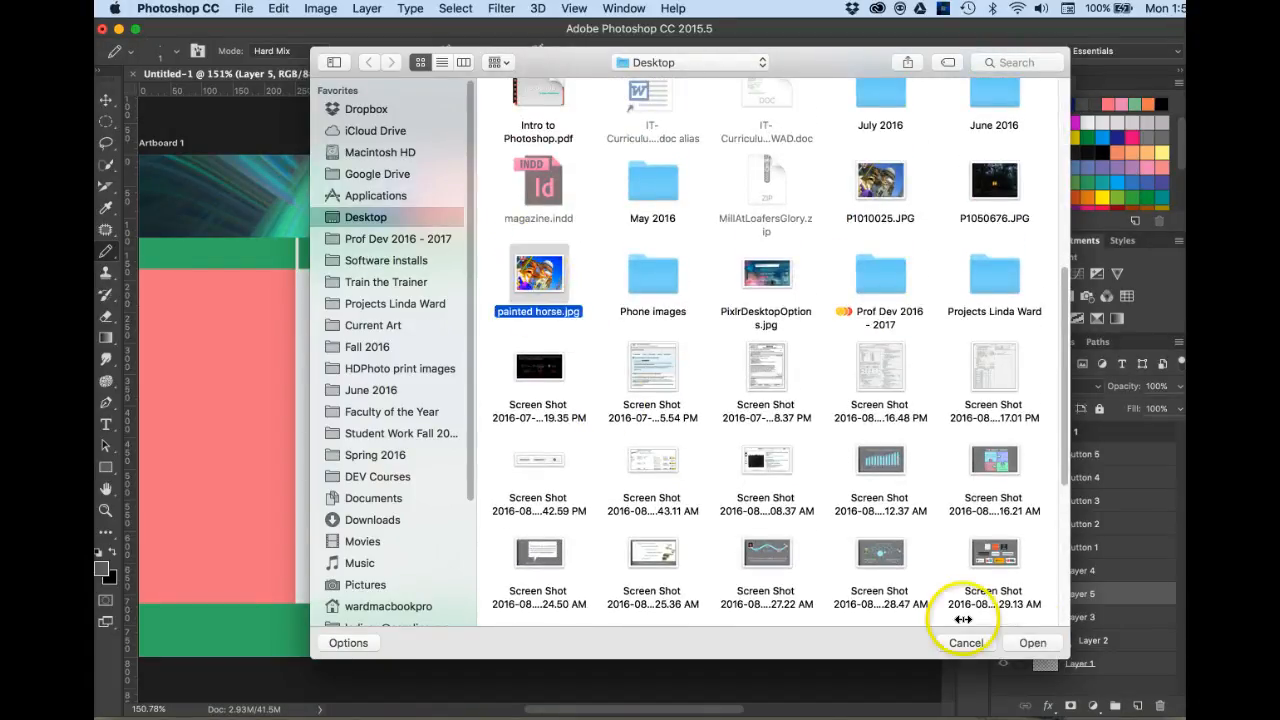
{"action": "left_click", "coordinate": [1033, 643]}
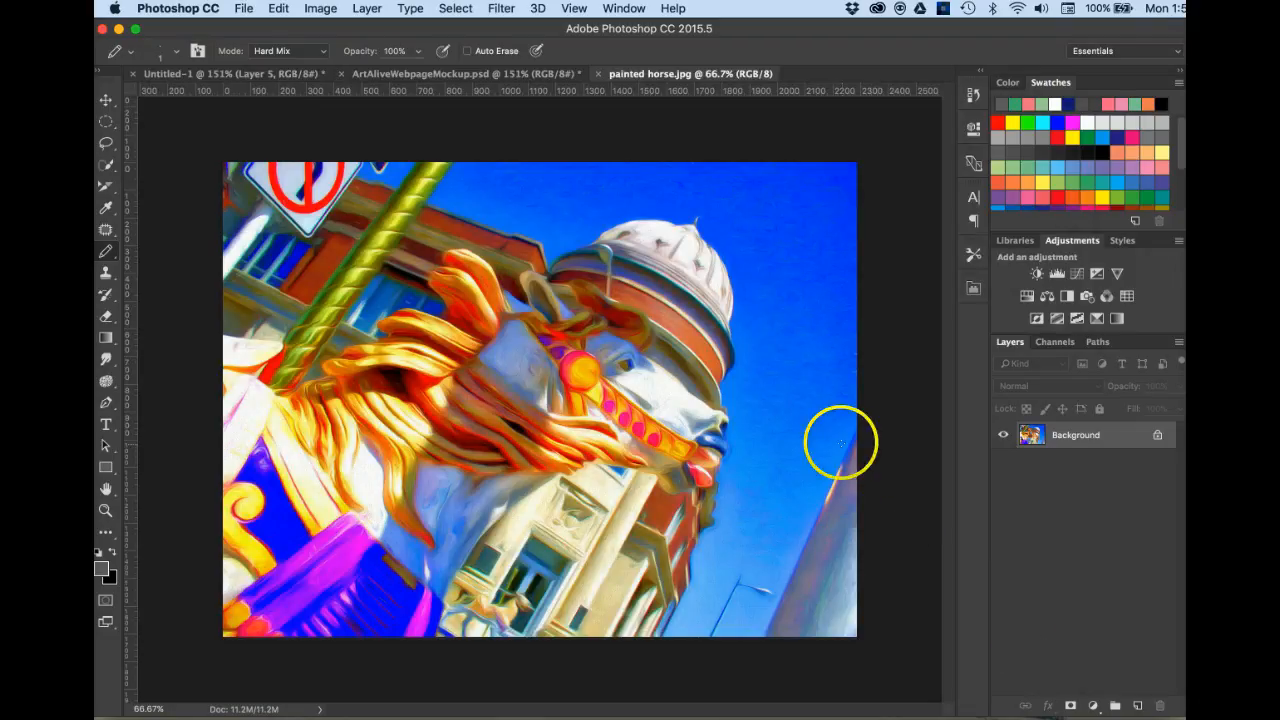
- Tile all open document windows vertically
{"action": "left_click", "coordinate": [628, 8]}
{"action": "mouse_move", "coordinate": [634, 33]}
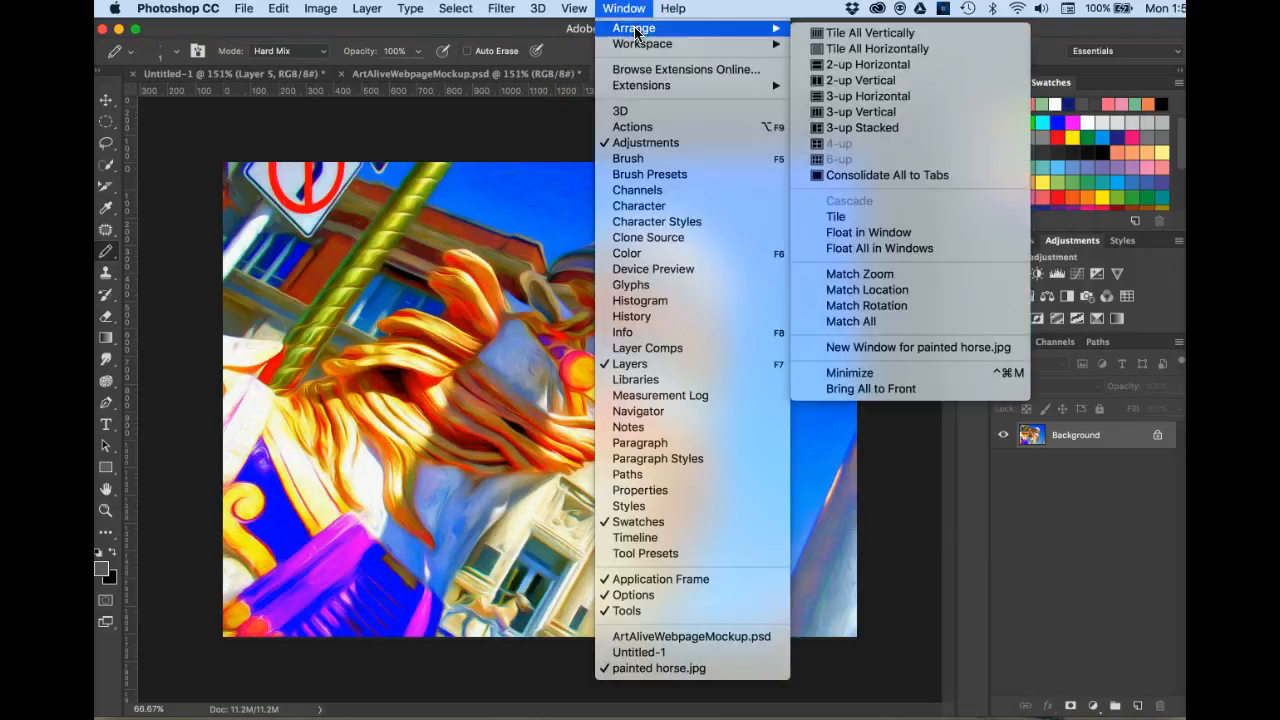
{"action": "left_click", "coordinate": [868, 36]}
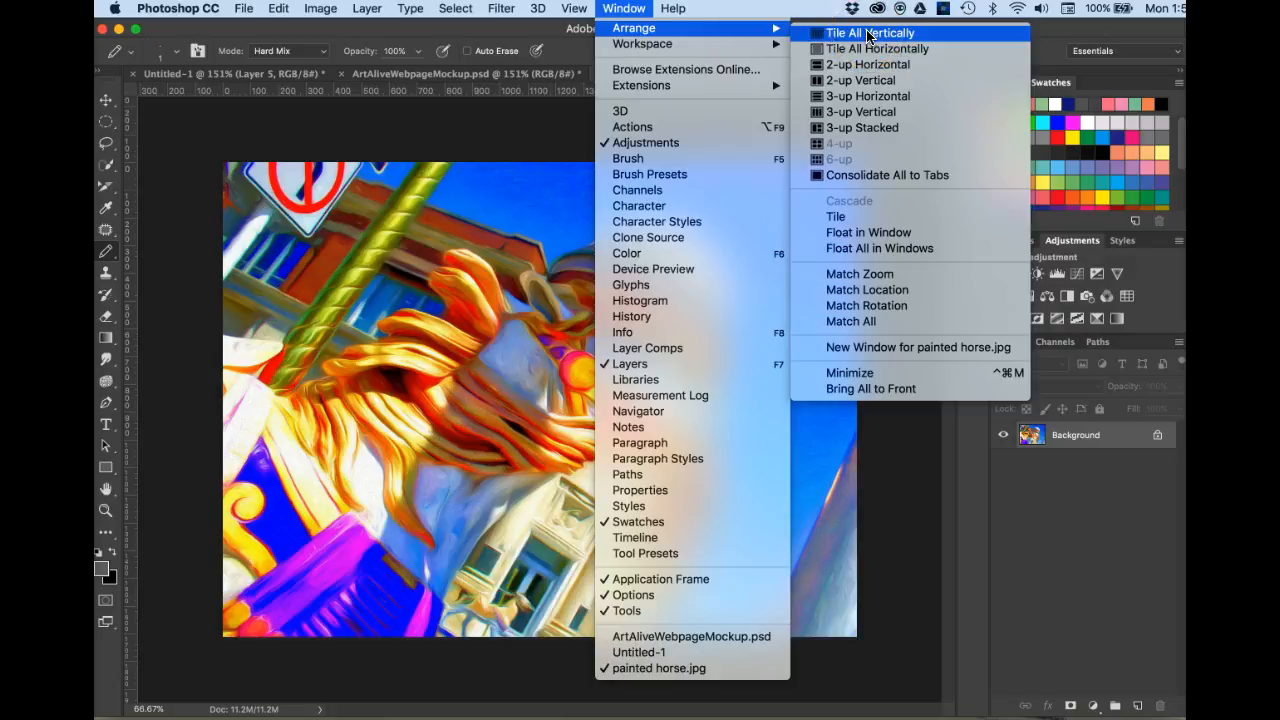
{"action": "left_click", "coordinate": [868, 35]}
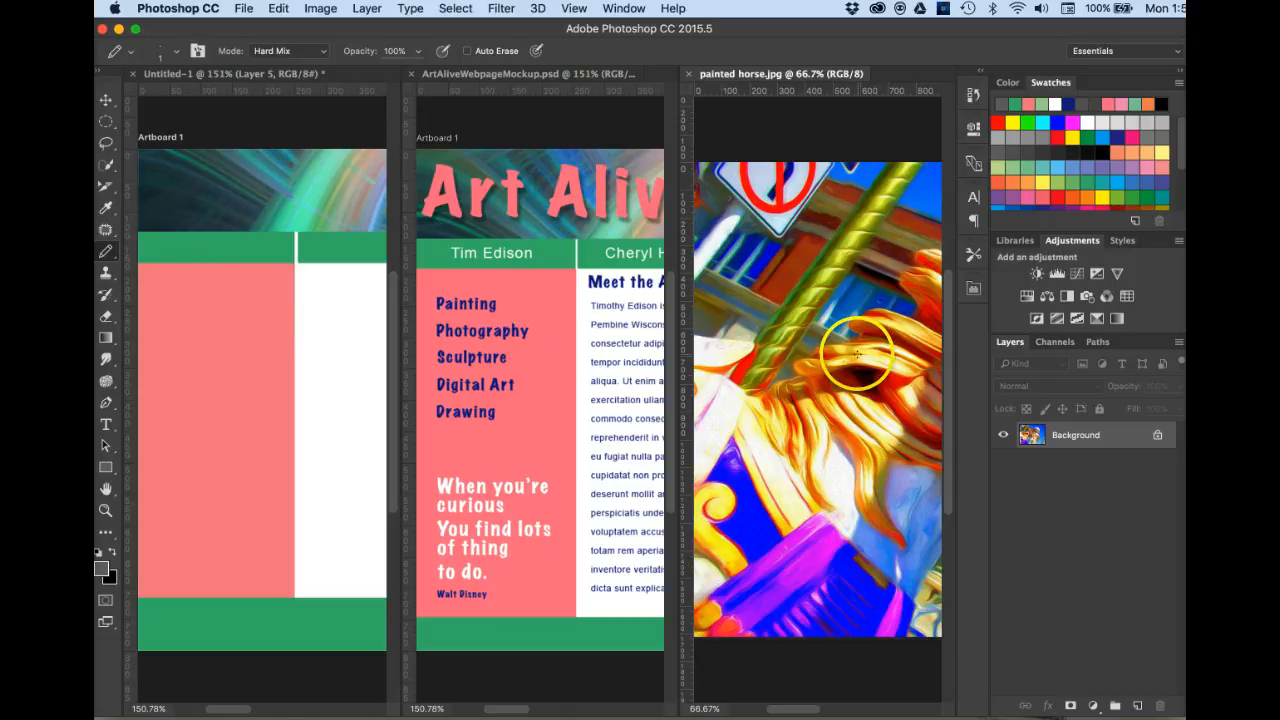
- Copy the horse picture into Untitled-1 with the Move tool and close painted horse.jpg
{"action": "left_click", "coordinate": [106, 100]}
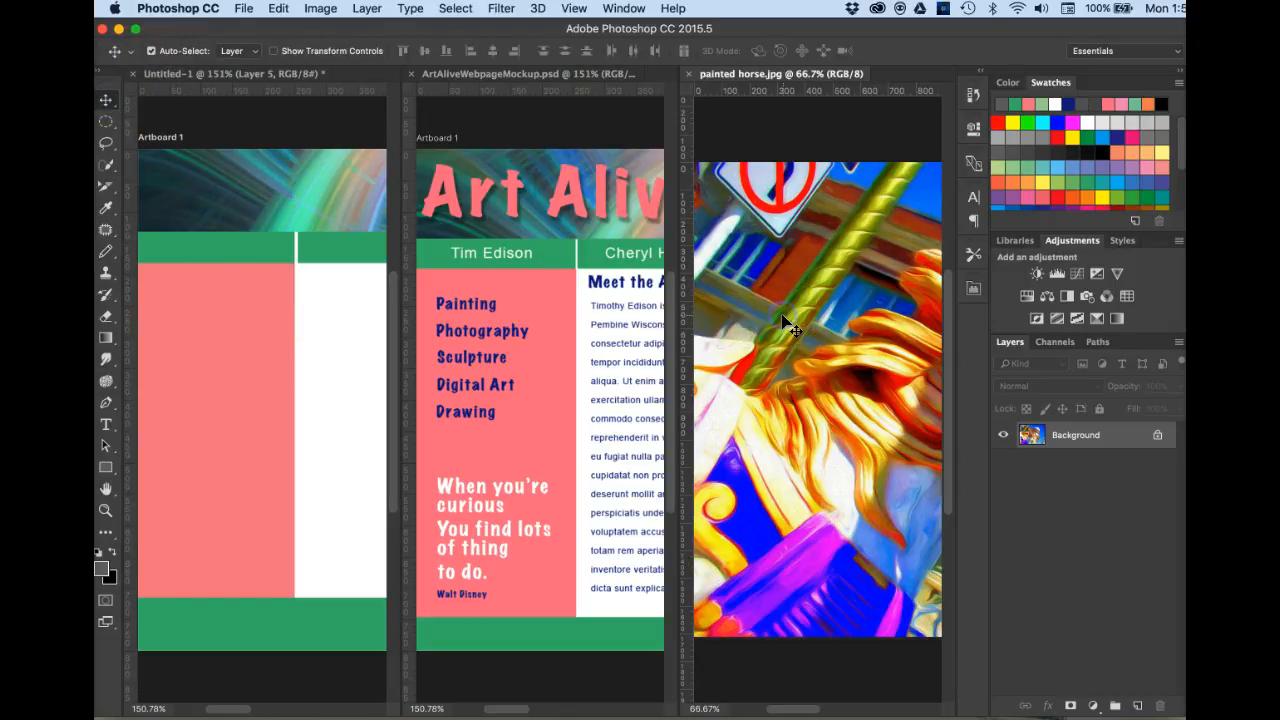
{"action": "left_click_drag", "start_coordinate": [790, 325], "coordinate": [681, 333]}
{"action": "mouse_move", "coordinate": [248, 358]}
{"action": "left_mouse_down"}
{"action": "mouse_move", "coordinate": [266, 320]}
{"action": "mouse_move", "coordinate": [383, 232]}
{"action": "mouse_move", "coordinate": [389, 126]}
{"action": "mouse_move", "coordinate": [414, 77]}
{"action": "mouse_move", "coordinate": [689, 84]}
{"action": "left_mouse_up"}
{"action": "left_click", "coordinate": [689, 75]}
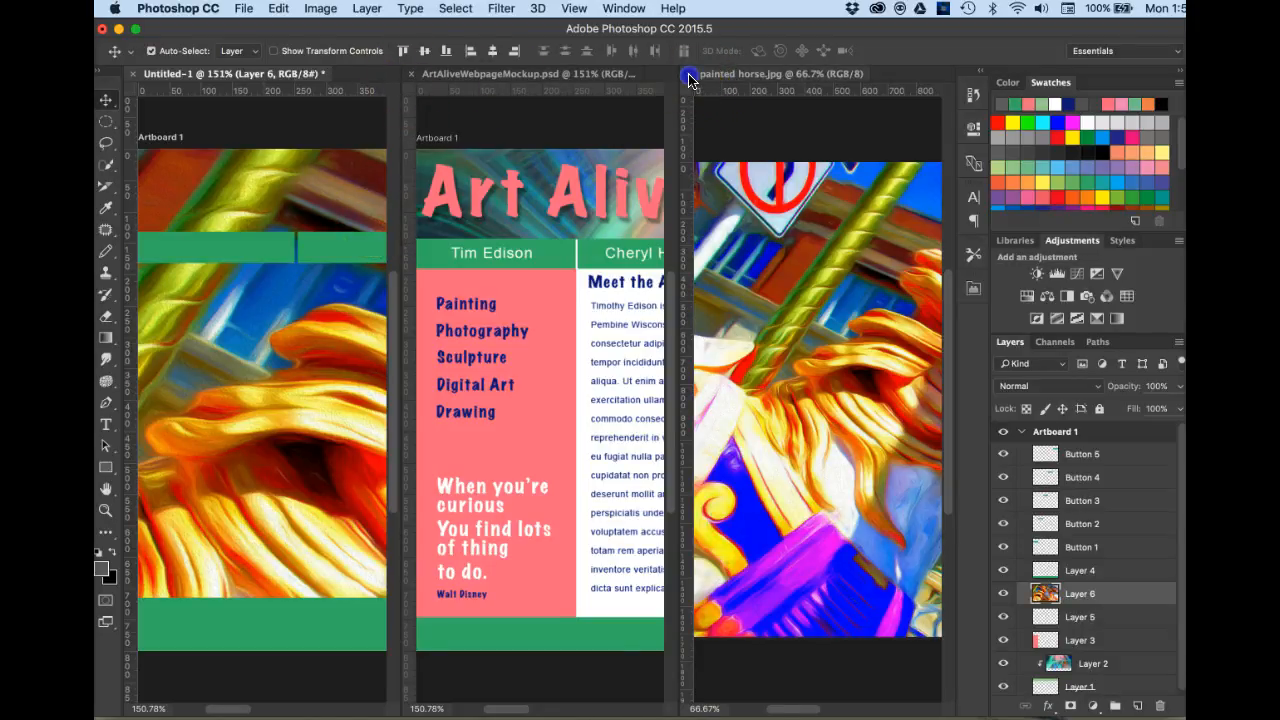
- Consolidate the two remaining documents, Untitled-1 and ArtAliveWebpageMockup.psd, back into tabs
{"action": "left_click", "coordinate": [368, 142]}
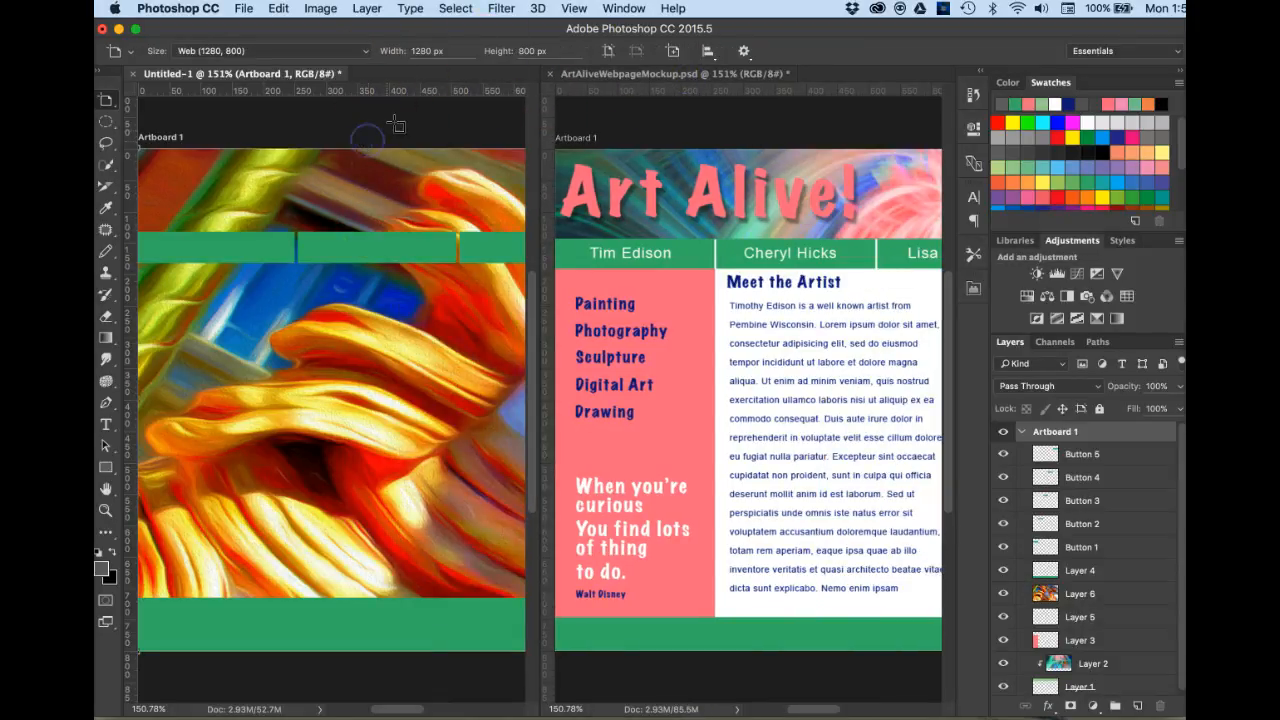
{"action": "left_click", "coordinate": [622, 10]}
{"action": "mouse_move", "coordinate": [660, 28]}
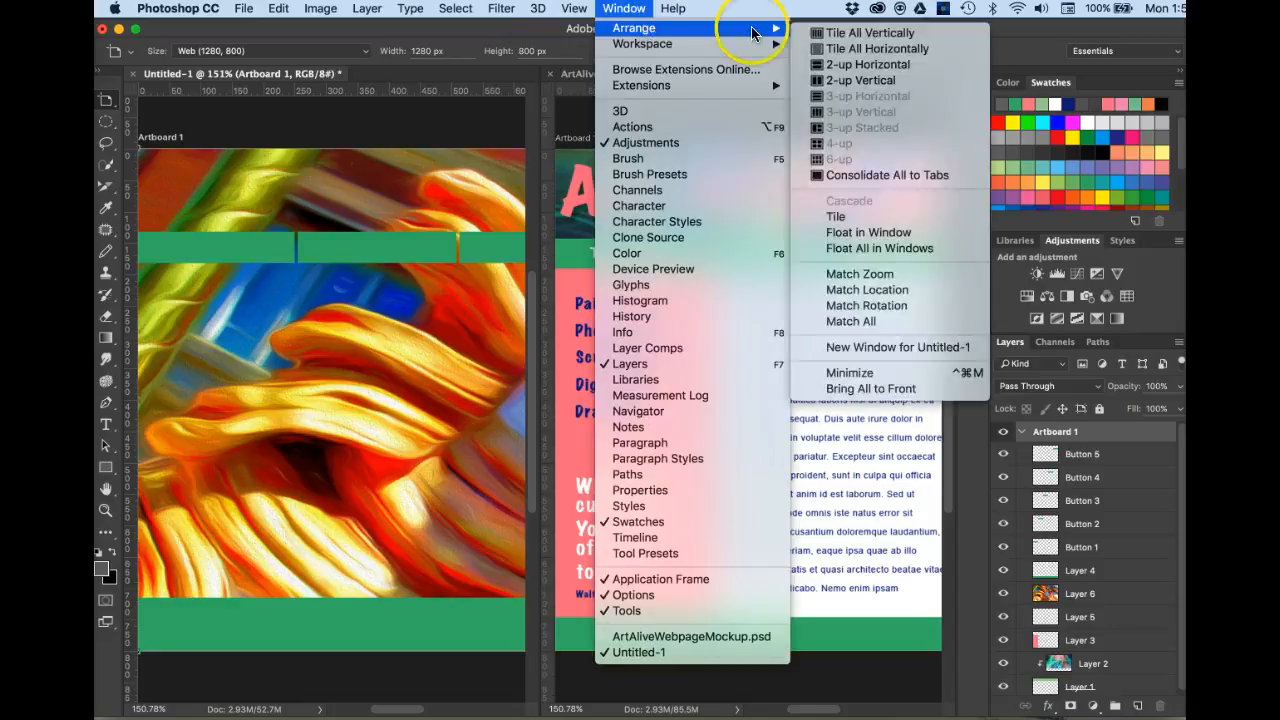
{"action": "left_click", "coordinate": [840, 176]}
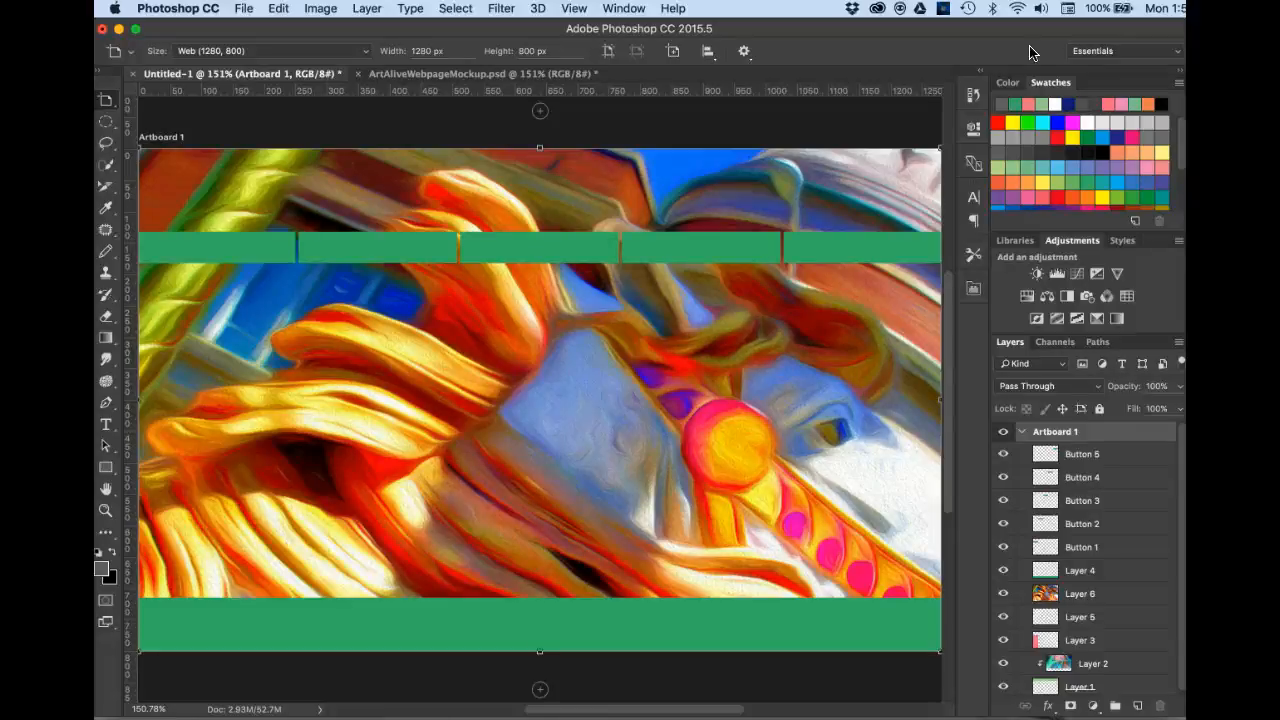
- Rename the horse picture's Layer 6 as "horse" and move it above Button 5 to the top of the layer stack
{"action": "key", "text": "super+minus"}
{"action": "key", "text": "super+minus"}
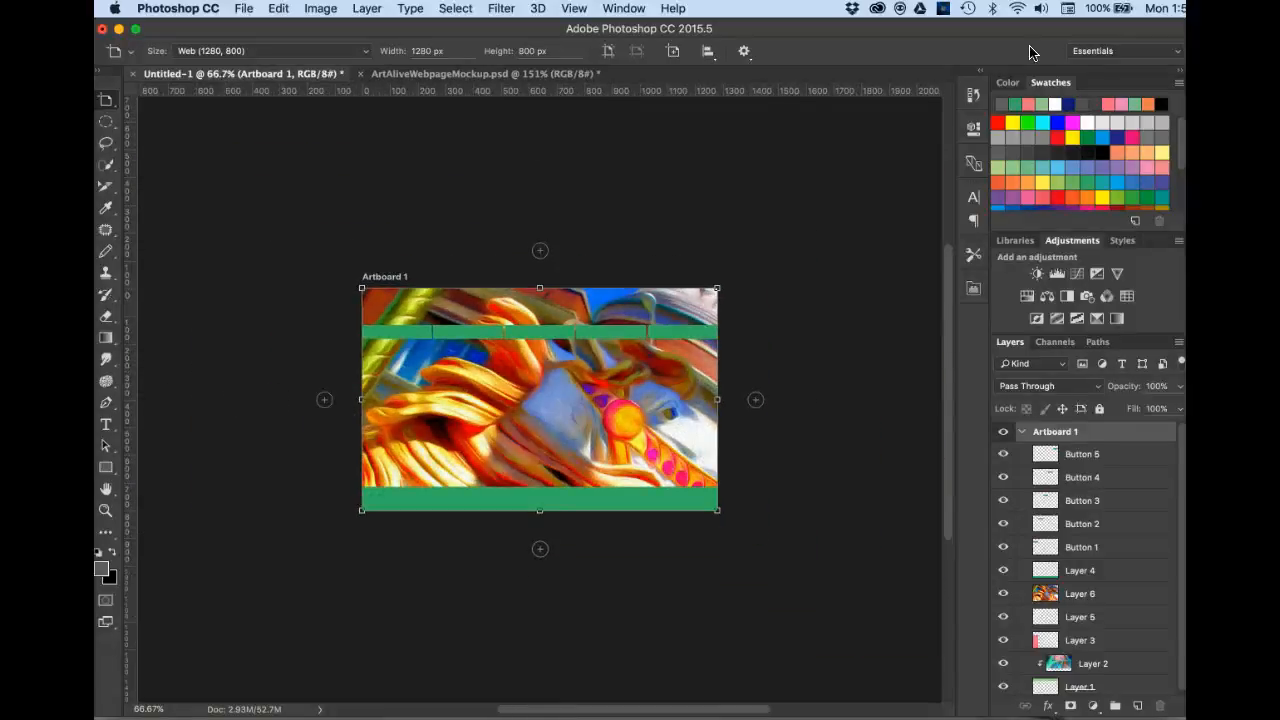
{"action": "scroll", "coordinate": [1128, 298], "scroll_direction": "up", "scroll_amount": 4}
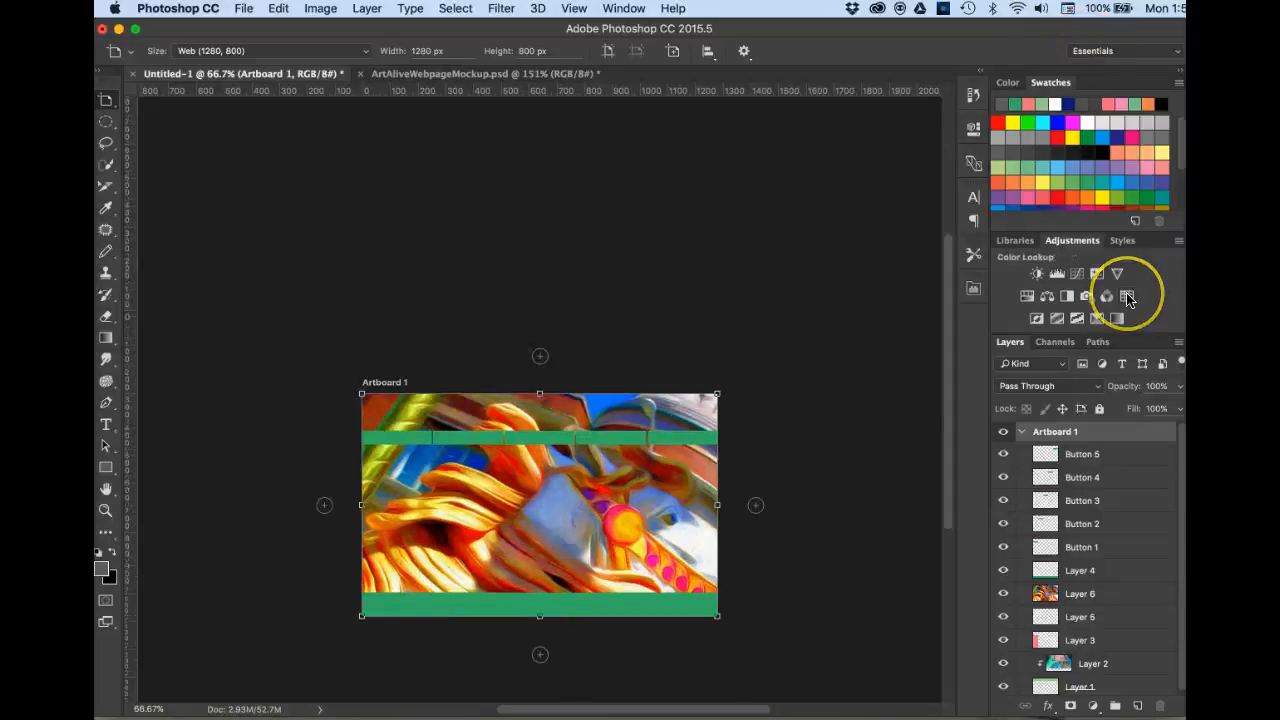
{"action": "scroll", "coordinate": [1127, 298], "scroll_direction": "down", "scroll_amount": 2}
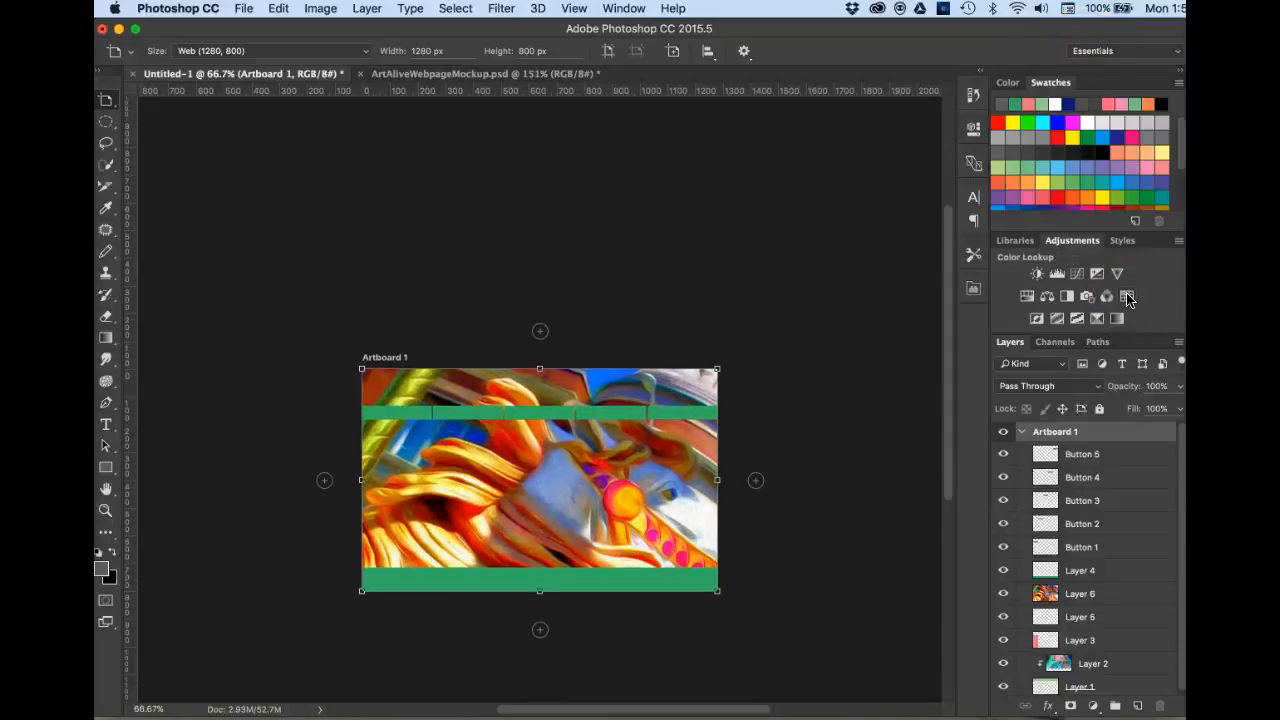
{"action": "left_click", "coordinate": [1100, 596]}
{"action": "key", "text": "v"}
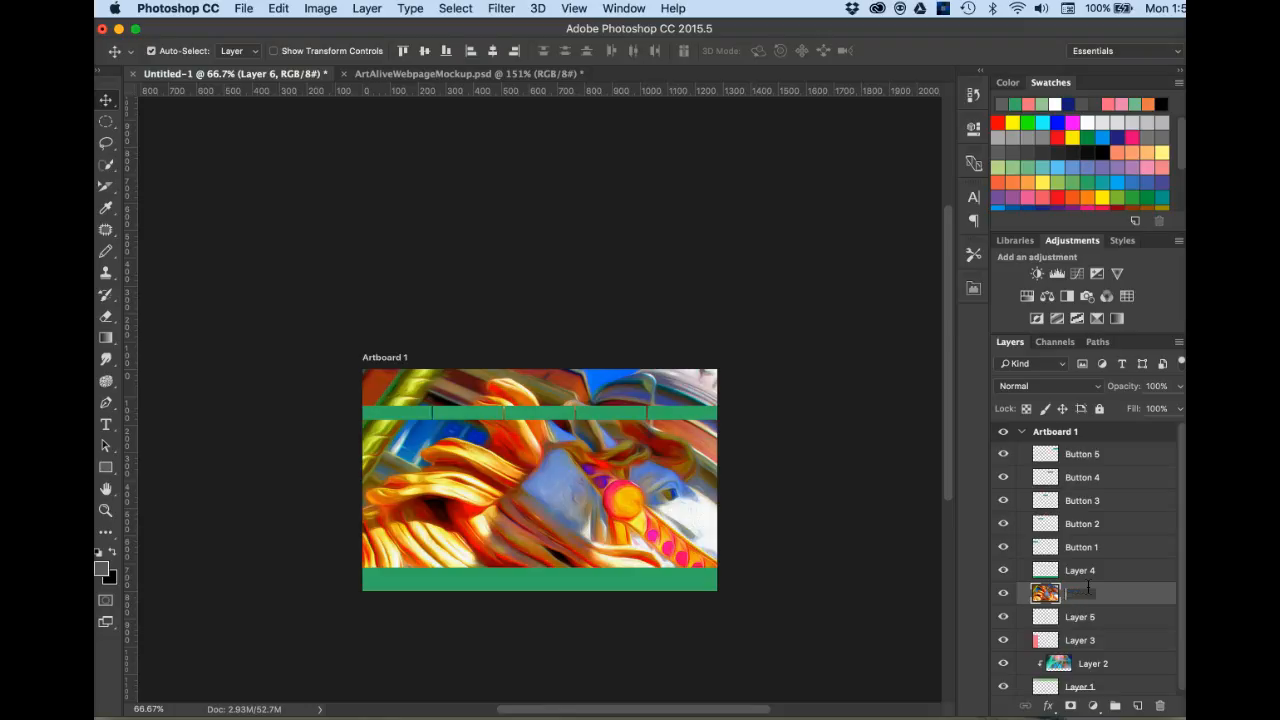
{"action": "type", "text": "horse"}
{"action": "key", "text": "Return"}
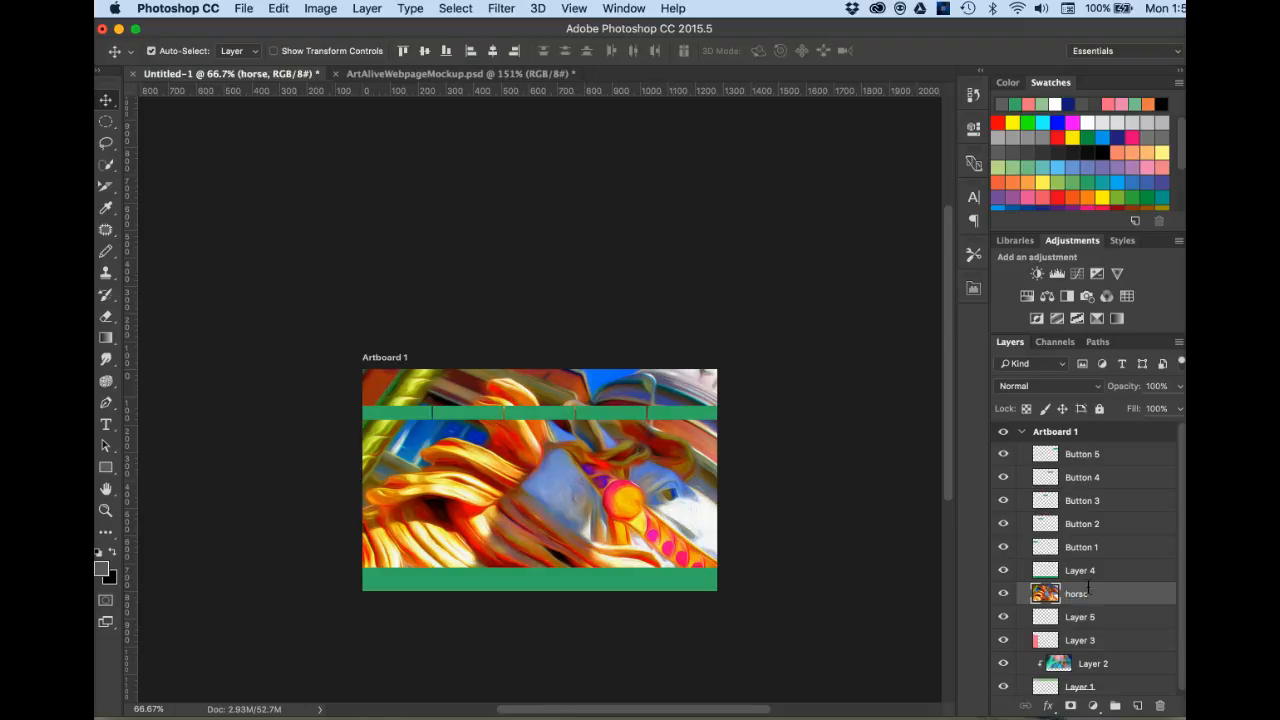
{"action": "left_click_drag", "start_coordinate": [1088, 594], "coordinate": [1109, 456]}
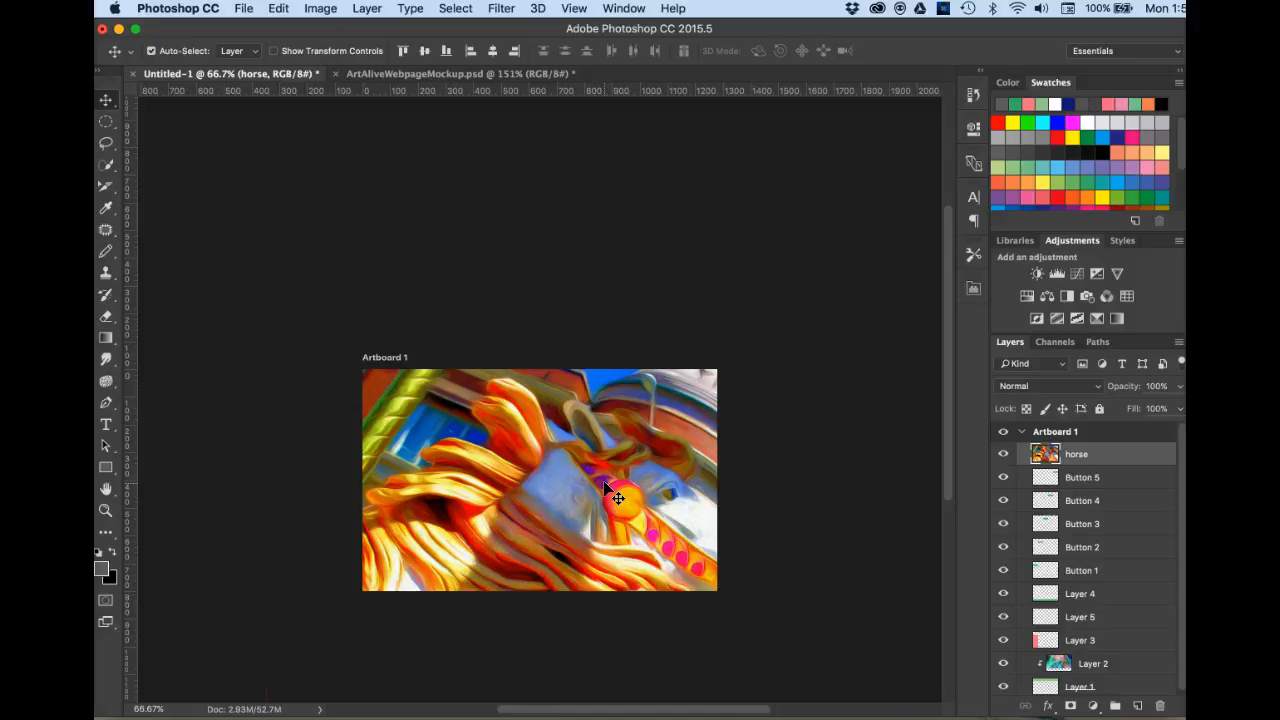
- Scale the horse layer proportionally to about 25.7% and place it in the white area to the right of the gray divider
{"action": "key", "text": "super+t"}
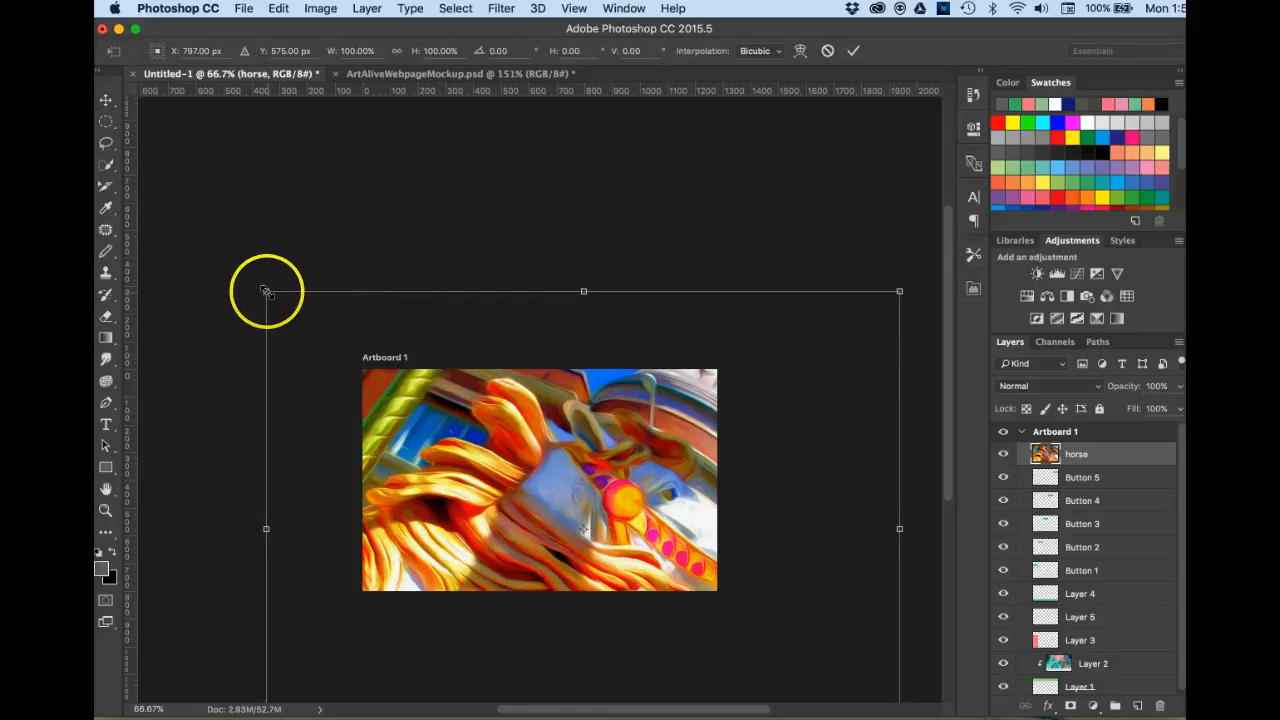
{"action": "left_click_drag", "start_coordinate": [266, 291], "coordinate": [657, 529]}
{"action": "left_click_drag", "start_coordinate": [737, 623], "coordinate": [654, 492]}
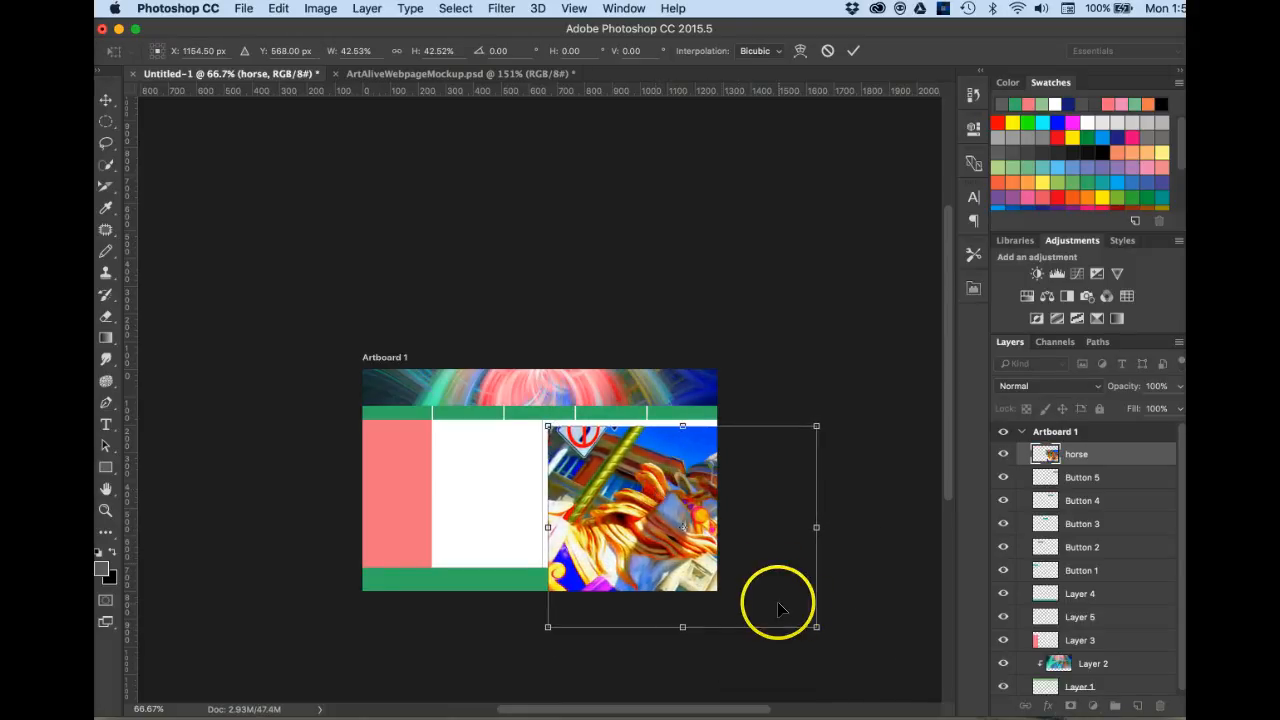
{"action": "left_click_drag", "start_coordinate": [814, 625], "coordinate": [686, 574]}
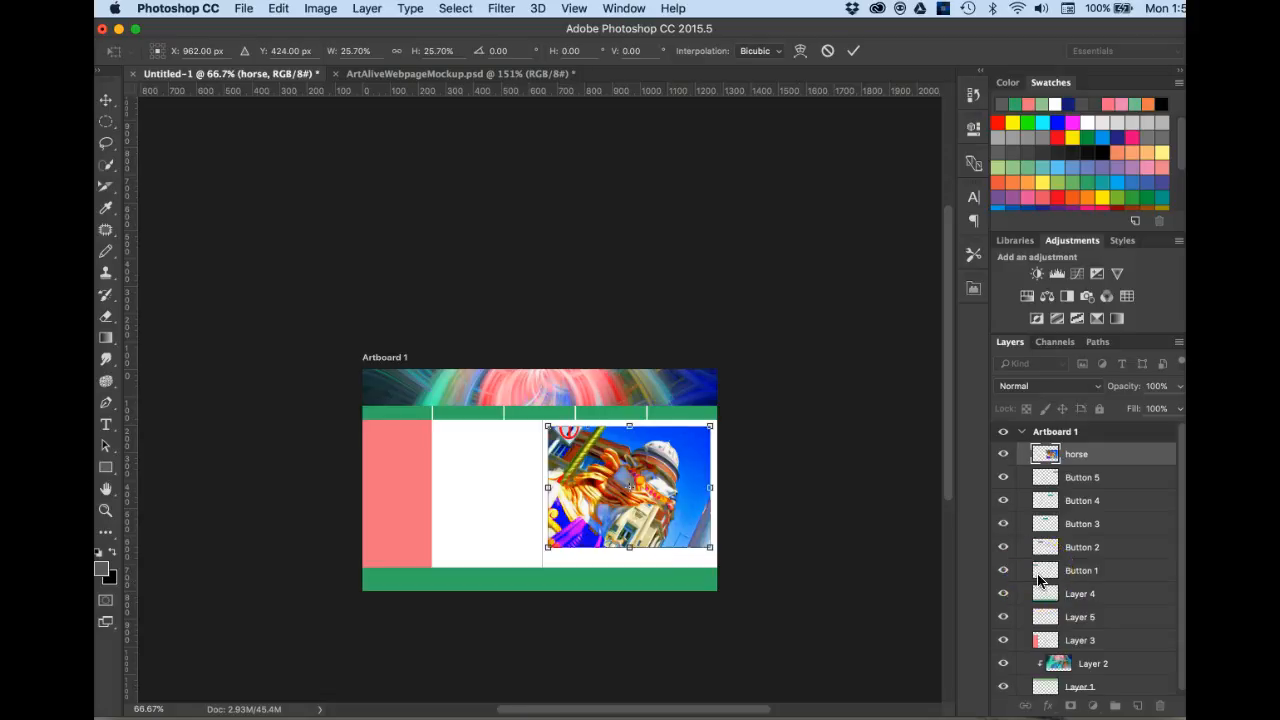
{"action": "key", "text": "Return"}
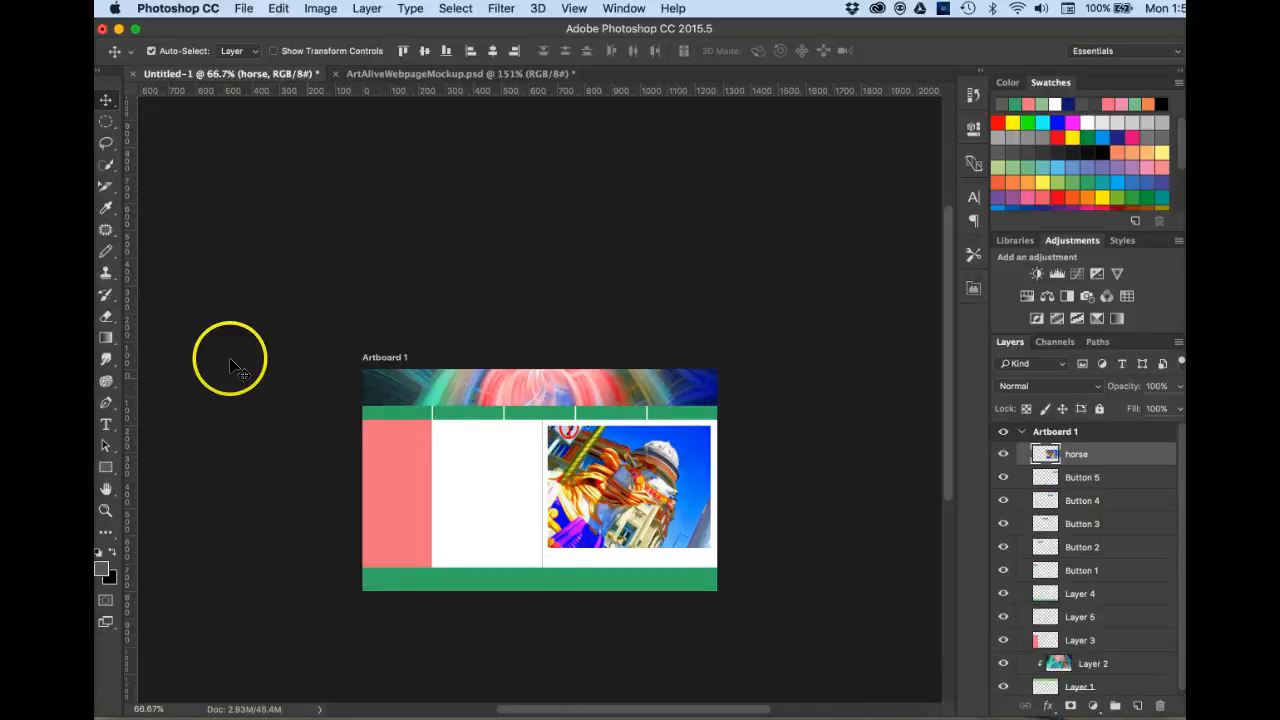
- Add the title text "Art Alive" in 24 pt Arial near the banner's left end and select it
{"action": "left_click", "coordinate": [105, 424]}
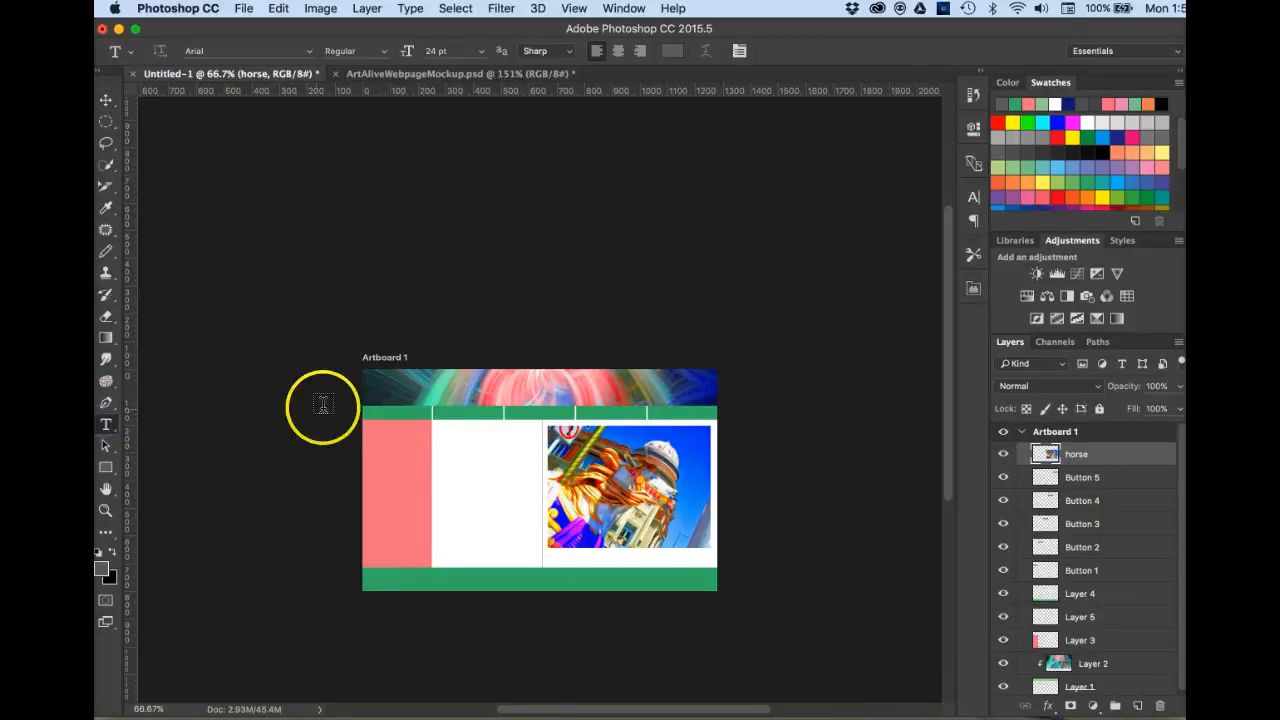
{"action": "left_click", "coordinate": [379, 390]}
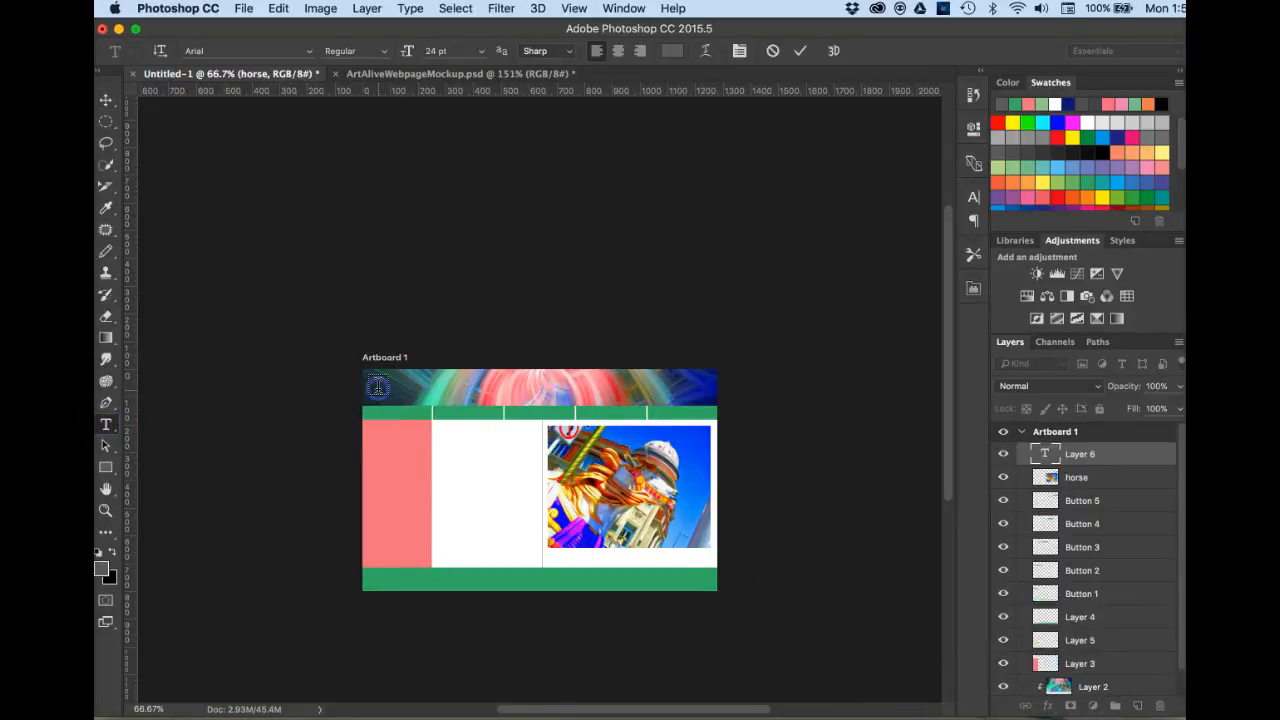
{"action": "left_click", "coordinate": [471, 405]}
{"action": "key", "text": "super"}
{"action": "key", "text": "super+0"}
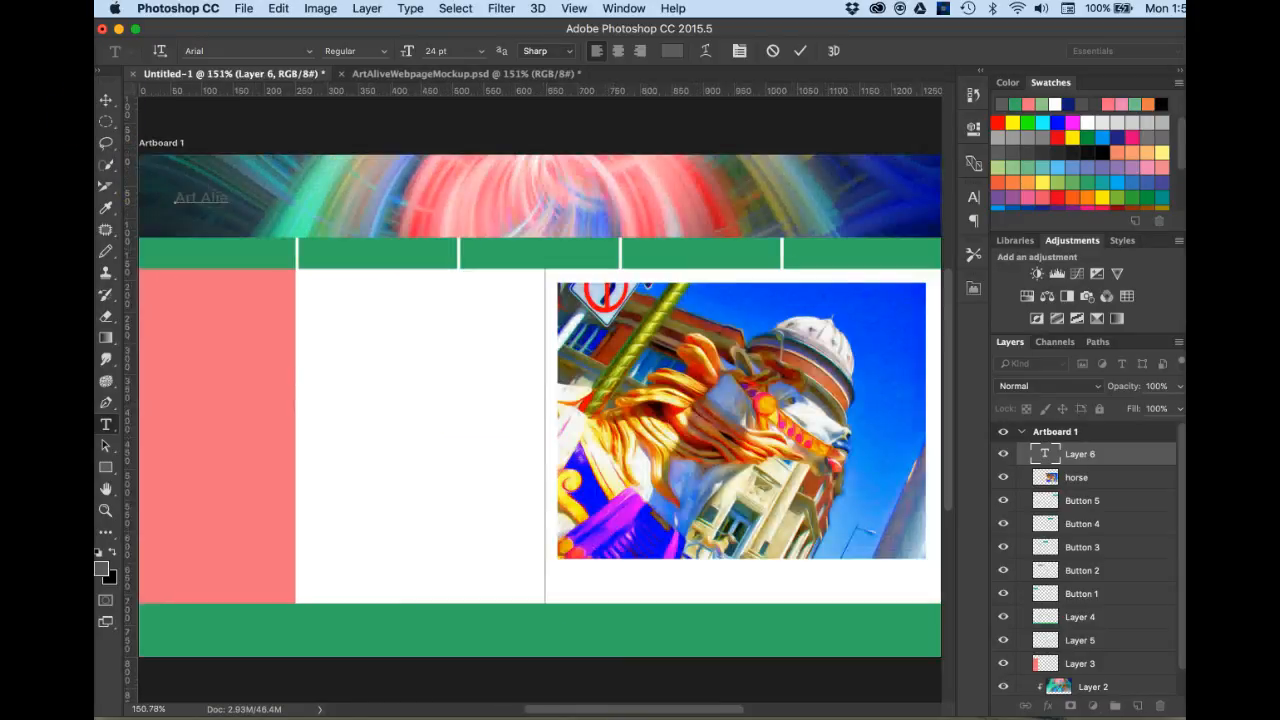
{"action": "left_click", "coordinate": [218, 198]}
{"action": "left_click_drag", "start_coordinate": [236, 199], "coordinate": [223, 197]}
{"action": "left_click", "coordinate": [672, 51]}
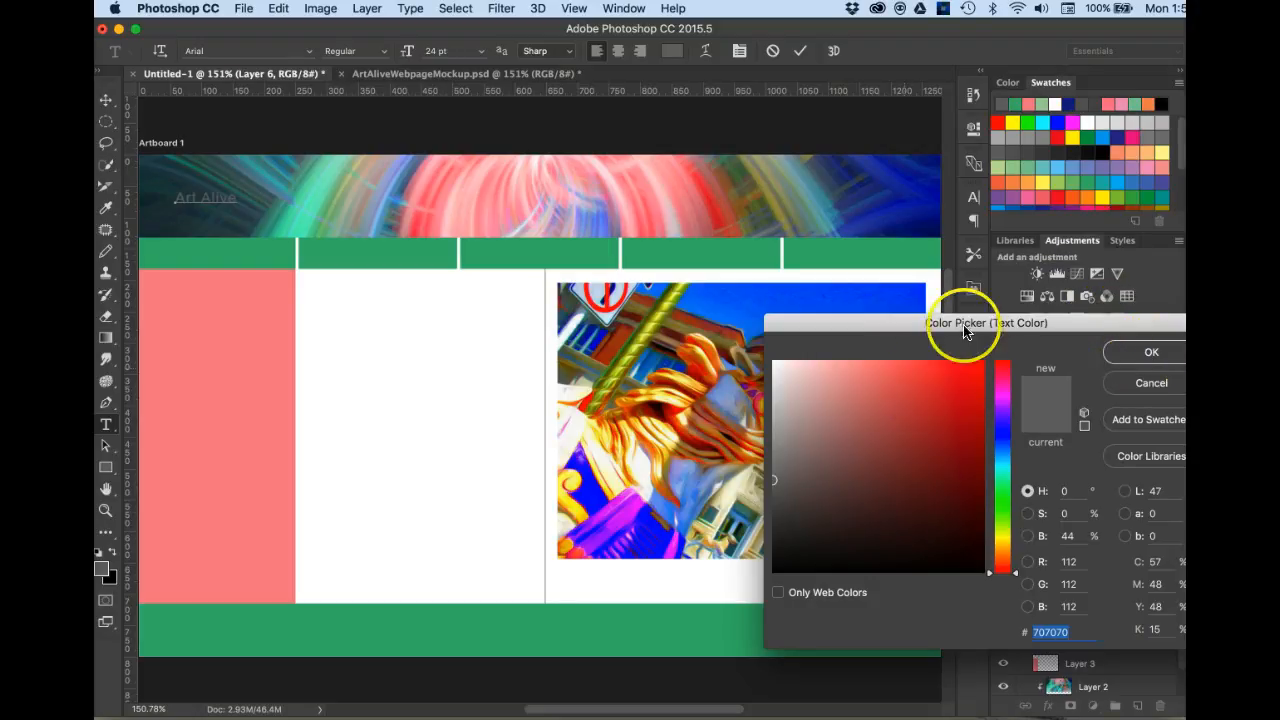
{"action": "left_click", "coordinate": [1148, 383]}
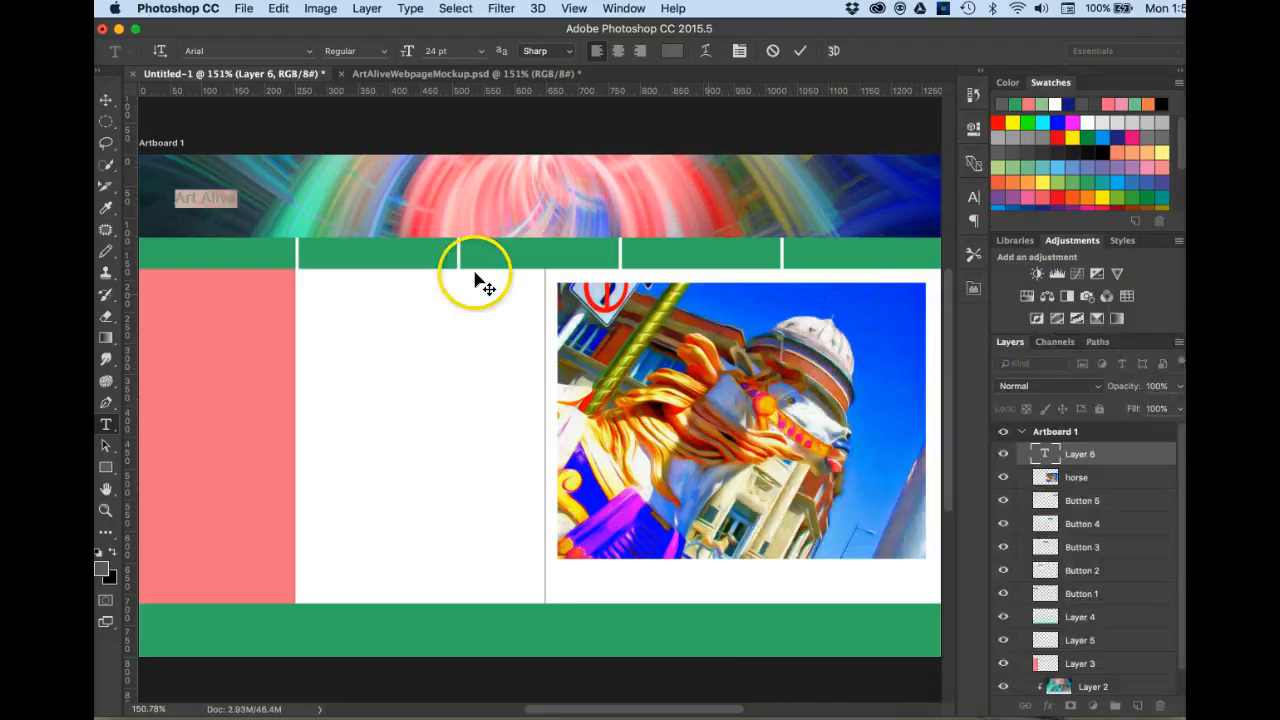
{"action": "left_click", "coordinate": [100, 569]}
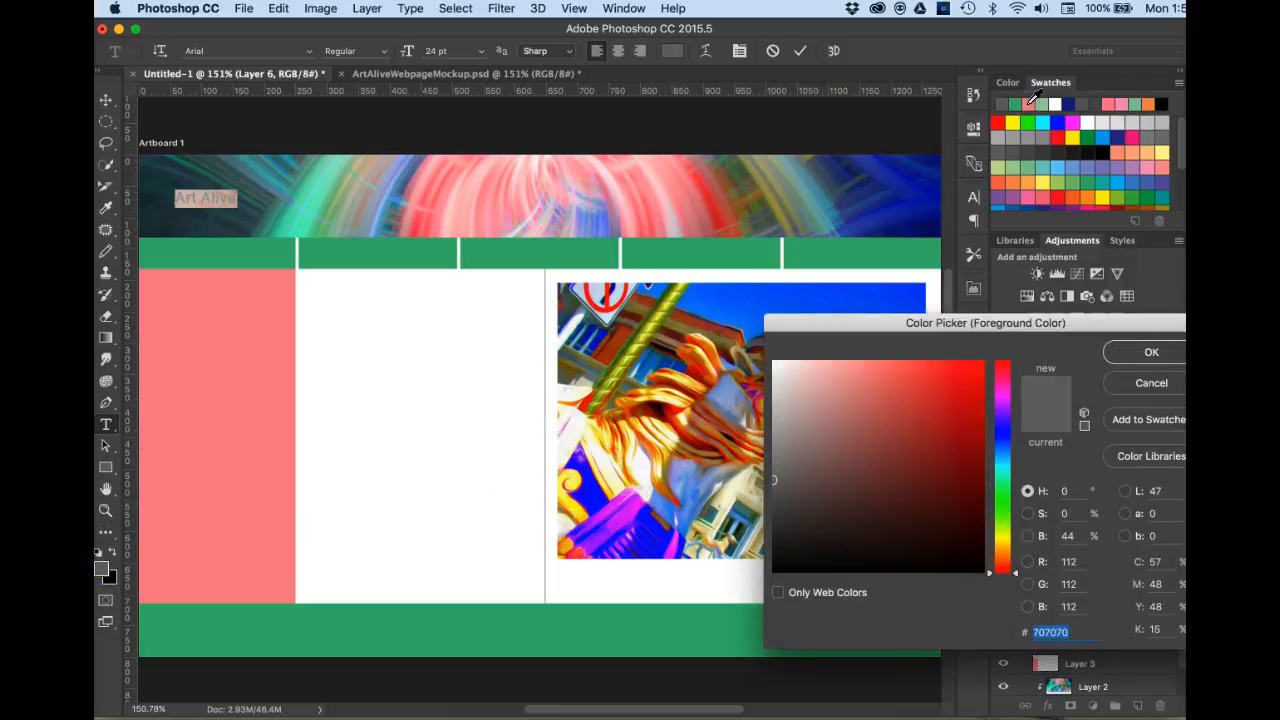
{"action": "left_click", "coordinate": [1081, 201]}
{"action": "left_click", "coordinate": [1148, 386]}
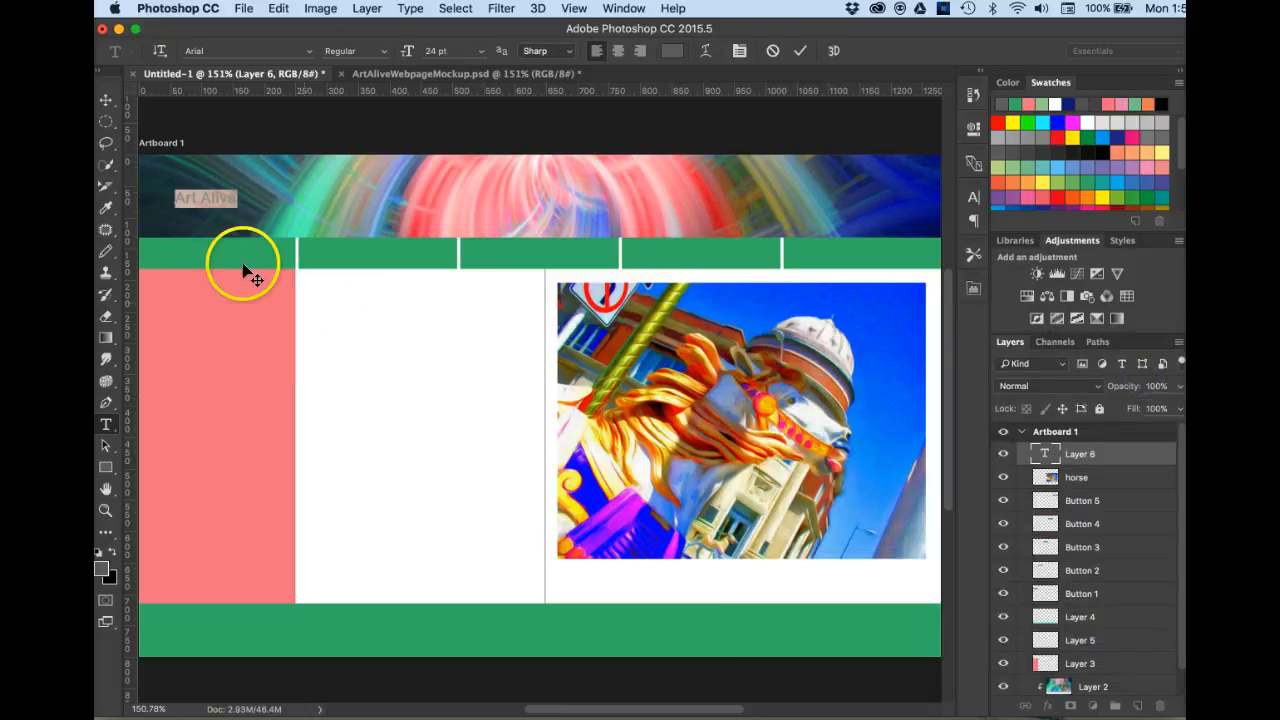
- Recolor the "Art Alive" title text to a light coral red, #e78383
{"action": "left_click", "coordinate": [226, 199]}
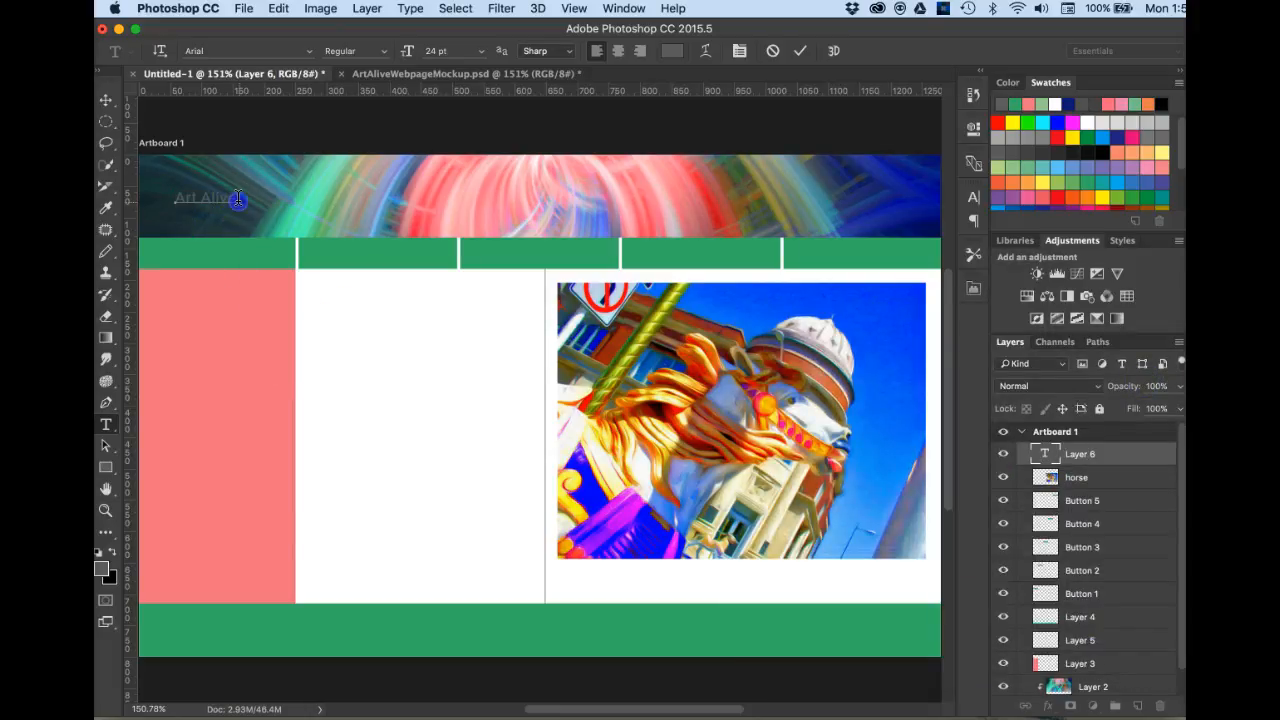
{"action": "left_click", "coordinate": [672, 54]}
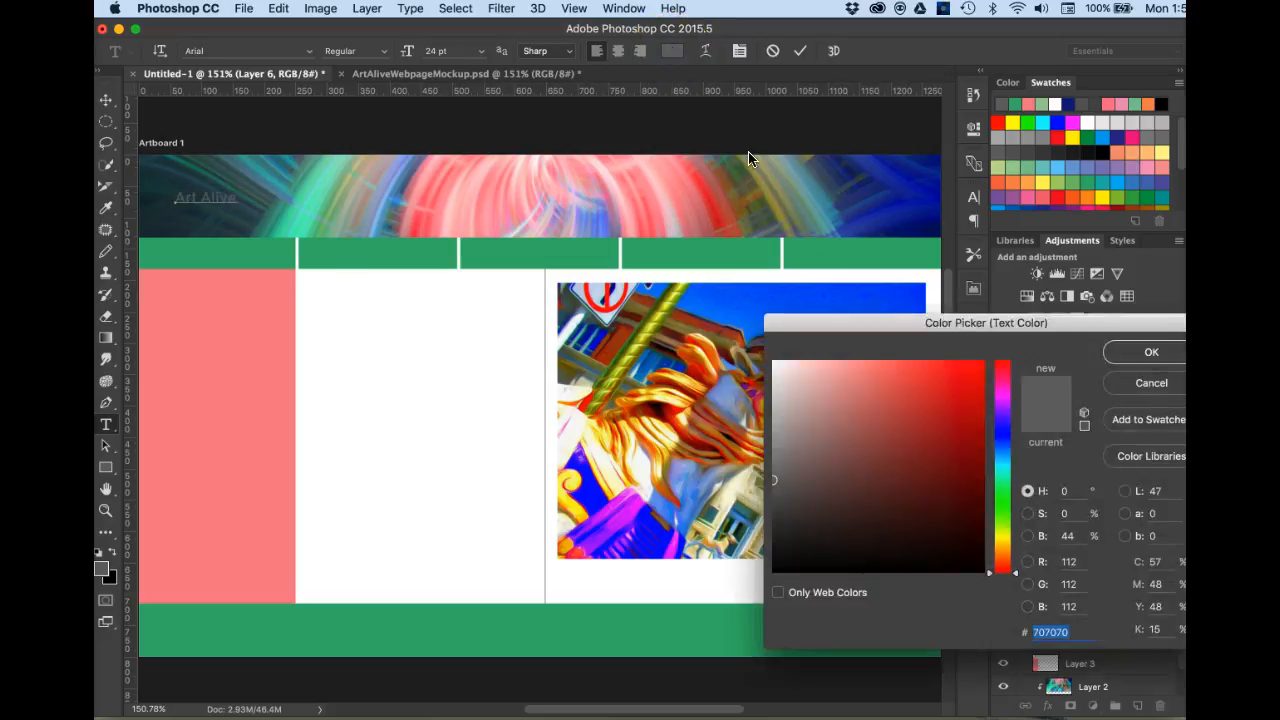
{"action": "left_click_drag", "start_coordinate": [880, 368], "coordinate": [939, 395]}
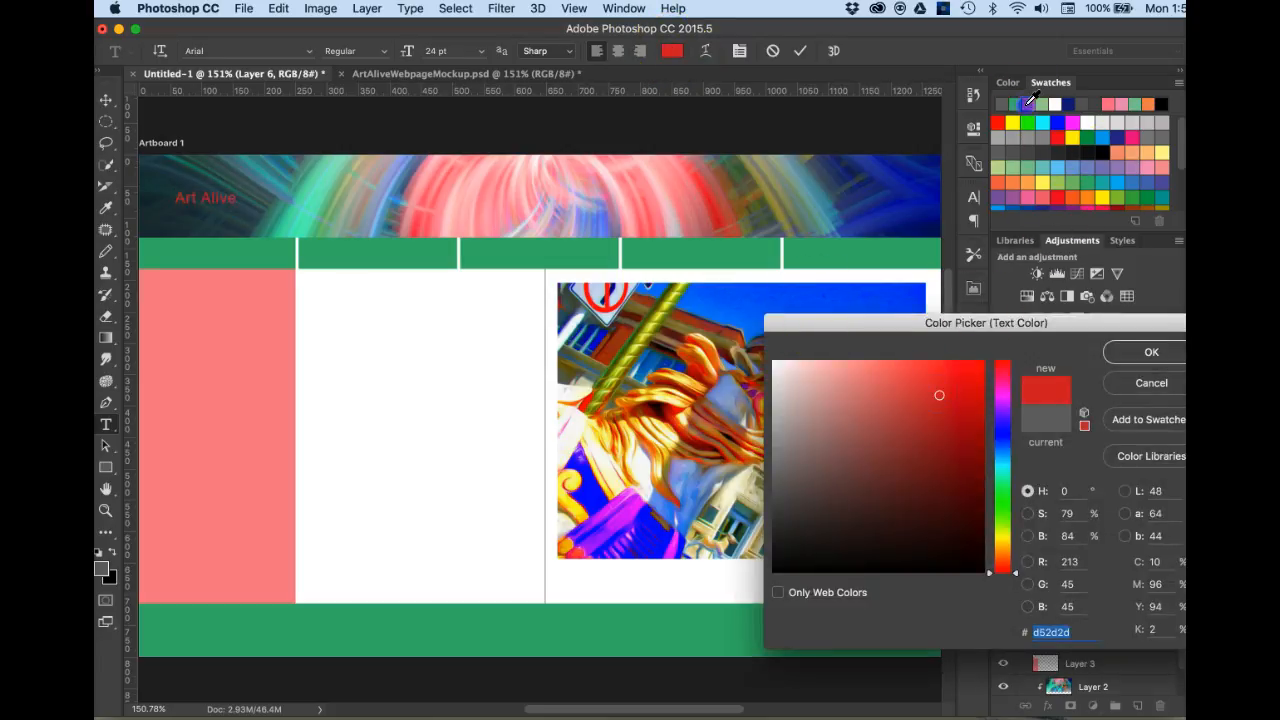
{"action": "left_click", "coordinate": [891, 406]}
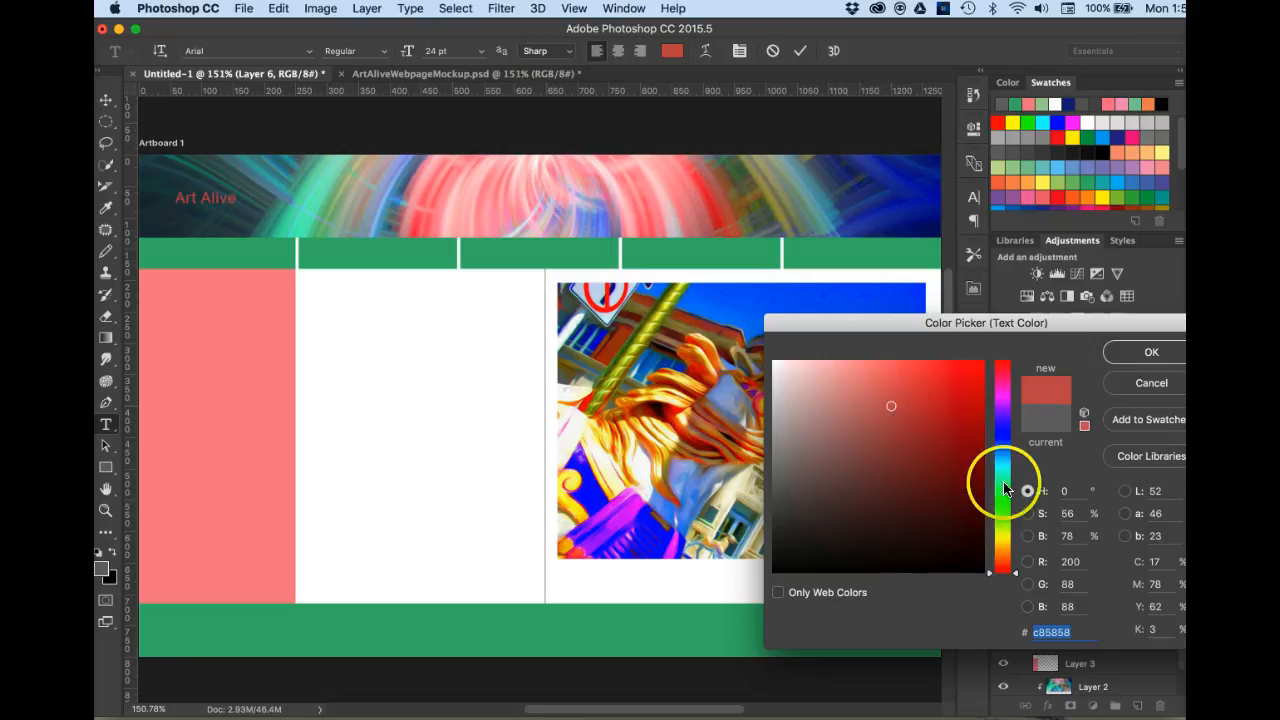
{"action": "left_click_drag", "start_coordinate": [891, 406], "coordinate": [864, 380]}
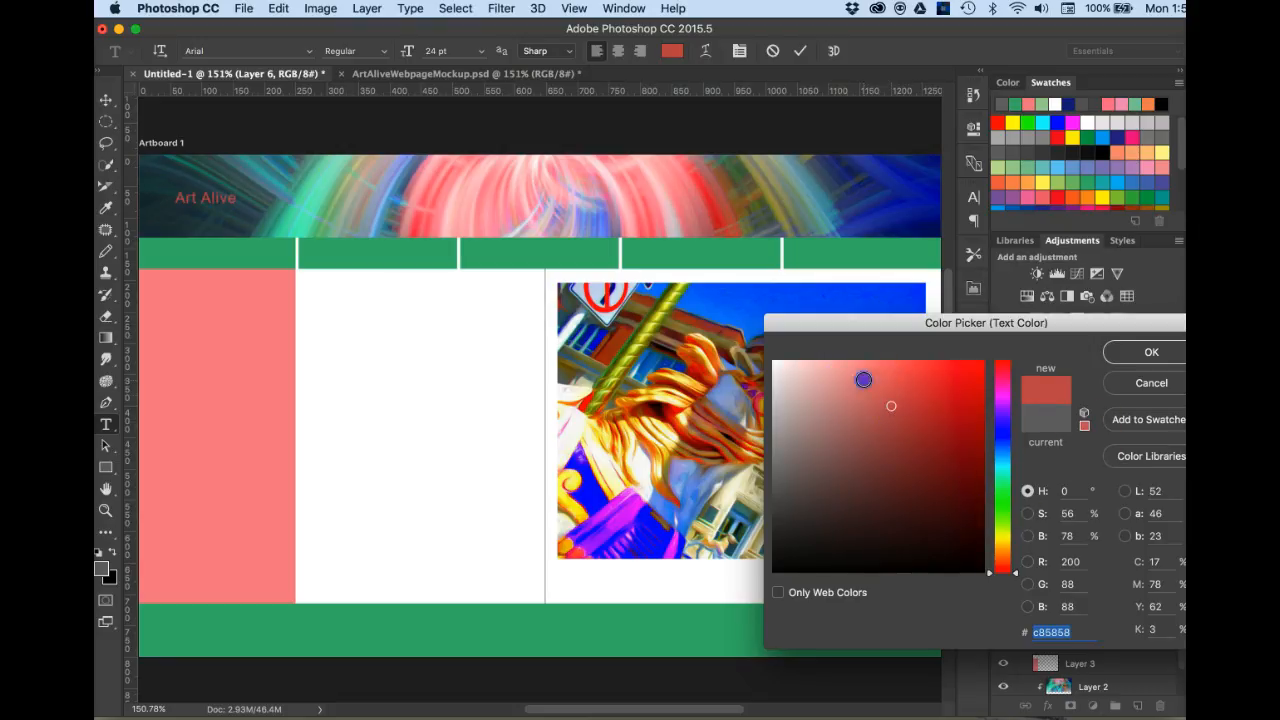
{"action": "left_click", "coordinate": [1134, 353]}
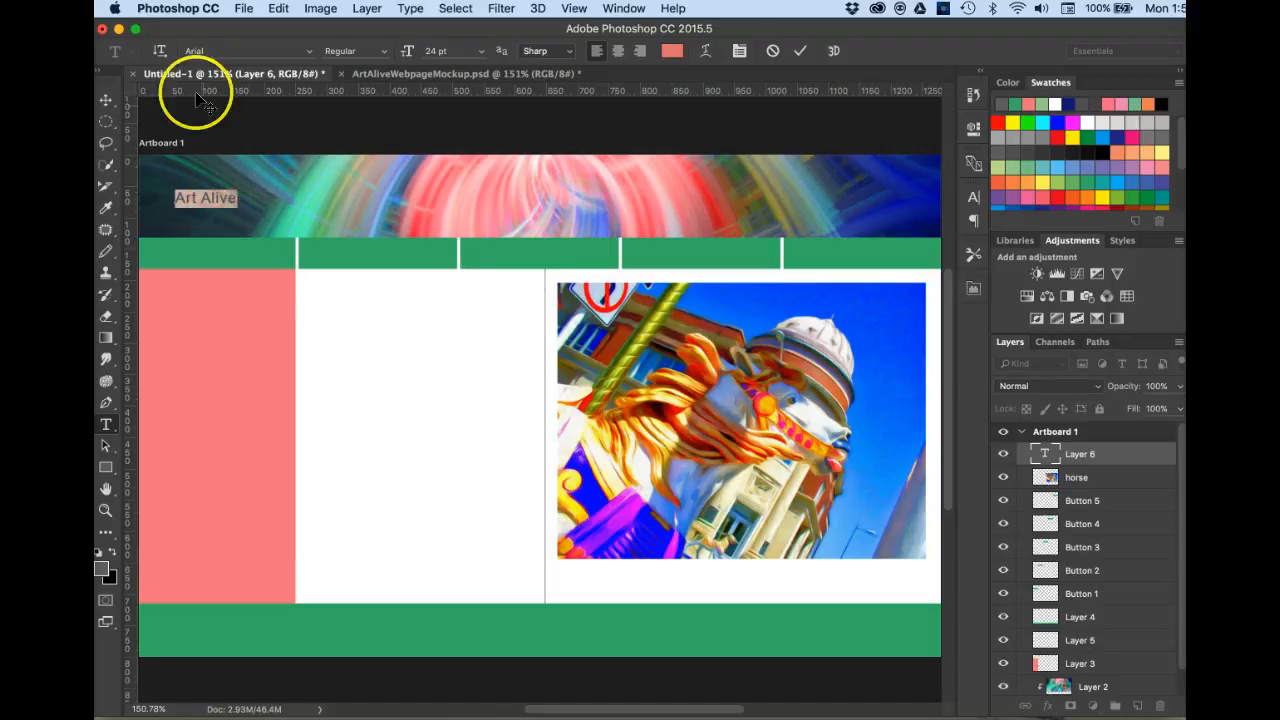
- Change the "Art Alive" title's font to Marker Felt
{"action": "left_click", "coordinate": [229, 50]}
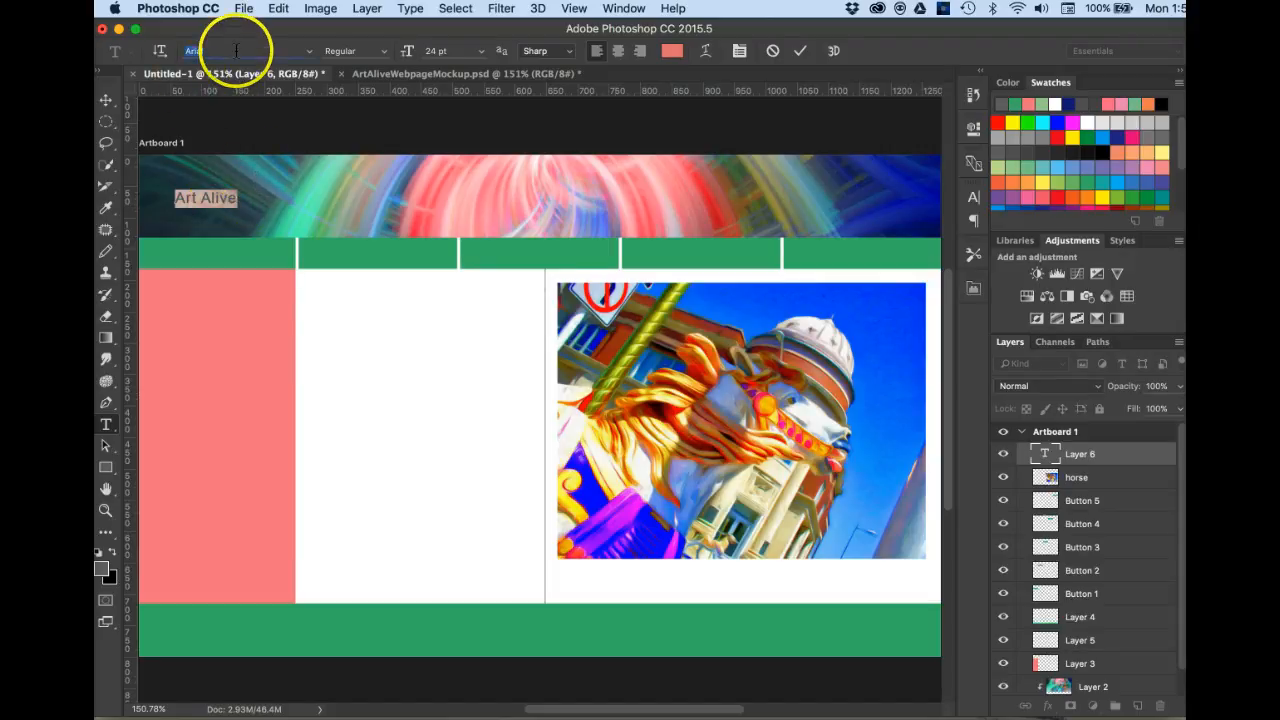
{"action": "left_click", "coordinate": [309, 52]}
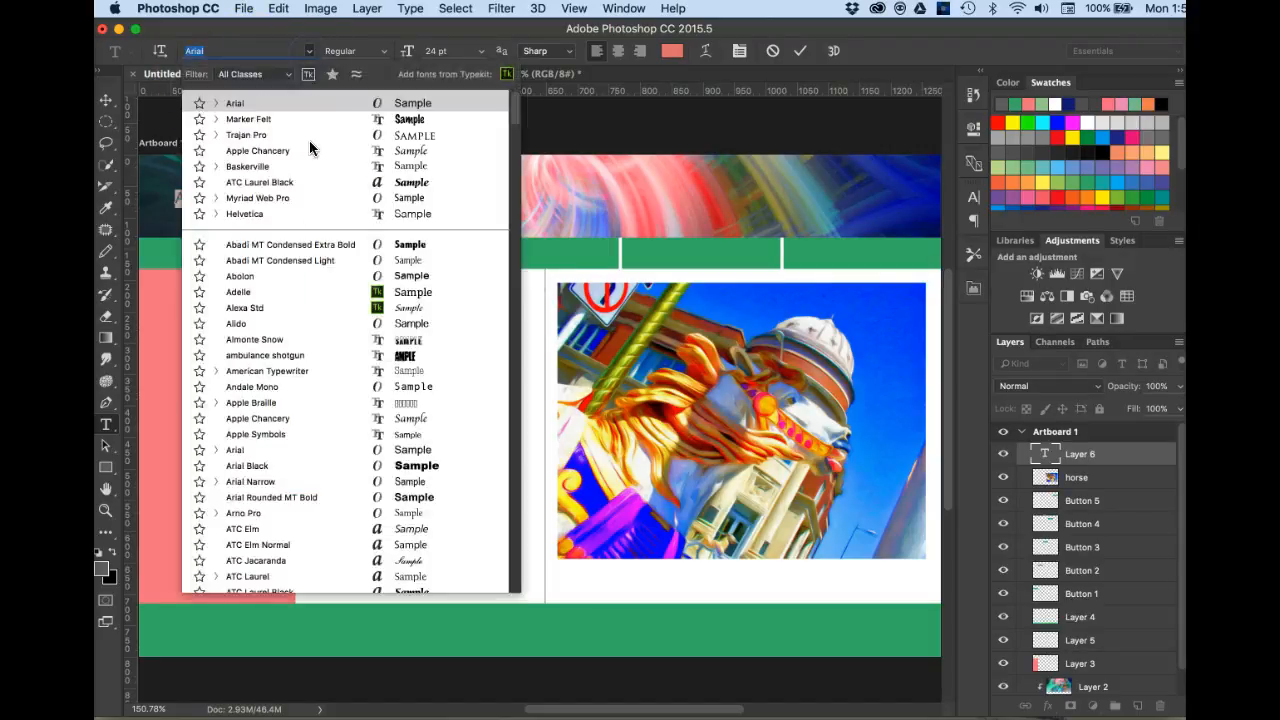
{"action": "left_click", "coordinate": [260, 121]}
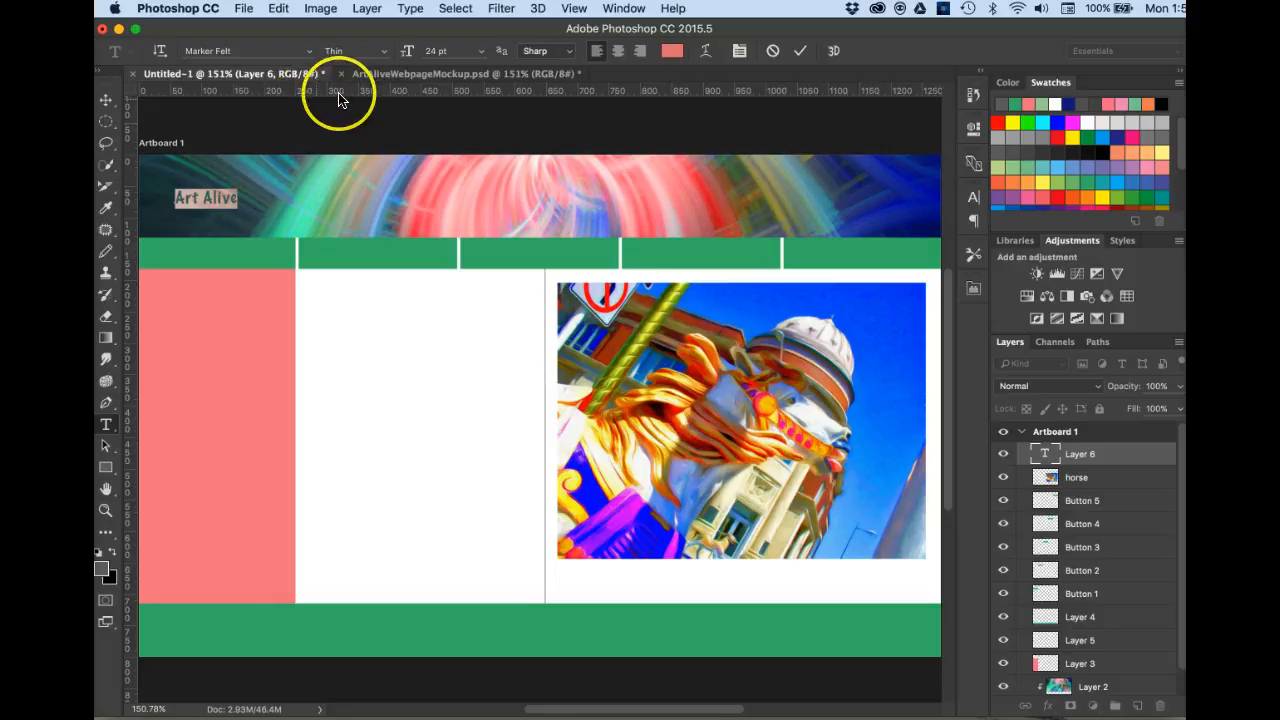
- Enlarge the "Art Alive" title to 72 pt and finish editing the text
{"action": "left_click", "coordinate": [479, 56]}
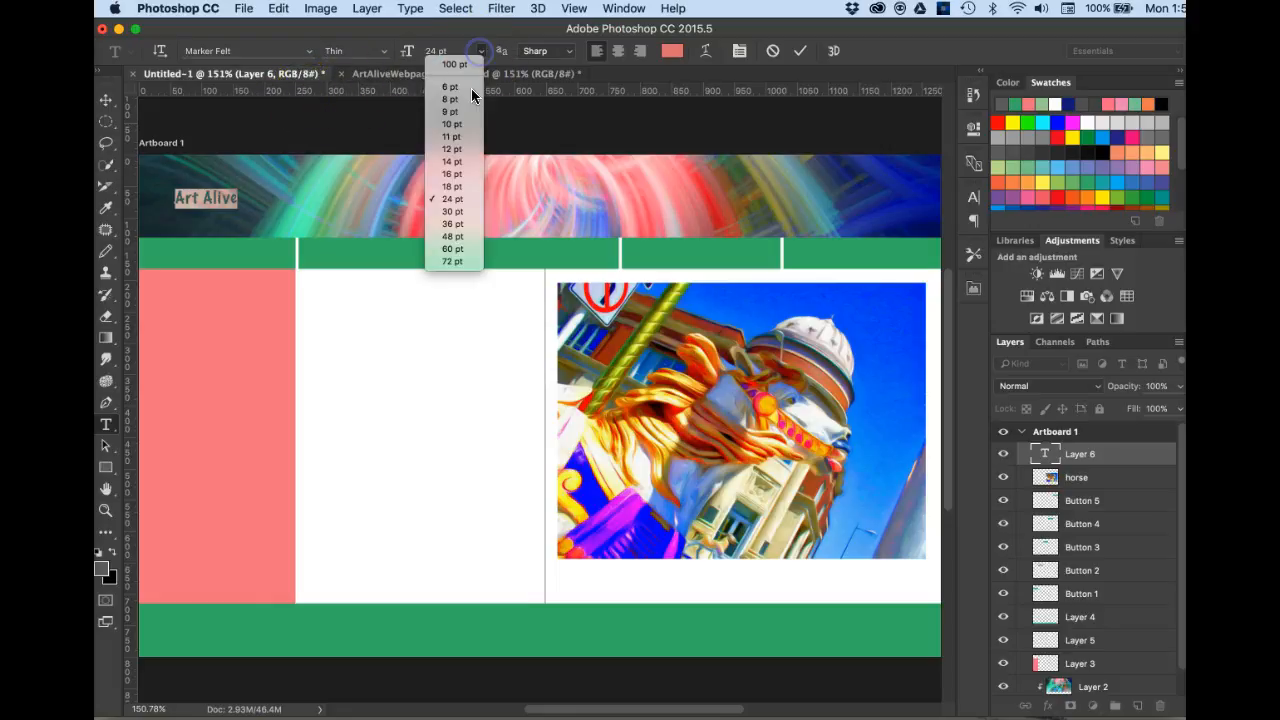
{"action": "left_click", "coordinate": [451, 225]}
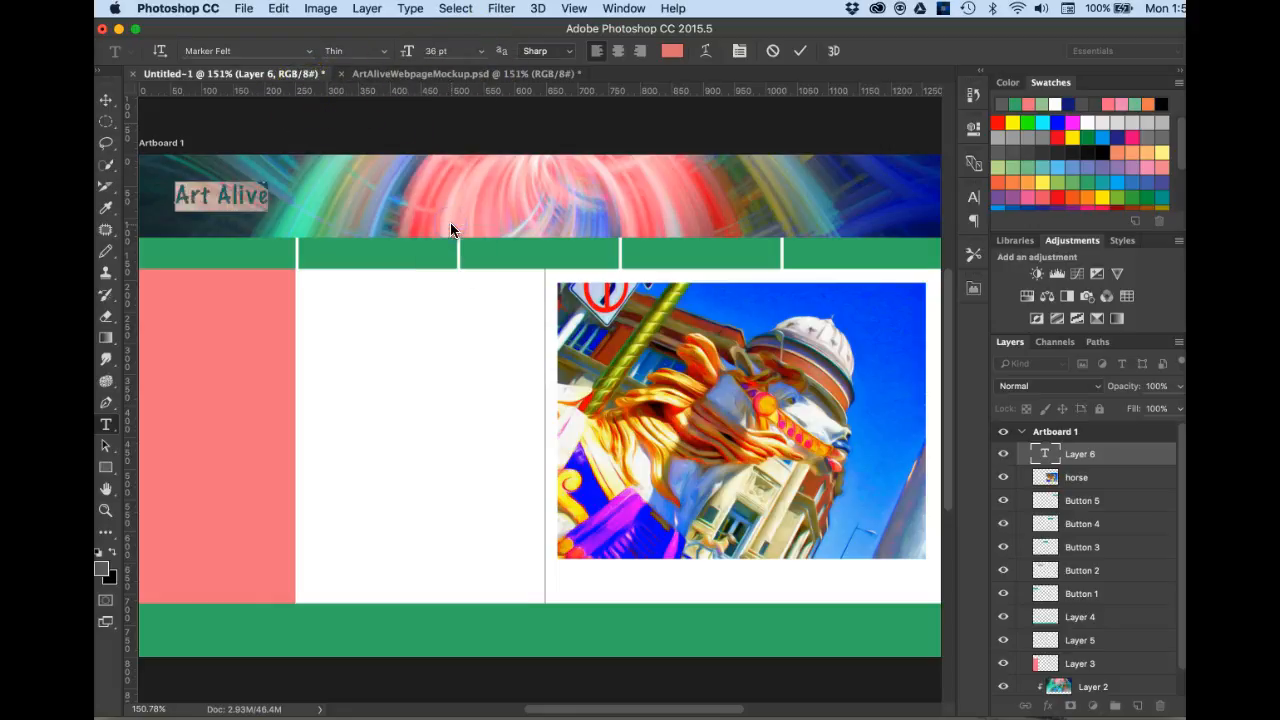
{"action": "left_click", "coordinate": [481, 57]}
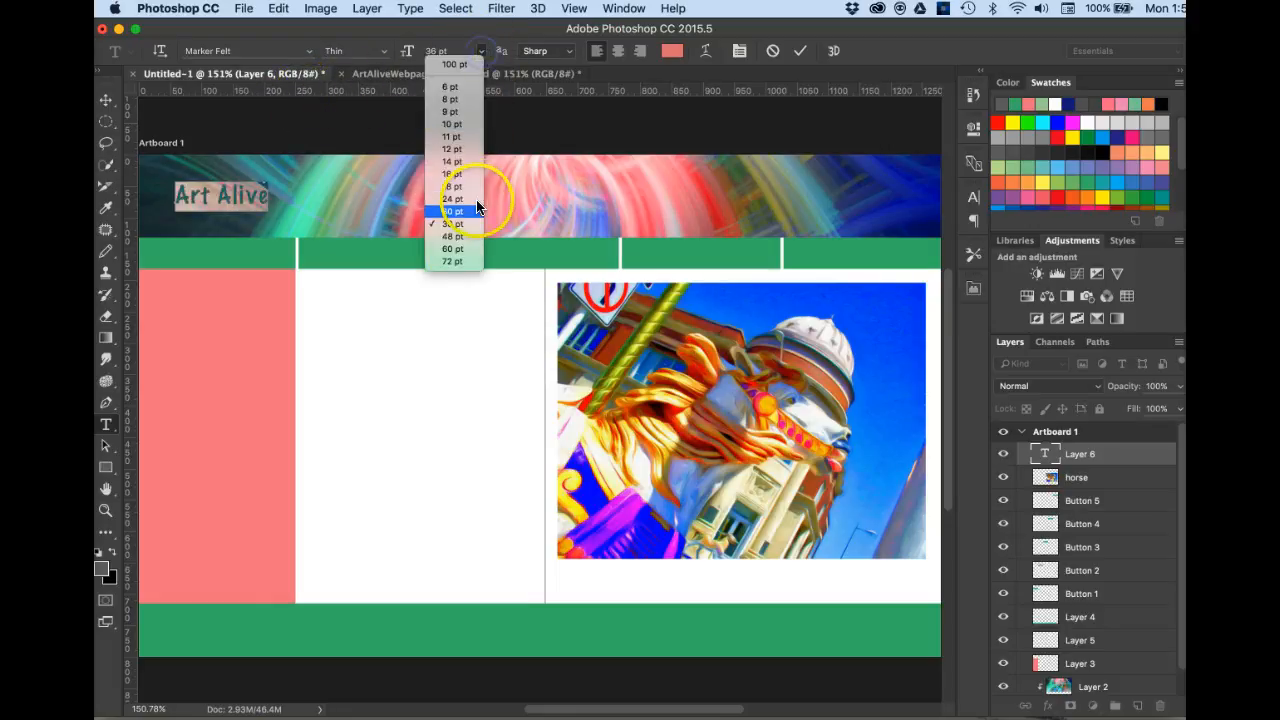
{"action": "left_click", "coordinate": [461, 248]}
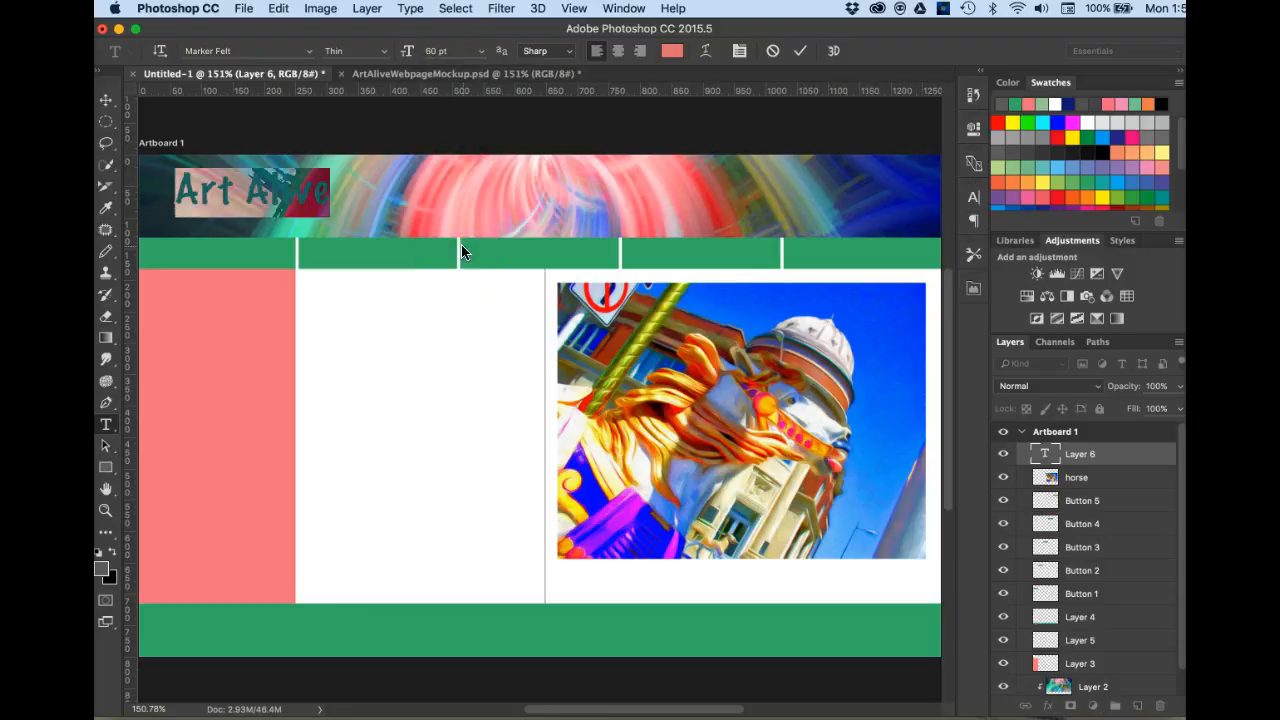
{"action": "left_click", "coordinate": [481, 51]}
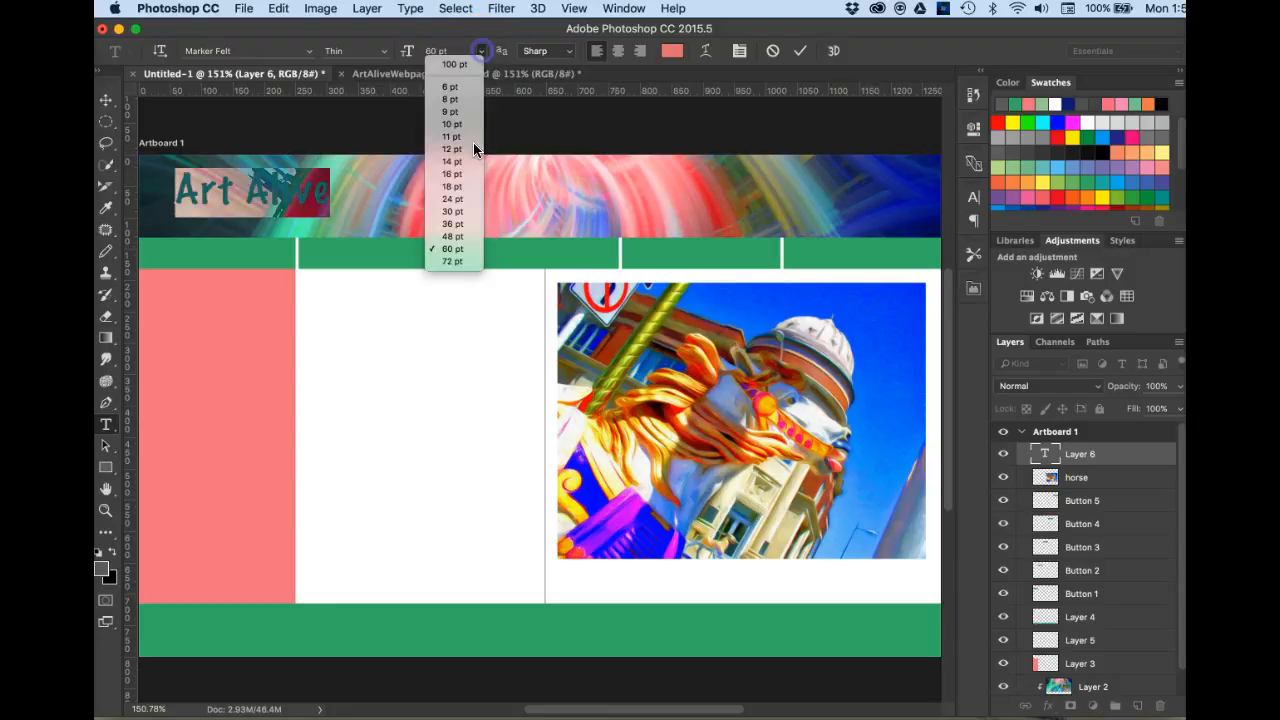
{"action": "left_click", "coordinate": [455, 260]}
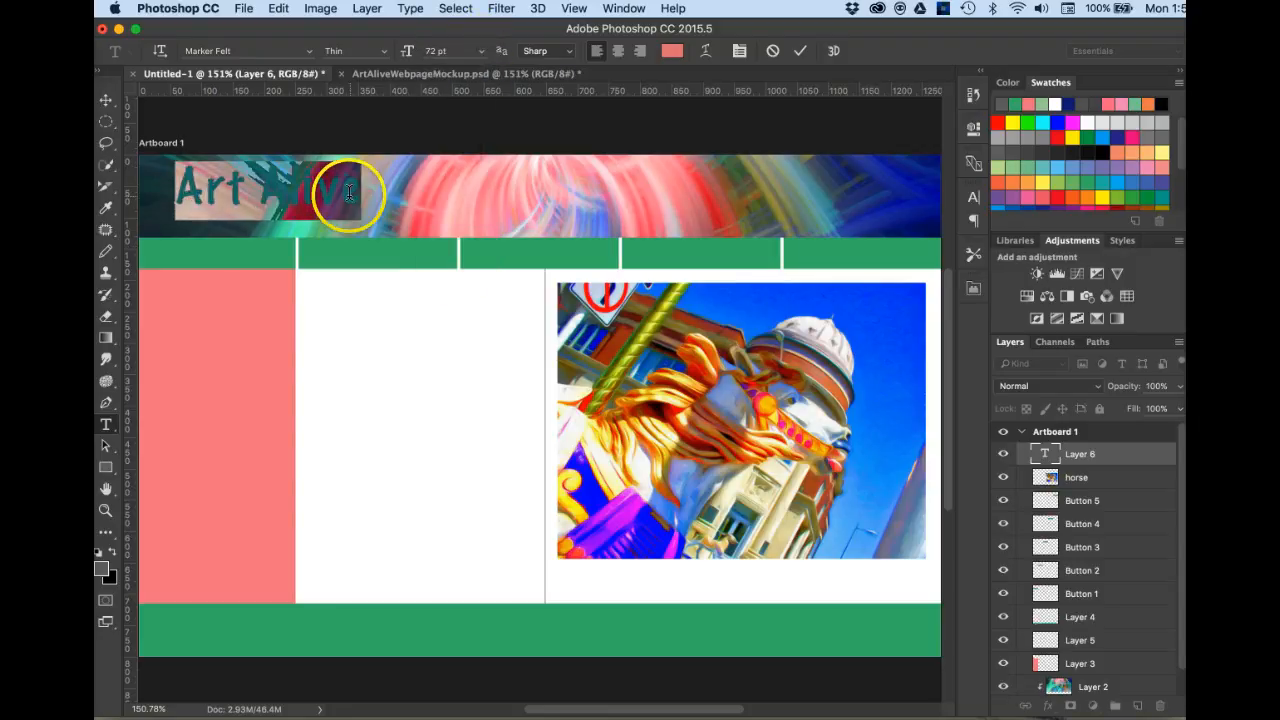
{"action": "left_click", "coordinate": [106, 99]}
{"action": "left_click_drag", "start_coordinate": [224, 184], "coordinate": [237, 196]}
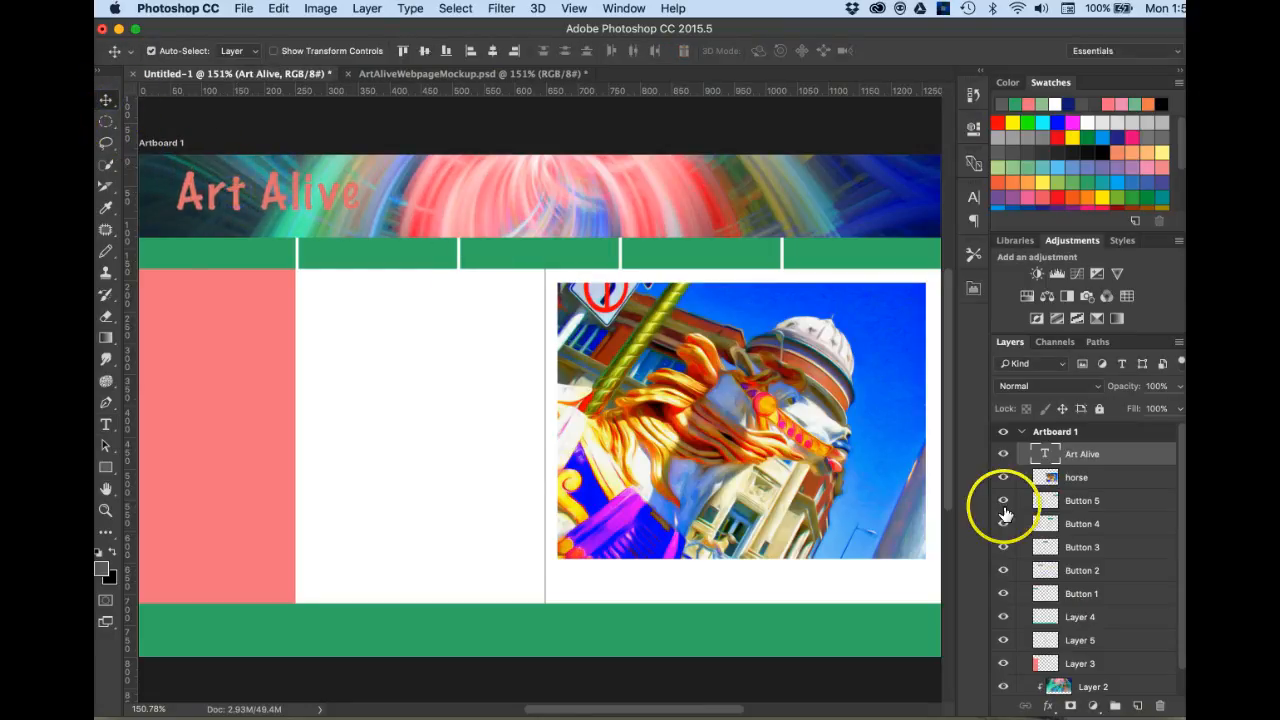
- Add a Multiply drop shadow to the Art Alive layer with angle 120°, distance 9 px, spread 7% and size 5 px
{"action": "left_click", "coordinate": [1084, 456]}
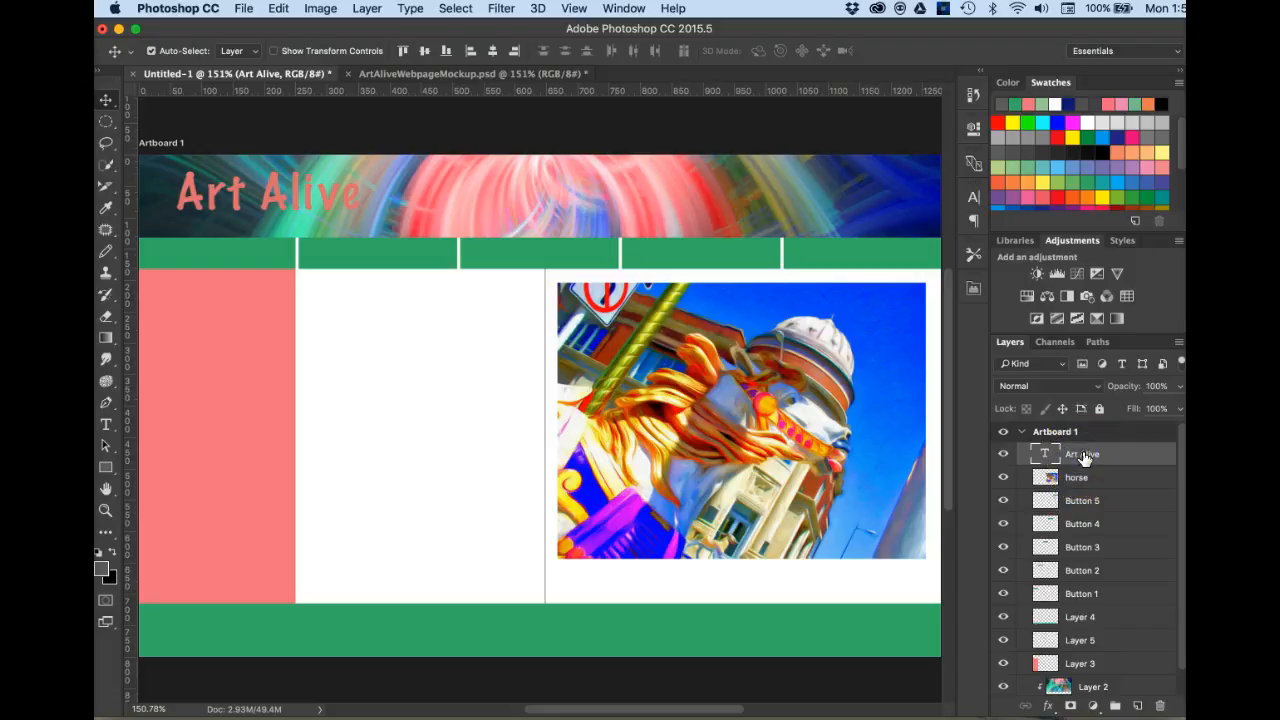
{"action": "left_click", "coordinate": [1048, 706]}
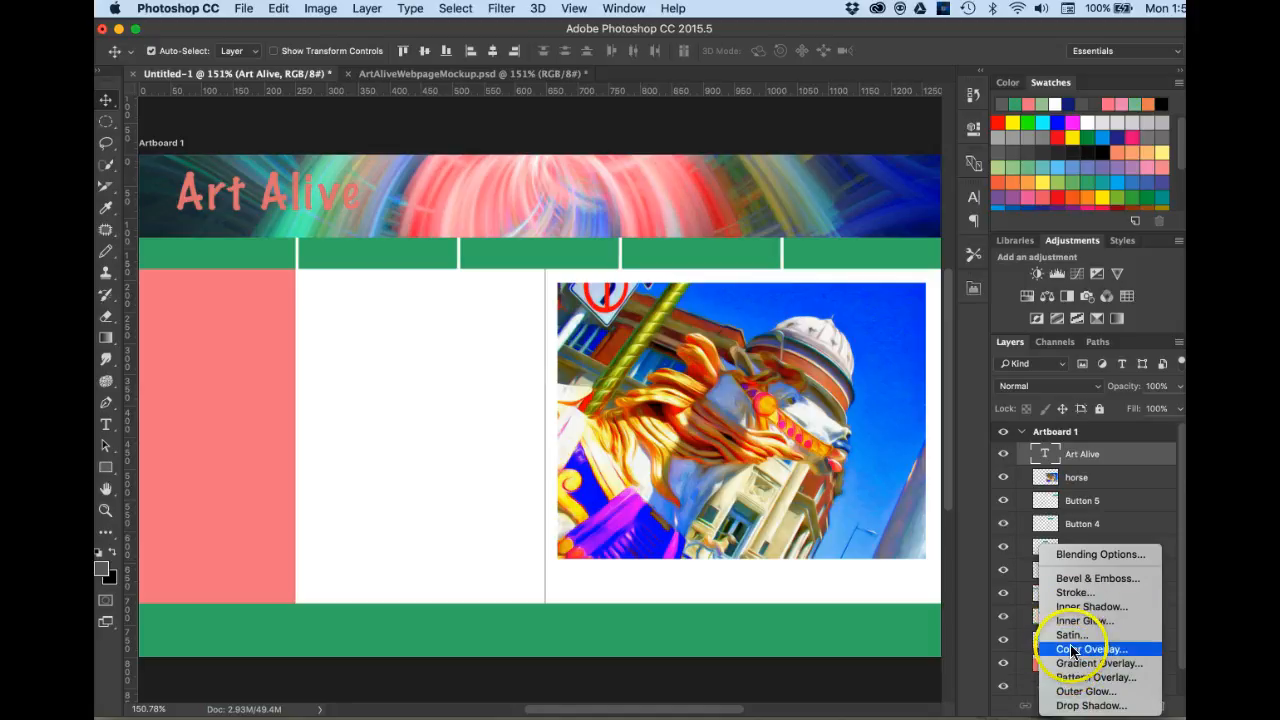
{"action": "left_click", "coordinate": [1068, 706]}
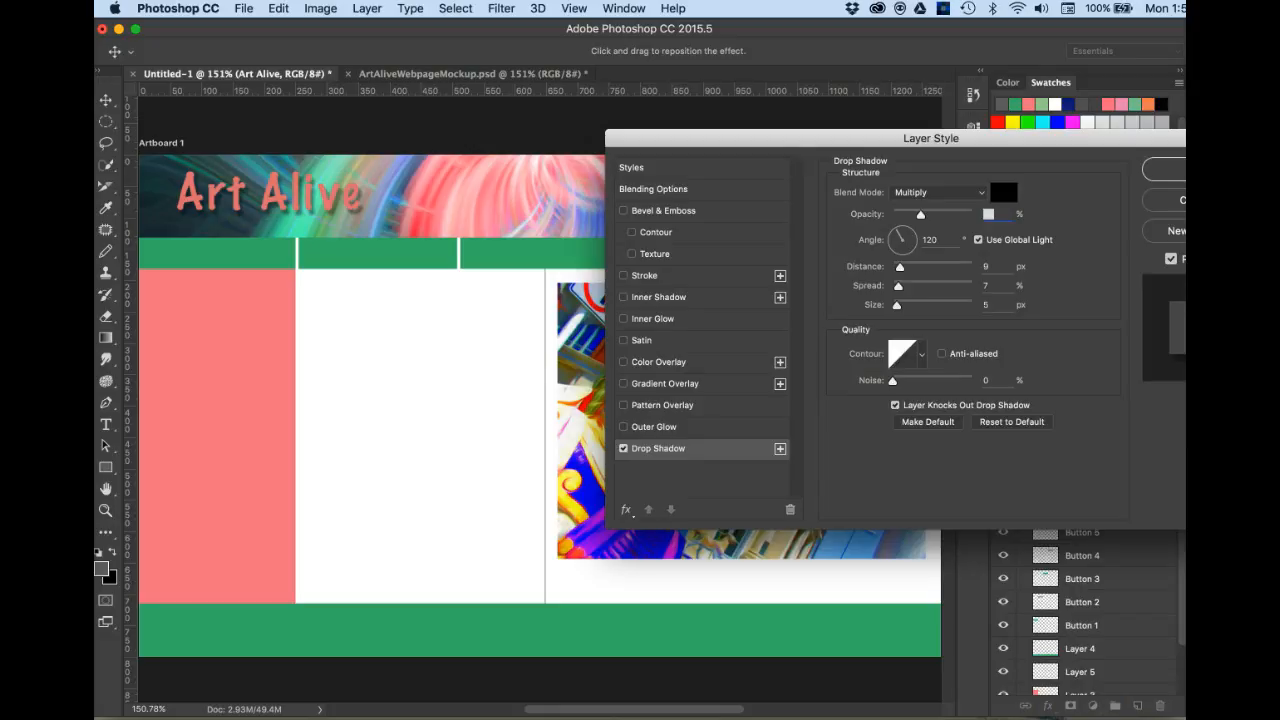
{"action": "key", "text": "Return"}
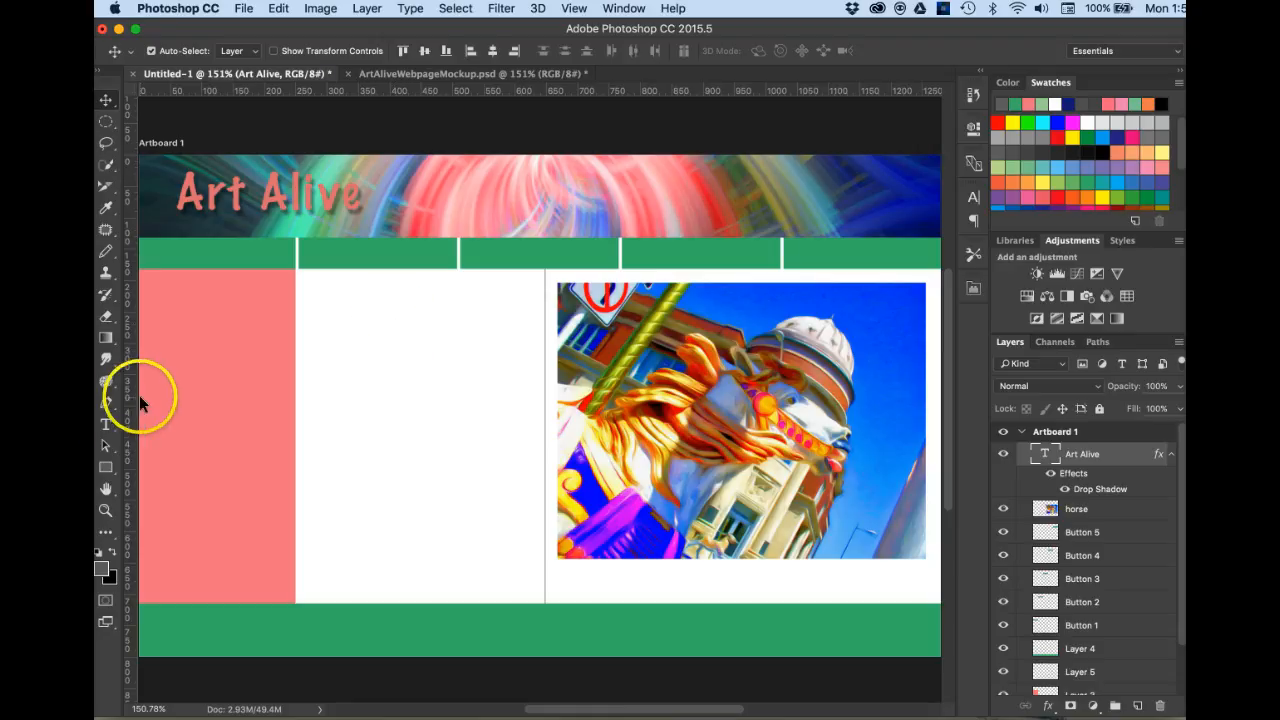
- Create a 14 pt paragraph text box filling the white column between the pink sidebar and the divider, and begin a sentence with the artist's name
{"action": "left_click", "coordinate": [106, 425]}
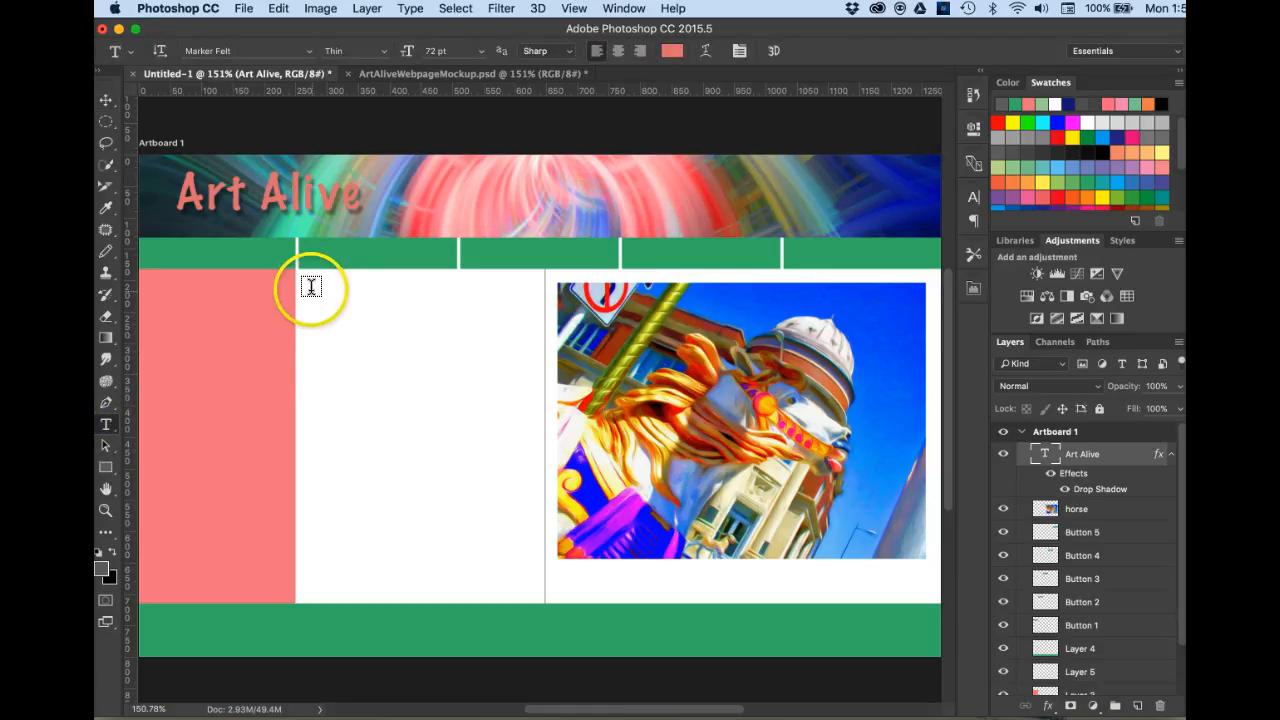
{"action": "left_click_drag", "start_coordinate": [312, 290], "coordinate": [525, 574]}
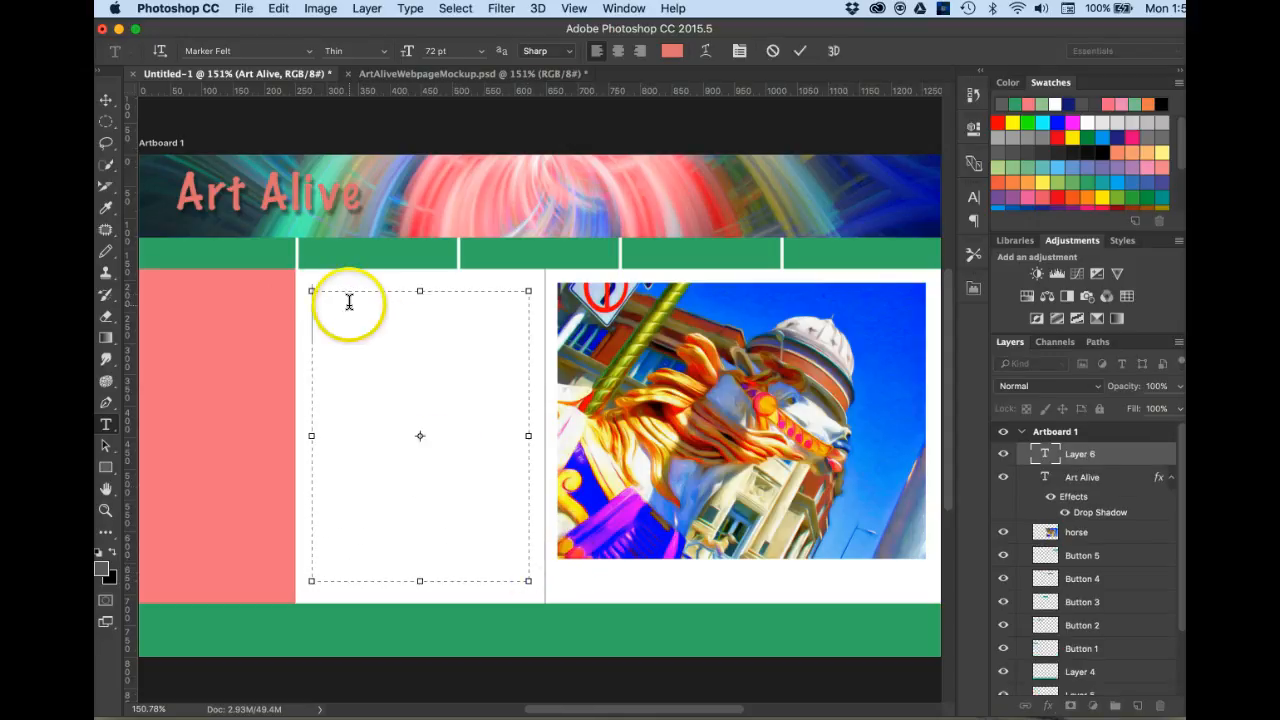
{"action": "left_click", "coordinate": [482, 51]}
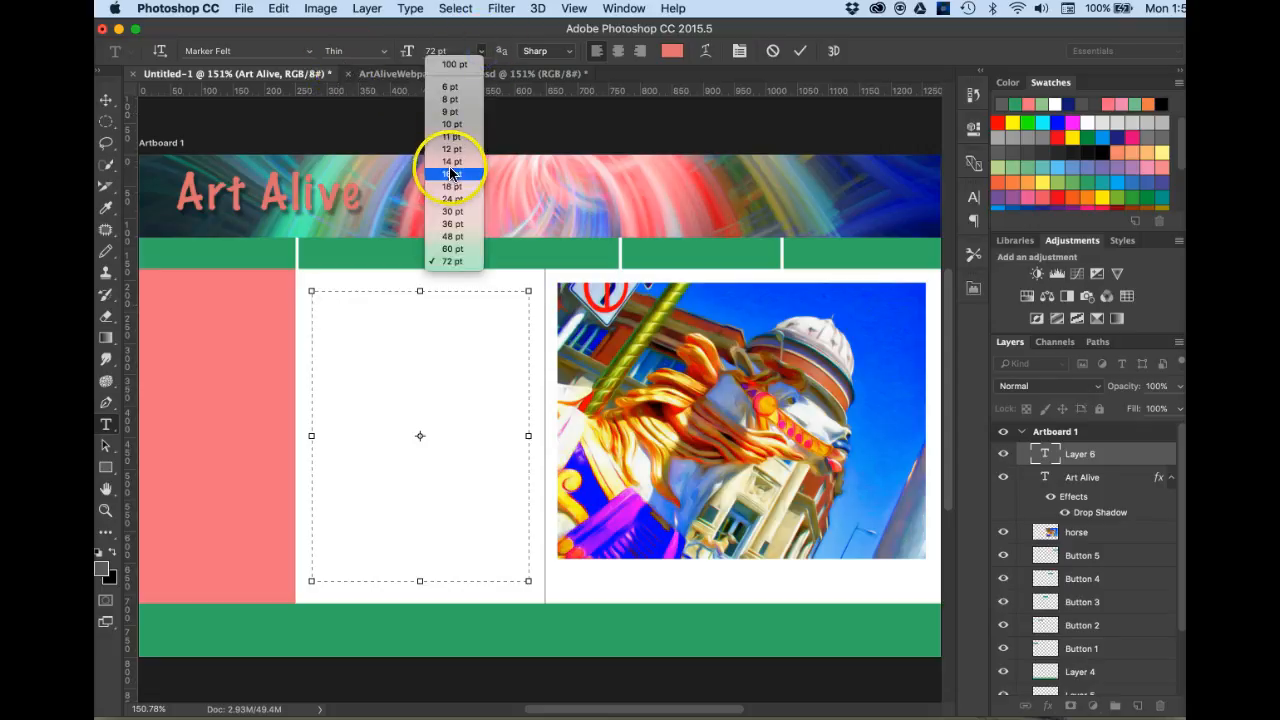
{"action": "left_click", "coordinate": [451, 162]}
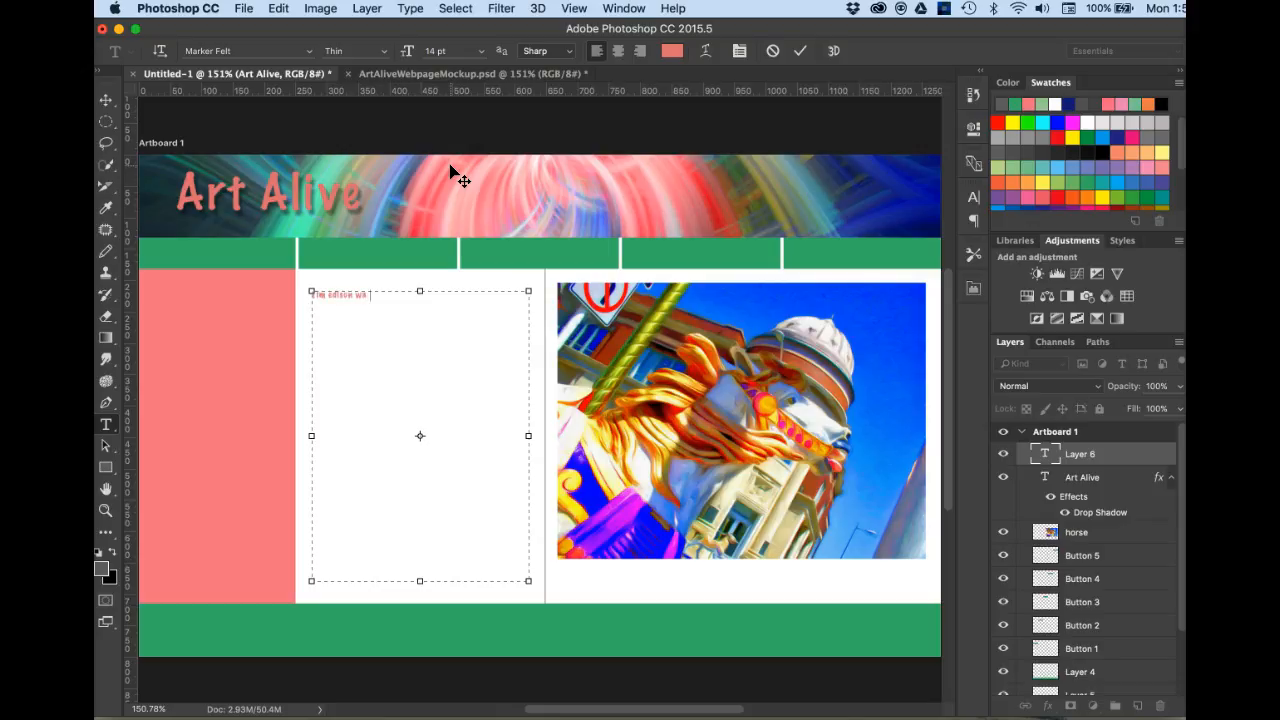
- Recolor the paragraph text to dark teal #233d40, sampled from the dark area at the banner's left end
{"action": "left_click_drag", "start_coordinate": [371, 293], "coordinate": [311, 293]}
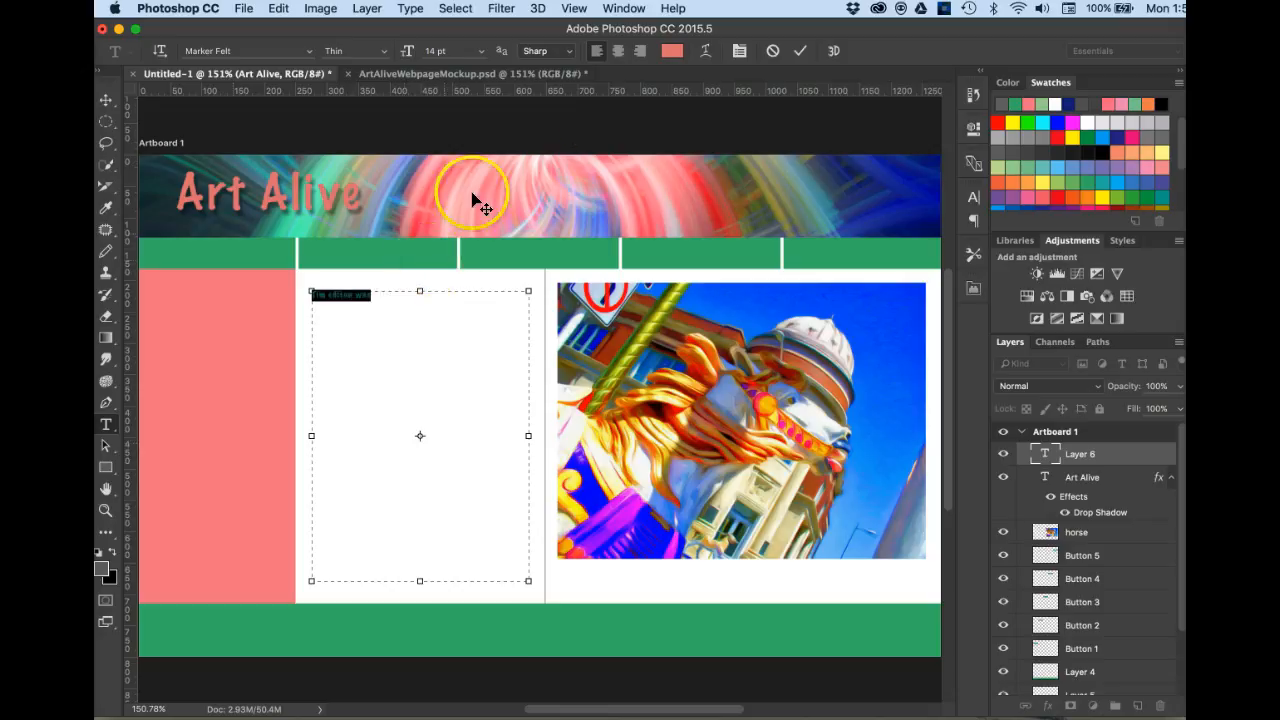
{"action": "left_click", "coordinate": [671, 60]}
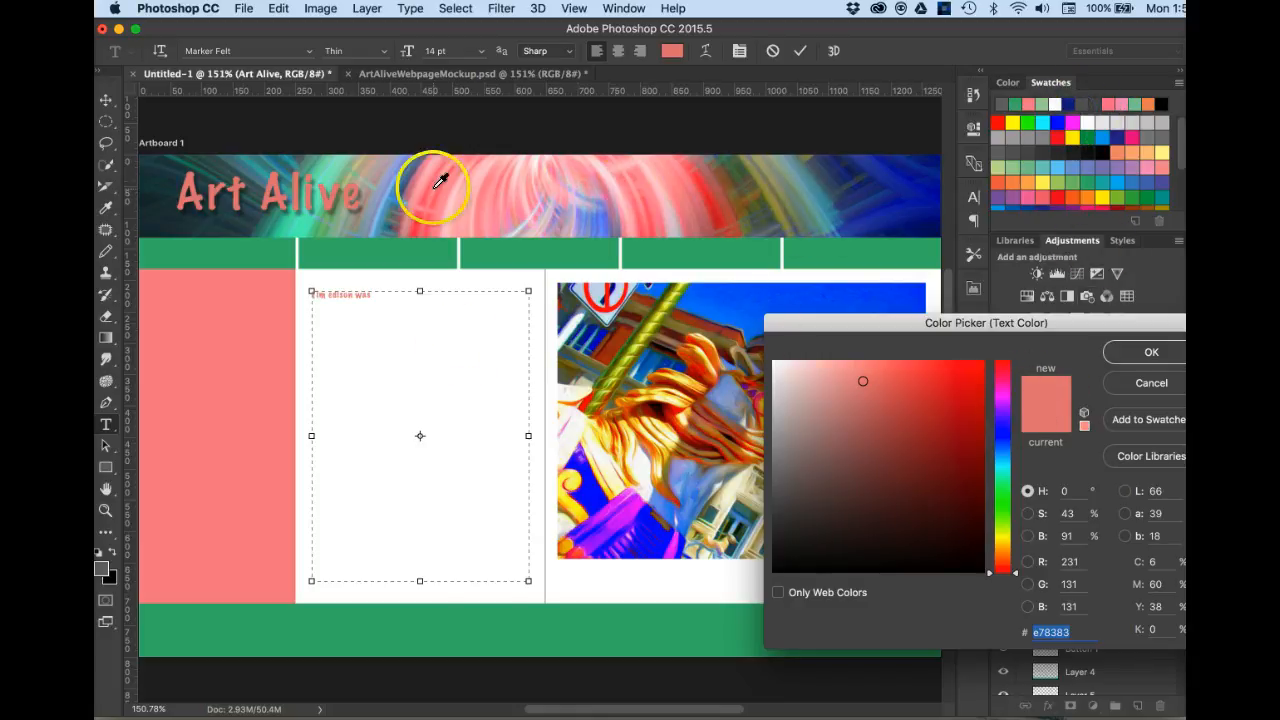
{"action": "left_click", "coordinate": [163, 195]}
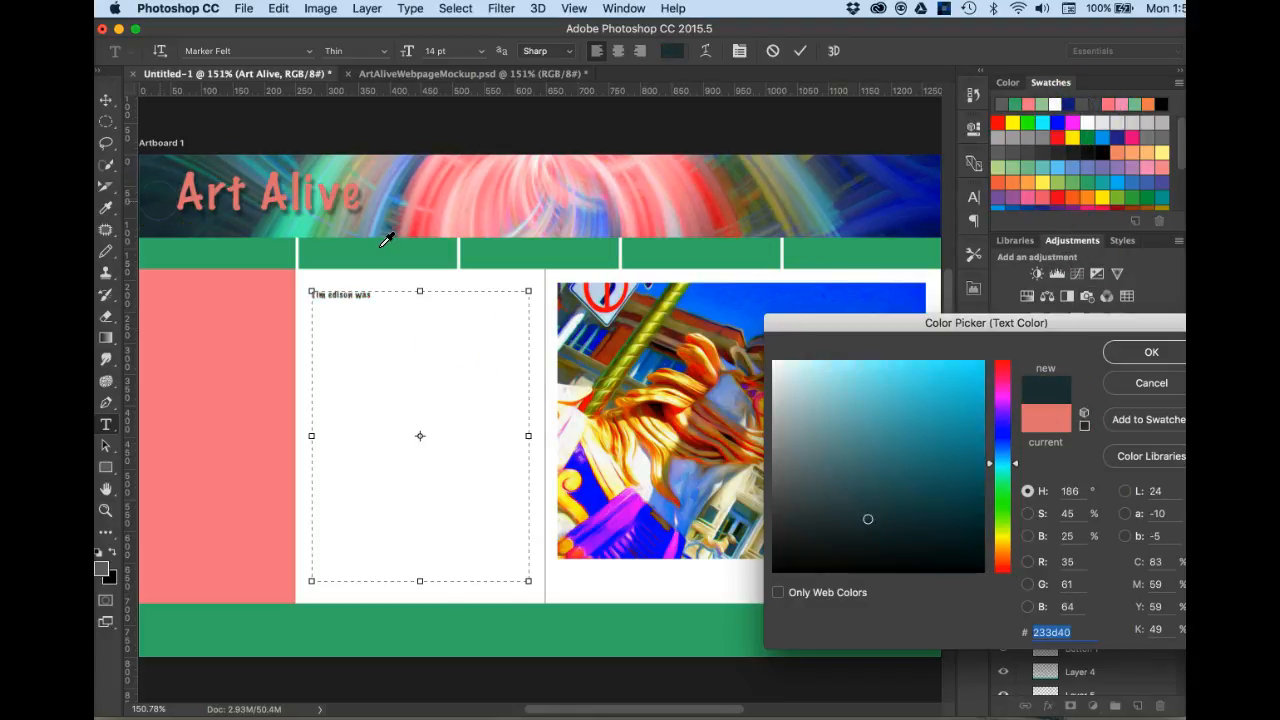
{"action": "left_click", "coordinate": [1150, 353]}
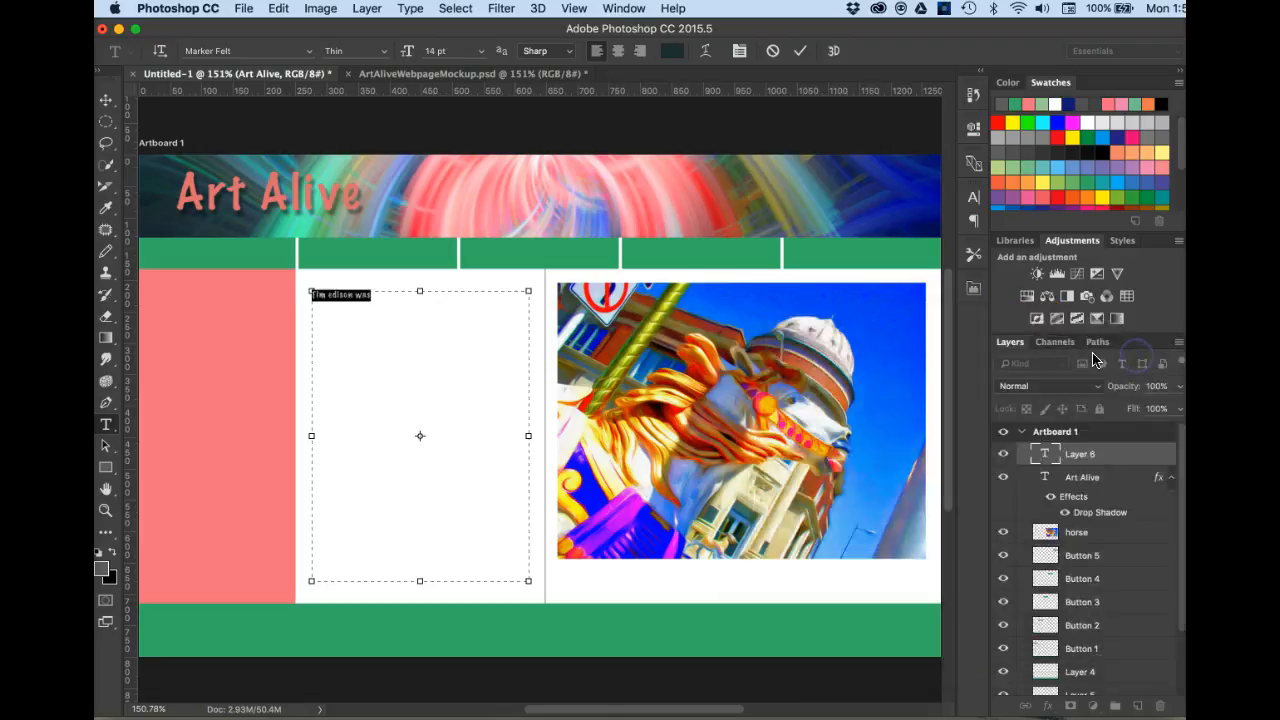
- Change the paragraph text's font to Arial
{"action": "left_click", "coordinate": [379, 296]}
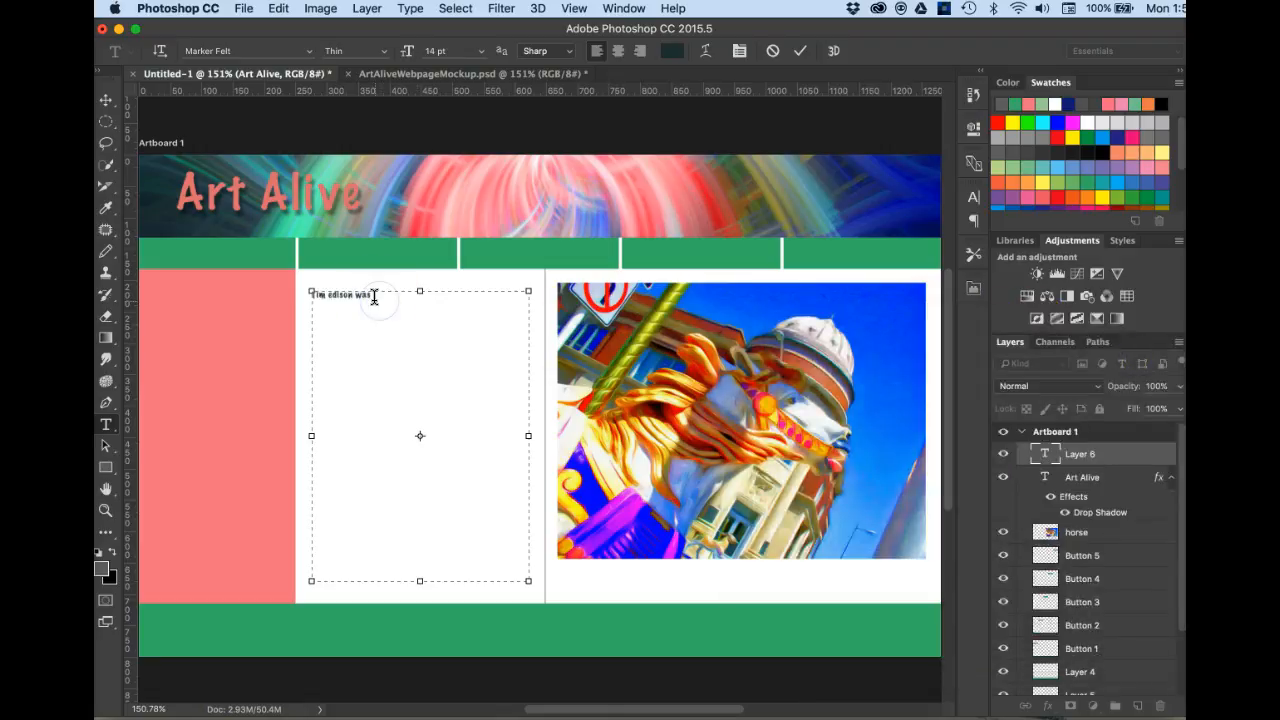
{"action": "left_click_drag", "start_coordinate": [380, 294], "coordinate": [311, 293]}
{"action": "left_click", "coordinate": [235, 50]}
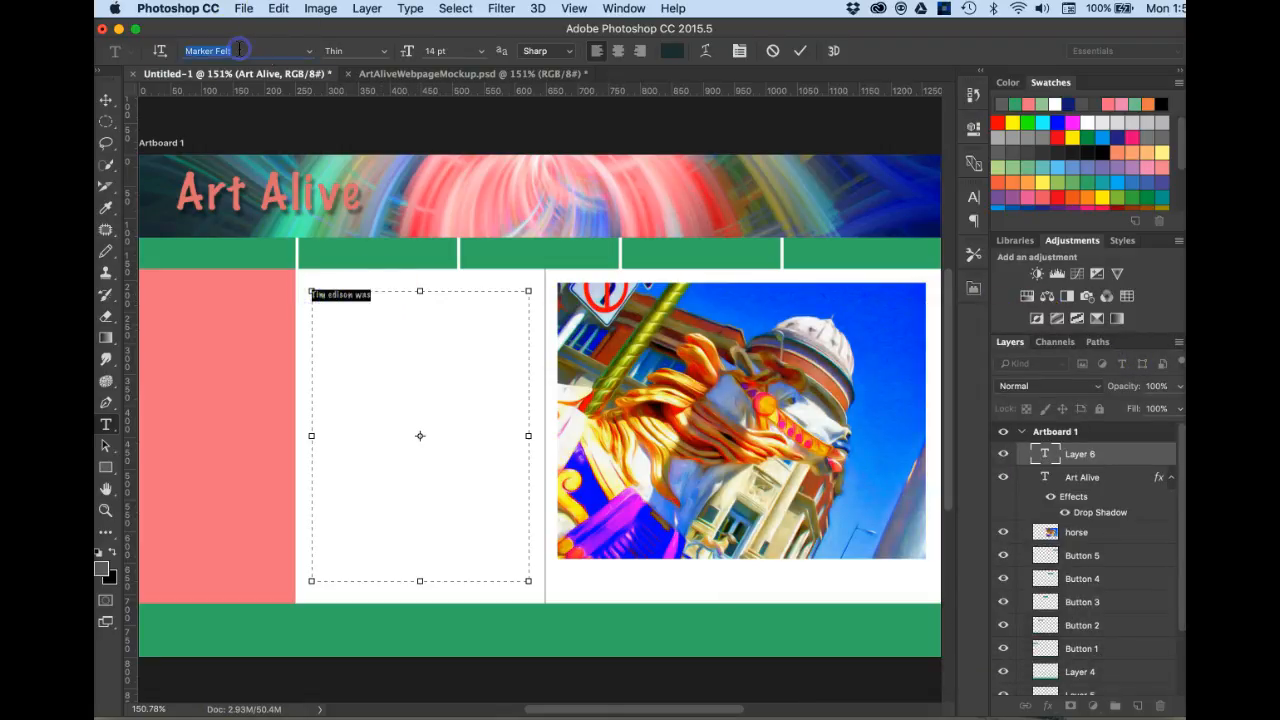
{"action": "left_click", "coordinate": [310, 51]}
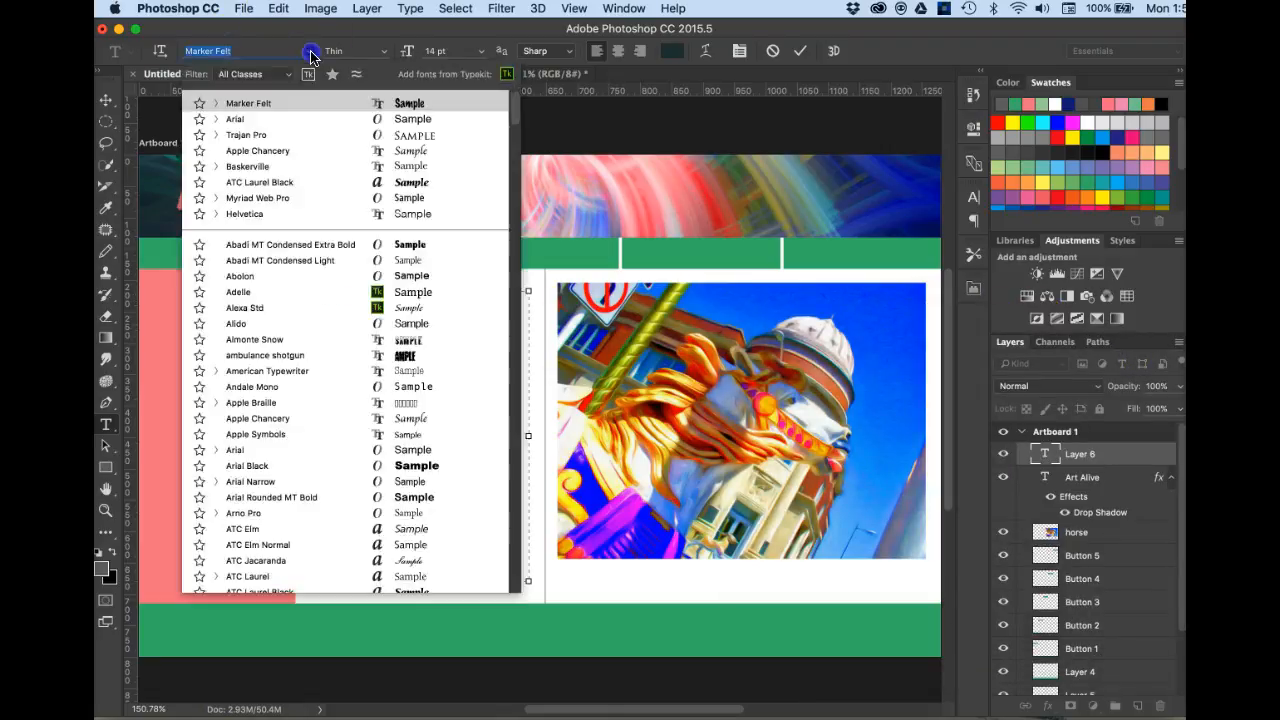
{"action": "left_click", "coordinate": [240, 119]}
- Complete the sentence with "the artist.", fill the rest of the text box with Lorem Ipsum placeholder text and finish editing
{"action": "left_click", "coordinate": [381, 293]}
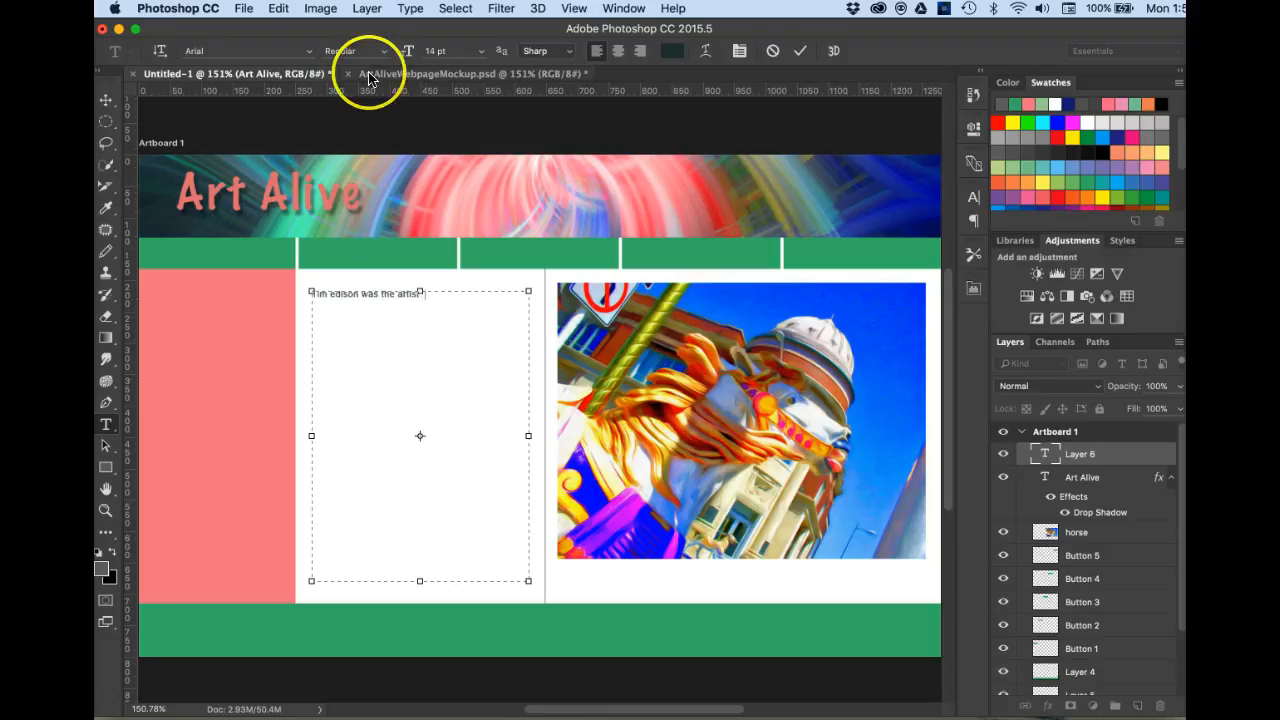
{"action": "left_click", "coordinate": [410, 9]}
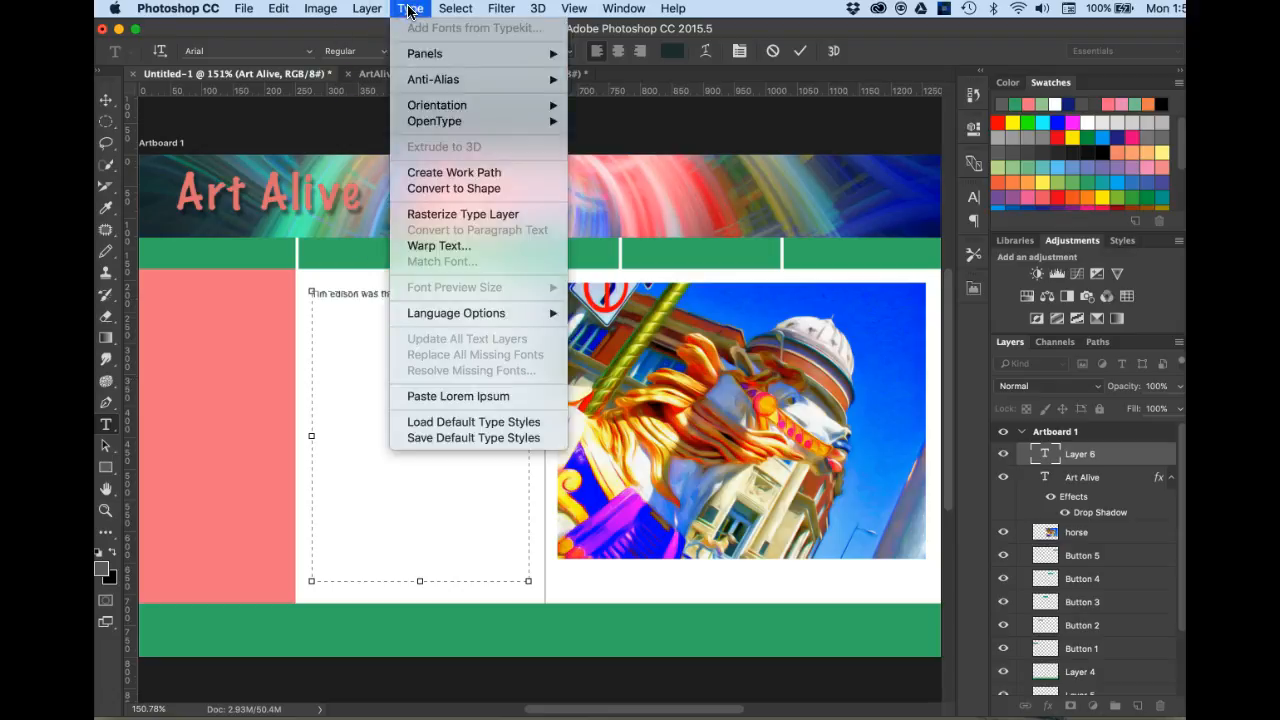
{"action": "left_click", "coordinate": [440, 398]}
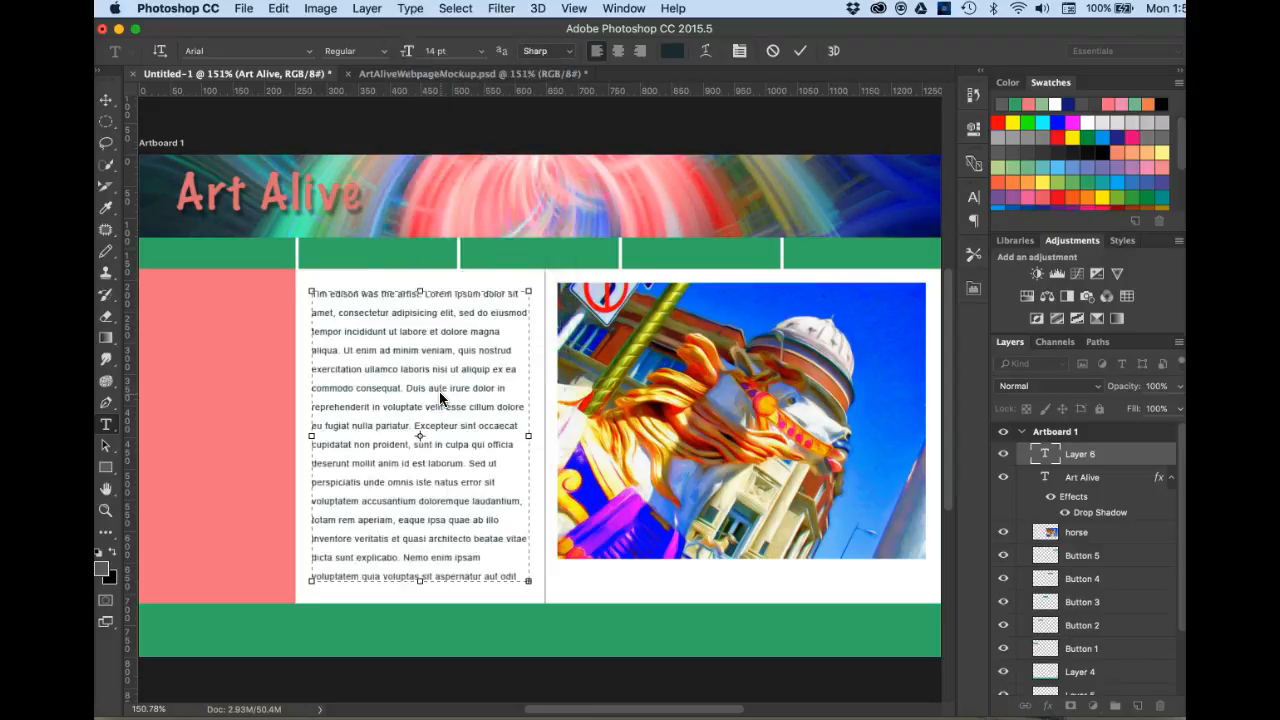
{"action": "left_click", "coordinate": [105, 102]}
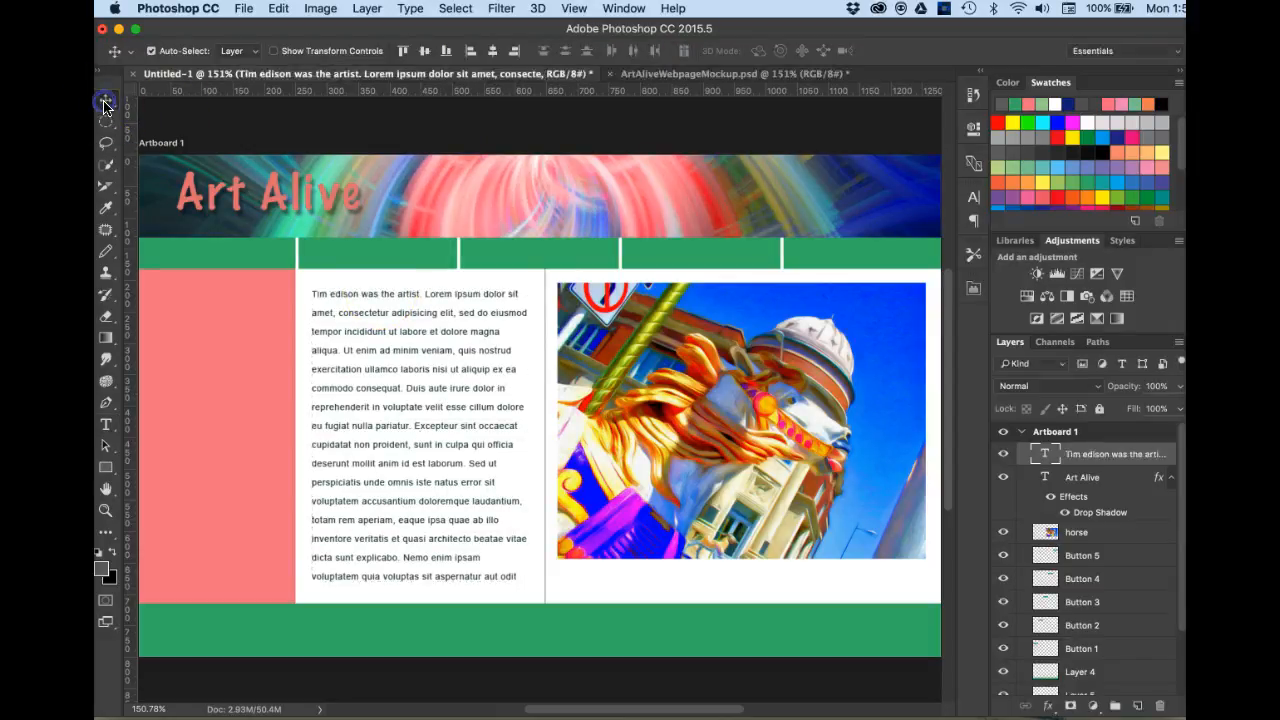